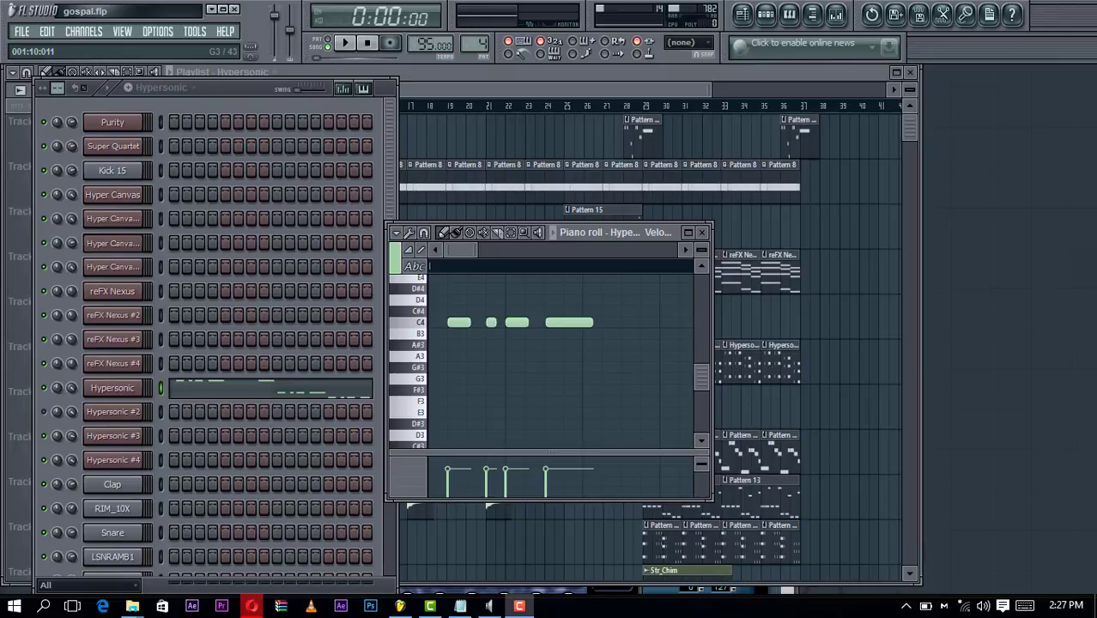
Open the Hypersonic channel's plugin window to view its patch and play the channel's pattern
{"action": "left_click", "coordinate": [521, 611]}
{"action": "left_click", "coordinate": [521, 612]}
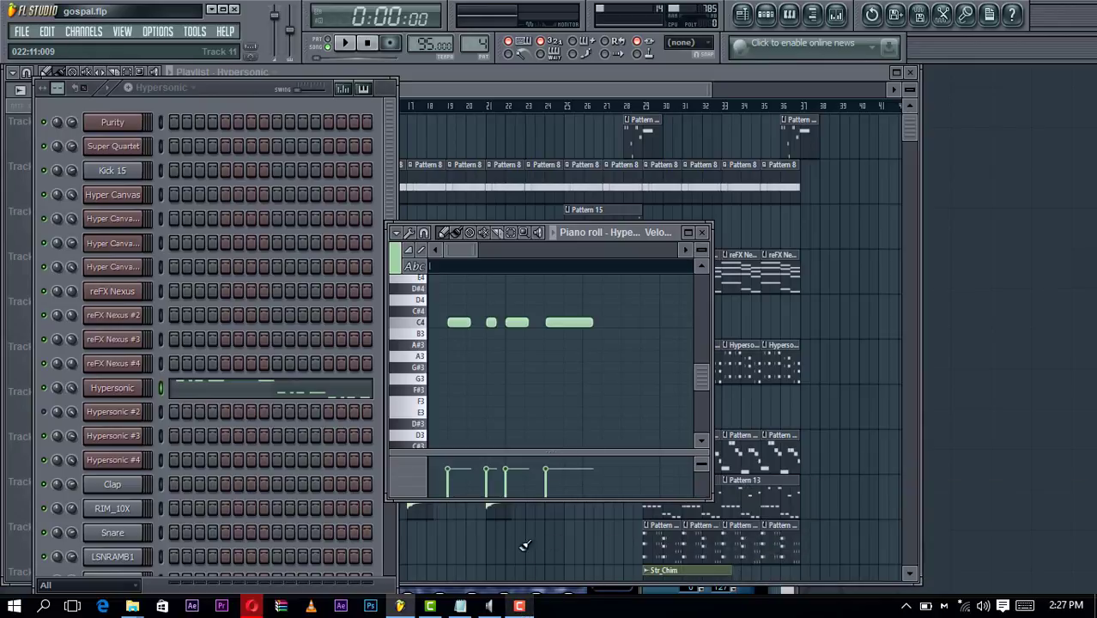
{"action": "left_click", "coordinate": [130, 391]}
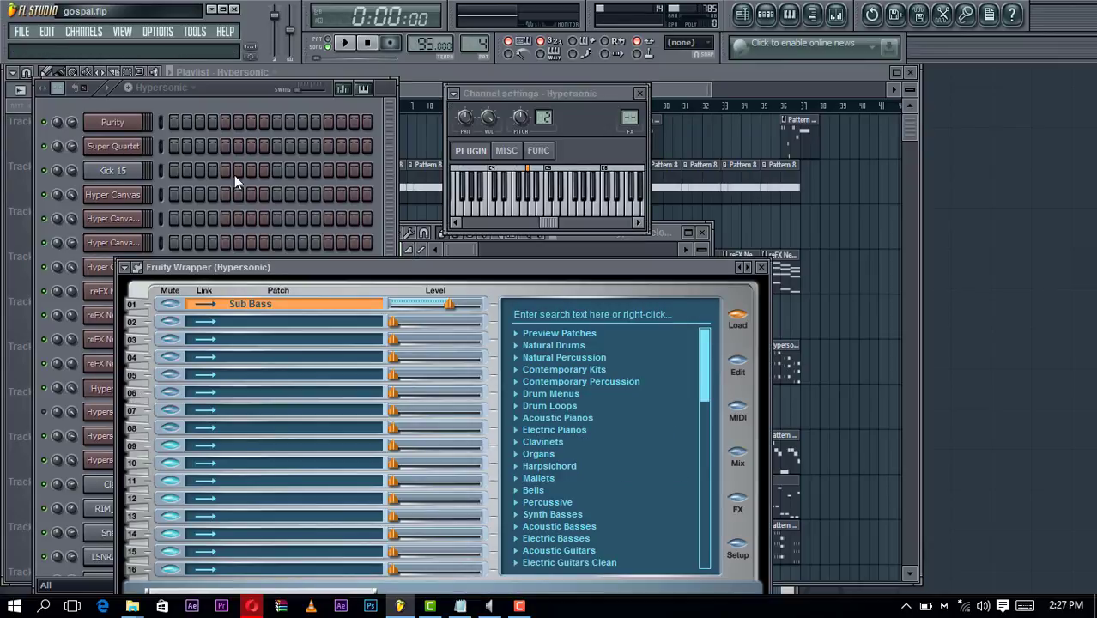
{"action": "left_click", "coordinate": [344, 43]}
{"action": "left_click", "coordinate": [233, 100]}
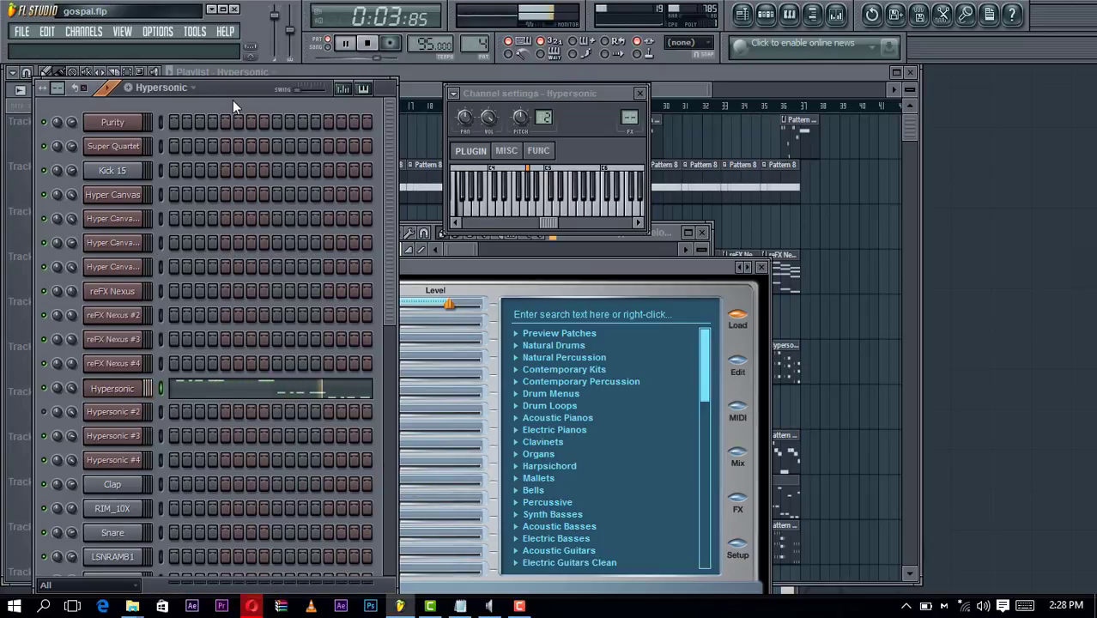
Review the Hypersonic channel's notes during playback in a maximized piano roll with piano keys shown, zoomed out to the whole pattern
{"action": "left_click", "coordinate": [304, 392]}
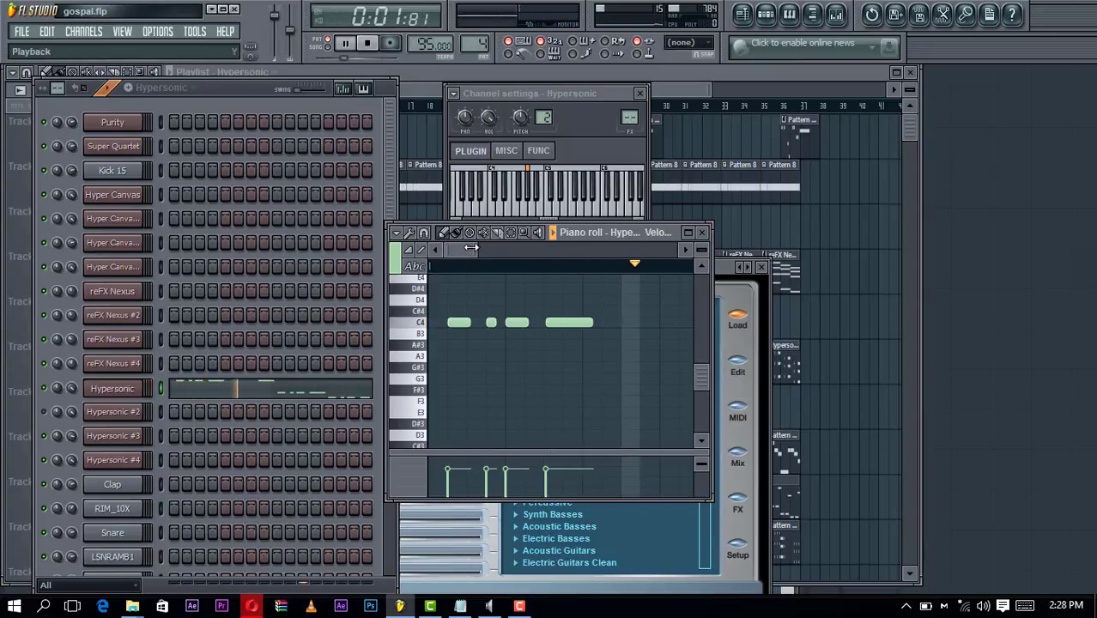
{"action": "left_click", "coordinate": [414, 268]}
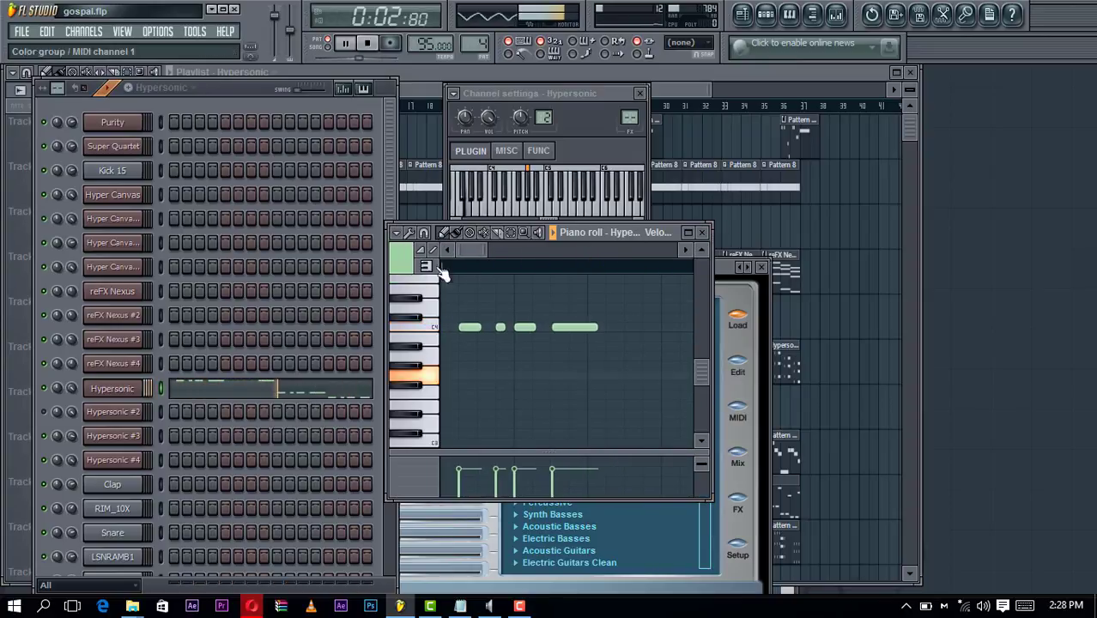
{"action": "left_click", "coordinate": [688, 232]}
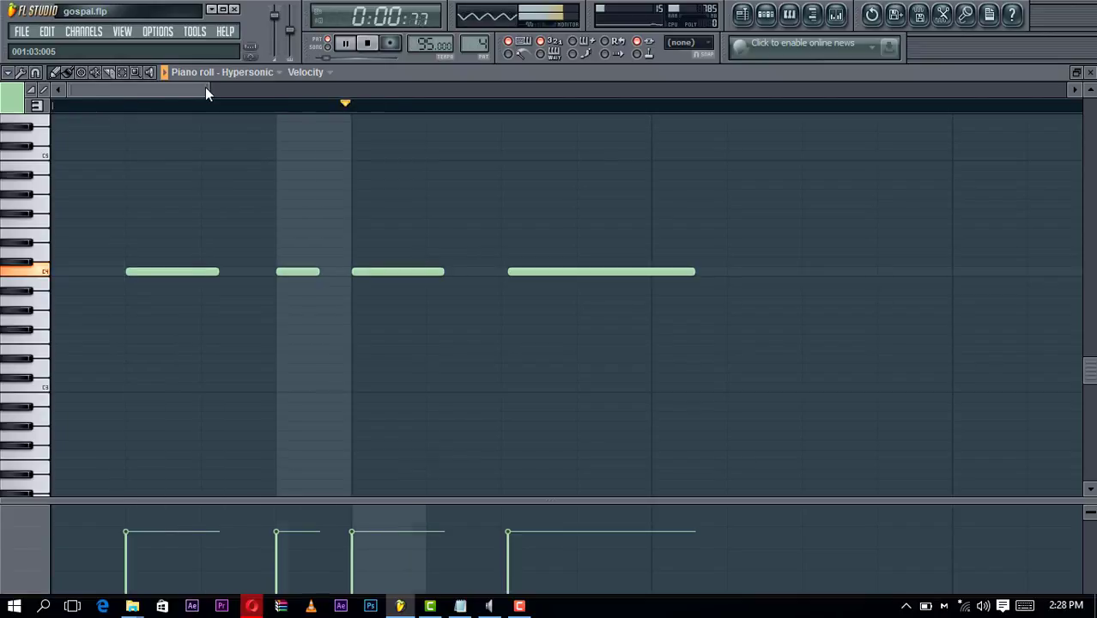
{"action": "left_click_drag", "start_coordinate": [208, 90], "coordinate": [674, 92]}
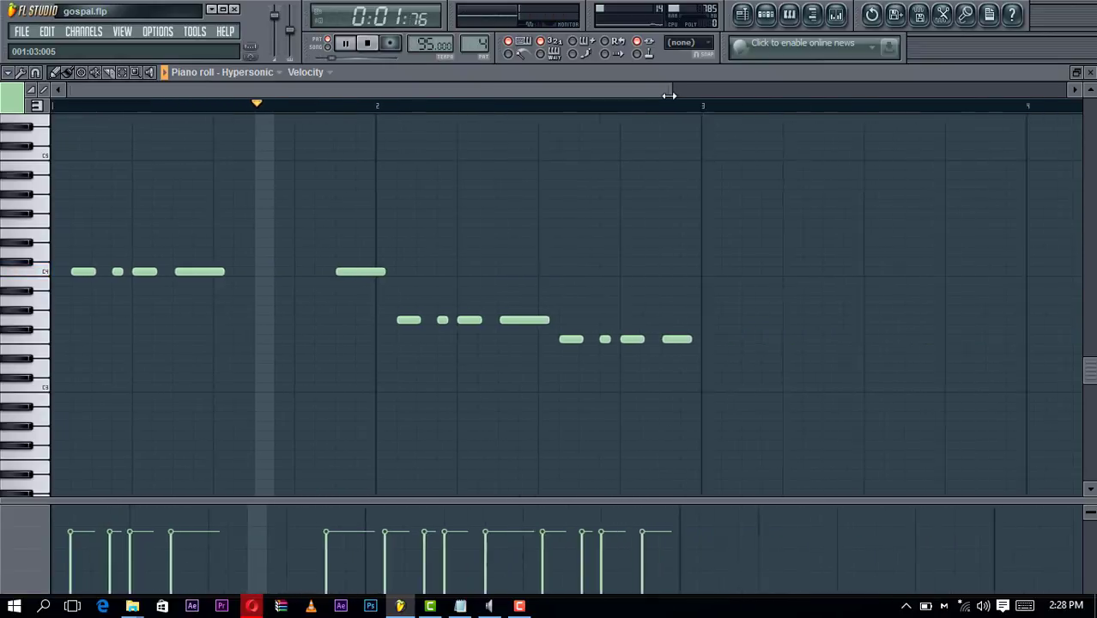
{"action": "left_click", "coordinate": [512, 56]}
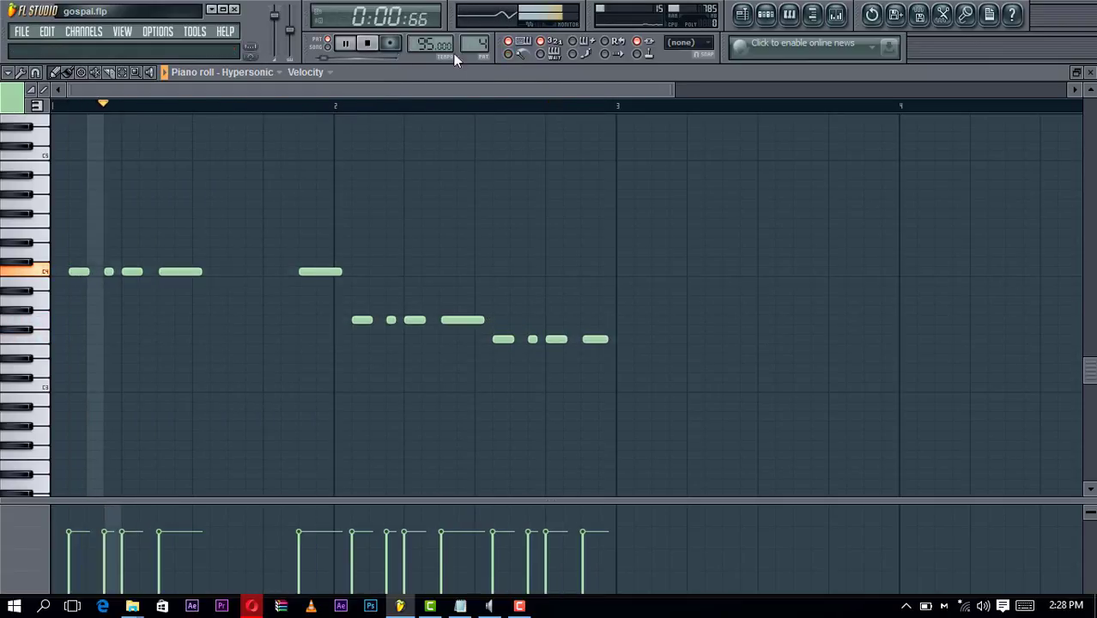
{"action": "left_click", "coordinate": [368, 43]}
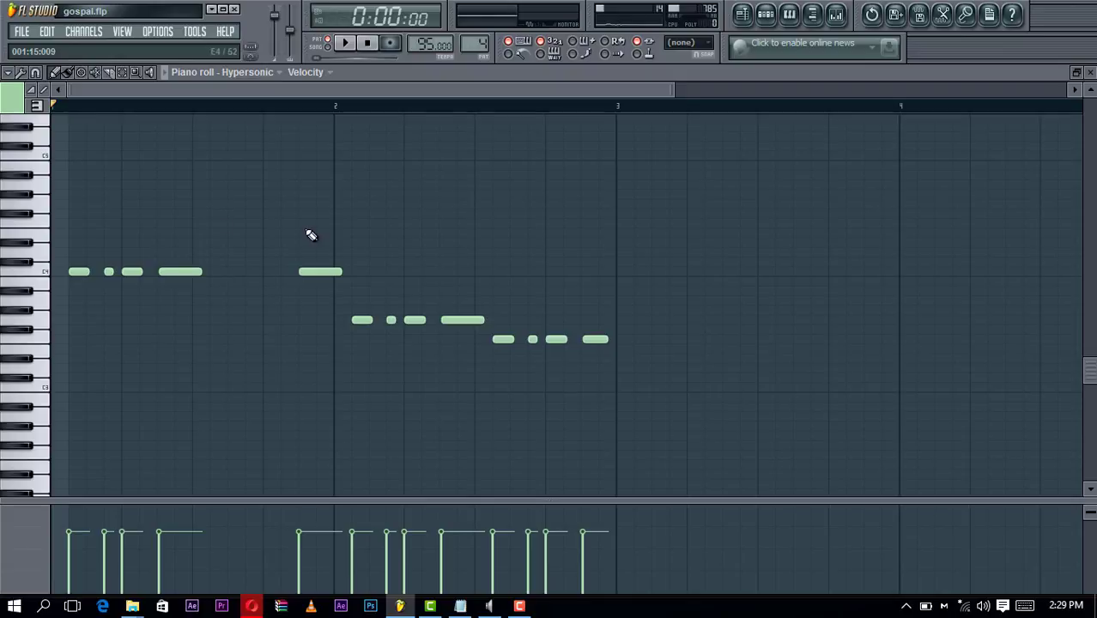
{"action": "key", "text": "Escape"}
{"action": "left_click", "coordinate": [726, 83]}
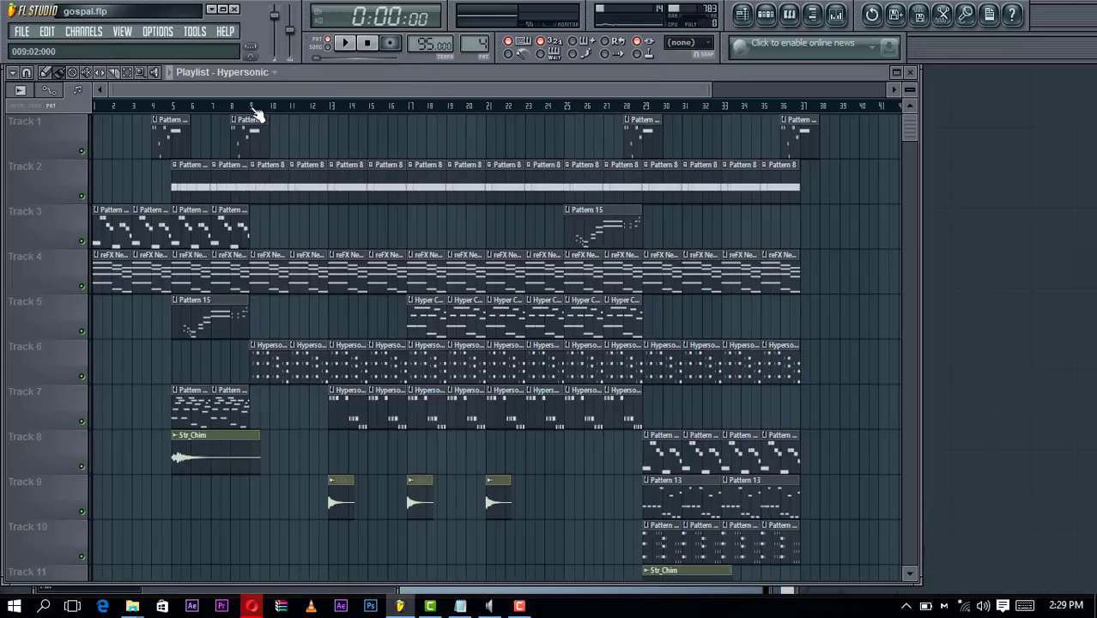
{"action": "left_click_drag", "start_coordinate": [247, 107], "coordinate": [332, 110]}
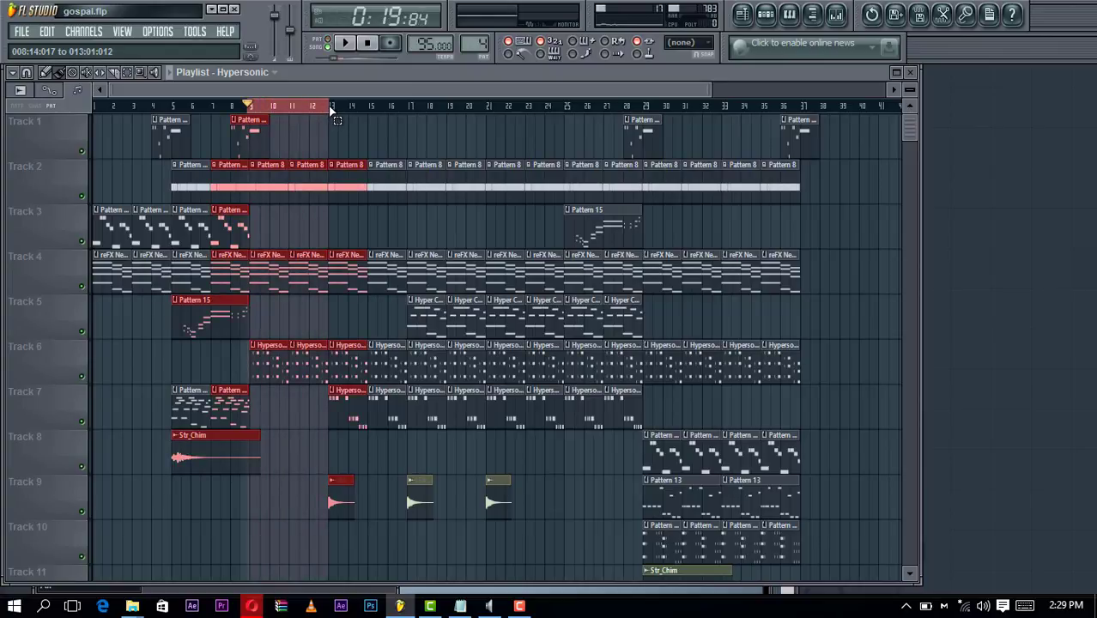
{"action": "left_click", "coordinate": [336, 111]}
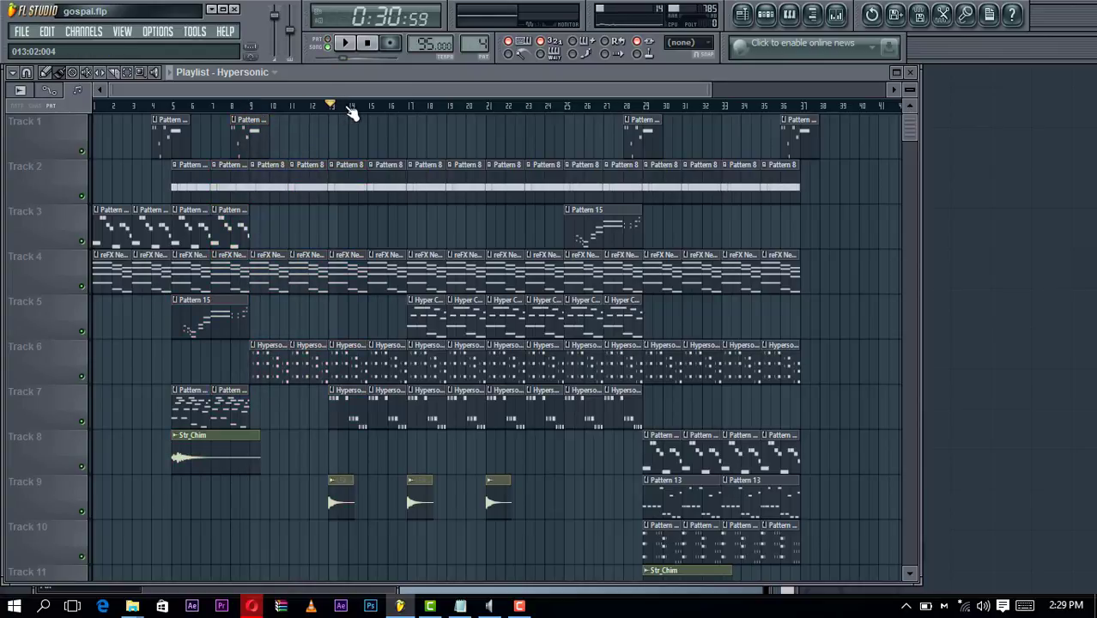
{"action": "left_click_drag", "start_coordinate": [338, 110], "coordinate": [393, 114]}
{"action": "left_click", "coordinate": [386, 107]}
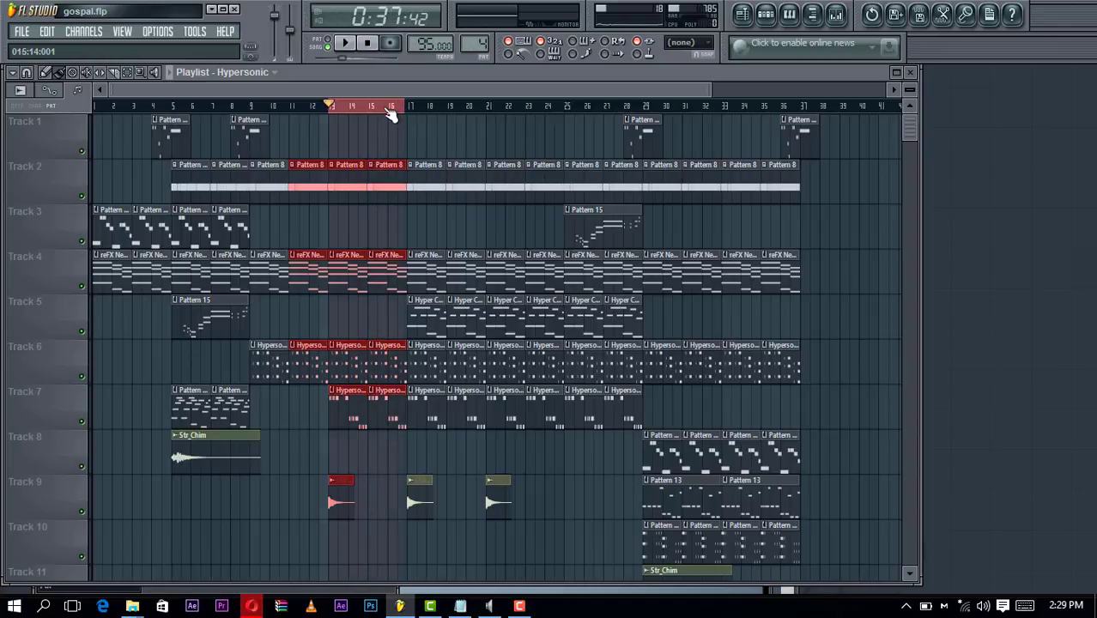
Set the playlist snap to Line and select bars 13 to 14 on the timeline
{"action": "left_click", "coordinate": [31, 74]}
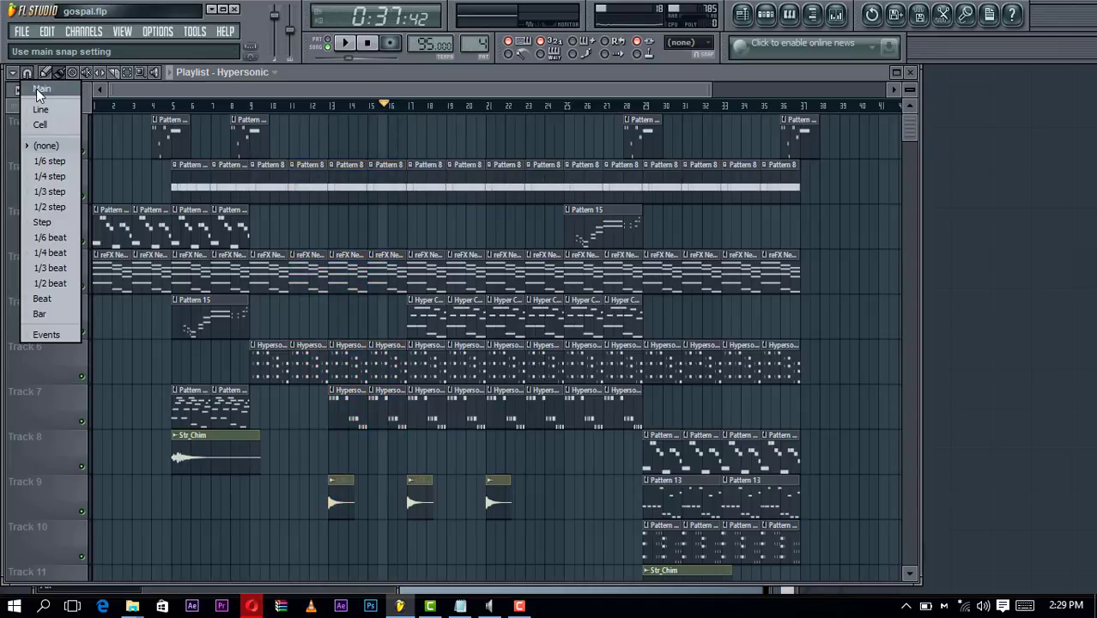
{"action": "left_click", "coordinate": [48, 112]}
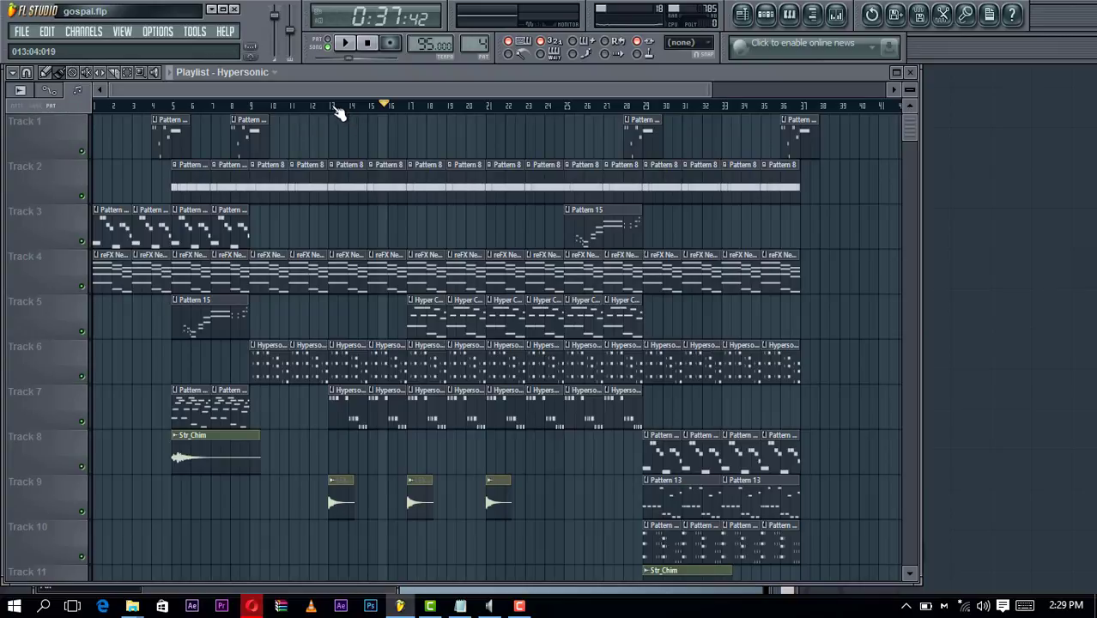
{"action": "left_click_drag", "start_coordinate": [333, 107], "coordinate": [370, 112]}
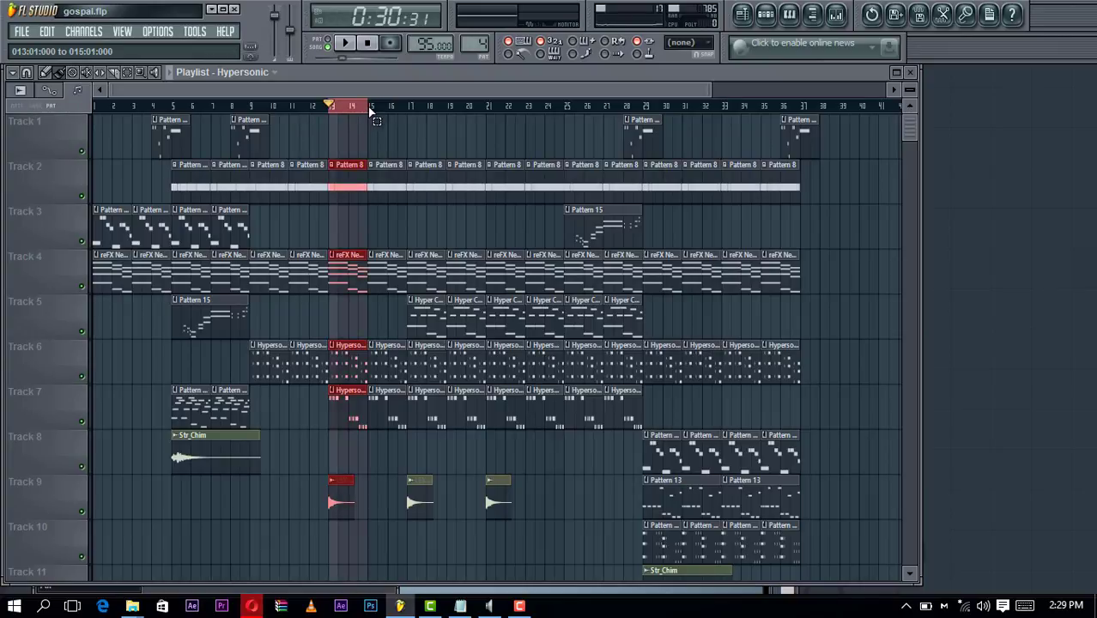
Solo Track 6, unmute Tracks 7 and 4 alongside it, and play the selected bars
{"action": "right_click", "coordinate": [83, 378]}
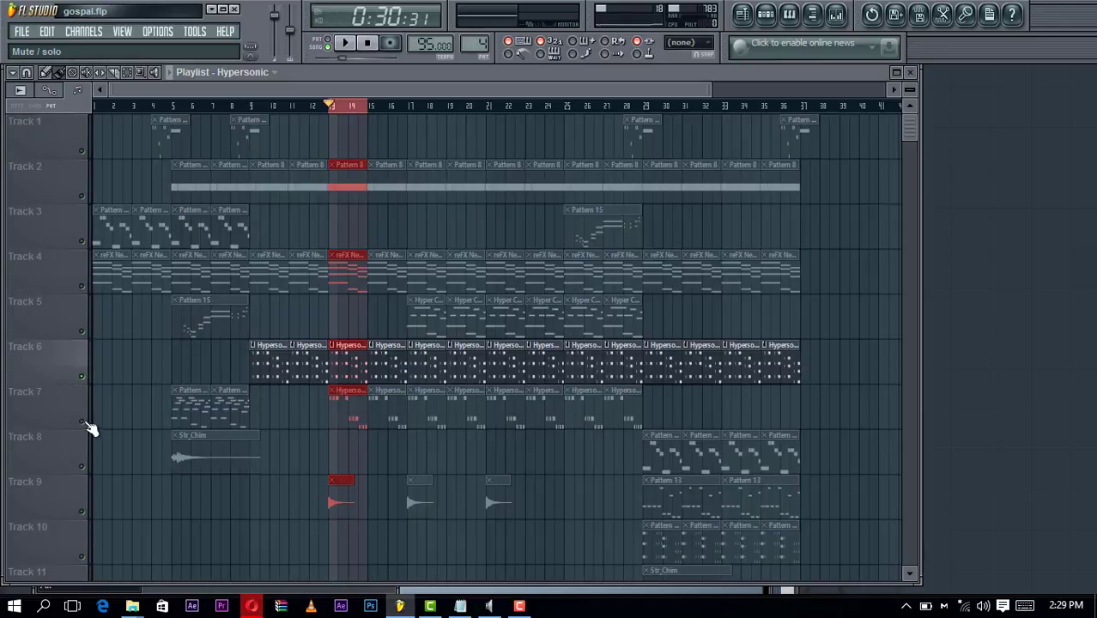
{"action": "left_click", "coordinate": [84, 422]}
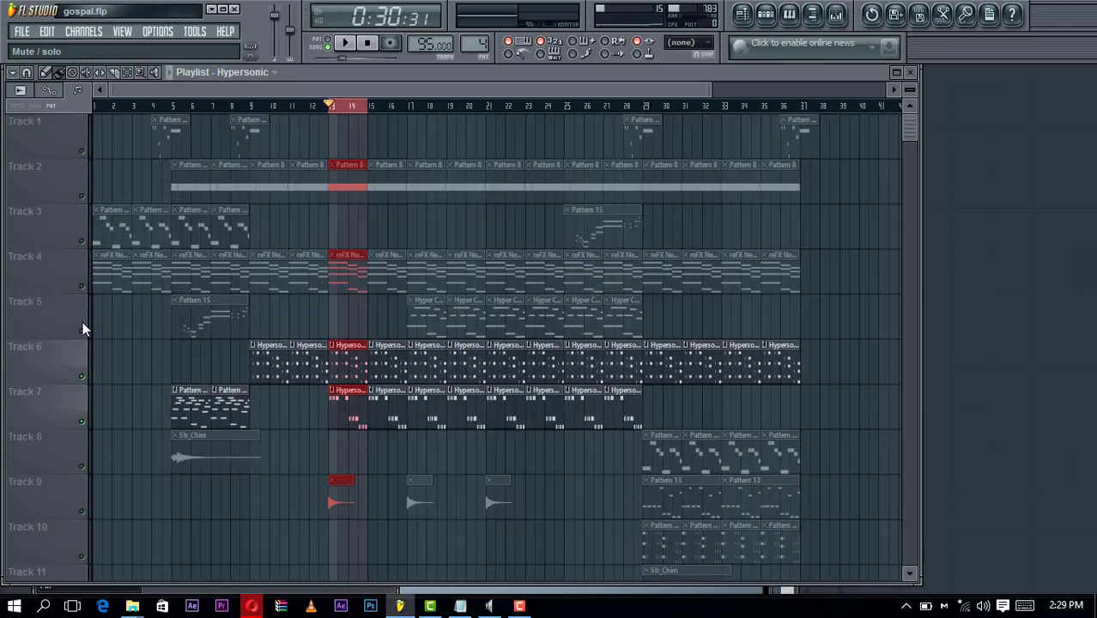
{"action": "left_click", "coordinate": [82, 286]}
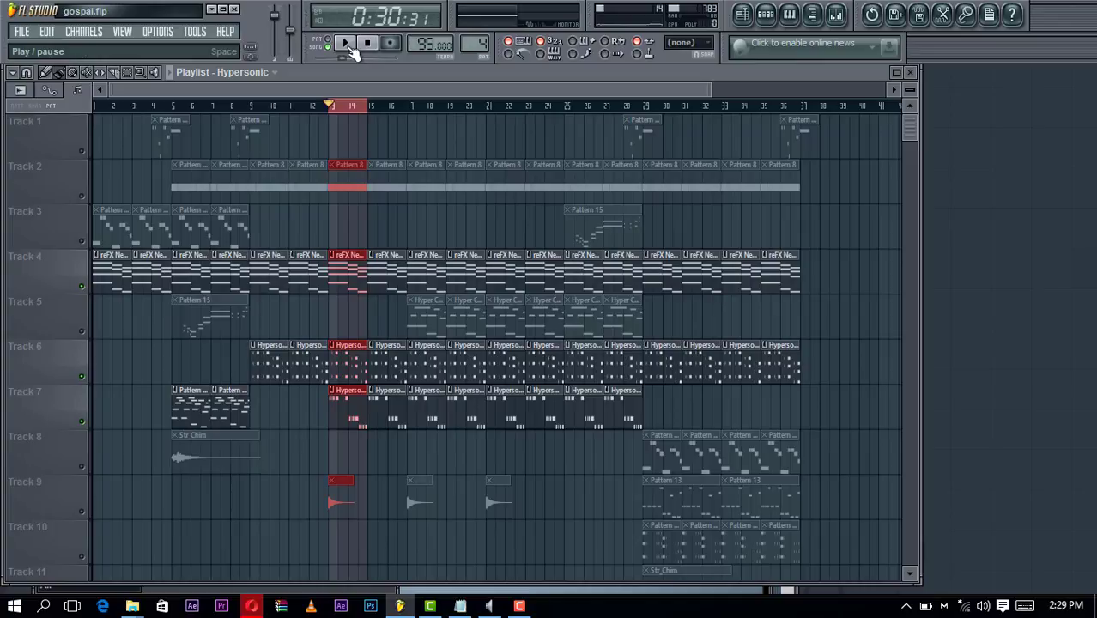
{"action": "left_click", "coordinate": [347, 44]}
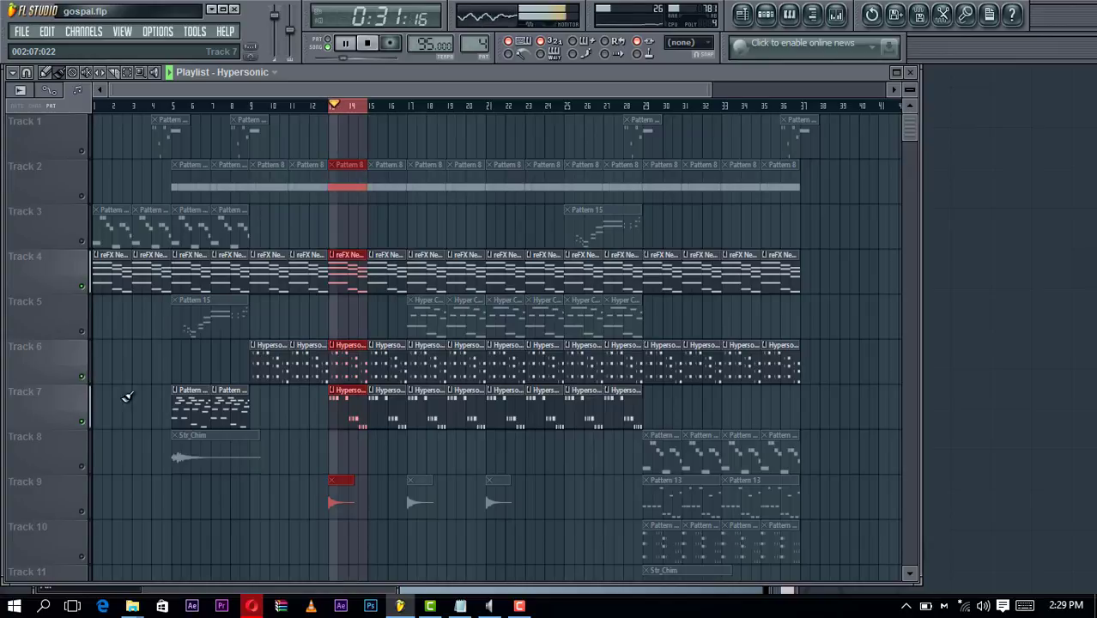
Unmute Tracks 9 and 2 in the playlist and audition the selected bars with them included
{"action": "left_click", "coordinate": [83, 512]}
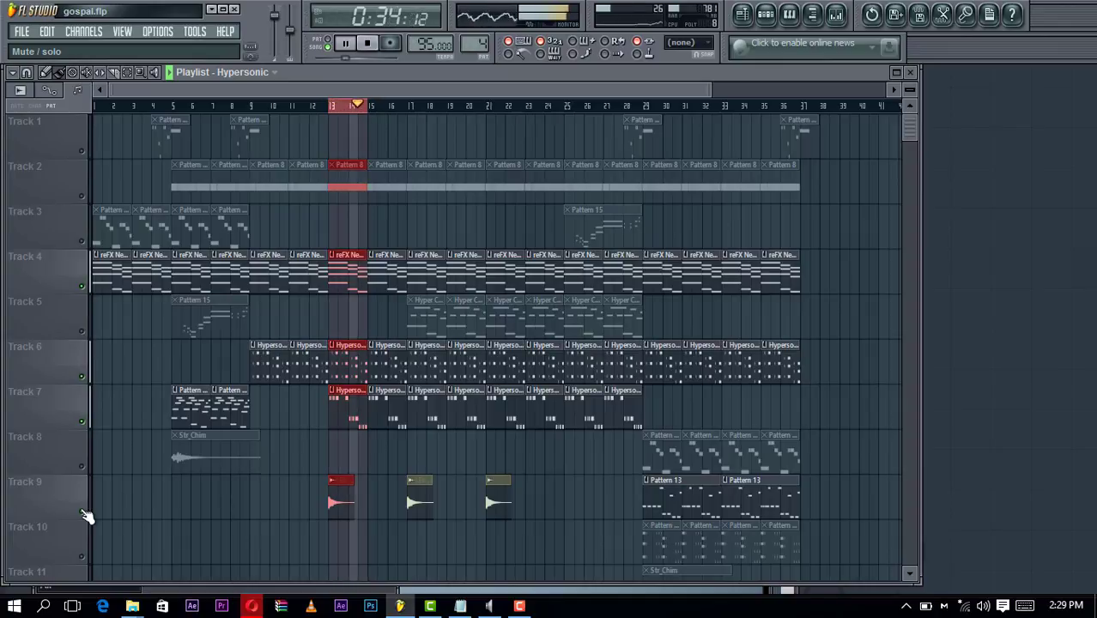
{"action": "left_click", "coordinate": [346, 47]}
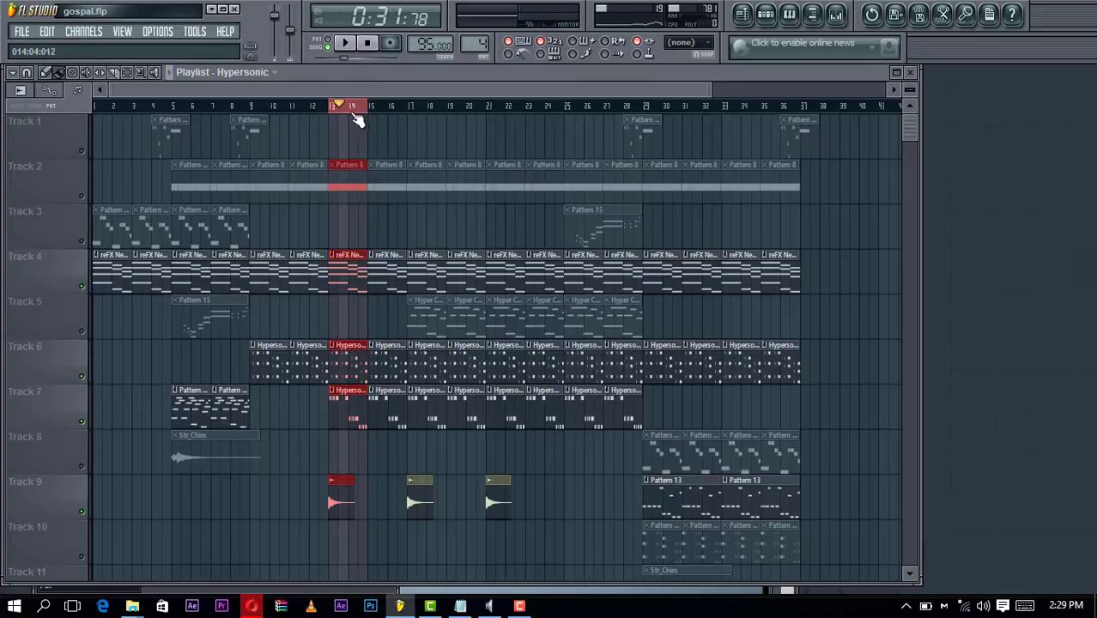
{"action": "left_click", "coordinate": [83, 195]}
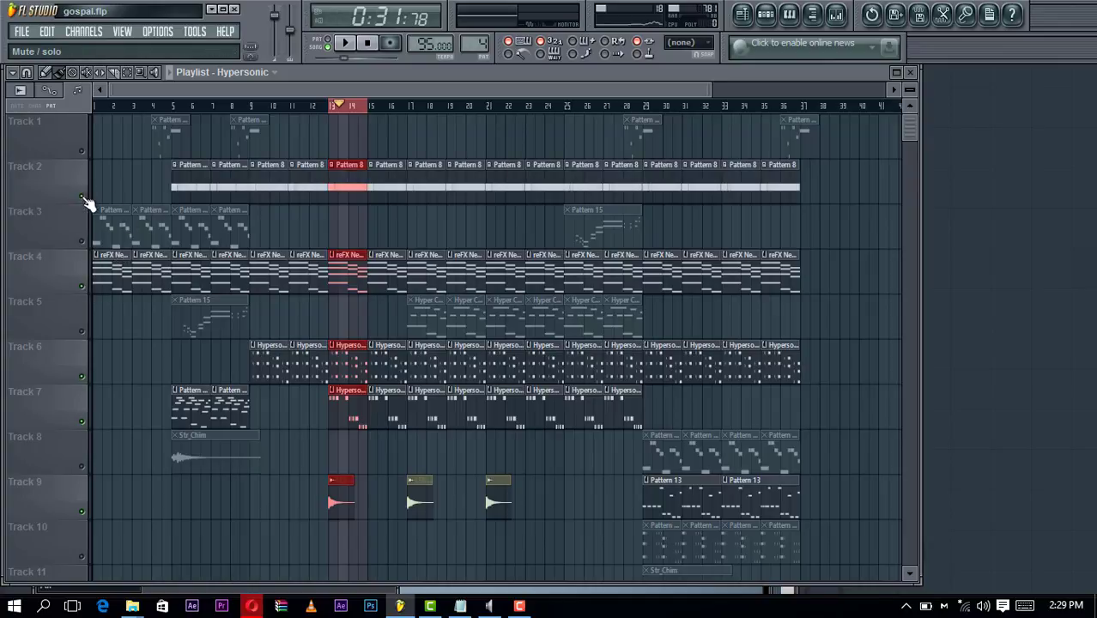
{"action": "left_click", "coordinate": [360, 50]}
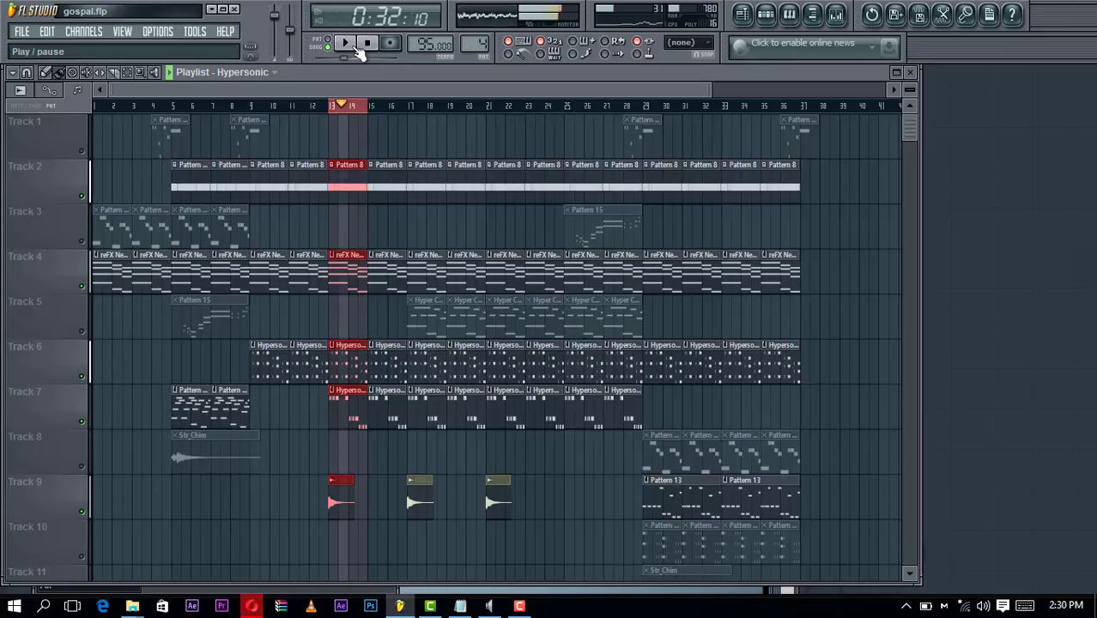
{"action": "left_click", "coordinate": [359, 50]}
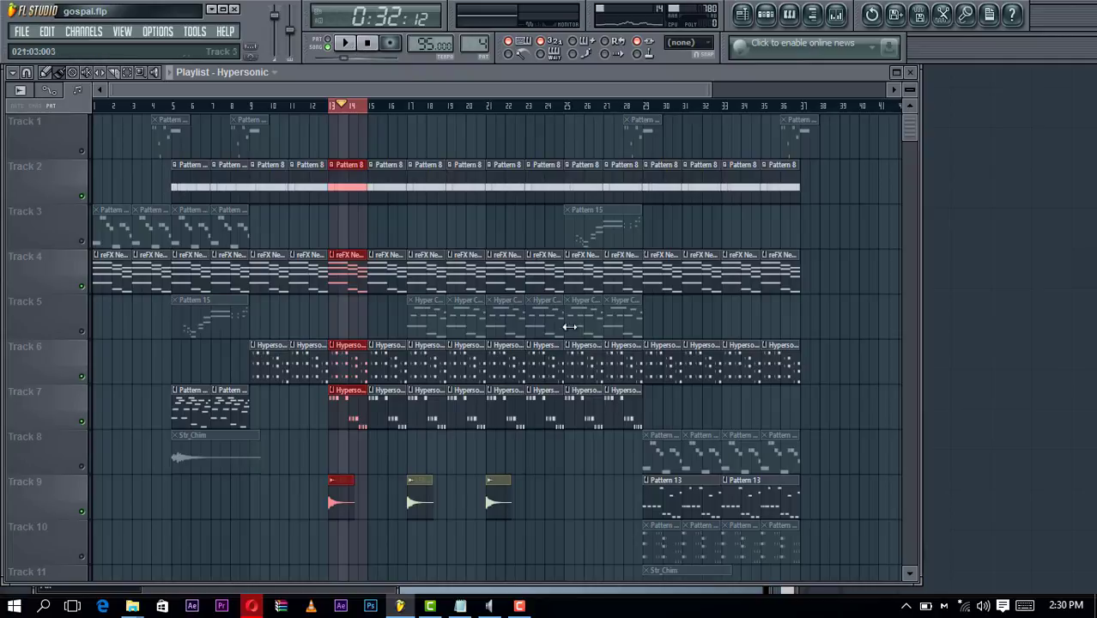
Open Pattern 13 from Track 9 in the piano roll, review all its notes while playing it, and close the piano roll
{"action": "left_click", "coordinate": [669, 500]}
{"action": "double_click", "coordinate": [669, 500]}
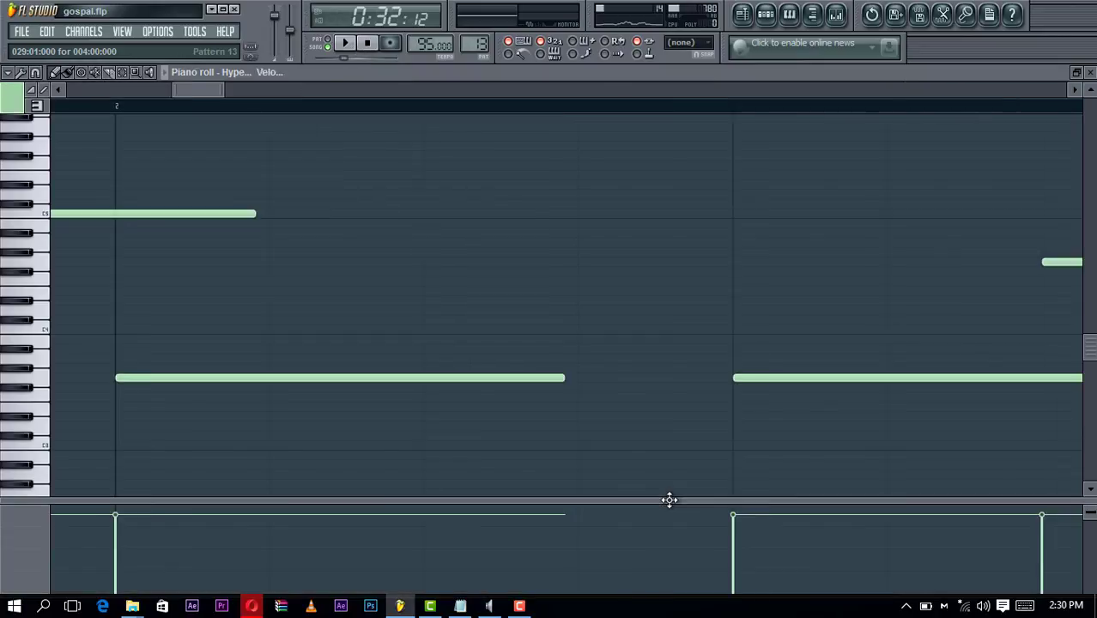
{"action": "left_click_drag", "start_coordinate": [604, 95], "coordinate": [925, 91]}
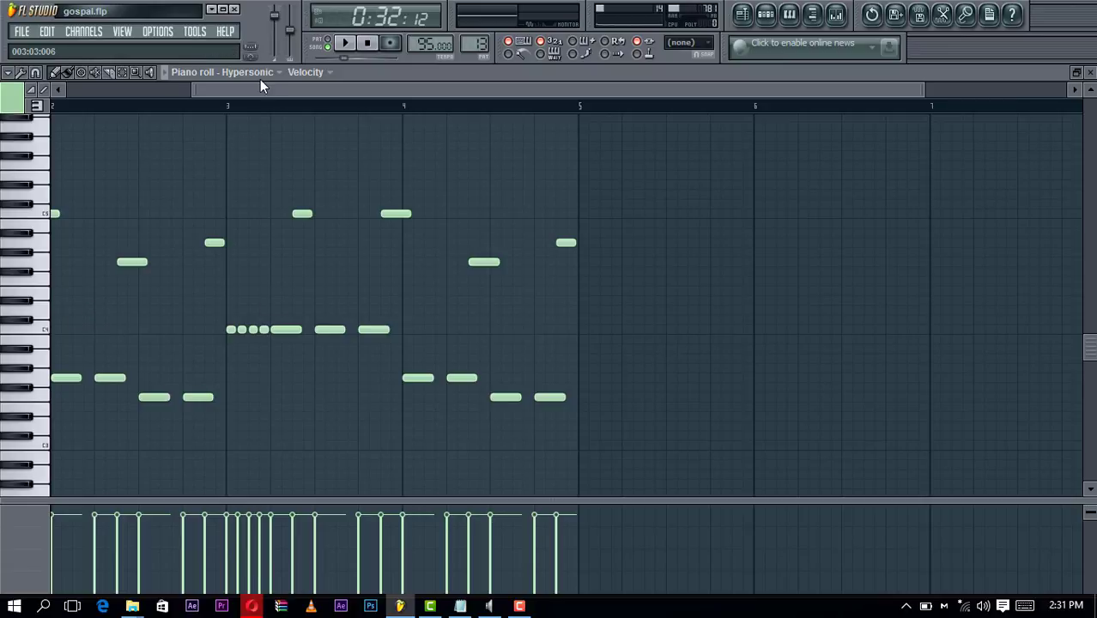
{"action": "left_click_drag", "start_coordinate": [262, 84], "coordinate": [41, 88]}
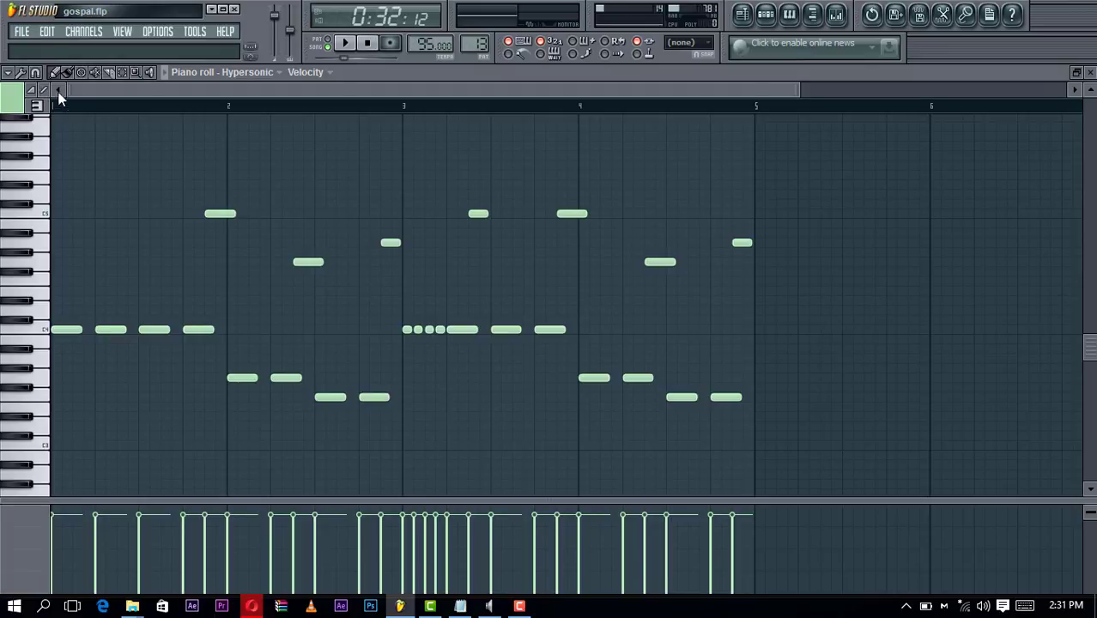
{"action": "left_click", "coordinate": [347, 44]}
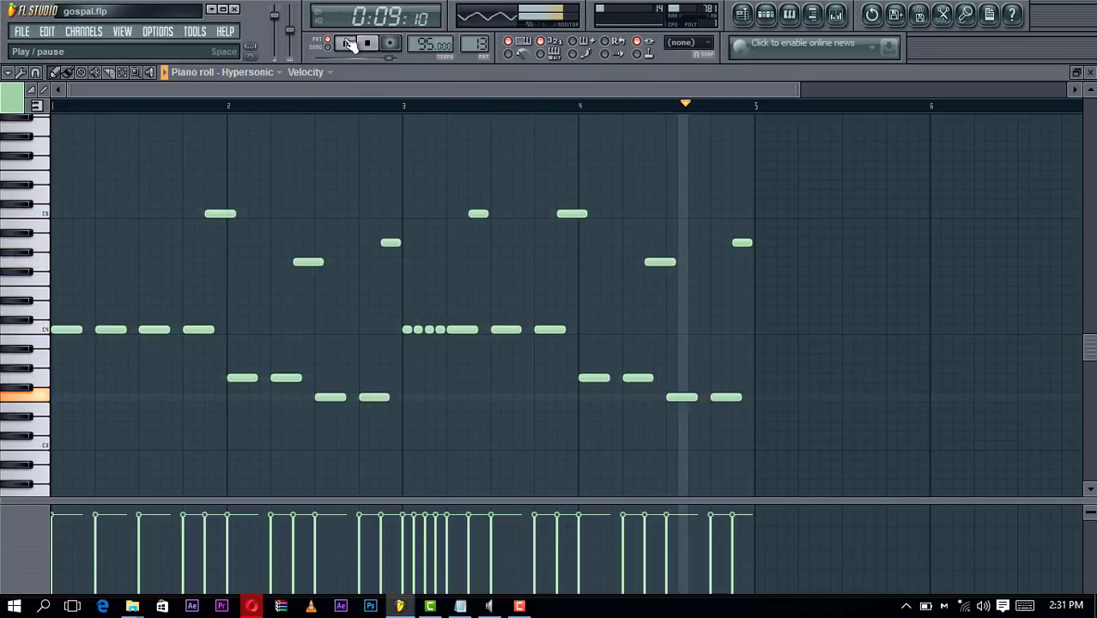
{"action": "left_click", "coordinate": [349, 45]}
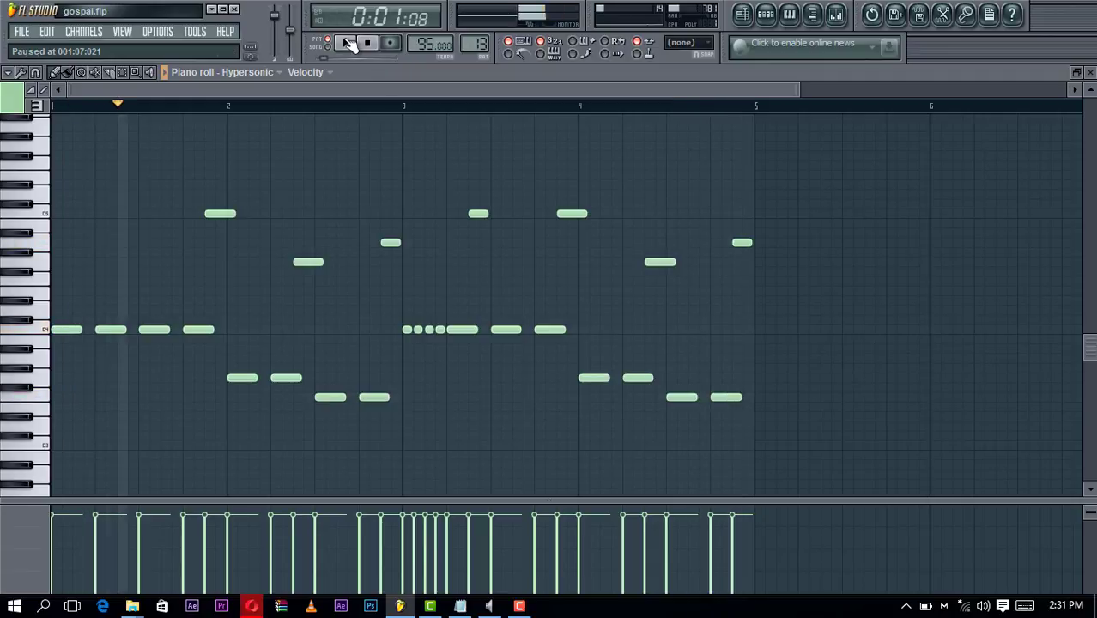
{"action": "left_click", "coordinate": [1091, 73]}
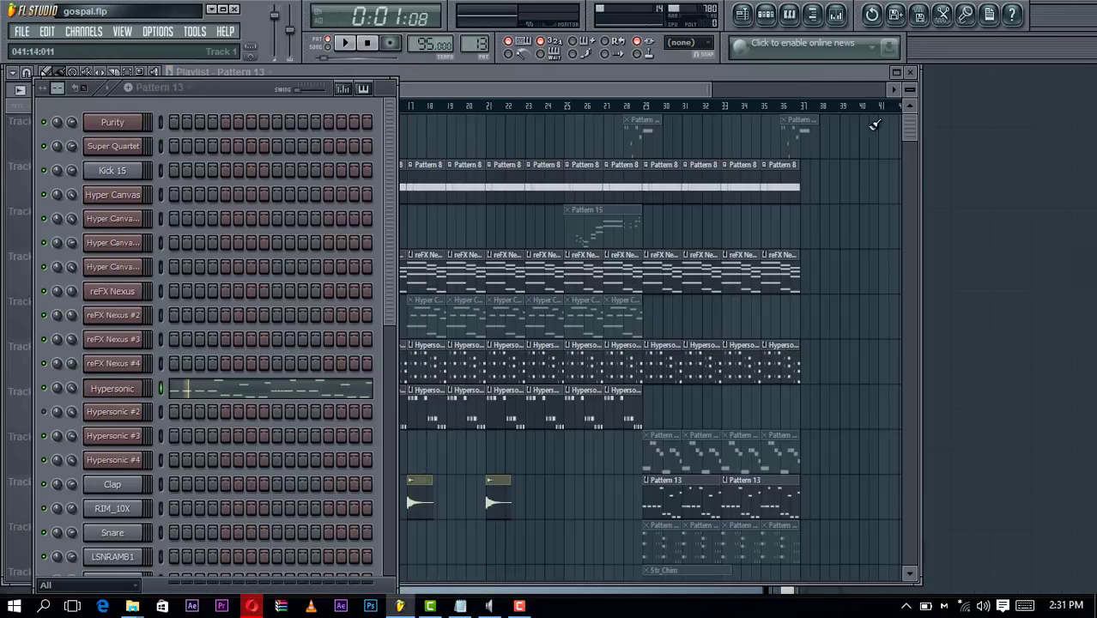
Select bars 29 to 30 on the playlist timeline and play them with the unmuted tracks
{"action": "left_click", "coordinate": [643, 76]}
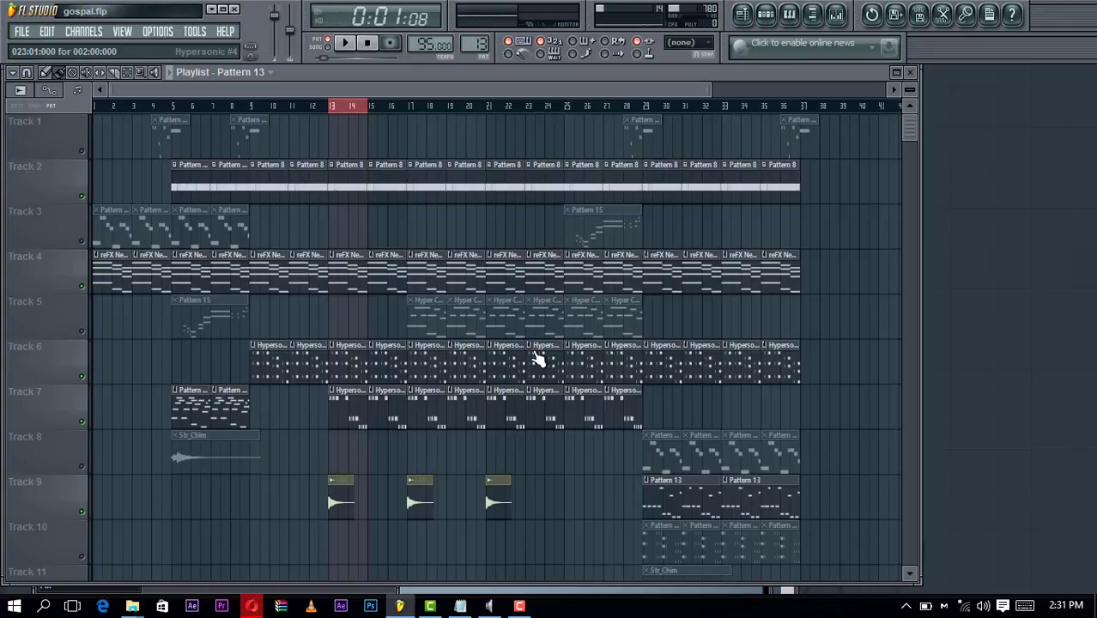
{"action": "scroll", "coordinate": [537, 359], "scroll_direction": "down", "scroll_amount": 2}
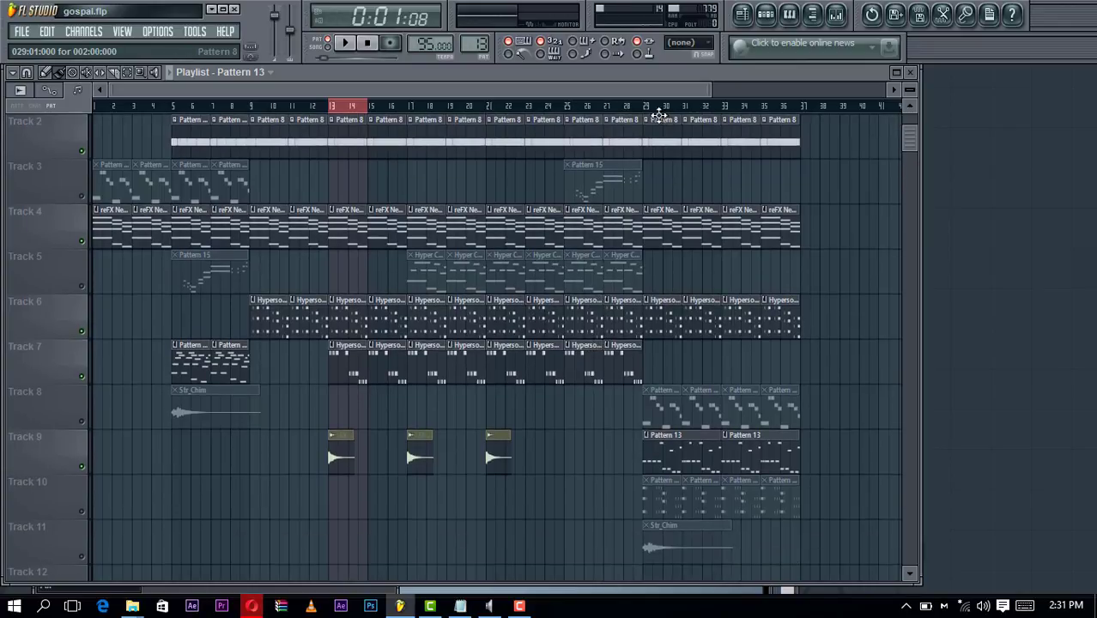
{"action": "left_click_drag", "start_coordinate": [646, 109], "coordinate": [687, 109]}
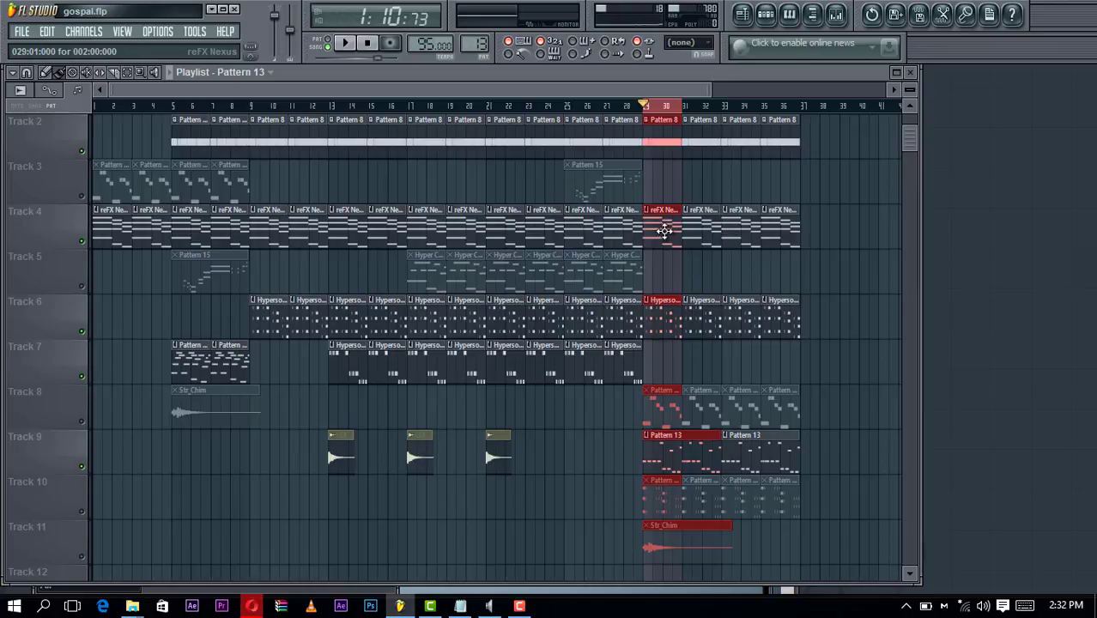
{"action": "scroll", "coordinate": [590, 182], "scroll_direction": "up", "scroll_amount": 1}
{"action": "left_click", "coordinate": [350, 49]}
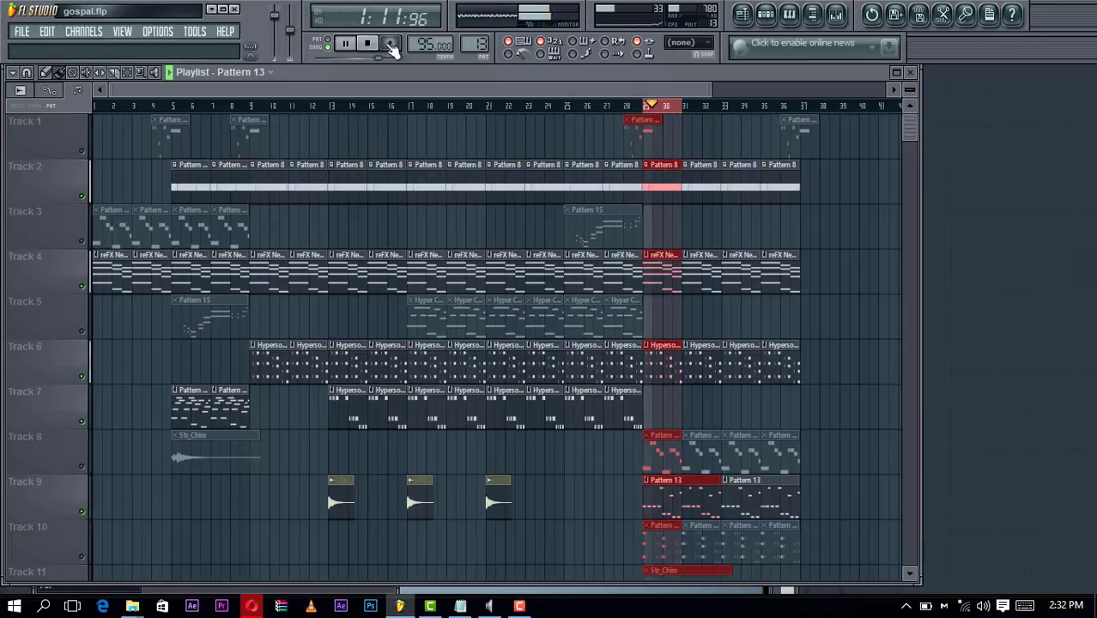
Stop playback and display all four bars of Pattern 13's Hypersonic notes in the piano roll
{"action": "left_click", "coordinate": [352, 44]}
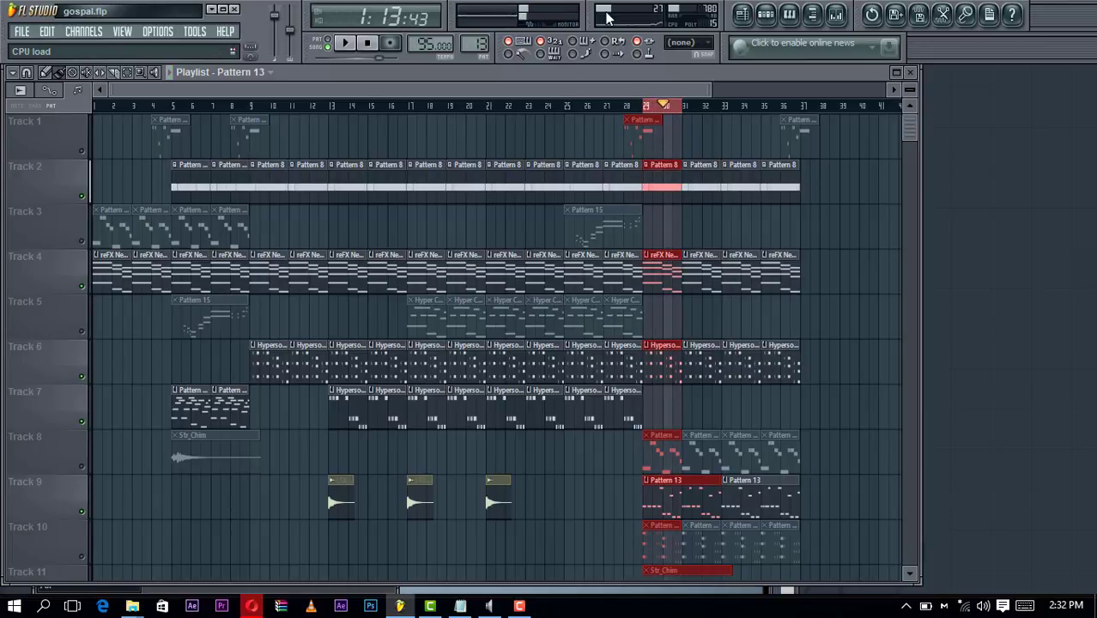
{"action": "left_click", "coordinate": [742, 16]}
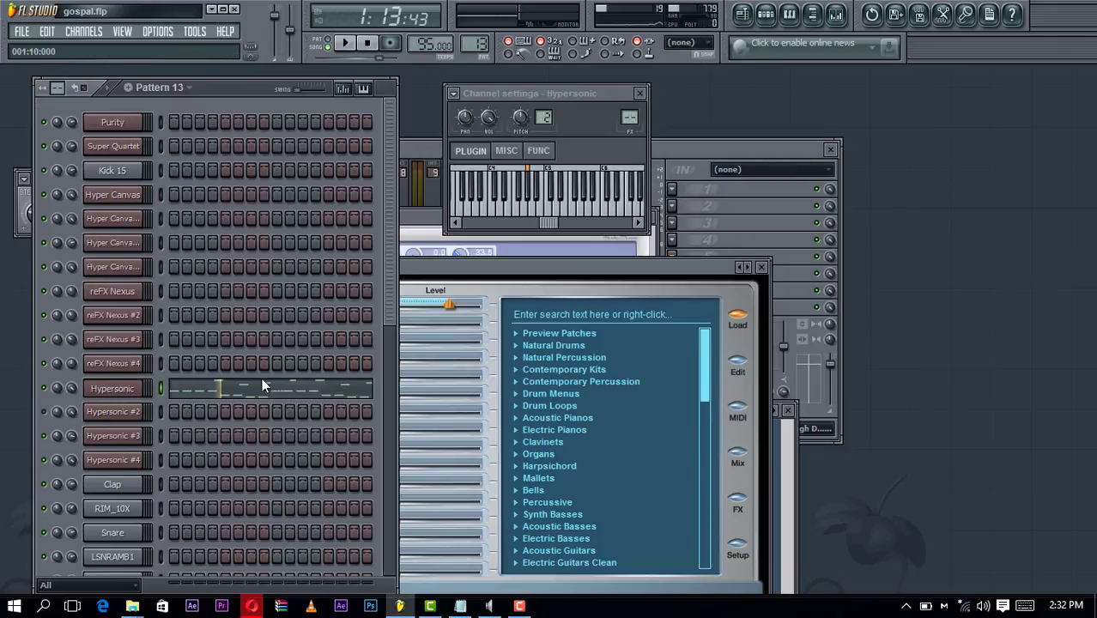
{"action": "left_click", "coordinate": [286, 395]}
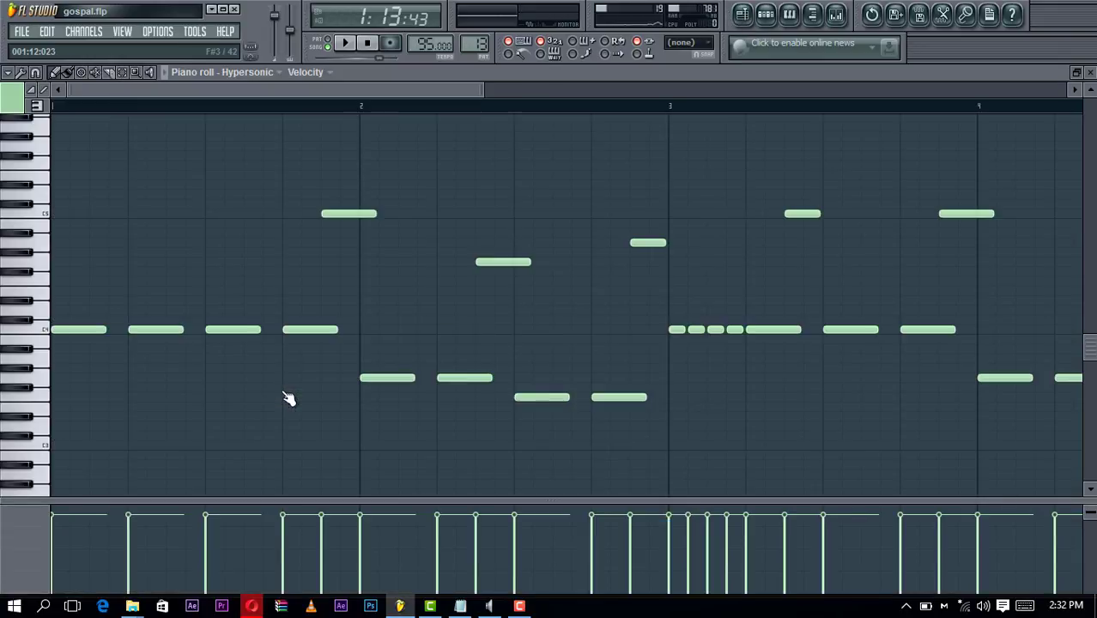
{"action": "left_click_drag", "start_coordinate": [478, 92], "coordinate": [762, 93]}
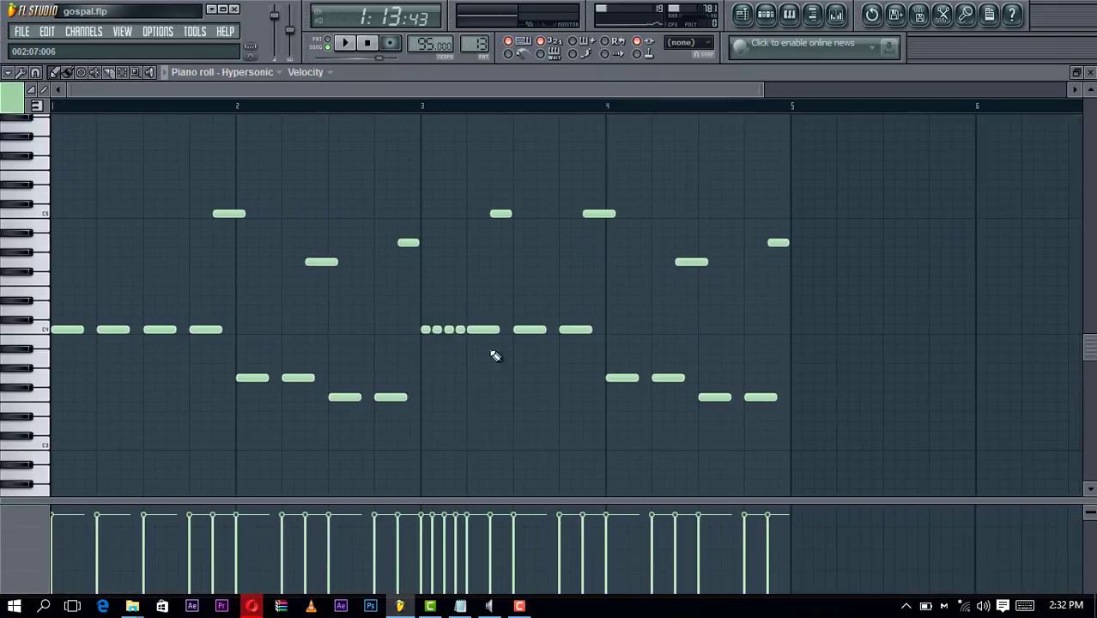
Try duplicating the notes of bars 1 and 2 onto bars 3 and 4, and undo the copy
{"action": "left_click_drag", "start_coordinate": [412, 409], "coordinate": [47, 162]}
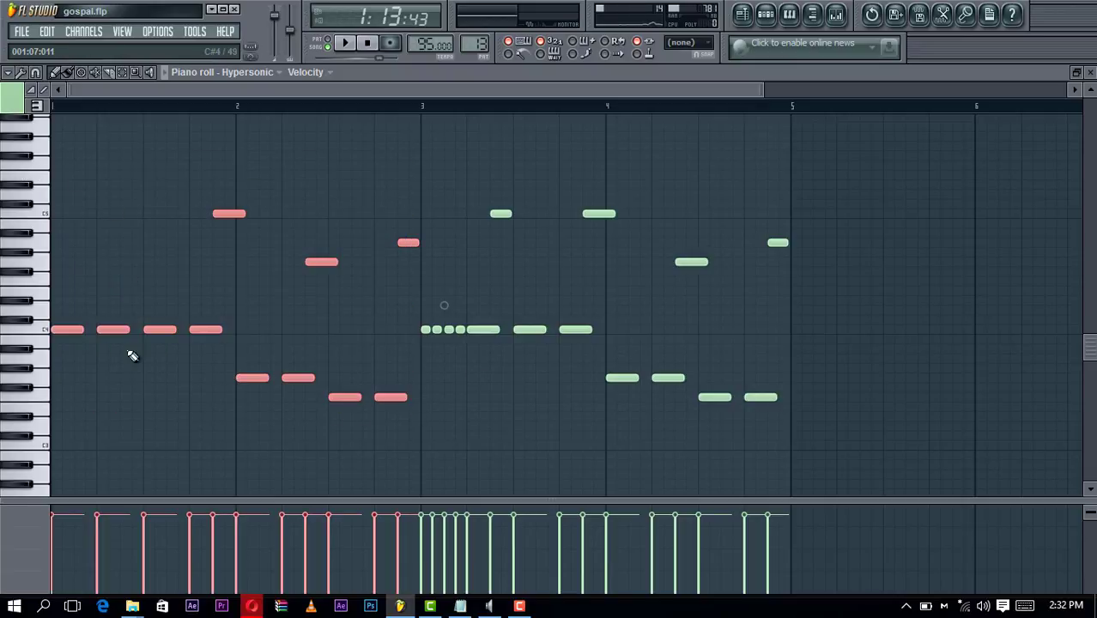
{"action": "left_click_drag", "start_coordinate": [187, 333], "coordinate": [481, 333]}
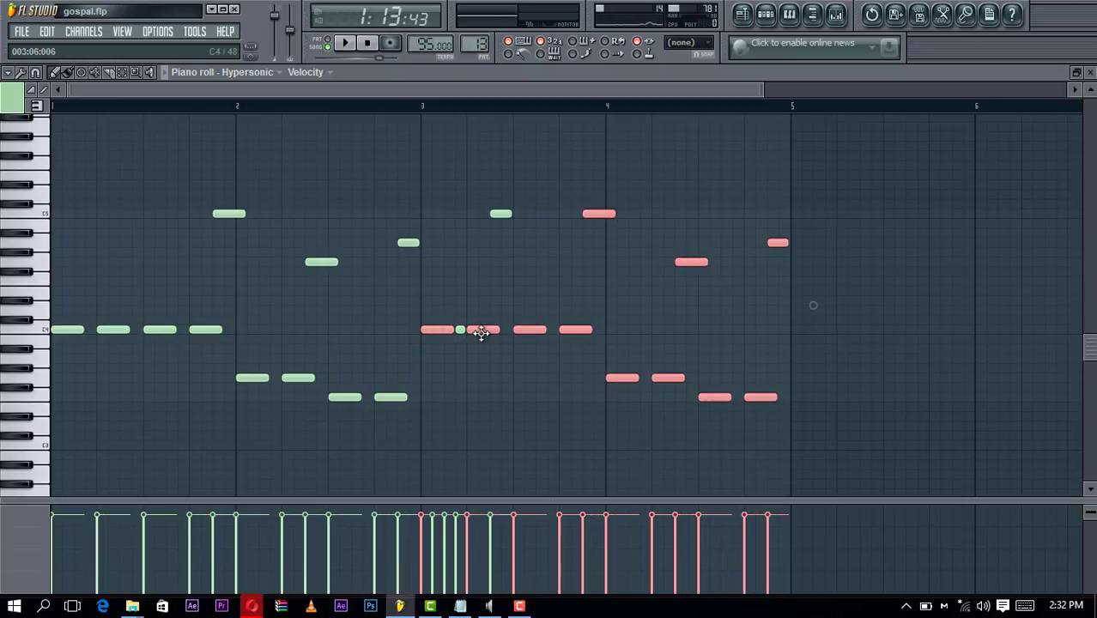
{"action": "key", "text": "ctrl+z"}
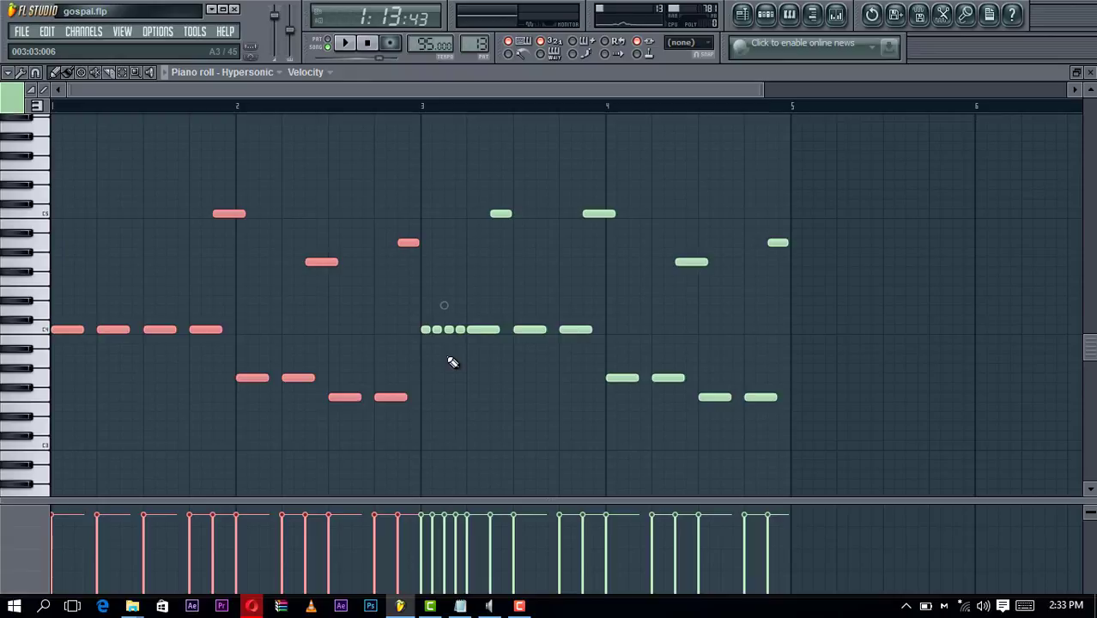
Play the Hypersonic notes briefly, return to the playlist, and select and play bars 29 to 32
{"action": "key", "text": "space"}
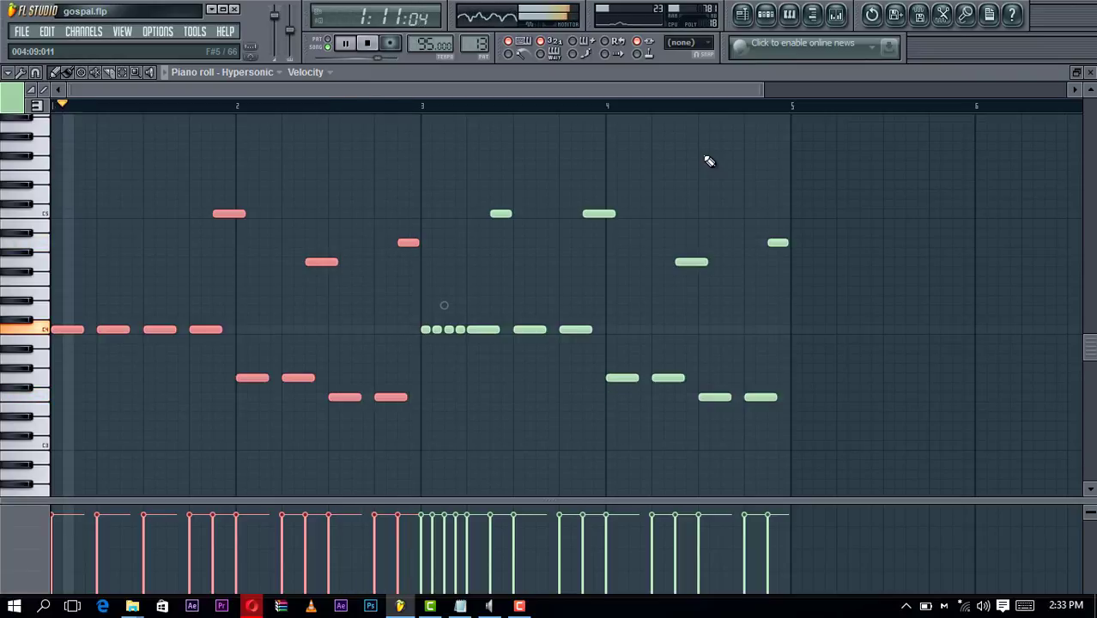
{"action": "left_click", "coordinate": [743, 15]}
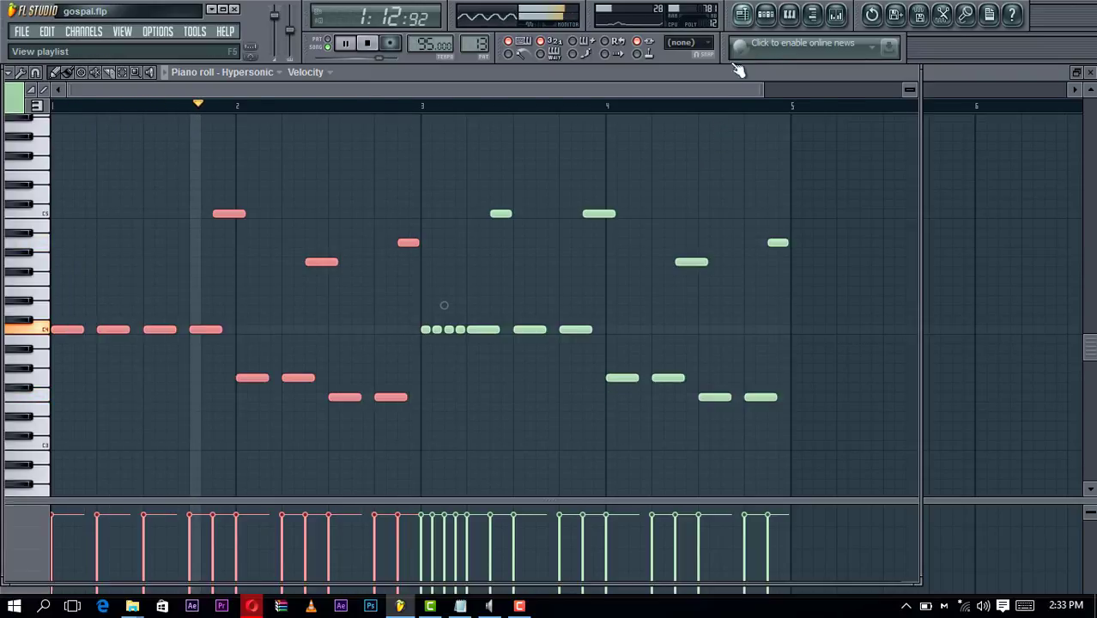
{"action": "key", "text": "space"}
{"action": "left_click", "coordinate": [645, 110], "text": "ctrl"}
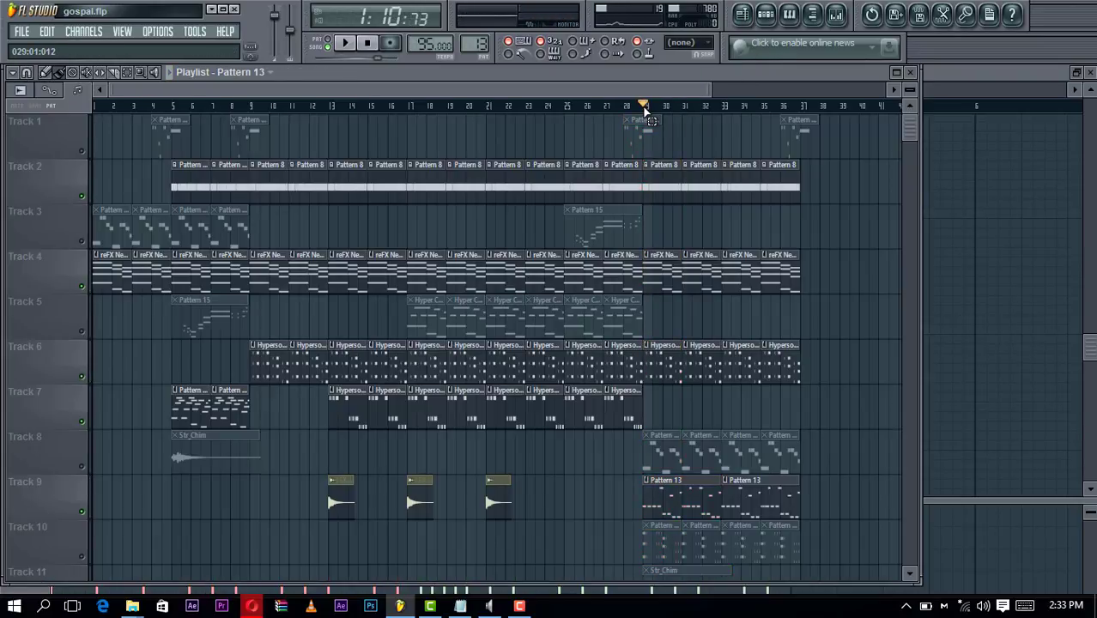
{"action": "left_click_drag", "start_coordinate": [646, 110], "coordinate": [722, 103]}
{"action": "key", "text": "space"}
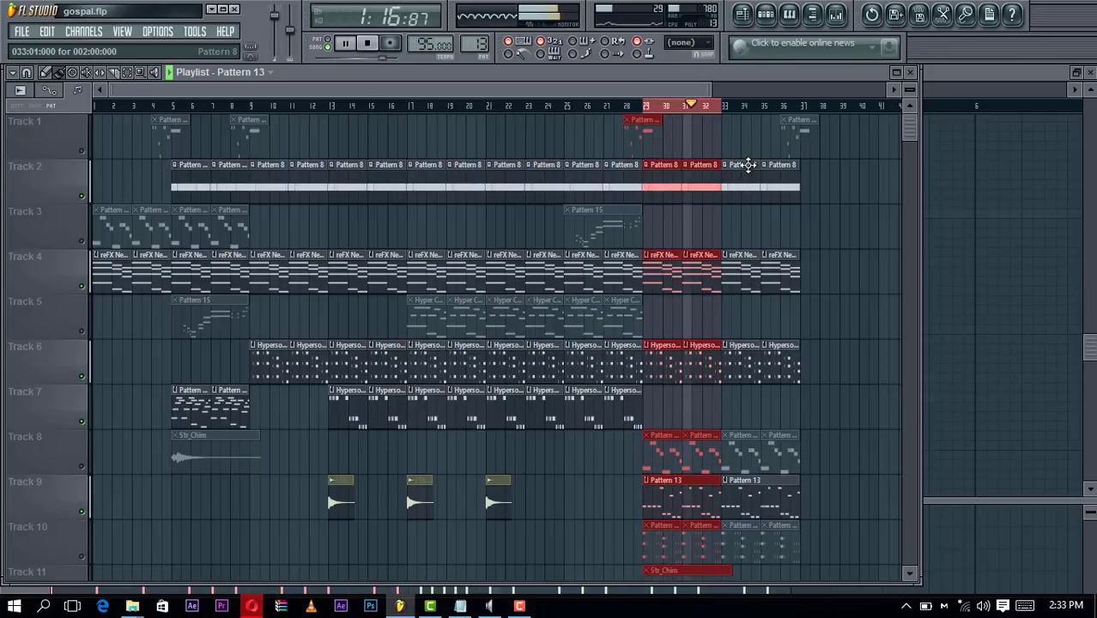
Mute Track 4 to hear the selected bars without it, stop playback, and unmute the track
{"action": "scroll", "coordinate": [750, 171], "scroll_direction": "down", "scroll_amount": 1}
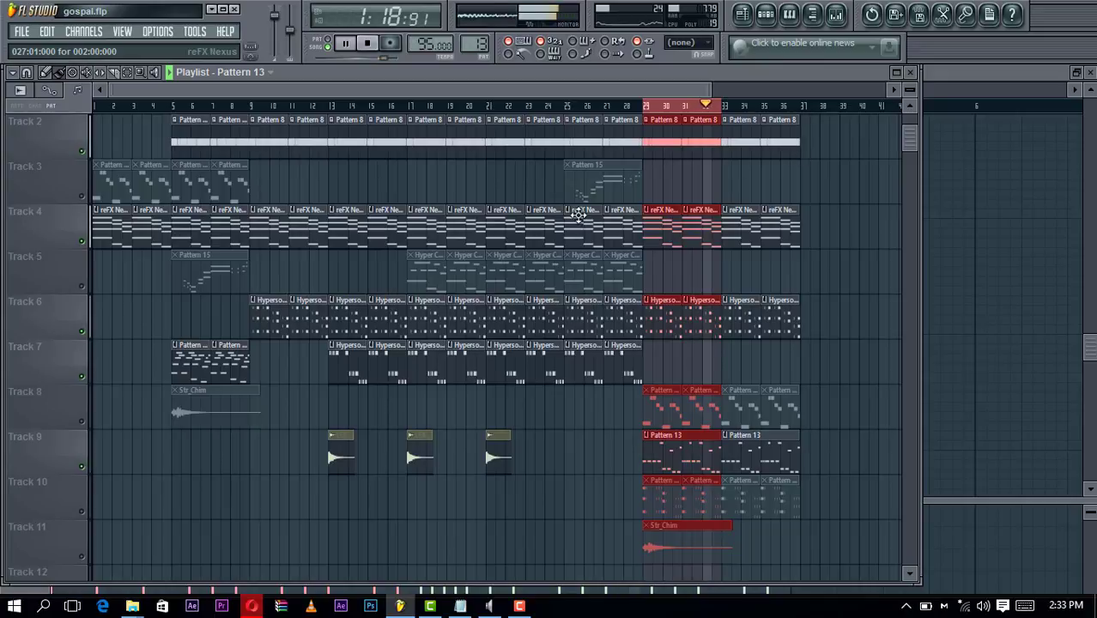
{"action": "left_click", "coordinate": [83, 240]}
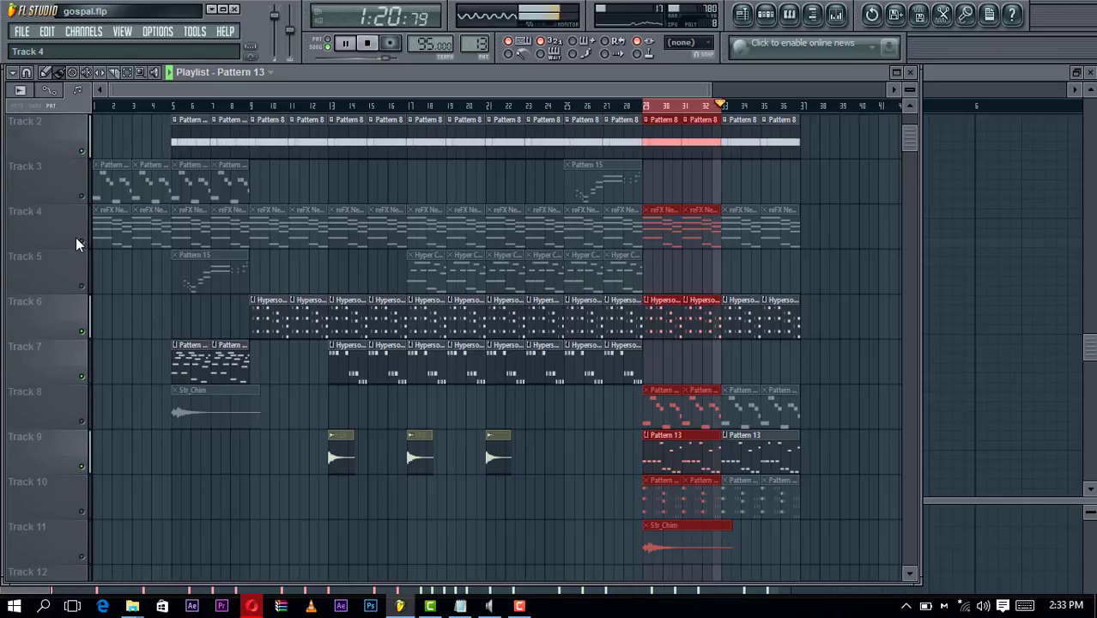
{"action": "key", "text": "space"}
{"action": "left_click", "coordinate": [83, 241]}
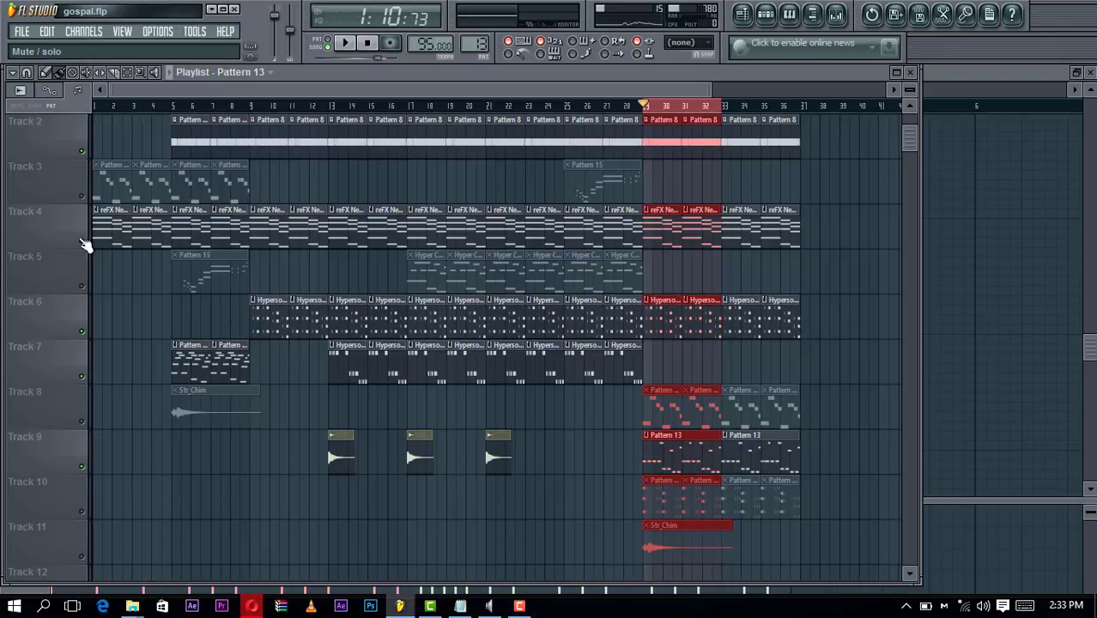
Open Pattern 15 from Track 5 in the piano roll, display all its notes, and play the pattern
{"action": "left_click", "coordinate": [214, 267]}
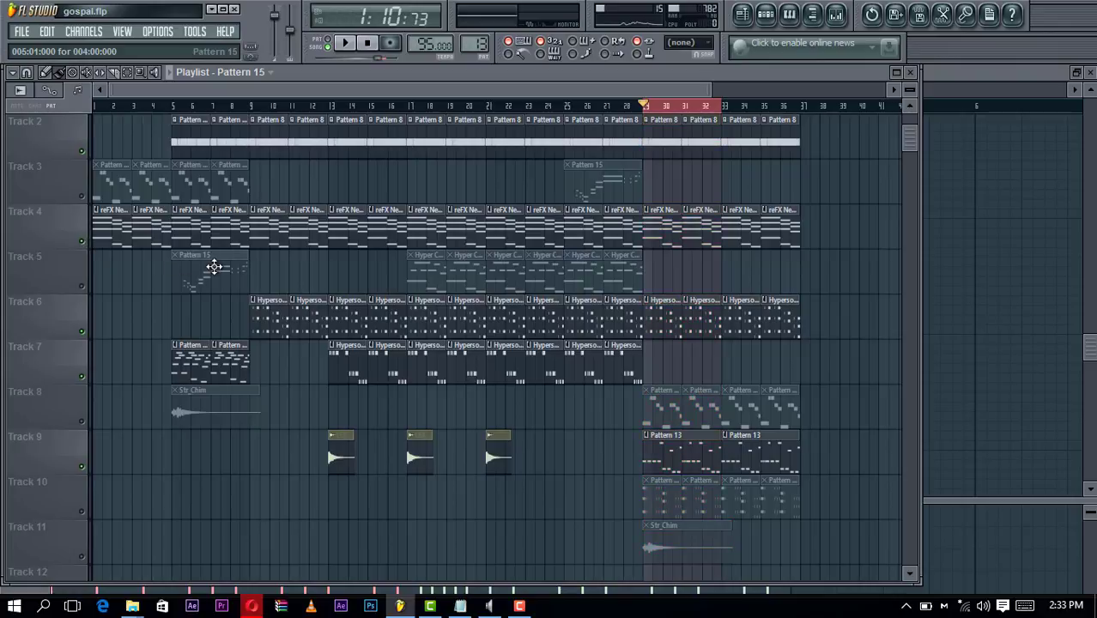
{"action": "double_click", "coordinate": [214, 267]}
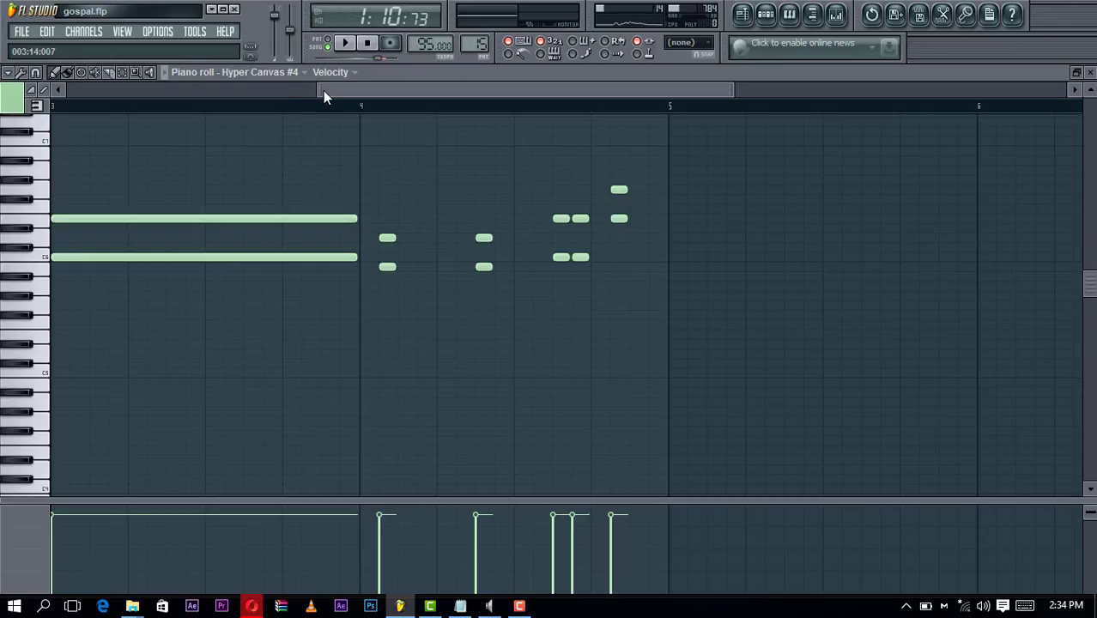
{"action": "left_click_drag", "start_coordinate": [316, 88], "coordinate": [67, 88]}
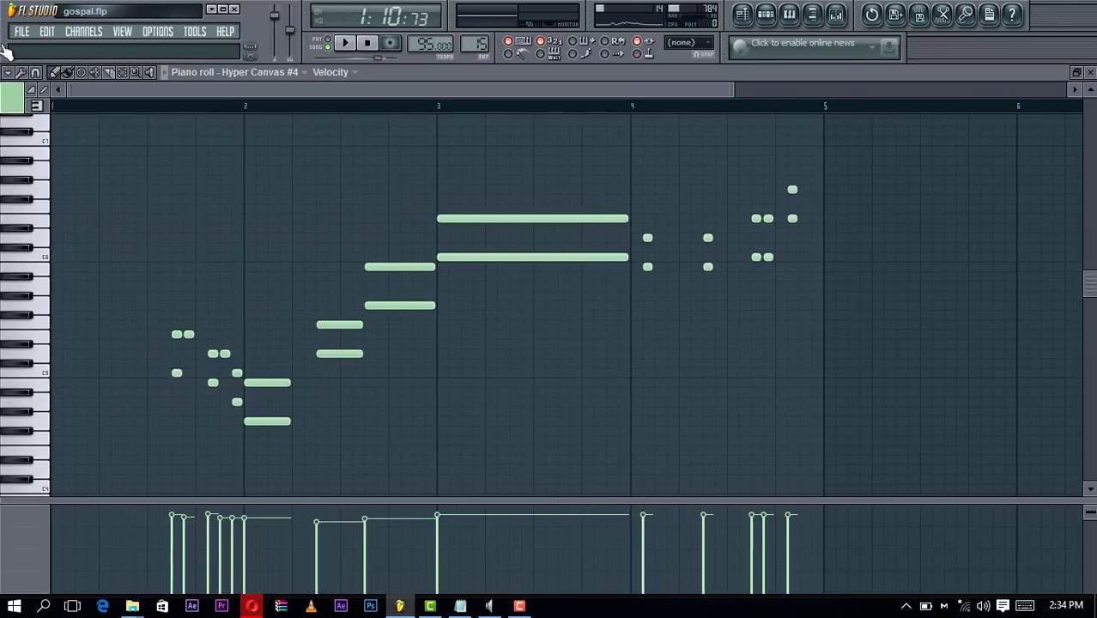
{"action": "left_click", "coordinate": [346, 43]}
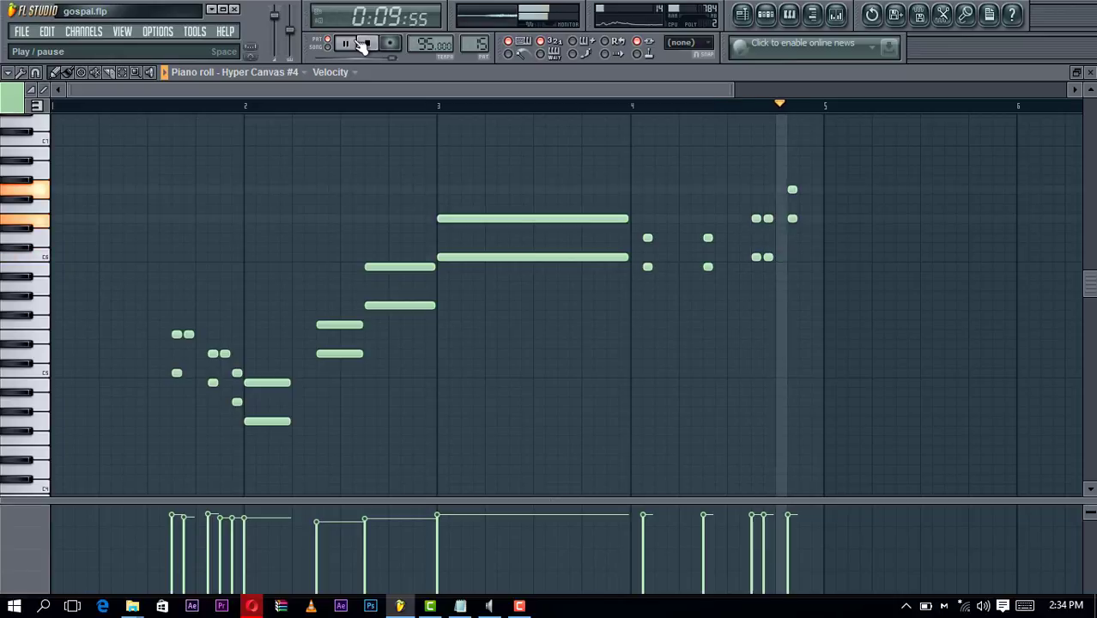
{"action": "left_click", "coordinate": [361, 44]}
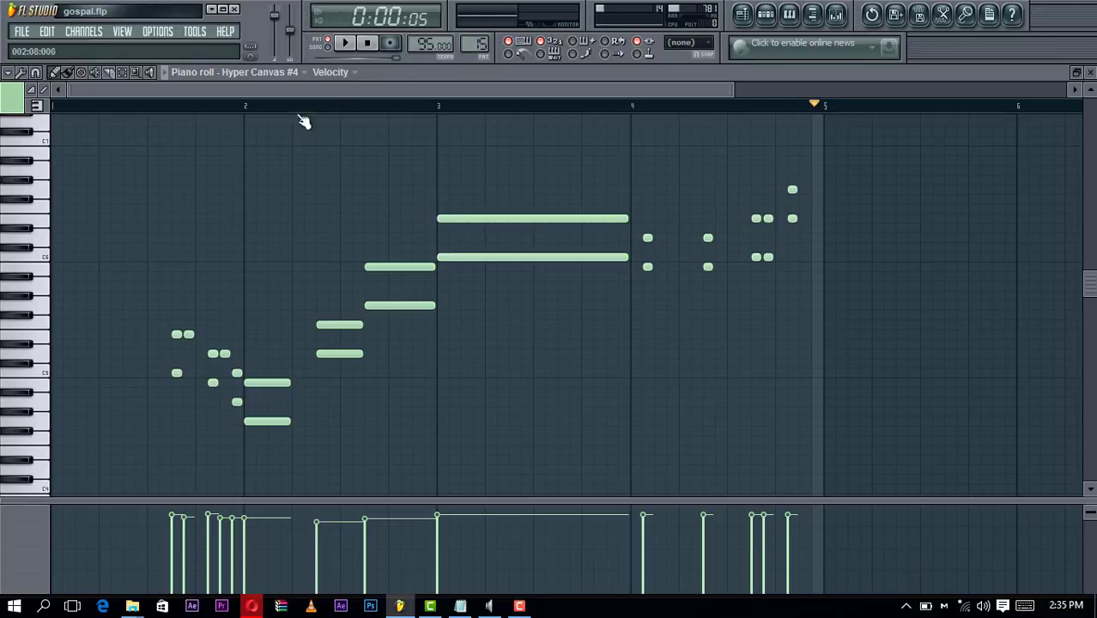
Place the playhead just before Pattern 15's first notes and replay the opening phrase several times
{"action": "left_click", "coordinate": [162, 106]}
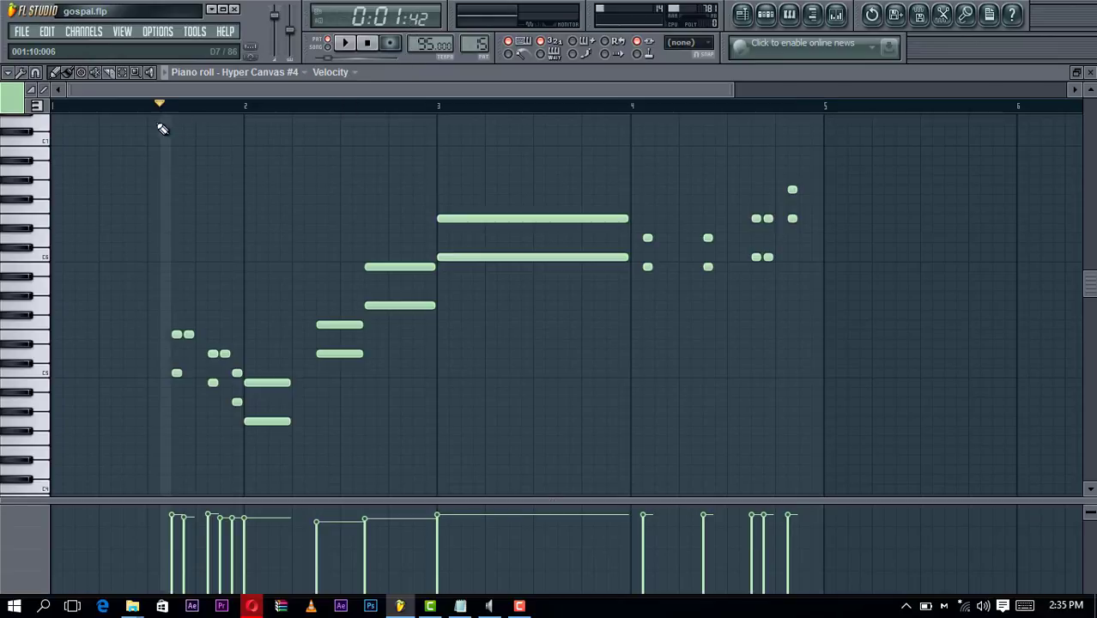
{"action": "key", "text": "space"}
{"action": "key", "text": "space"}
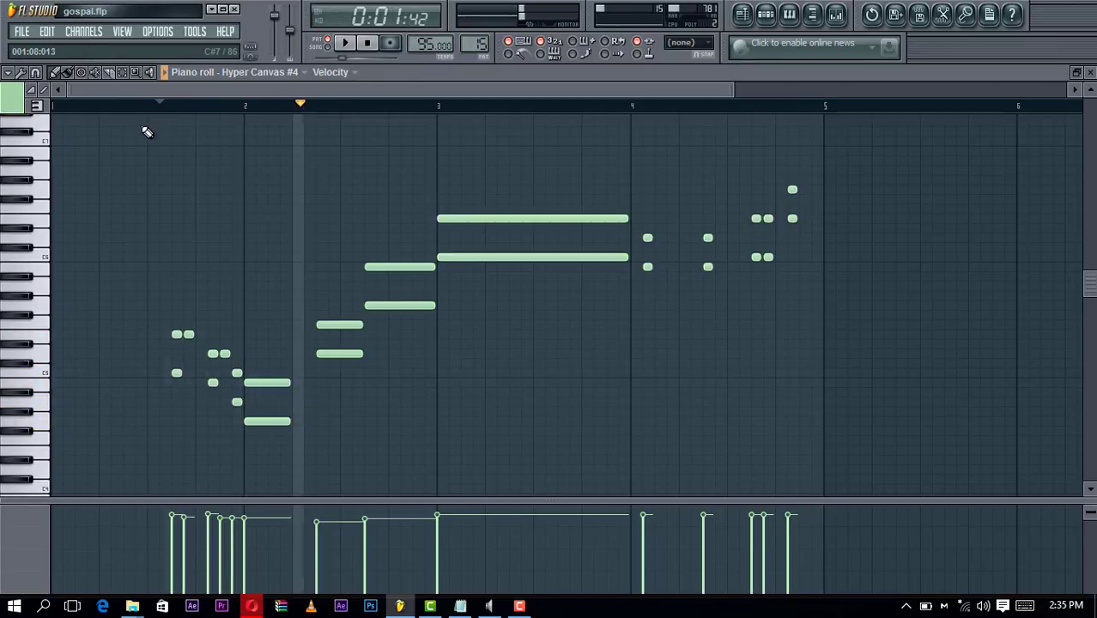
{"action": "key", "text": "space"}
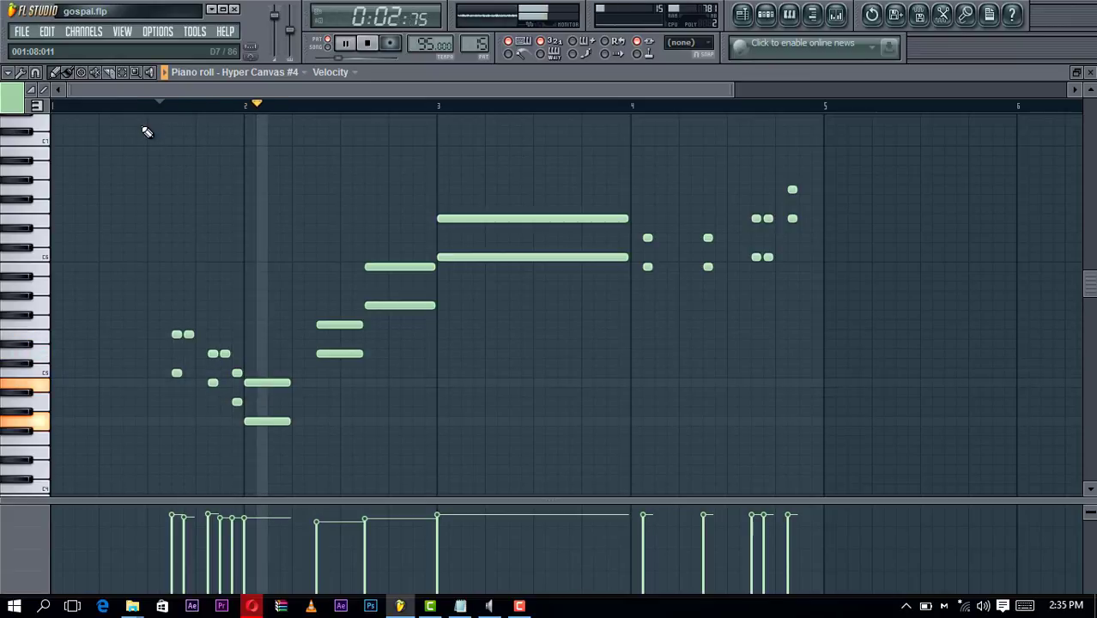
{"action": "key", "text": "space"}
{"action": "key", "text": "space"}
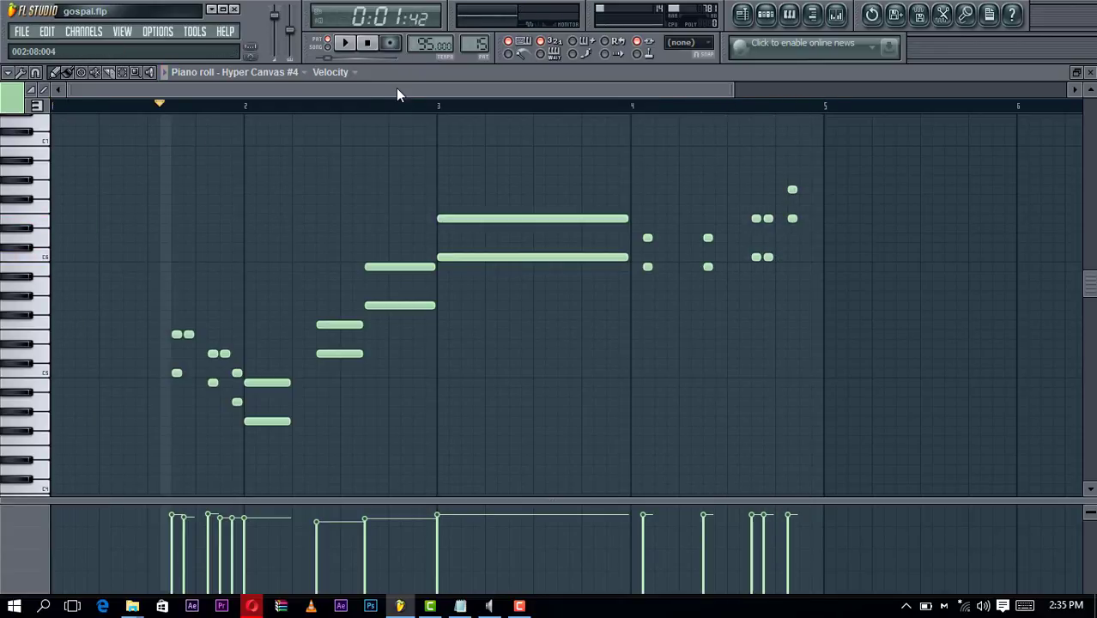
Close the piano roll and step sequencer, and unmute all tracks in the playlist
{"action": "key", "text": "Escape"}
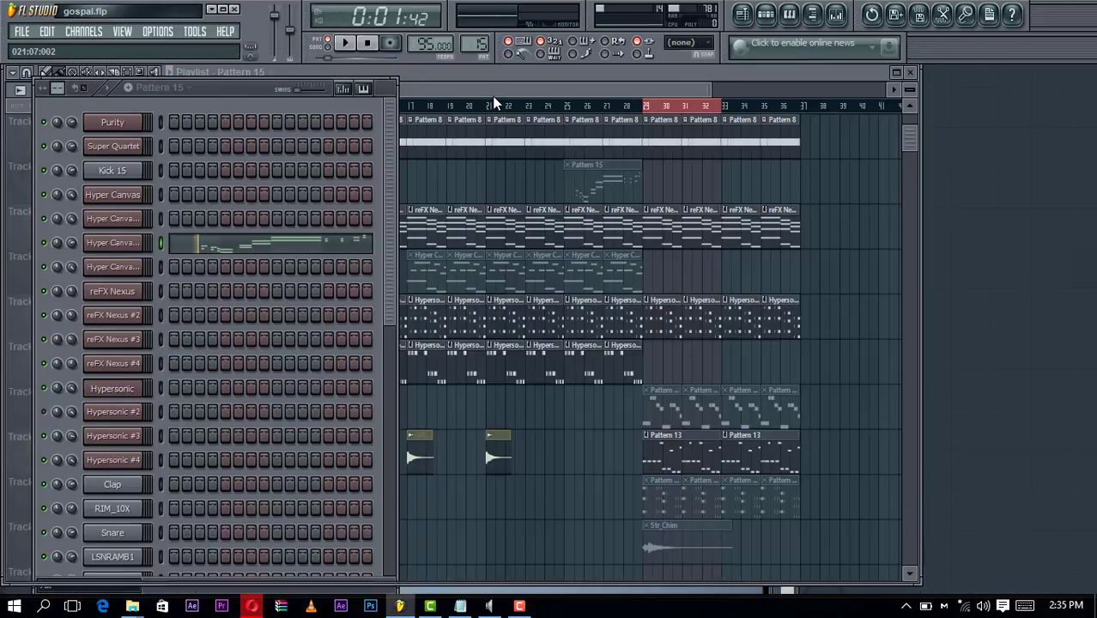
{"action": "key", "text": "F6"}
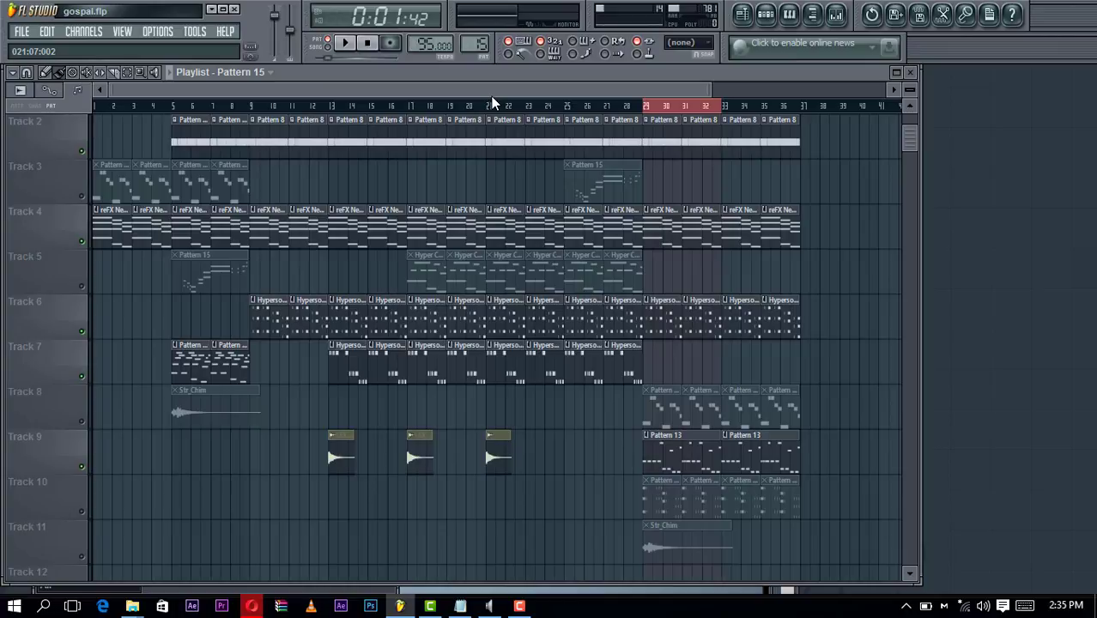
{"action": "right_click", "coordinate": [77, 197]}
{"action": "left_click", "coordinate": [84, 201]}
{"action": "left_click", "coordinate": [81, 201]}
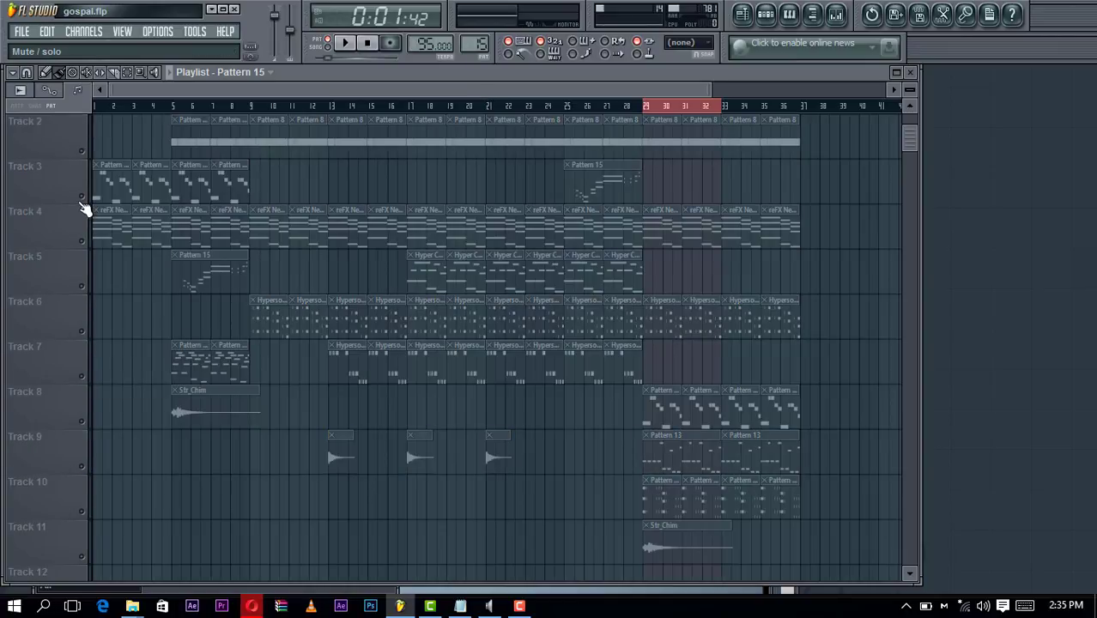
{"action": "left_click", "coordinate": [81, 201]}
{"action": "right_click", "coordinate": [81, 201]}
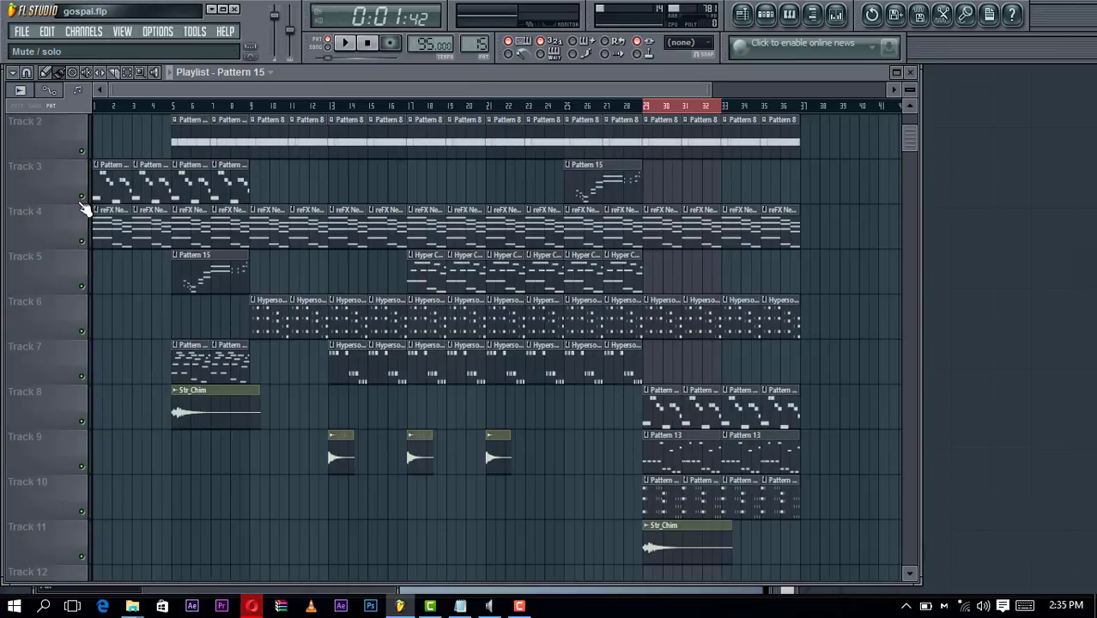
Select bars 5 to 8 on the playlist timeline and audition them with all tracks
{"action": "left_click", "coordinate": [166, 109]}
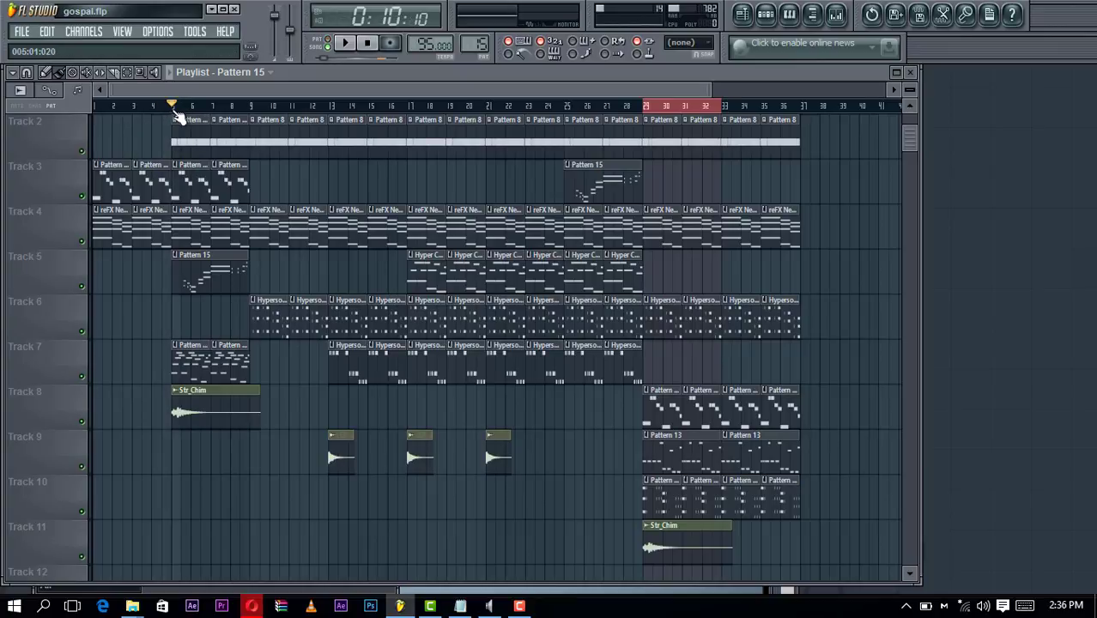
{"action": "left_click_drag", "start_coordinate": [171, 105], "coordinate": [244, 131]}
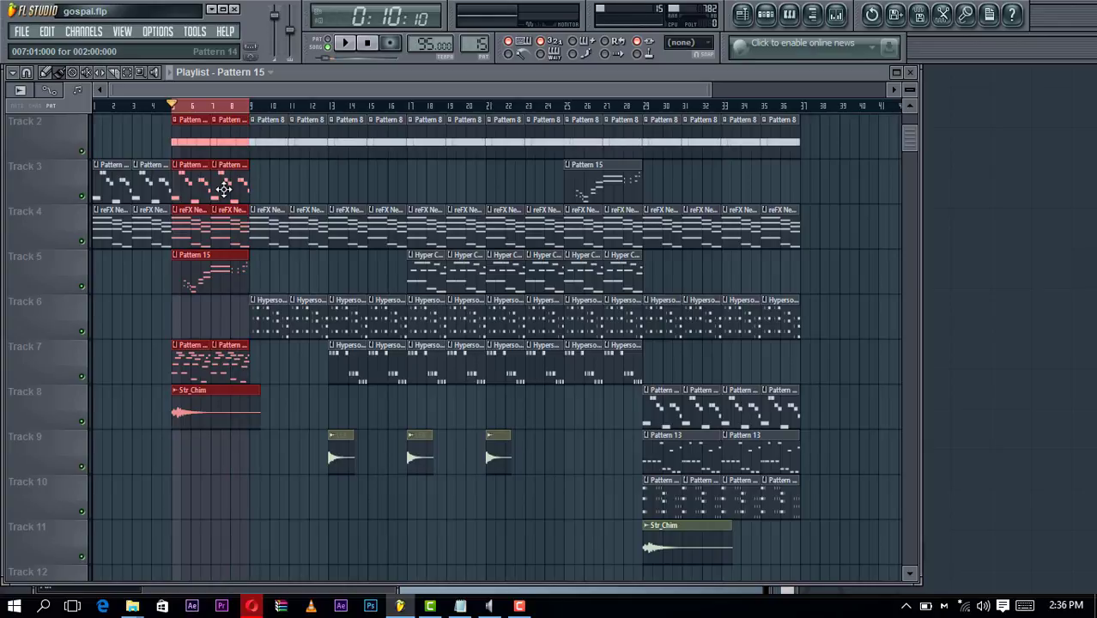
{"action": "scroll", "coordinate": [223, 189], "scroll_direction": "up", "scroll_amount": 1}
{"action": "key", "text": "space"}
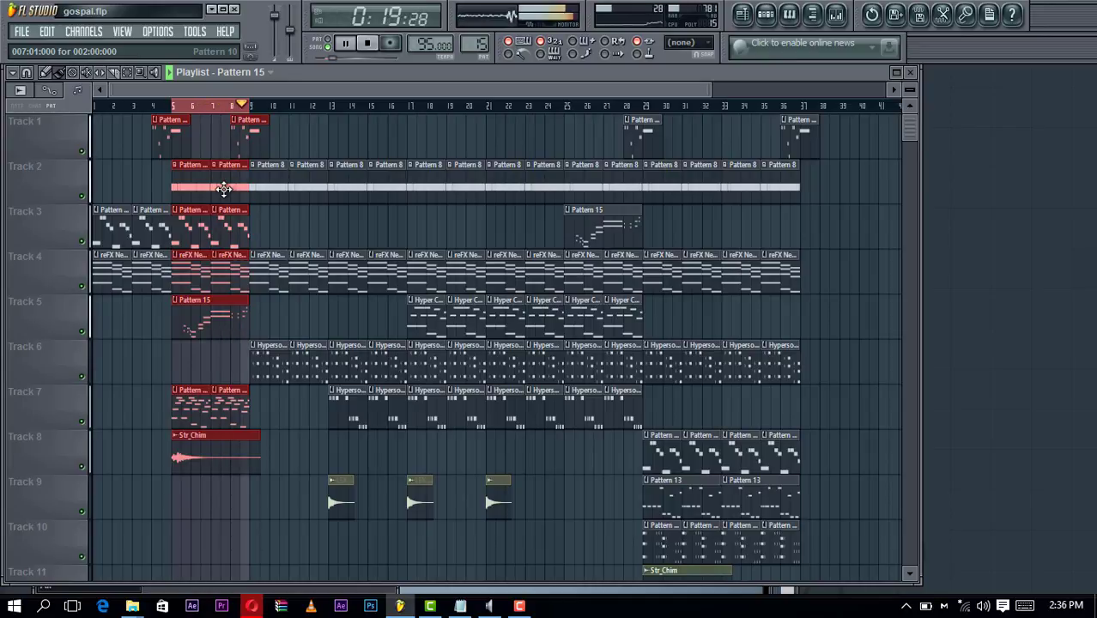
{"action": "key", "text": "space"}
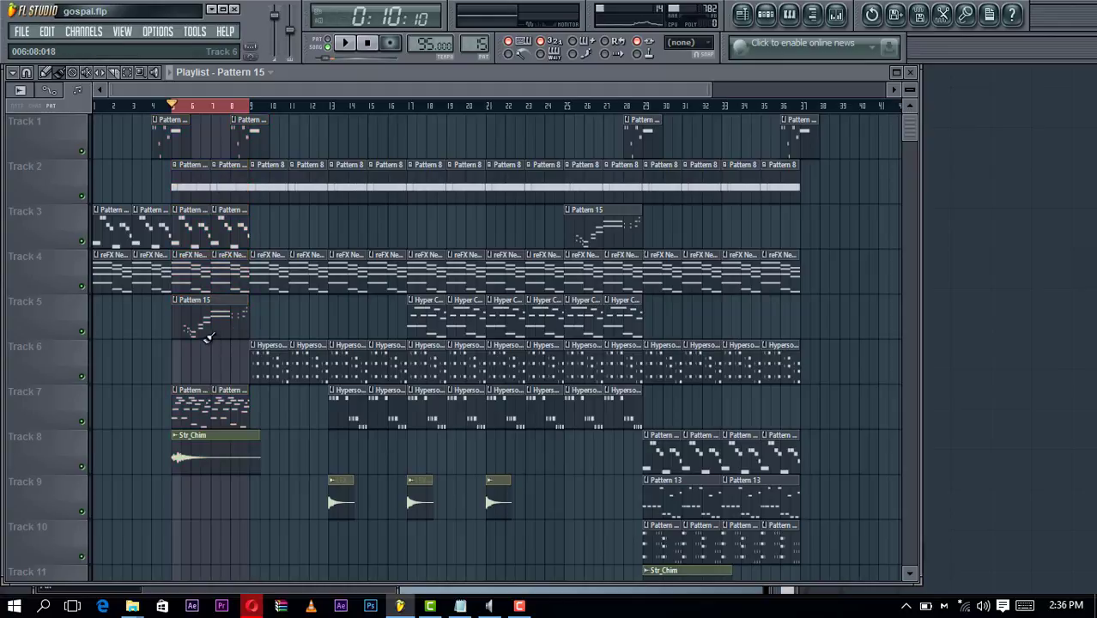
Reopen Pattern 15's Hyper Canvas #4 notes in the piano roll, display all of them, and follow them during song playback
{"action": "key", "text": "F6"}
{"action": "key", "text": "F7"}
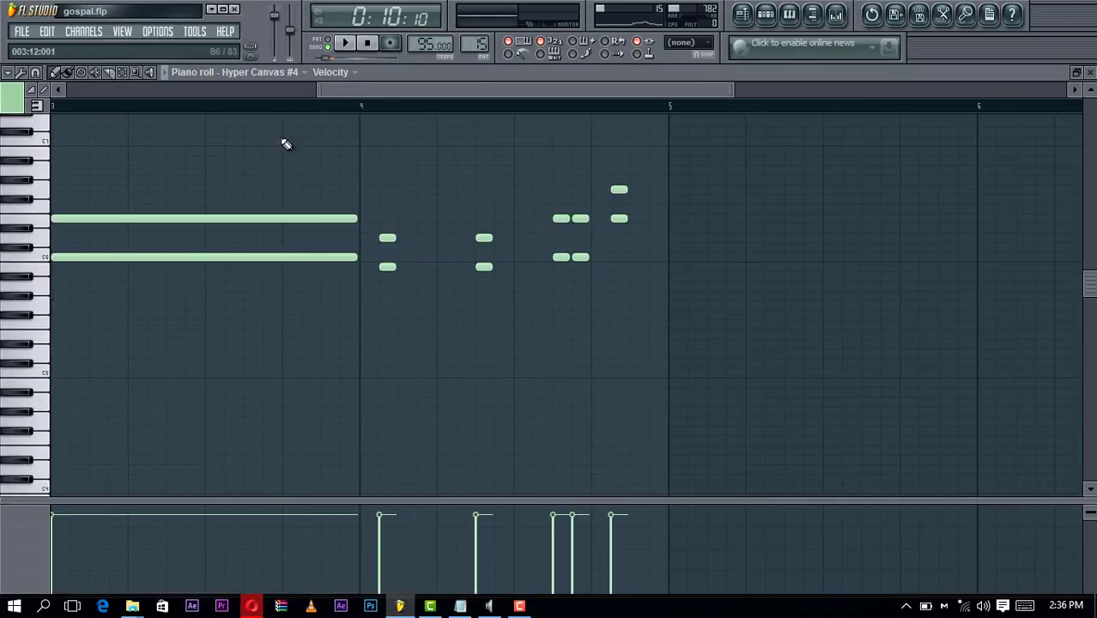
{"action": "left_click_drag", "start_coordinate": [318, 83], "coordinate": [65, 83]}
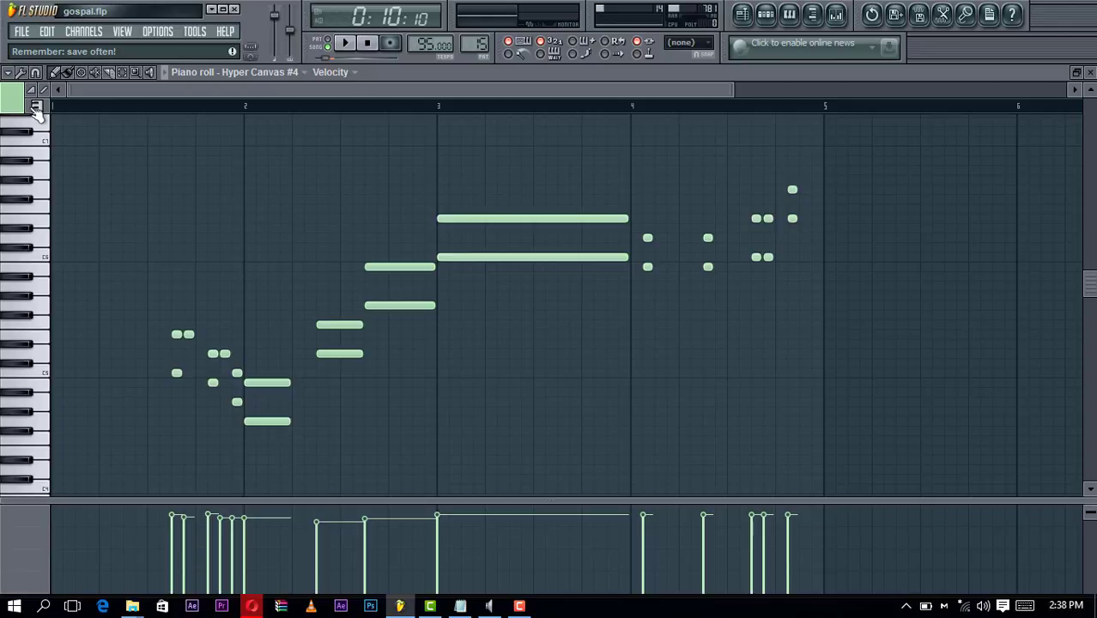
{"action": "key", "text": "space"}
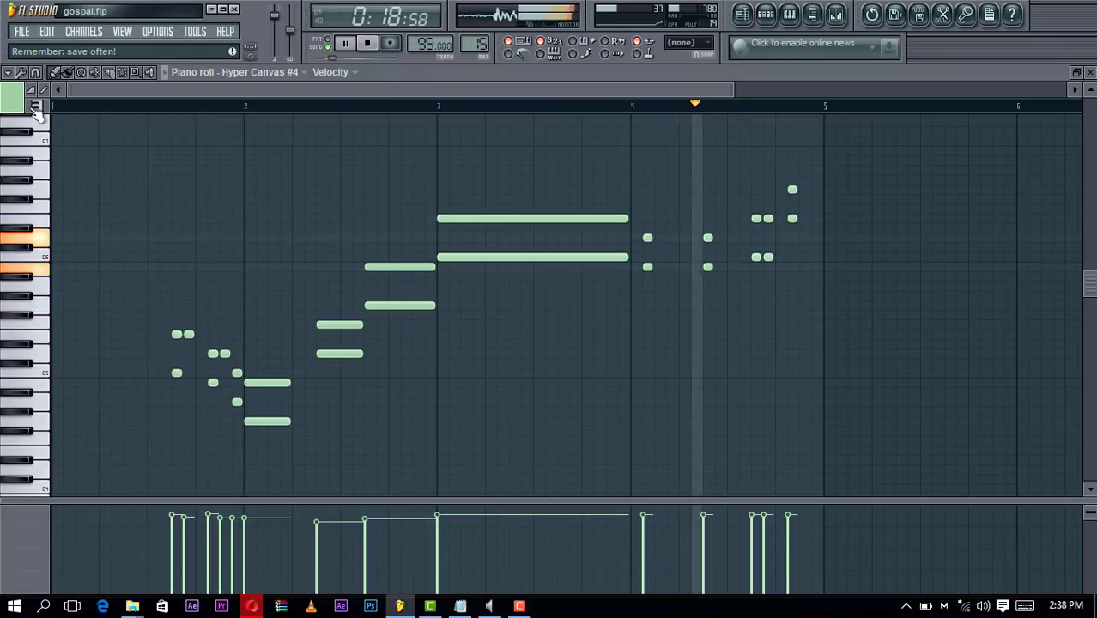
{"action": "key", "text": "space"}
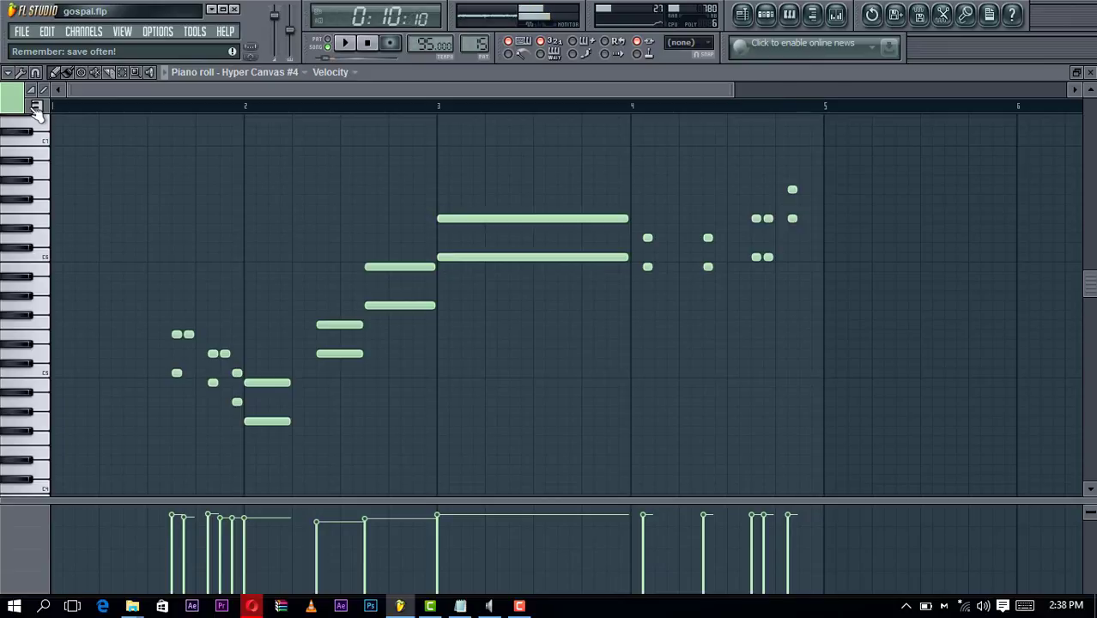
Open Pattern 12's reFX Nexus #3 notes in the piano roll, display them from bar 1, and play the pattern on its own
{"action": "key", "text": "Escape"}
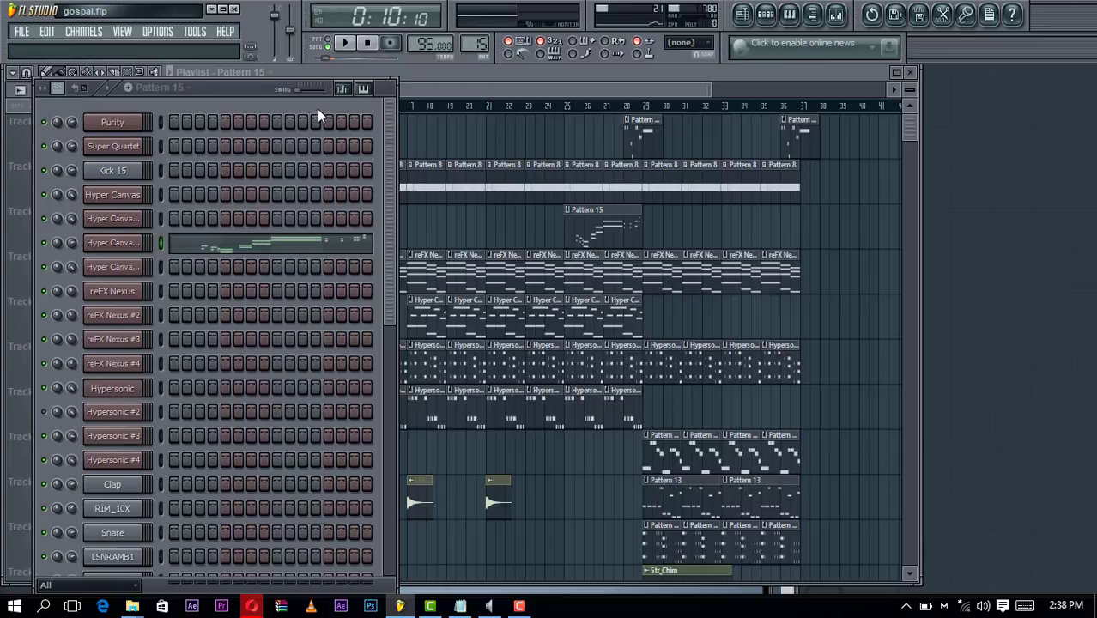
{"action": "left_click", "coordinate": [406, 78]}
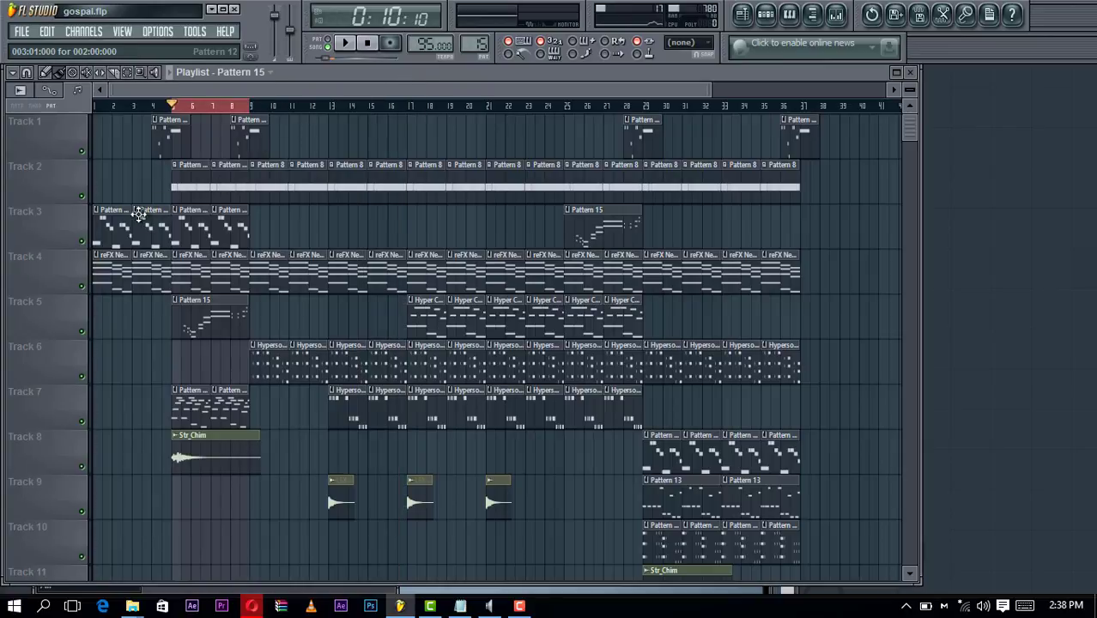
{"action": "left_click", "coordinate": [119, 257]}
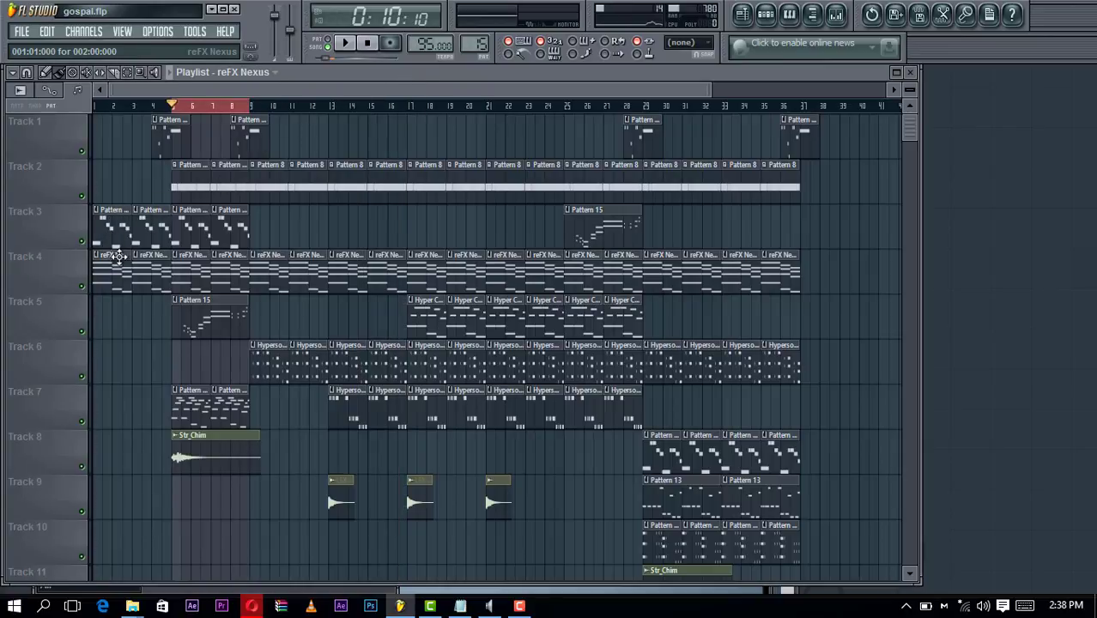
{"action": "double_click", "coordinate": [120, 219]}
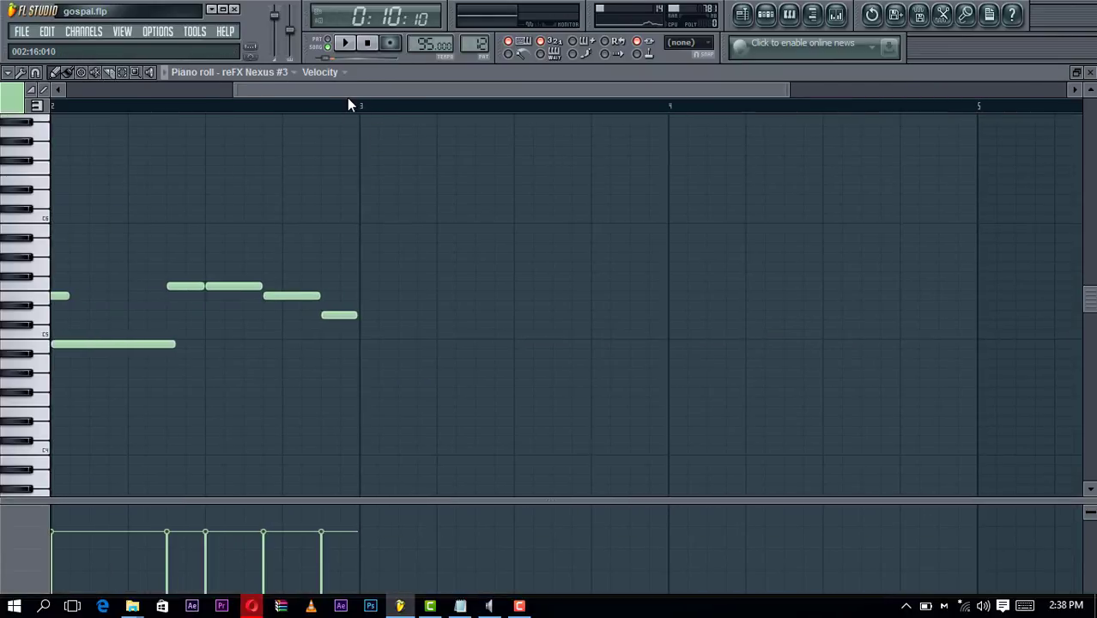
{"action": "left_click_drag", "start_coordinate": [347, 97], "coordinate": [142, 106]}
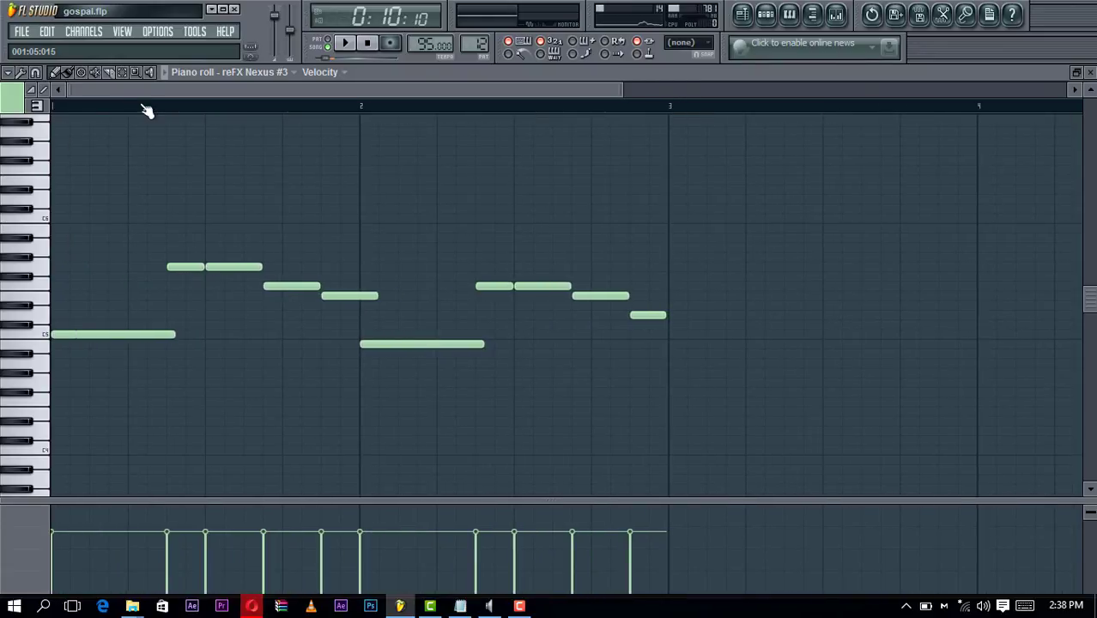
{"action": "left_click", "coordinate": [331, 38]}
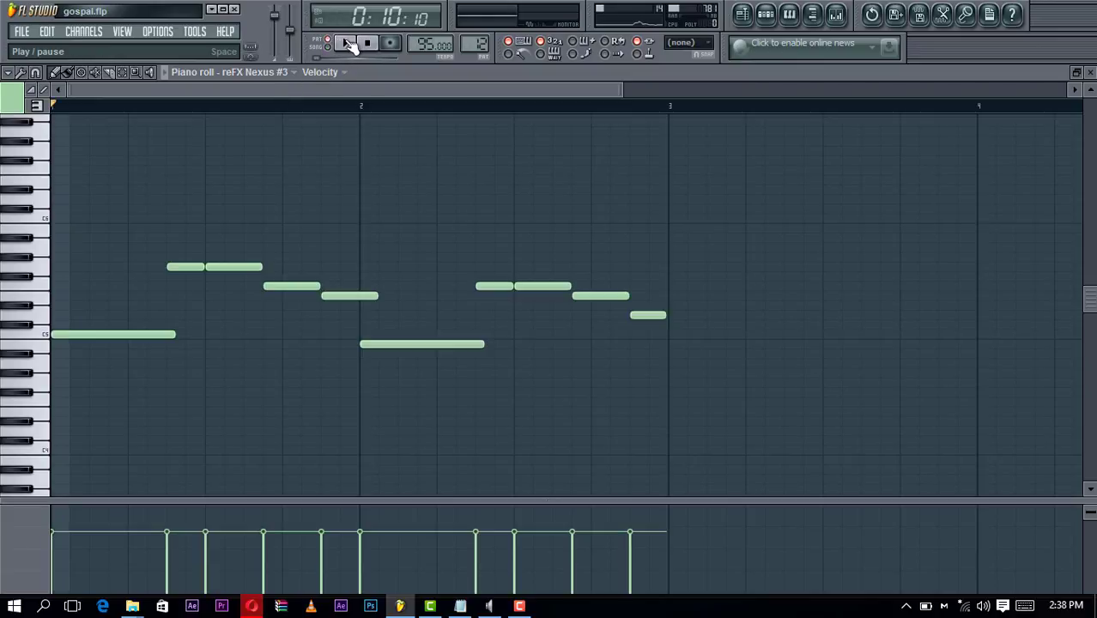
{"action": "left_click", "coordinate": [349, 45]}
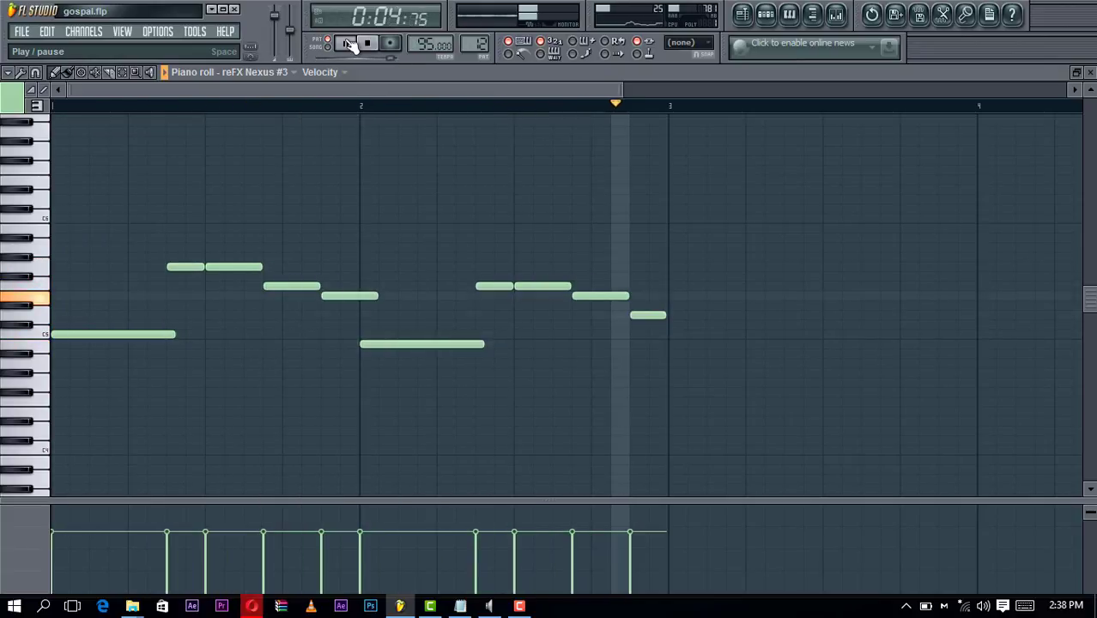
{"action": "left_click", "coordinate": [349, 45]}
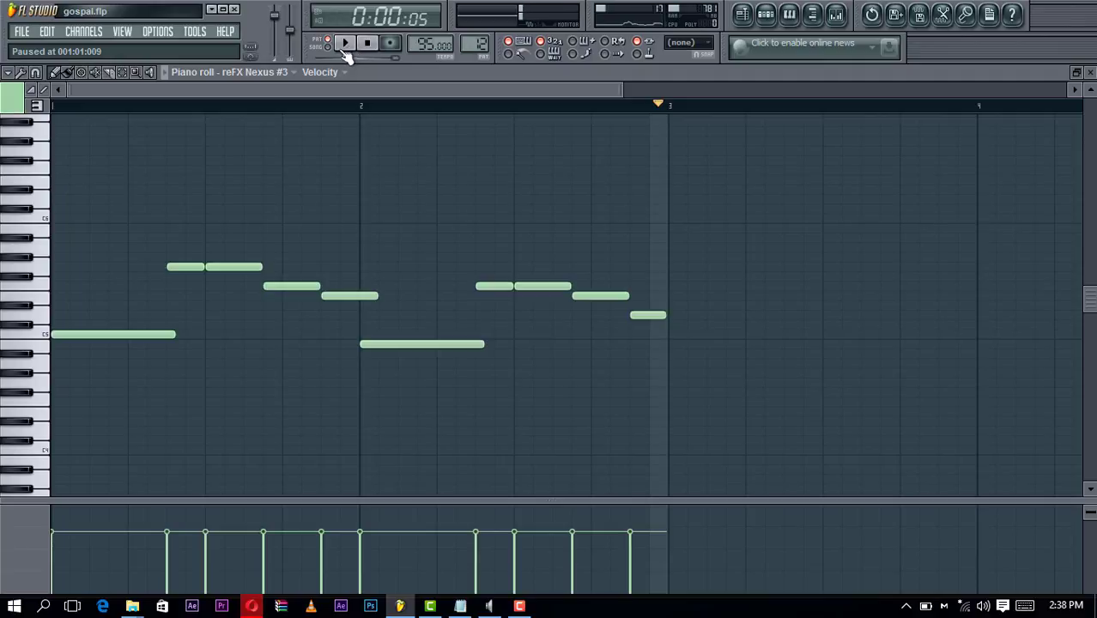
Open the reFX Nexus #3 plugin with its WW Rainforest Flute preset and audition Pattern 12 through it
{"action": "key", "text": "F7"}
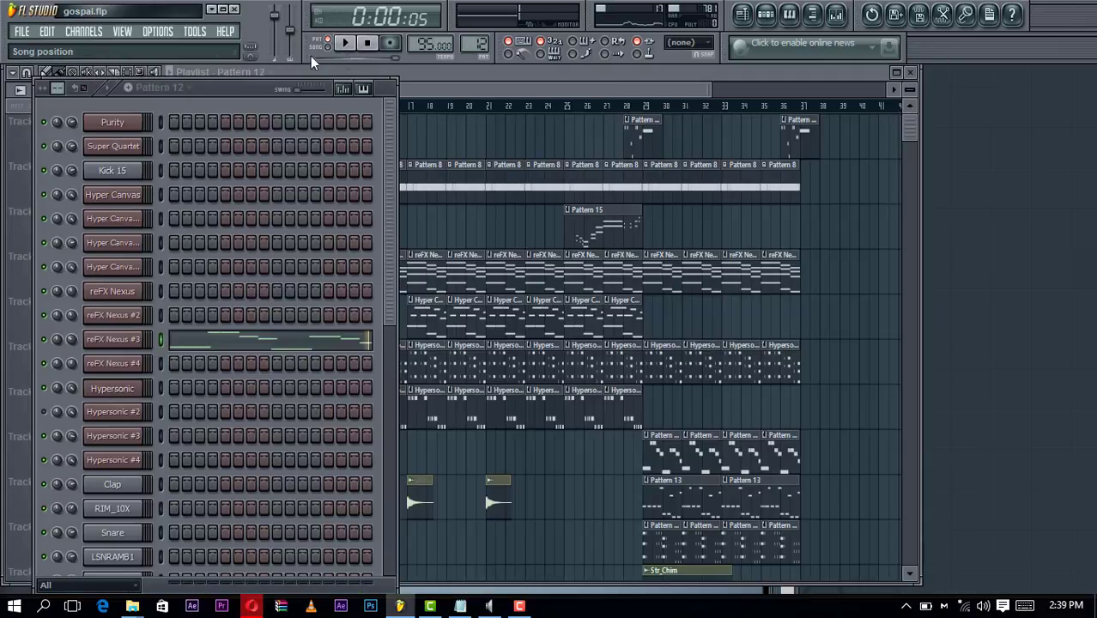
{"action": "left_click", "coordinate": [128, 340]}
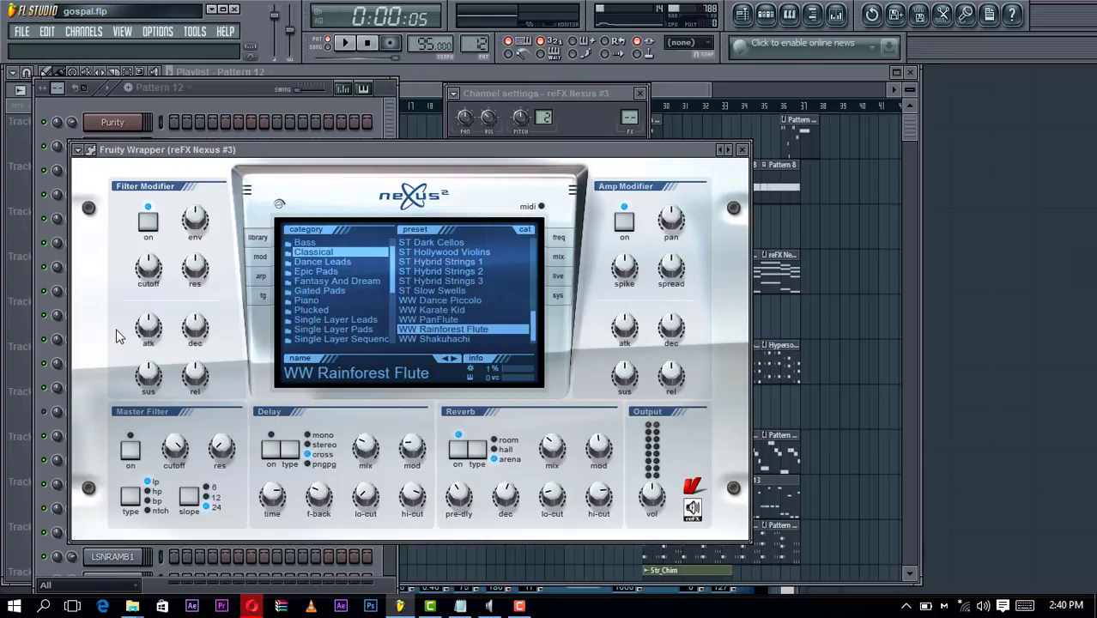
{"action": "key", "text": "space"}
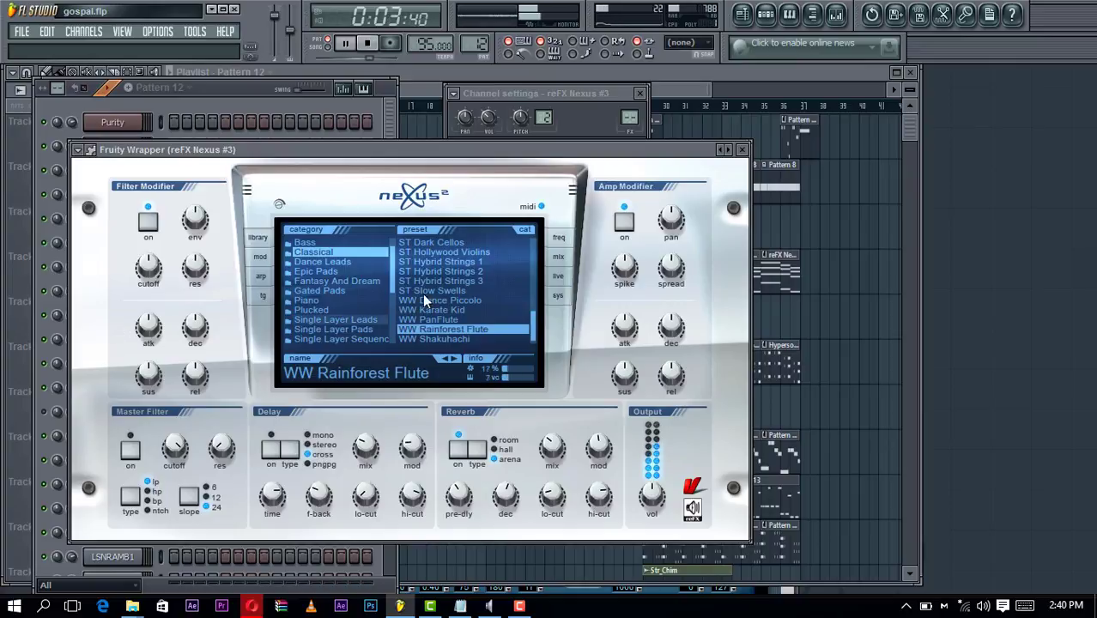
{"action": "key", "text": "space"}
Open the Track 3 clip at bar 5 in the piano roll and audition Pattern 14's reFX Nexus #3 notes
{"action": "left_click", "coordinate": [482, 74]}
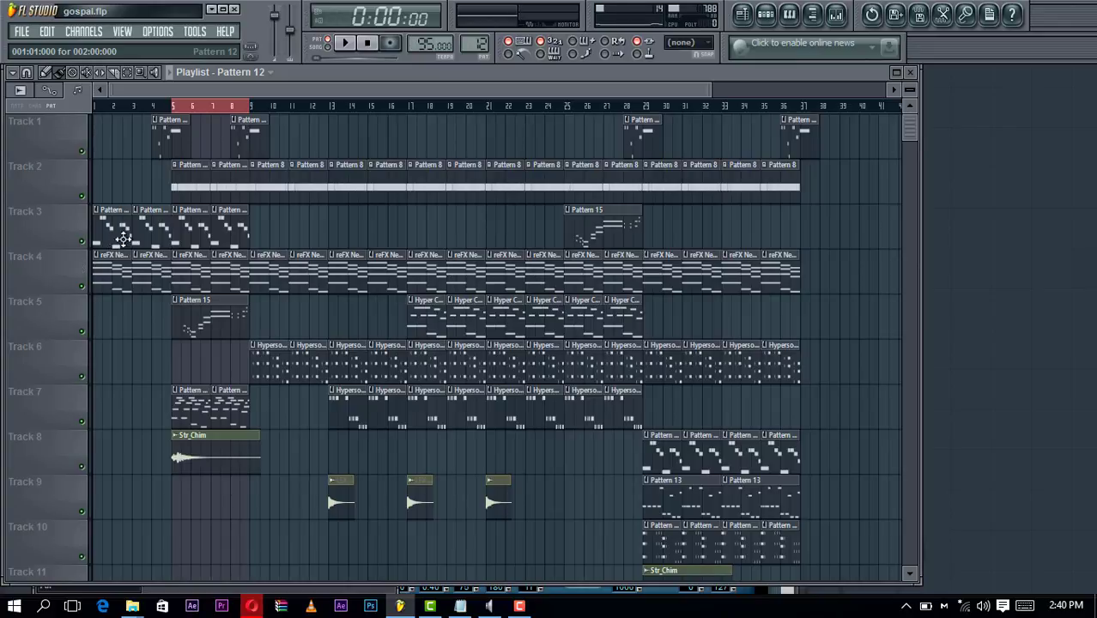
{"action": "left_click", "coordinate": [192, 220]}
{"action": "double_click", "coordinate": [192, 220]}
{"action": "key", "text": "space"}
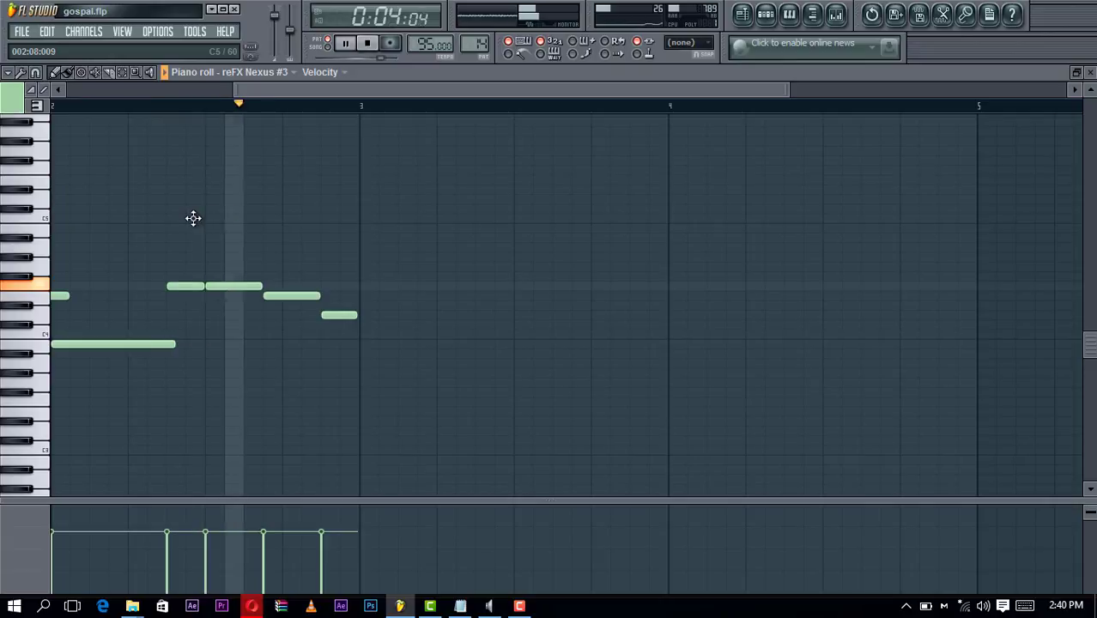
{"action": "key", "text": "space"}
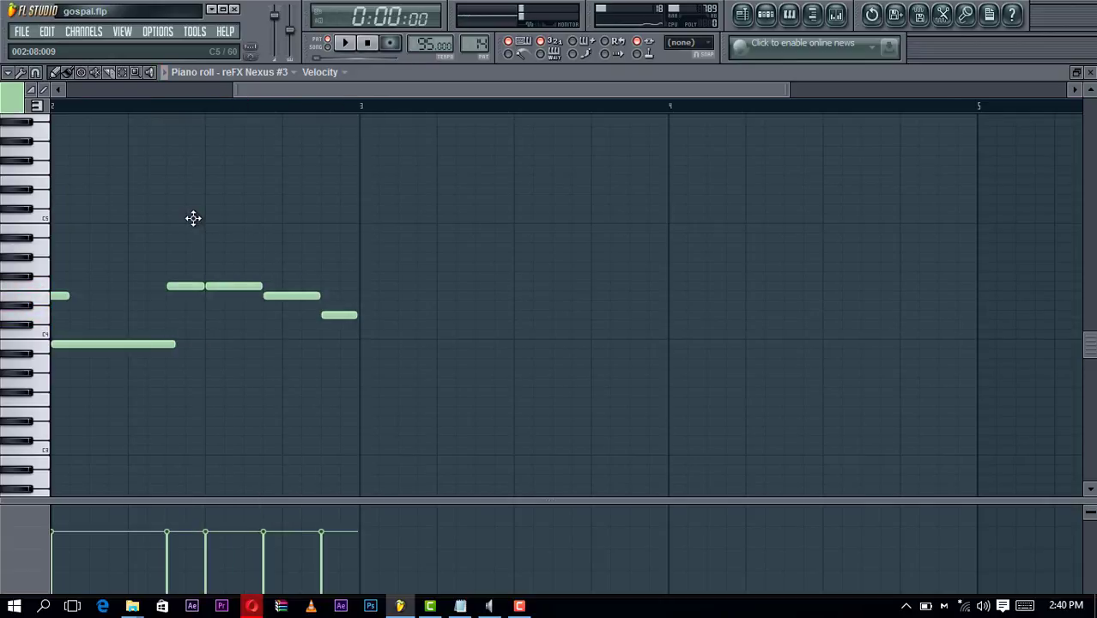
Return to the playlist, select bars 1 to 4 on the timeline, and audition them in song mode
{"action": "key", "text": "F7"}
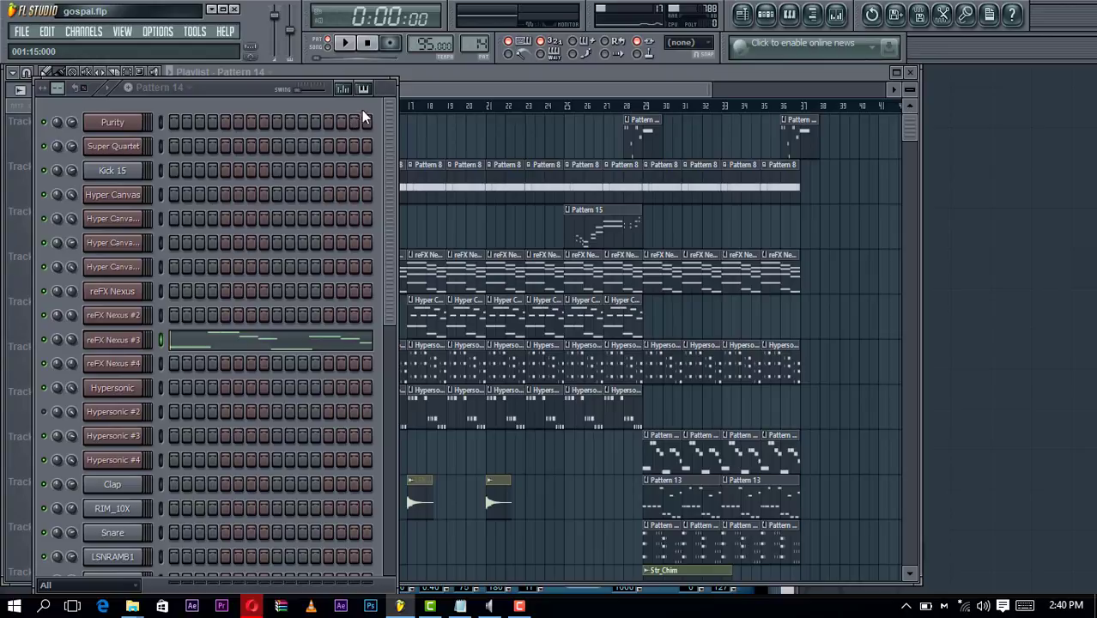
{"action": "left_click", "coordinate": [393, 69]}
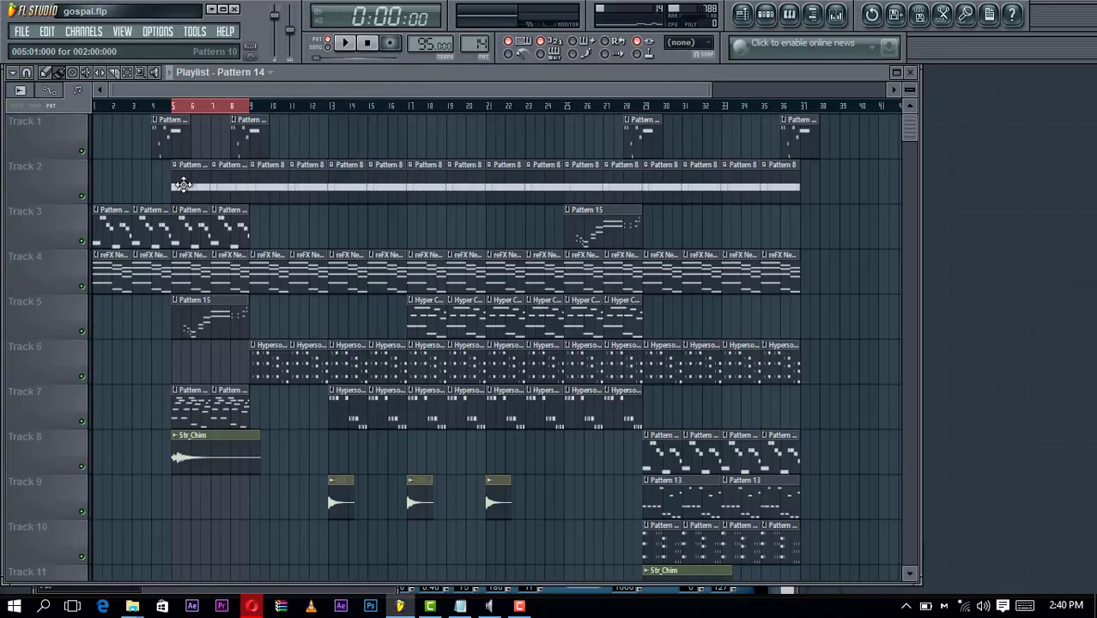
{"action": "left_click", "coordinate": [96, 109]}
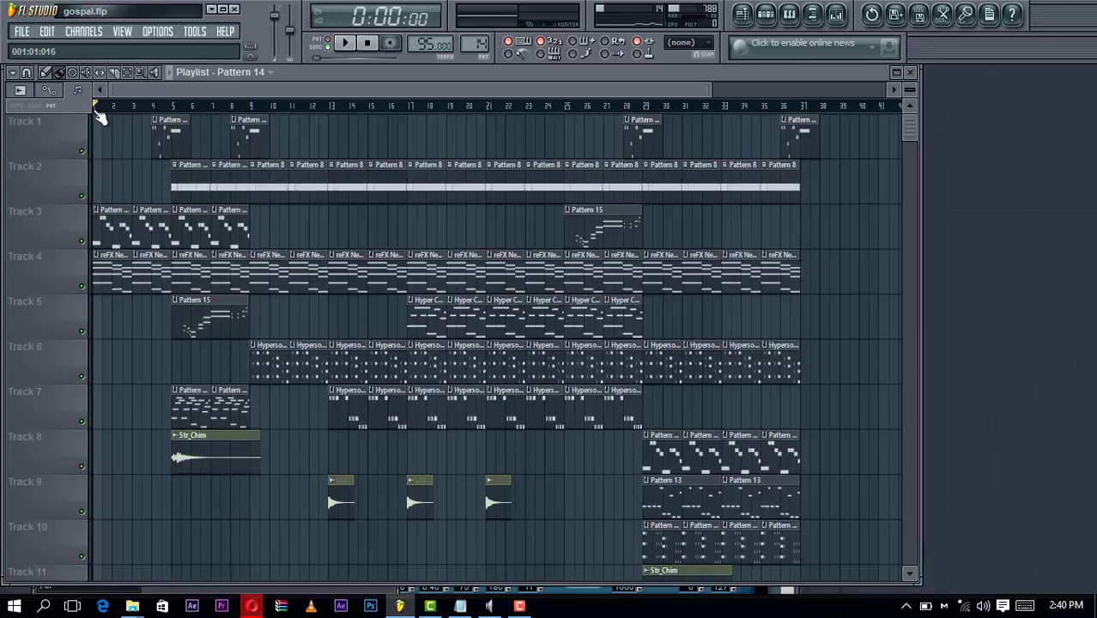
{"action": "left_click_drag", "start_coordinate": [96, 109], "coordinate": [172, 114]}
{"action": "key", "text": "space"}
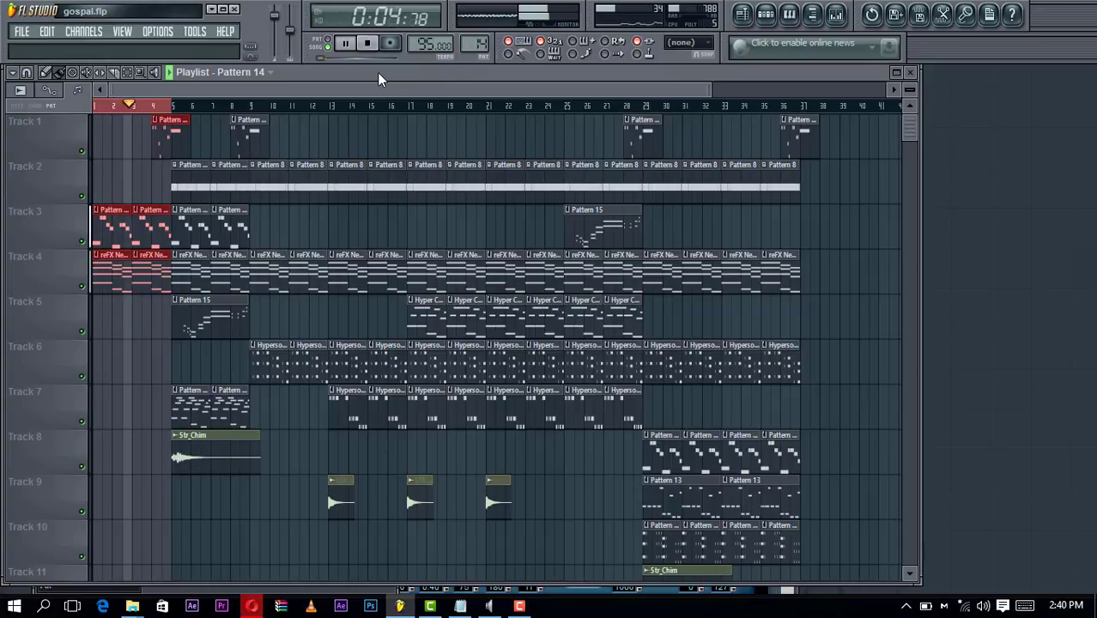
{"action": "key", "text": "space"}
Mute Track 7 and audition bars 5 to 8 of the playlist without it
{"action": "left_click", "coordinate": [84, 426]}
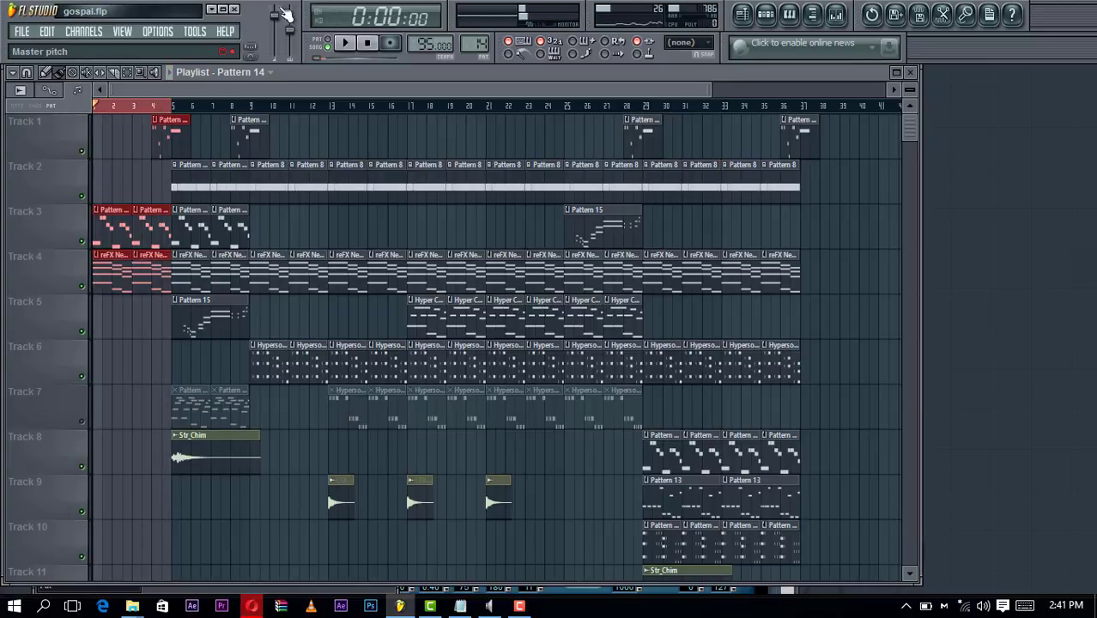
{"action": "left_click", "coordinate": [174, 105]}
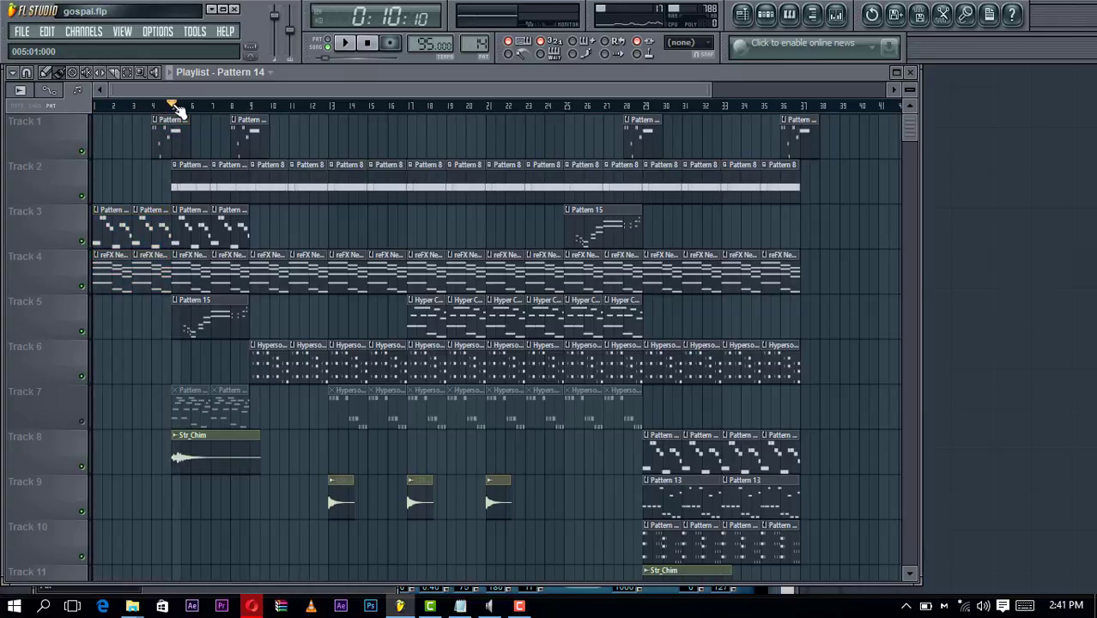
{"action": "left_click_drag", "start_coordinate": [174, 106], "coordinate": [250, 107]}
{"action": "key", "text": "space"}
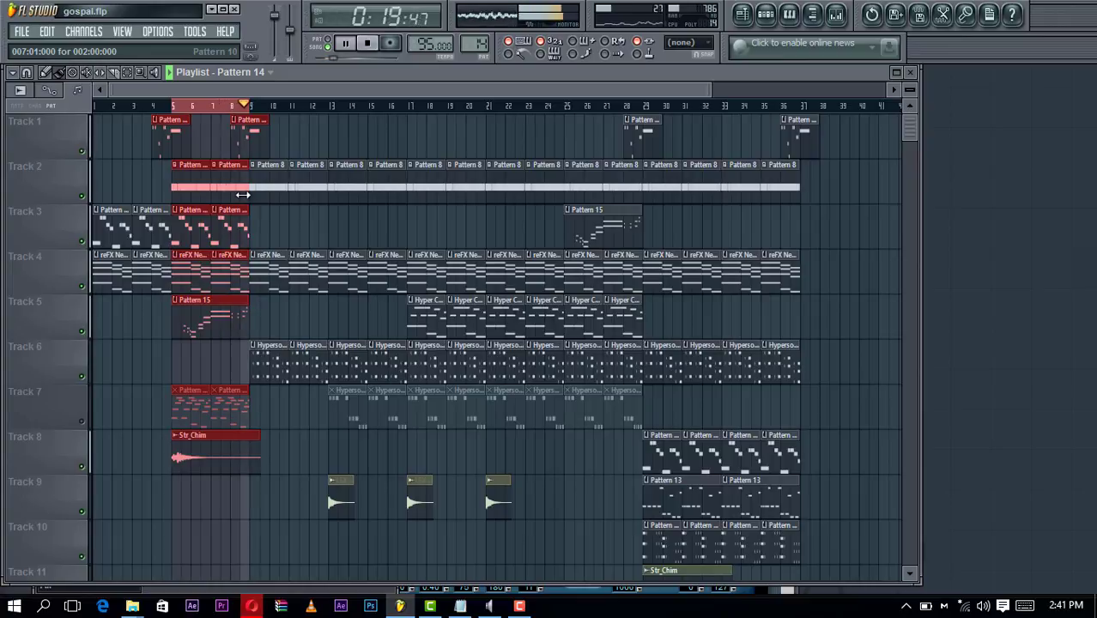
{"action": "key", "text": "space"}
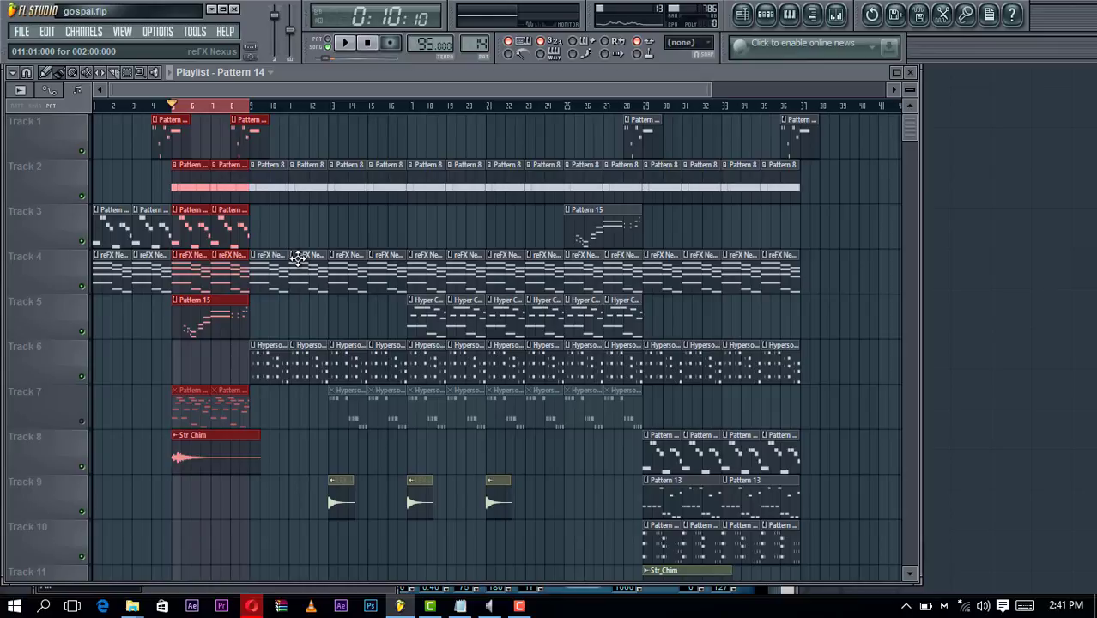
Open the first Track 1 clip's Hyper Canvas #3 notes in the piano roll and play Pattern 17 on its own
{"action": "double_click", "coordinate": [161, 144]}
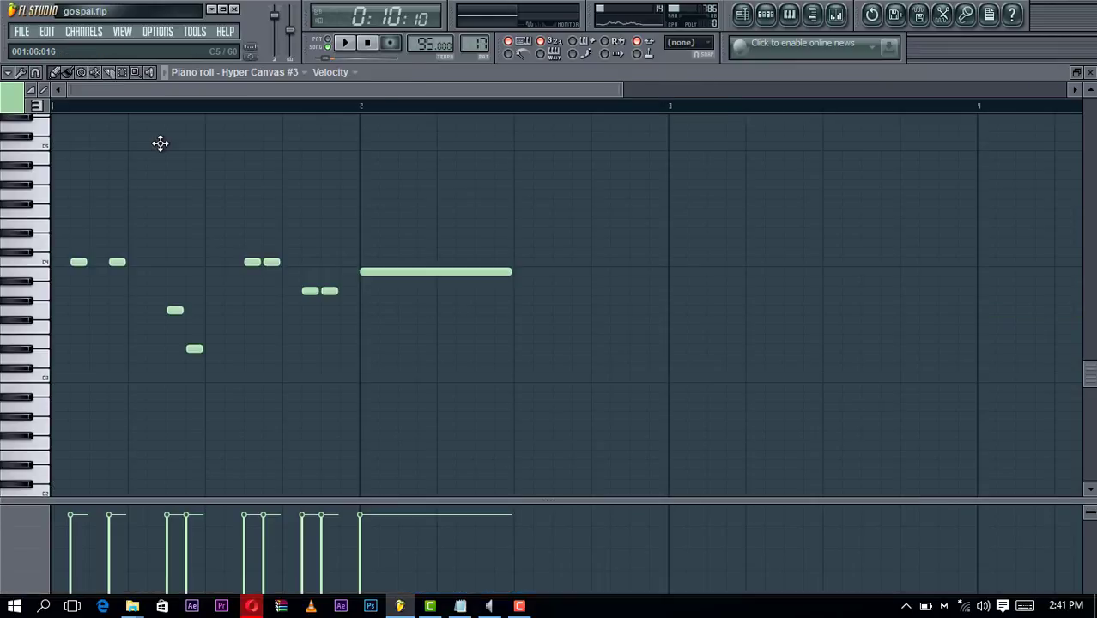
{"action": "left_click", "coordinate": [329, 41]}
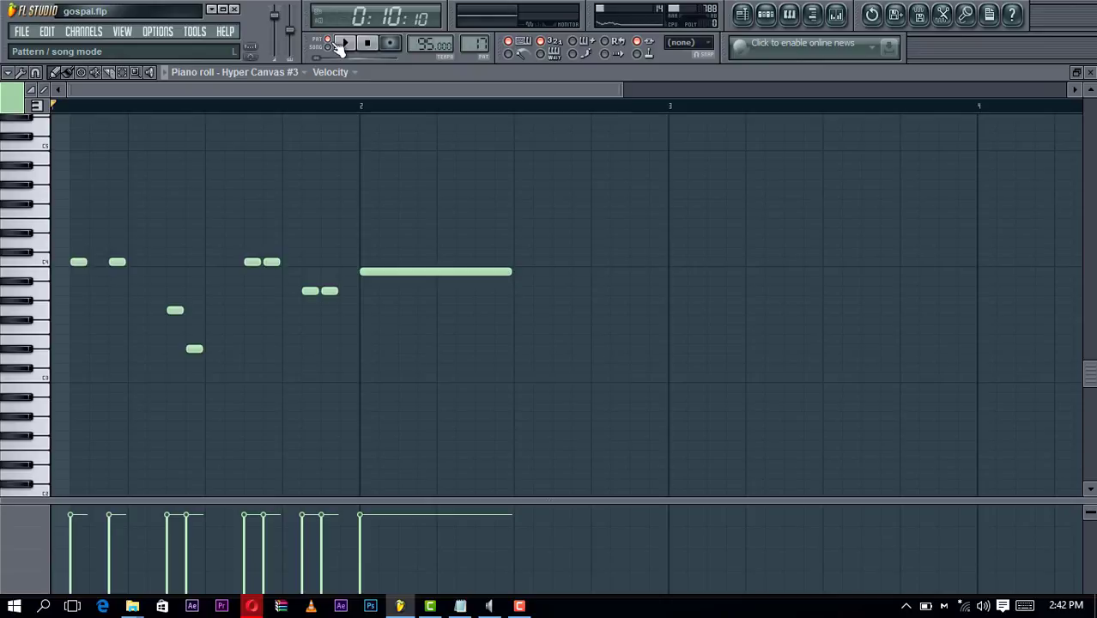
{"action": "left_click", "coordinate": [340, 45]}
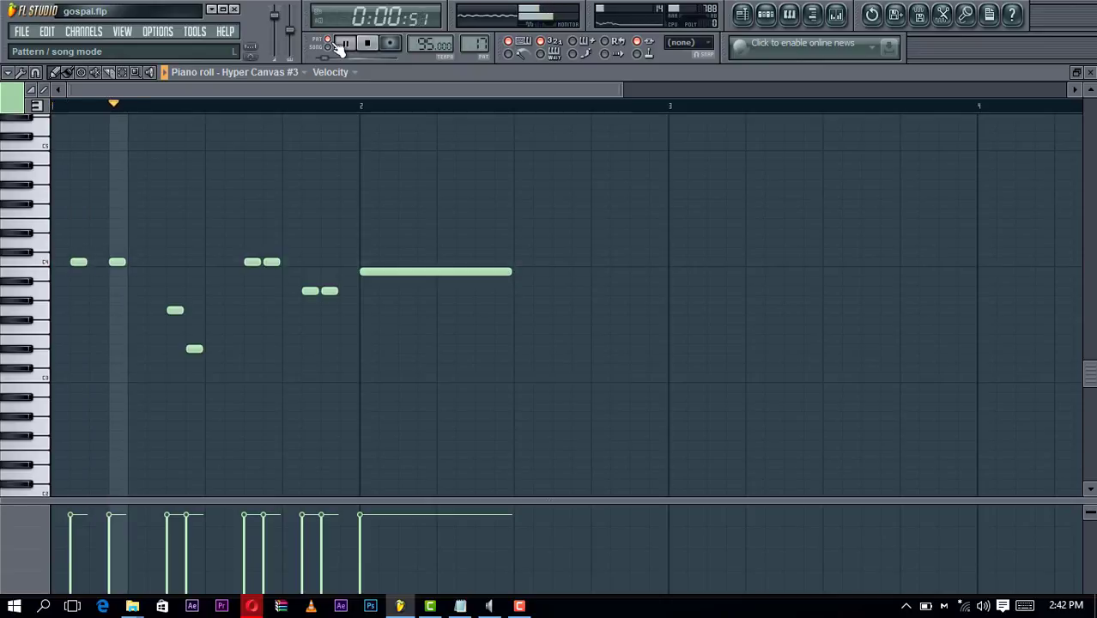
{"action": "key", "text": "space"}
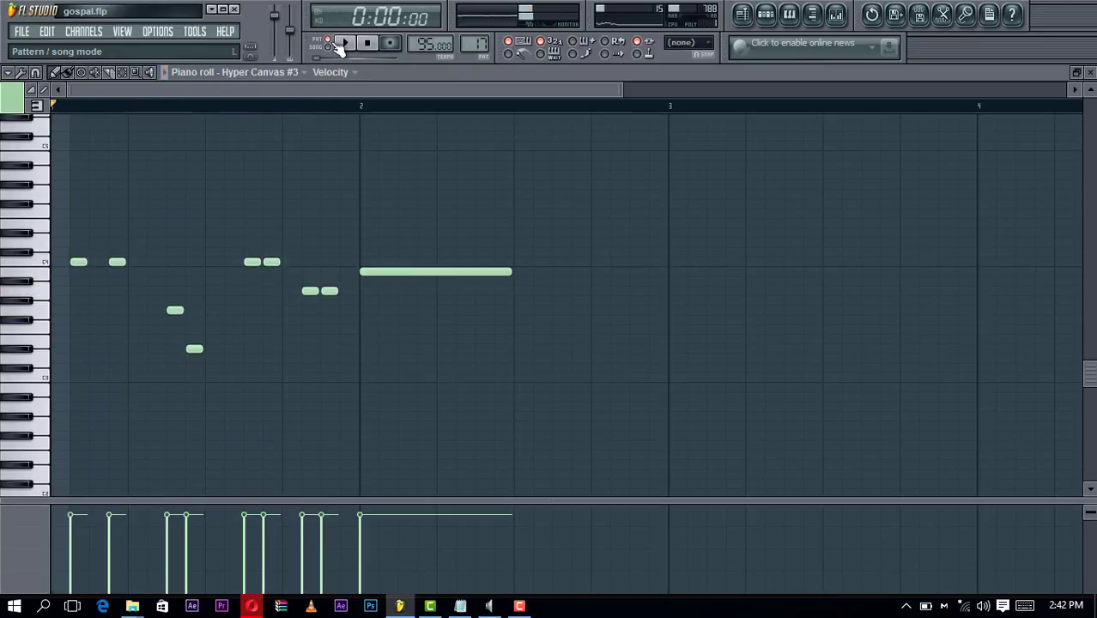
Return to the playlist, mute Track 1, and audition bar 4 in song mode without it
{"action": "key", "text": "Escape"}
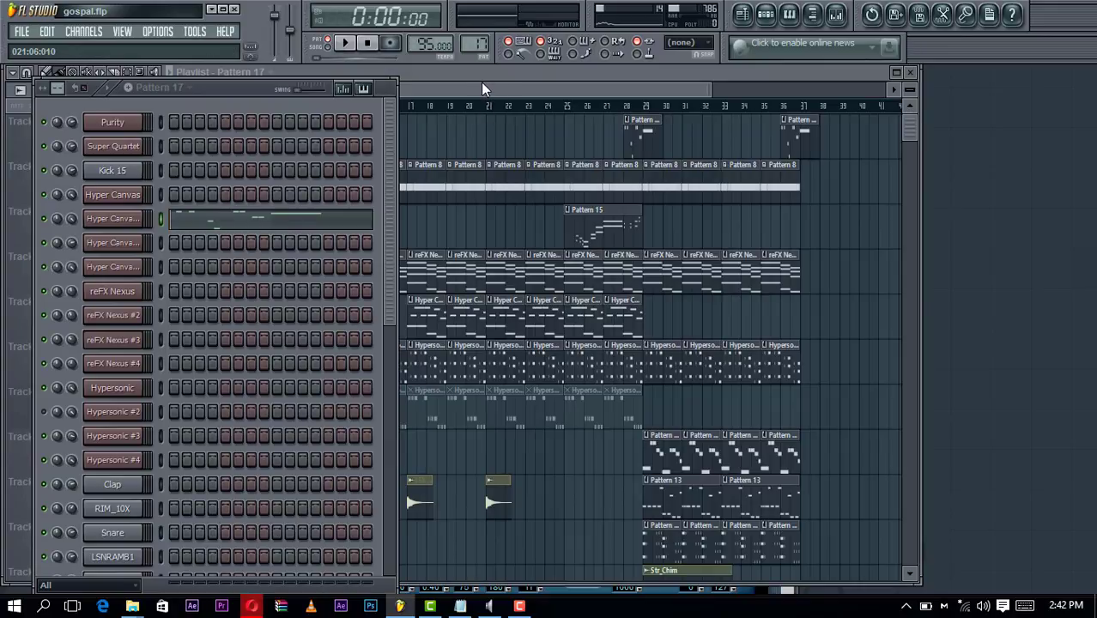
{"action": "key", "text": "F6"}
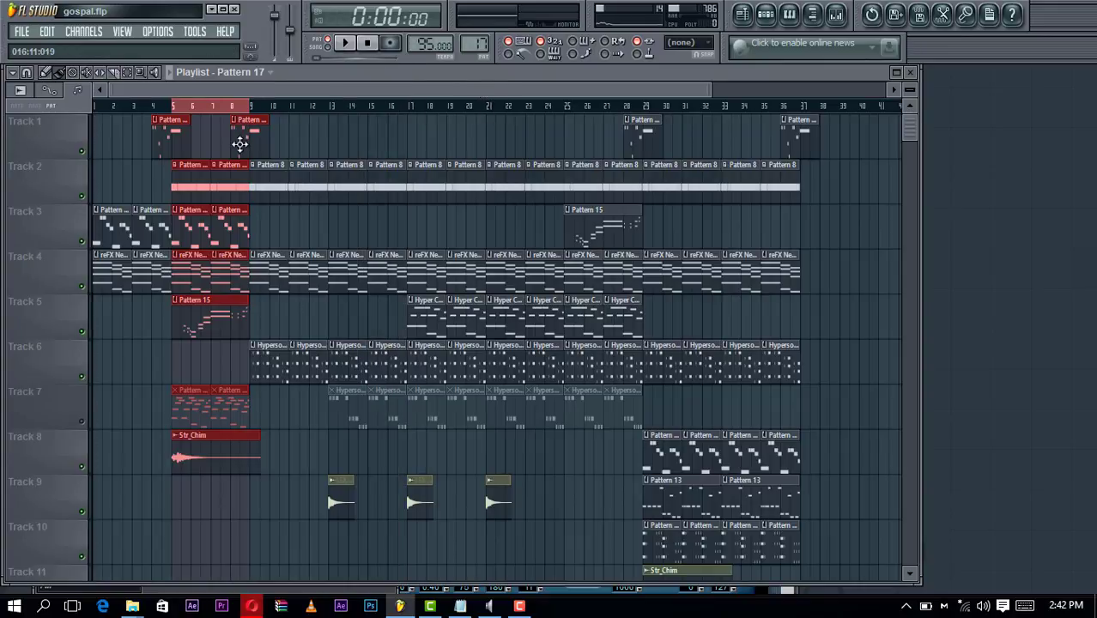
{"action": "left_click", "coordinate": [83, 152]}
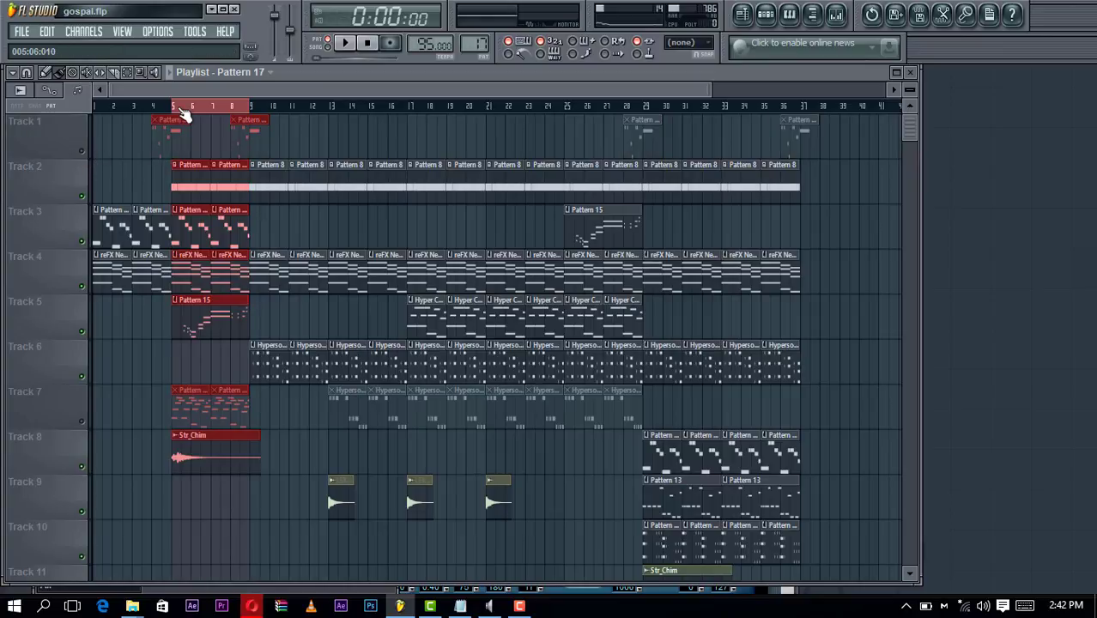
{"action": "left_click_drag", "start_coordinate": [155, 109], "coordinate": [172, 109]}
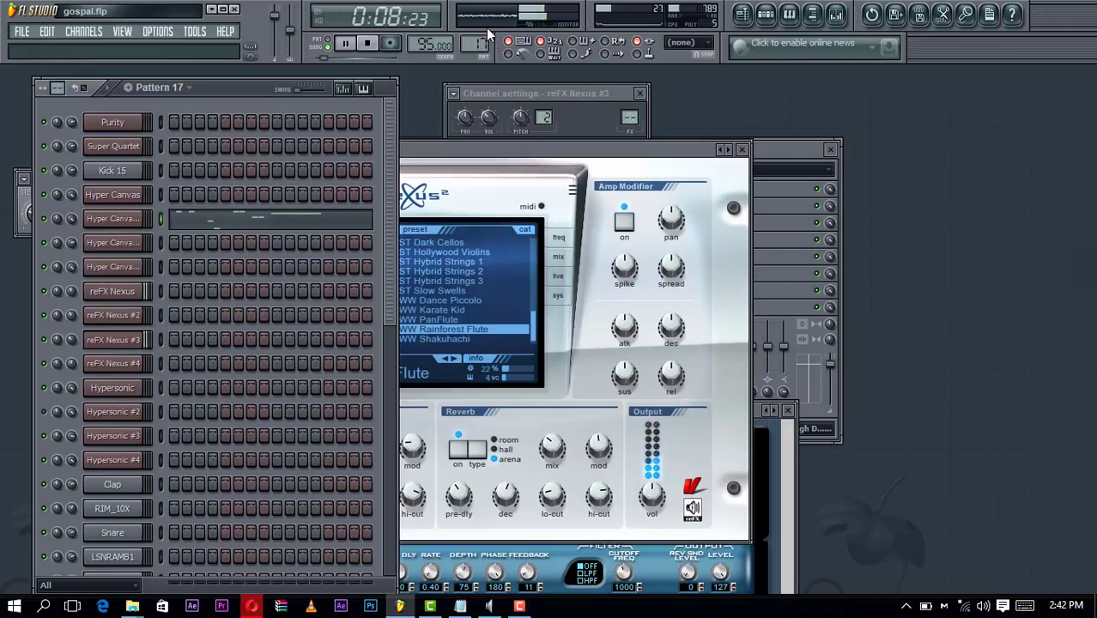
{"action": "key", "text": "space"}
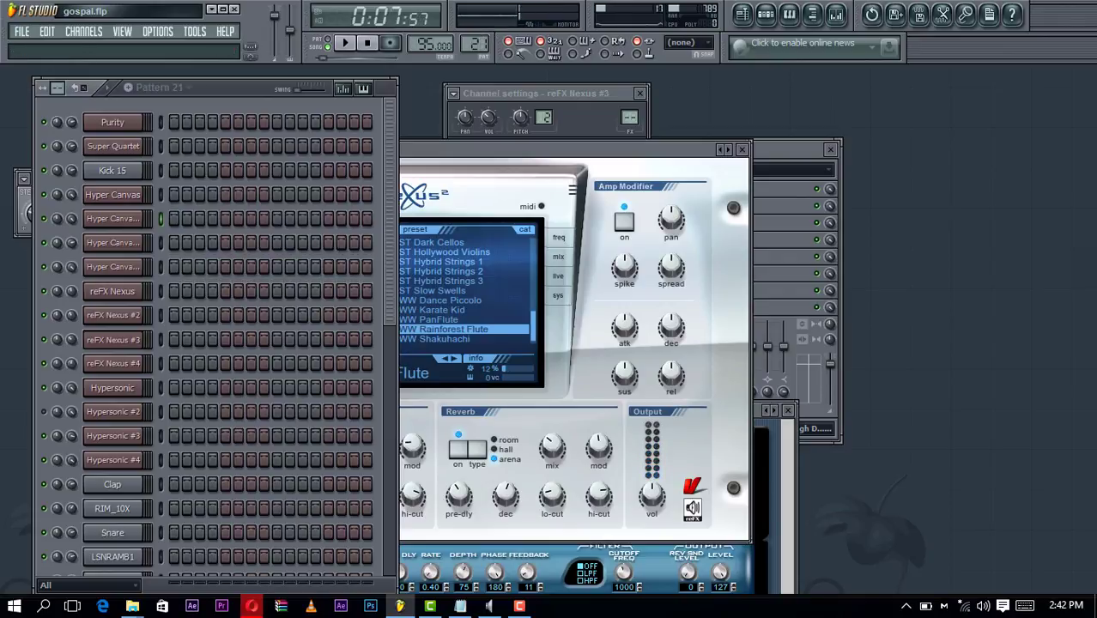
Open the Hyper Canvas #3 instrument and examine the Drum Set presets available for its part 01
{"action": "scroll", "coordinate": [179, 309], "scroll_direction": "down", "scroll_amount": 5}
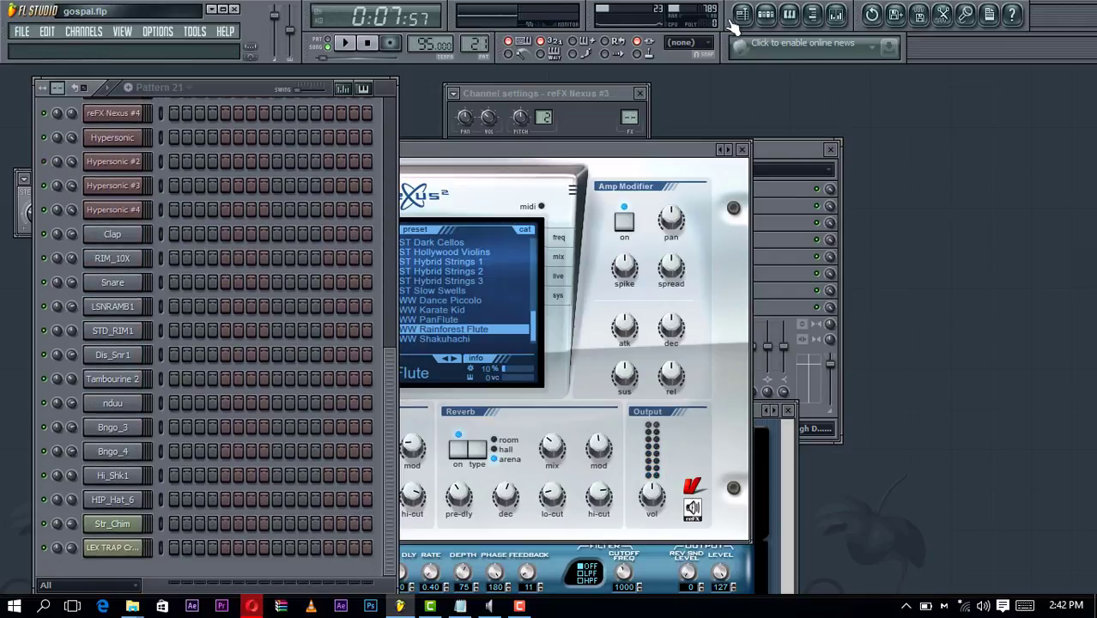
{"action": "left_click", "coordinate": [735, 17]}
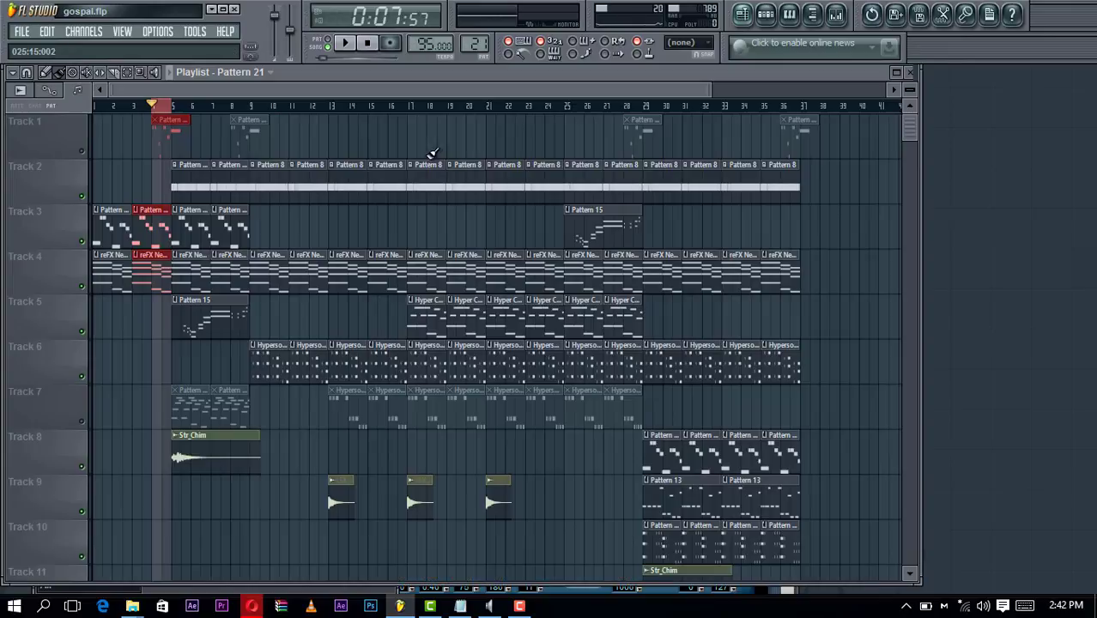
{"action": "left_click", "coordinate": [156, 358]}
{"action": "double_click", "coordinate": [161, 361]}
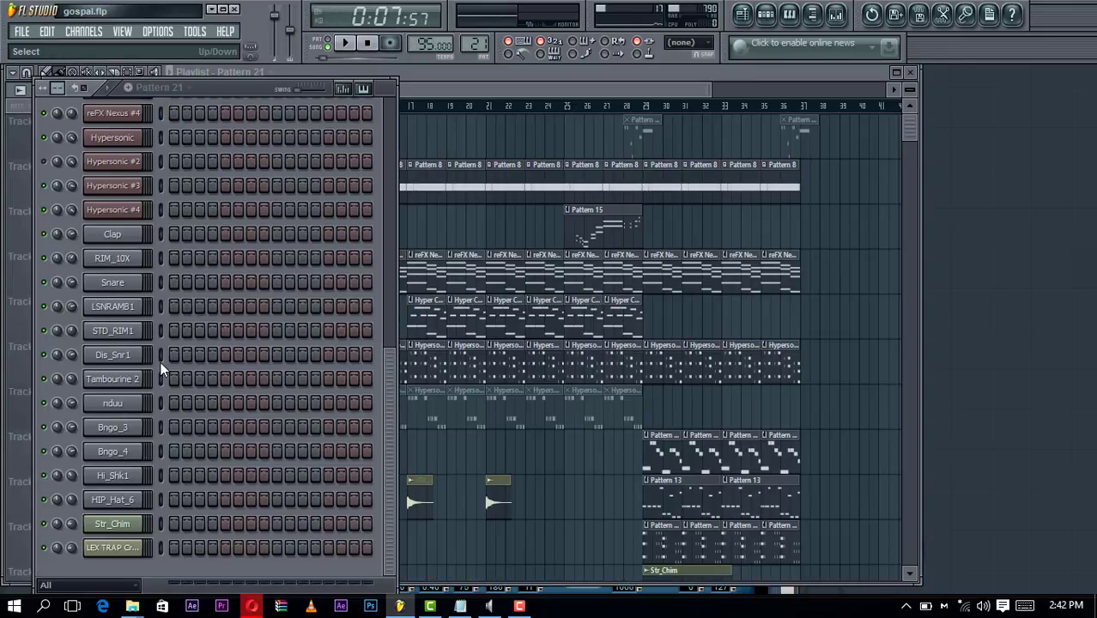
{"action": "scroll", "coordinate": [198, 188], "scroll_direction": "up", "scroll_amount": 4}
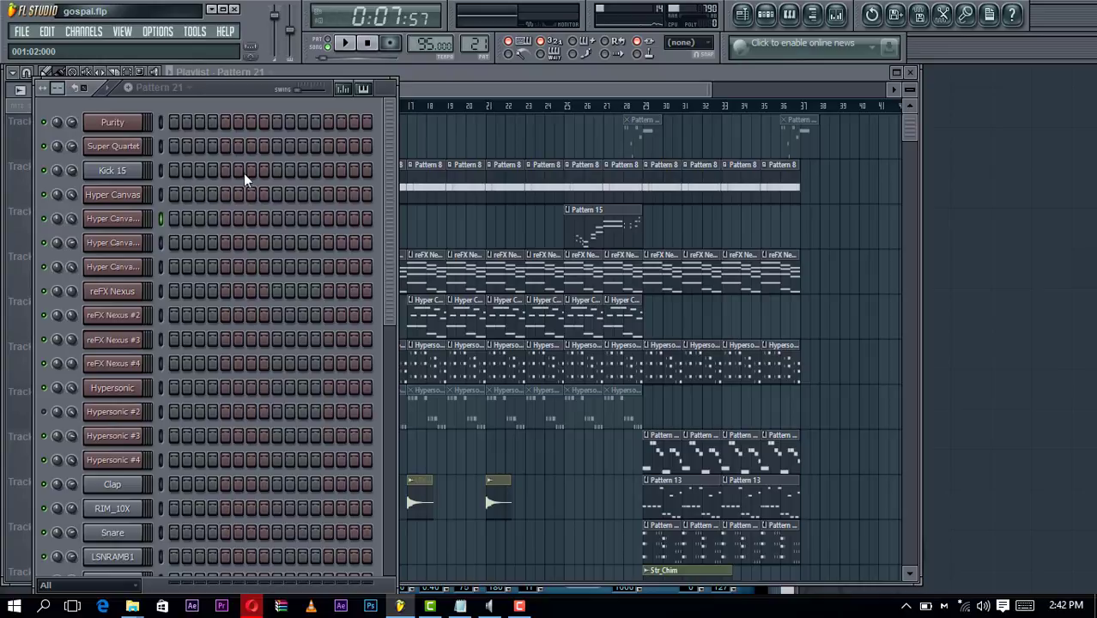
{"action": "left_click", "coordinate": [113, 219]}
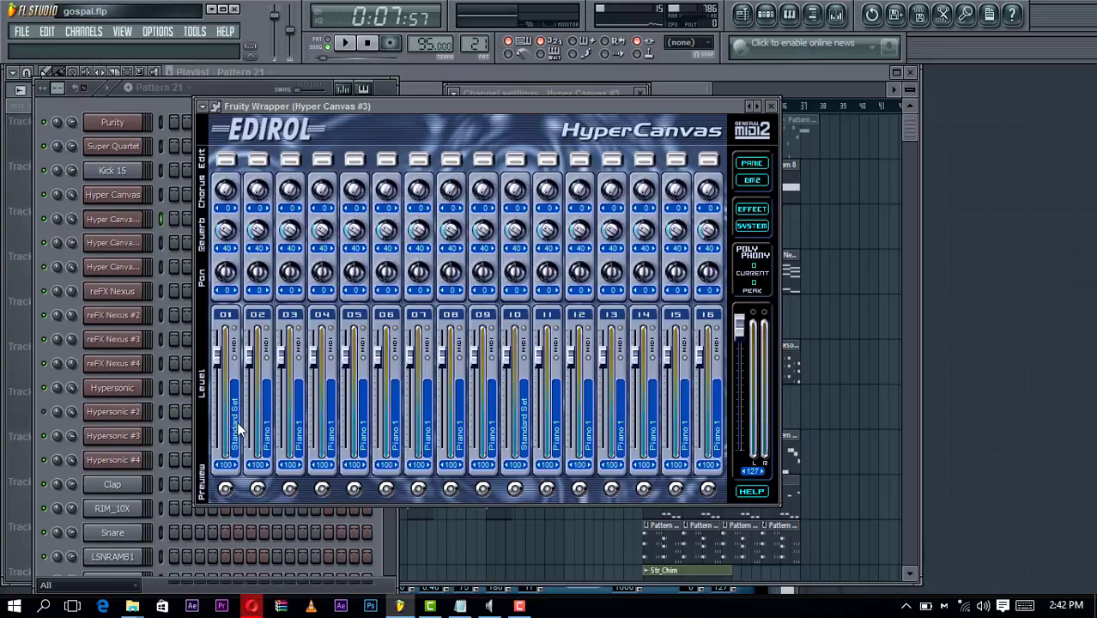
{"action": "right_click", "coordinate": [240, 427]}
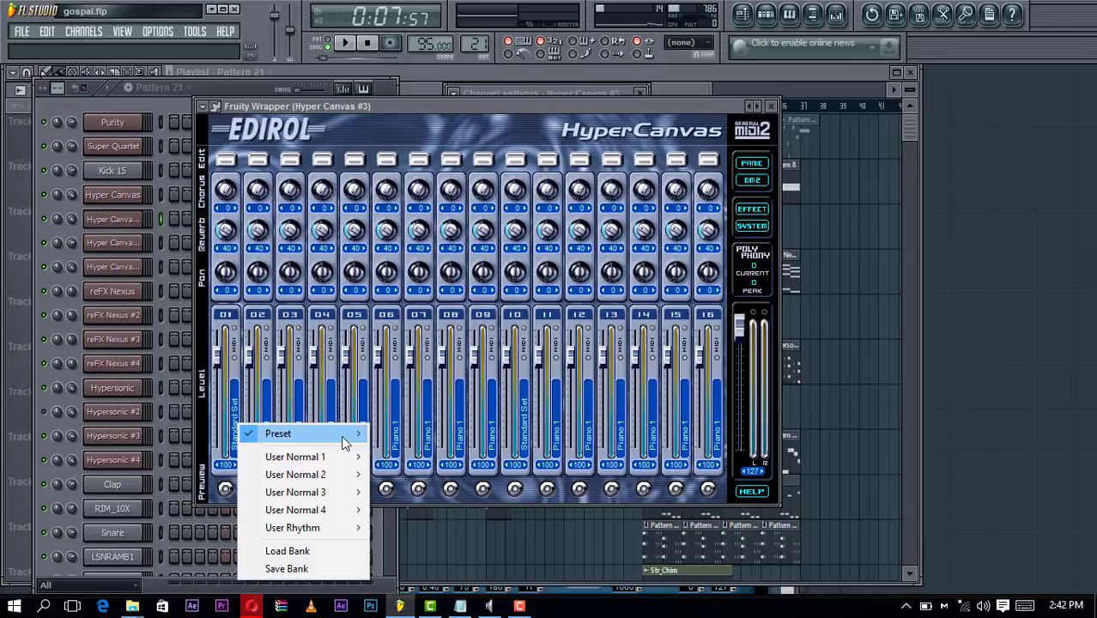
{"action": "mouse_move", "coordinate": [340, 436]}
{"action": "mouse_move", "coordinate": [388, 437]}
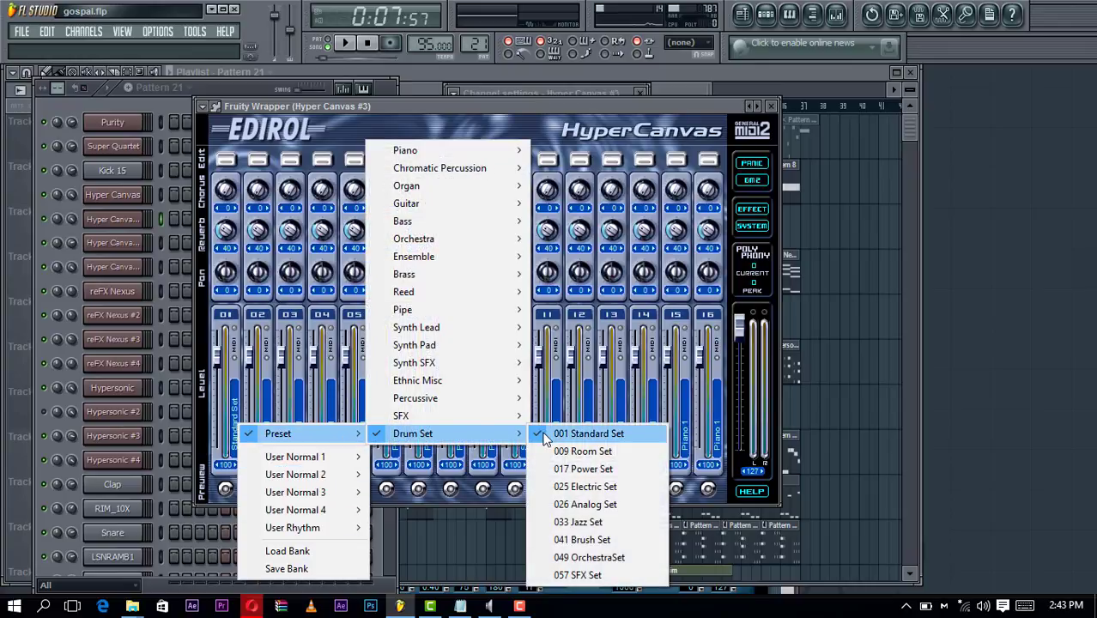
Look through the Super Quartet, Hyper Canvas #4, Hyper Canvas #2 and Hyper Canvas instruments, ending on Hyper Canvas #3
{"action": "left_click", "coordinate": [137, 153]}
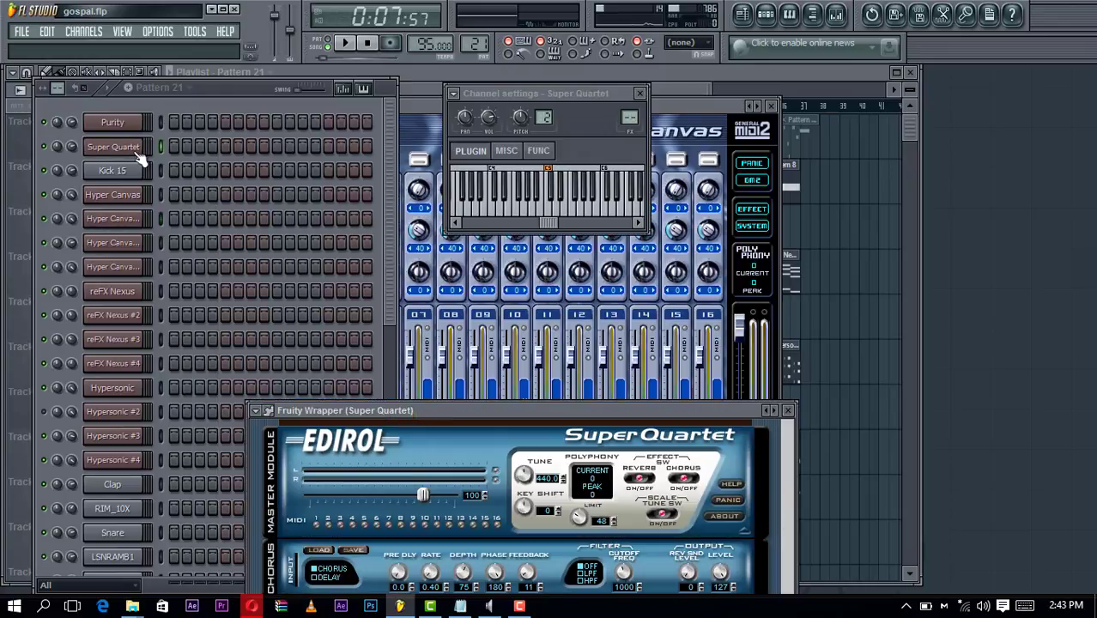
{"action": "left_click", "coordinate": [127, 265]}
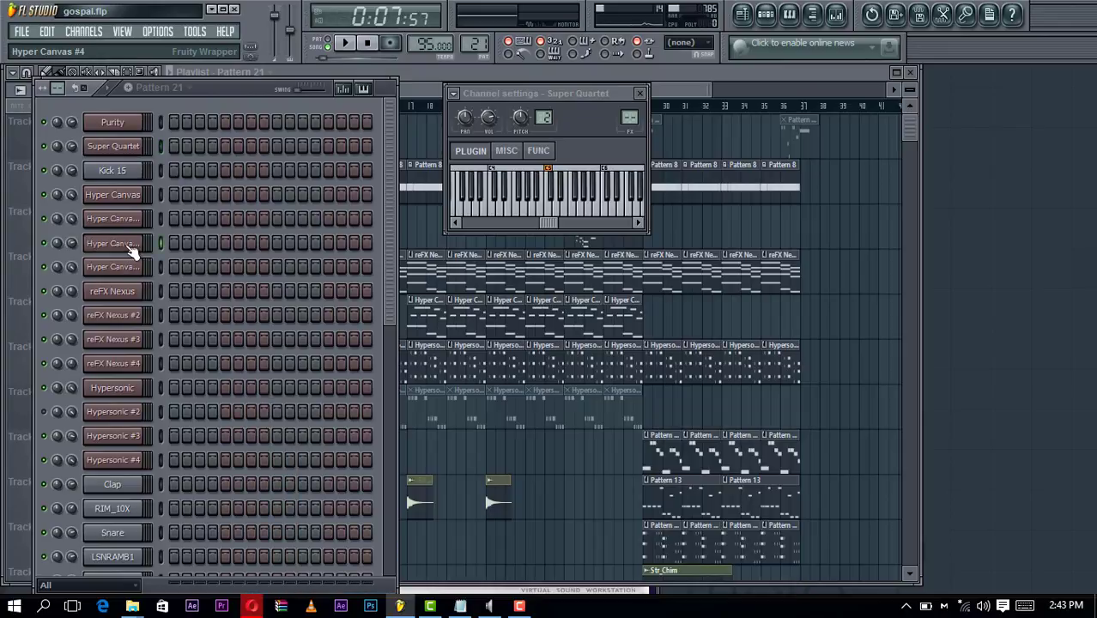
{"action": "left_click", "coordinate": [208, 98]}
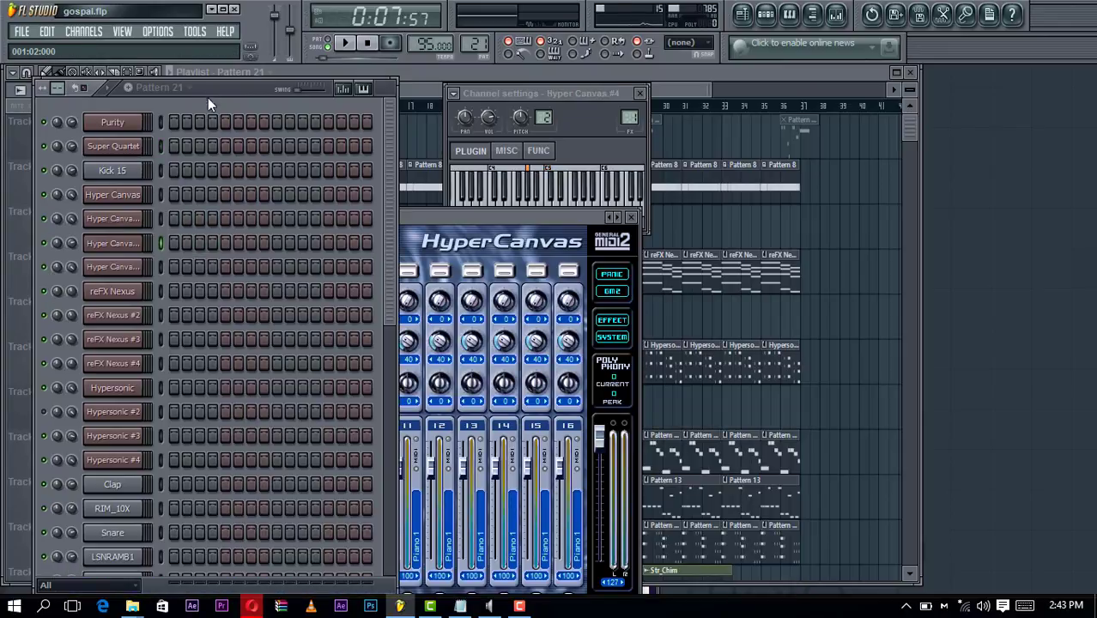
{"action": "left_click", "coordinate": [116, 268]}
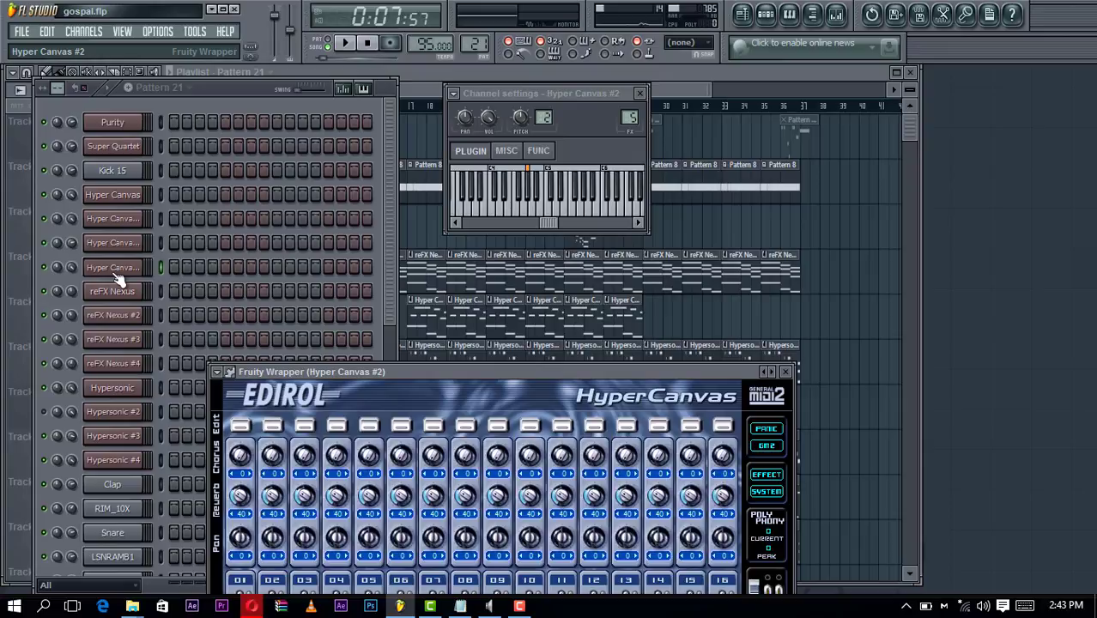
{"action": "left_click_drag", "start_coordinate": [339, 375], "coordinate": [473, 170]}
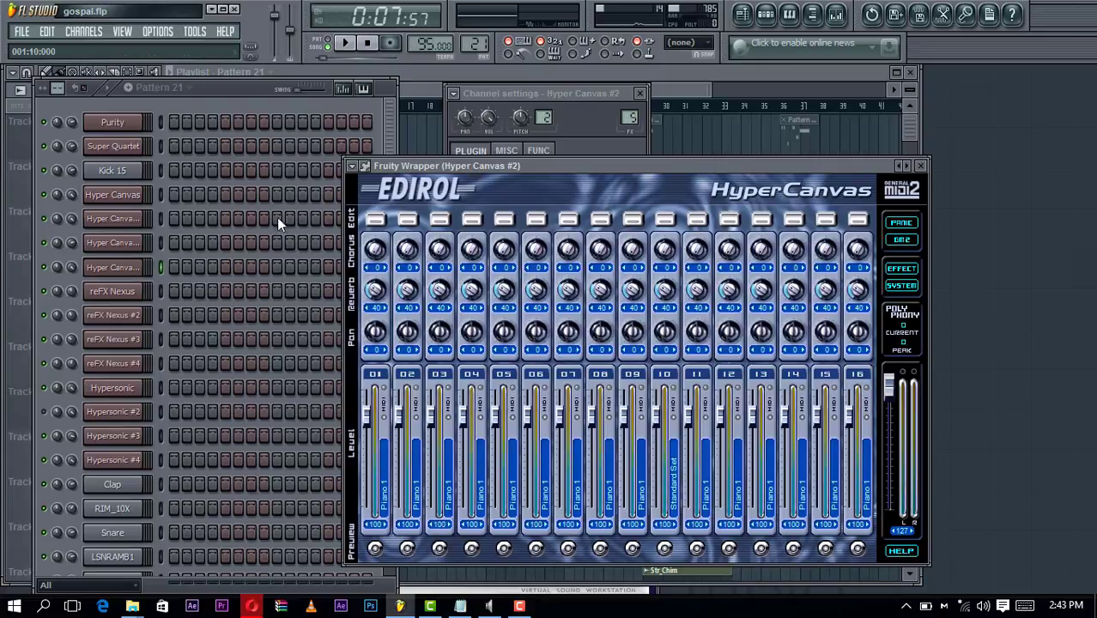
{"action": "left_click", "coordinate": [134, 197]}
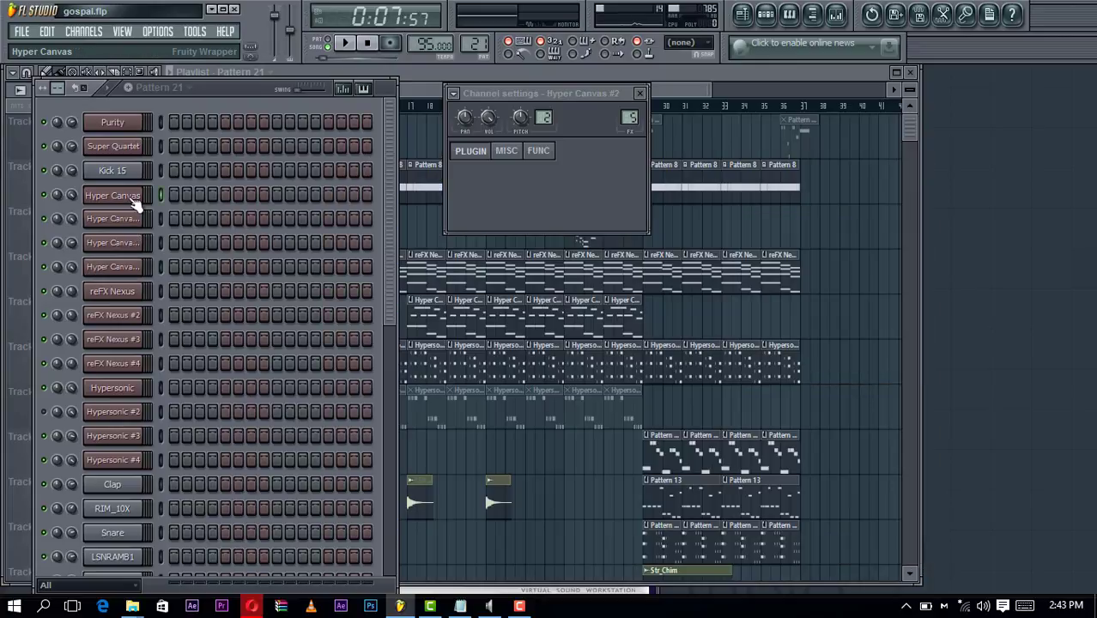
{"action": "left_click", "coordinate": [133, 218]}
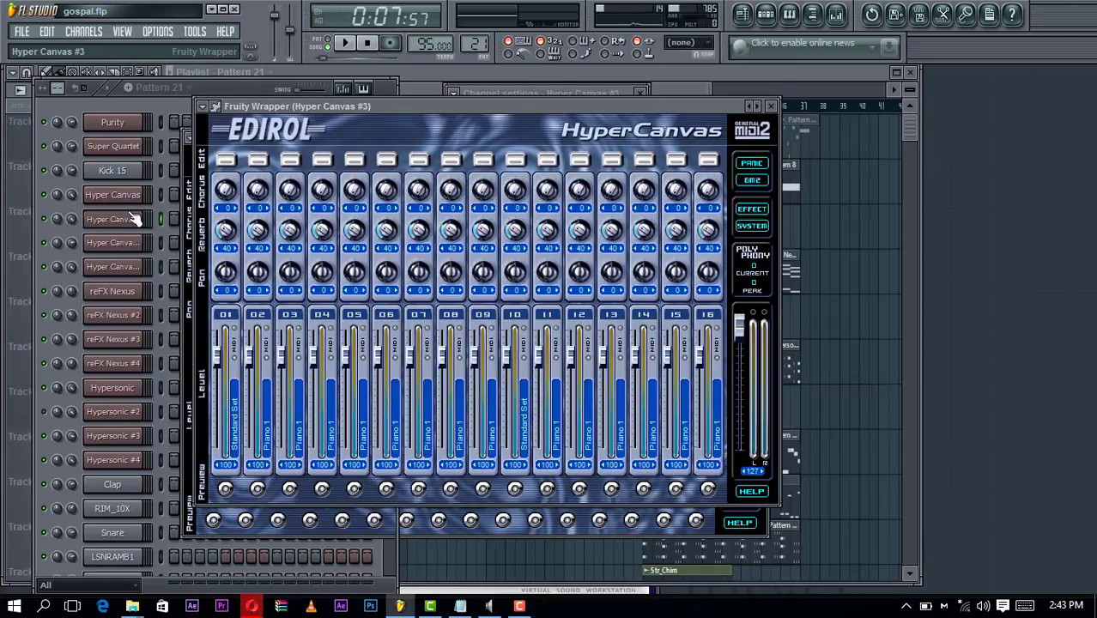
Open Hyper Canvas #3 in the piano roll for Pattern 21 and add a two-step A2 note at the start of bar 1
{"action": "right_click", "coordinate": [133, 219]}
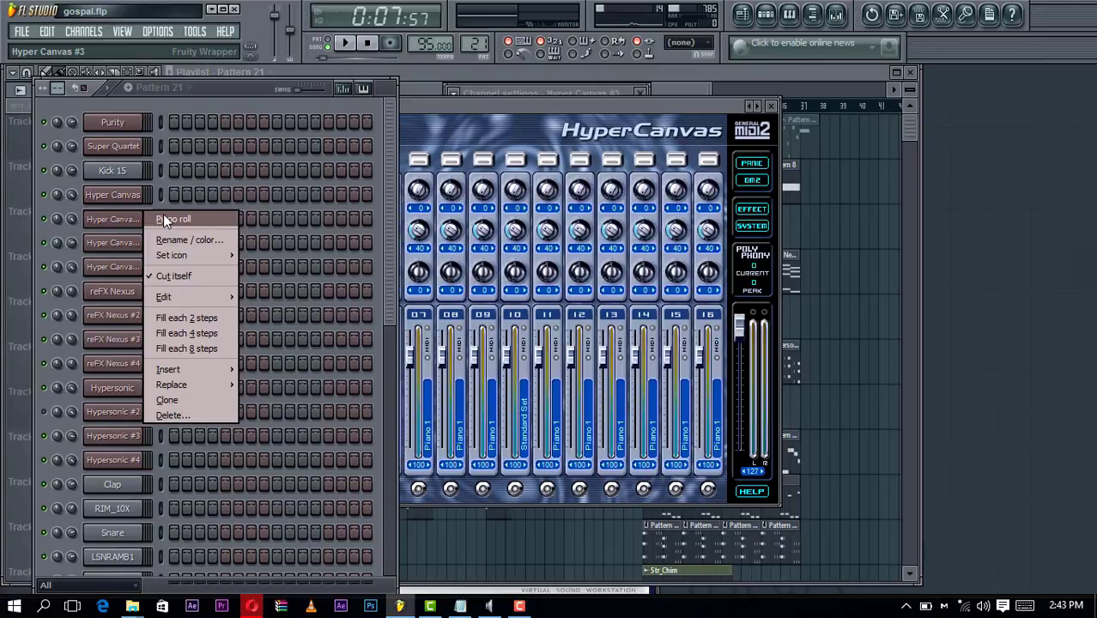
{"action": "left_click", "coordinate": [163, 214]}
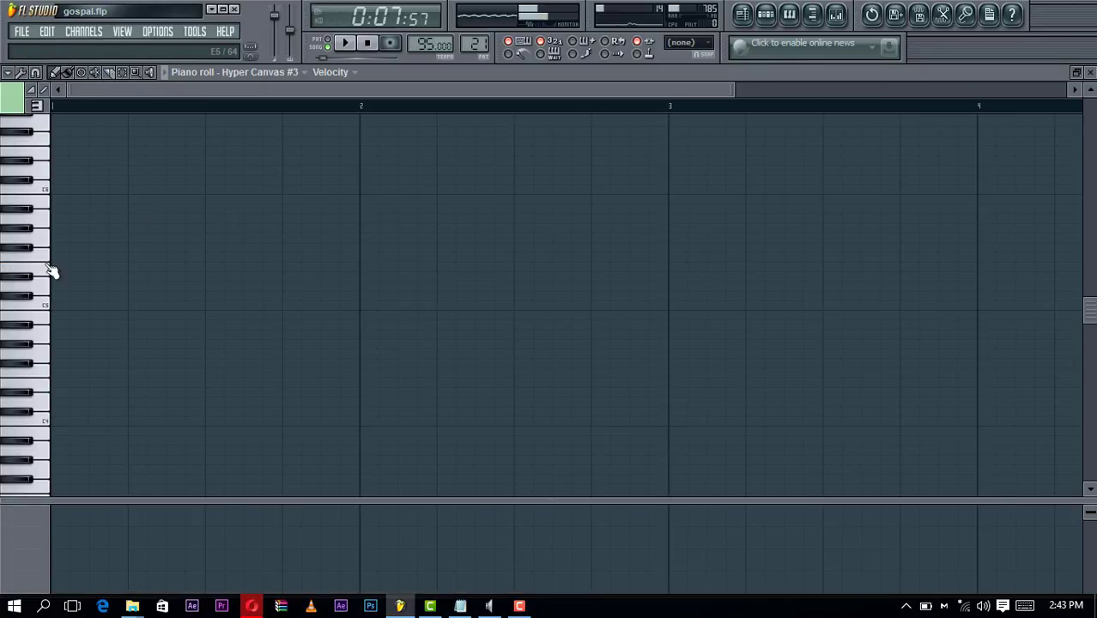
{"action": "scroll", "coordinate": [39, 350], "scroll_direction": "down", "scroll_amount": 5}
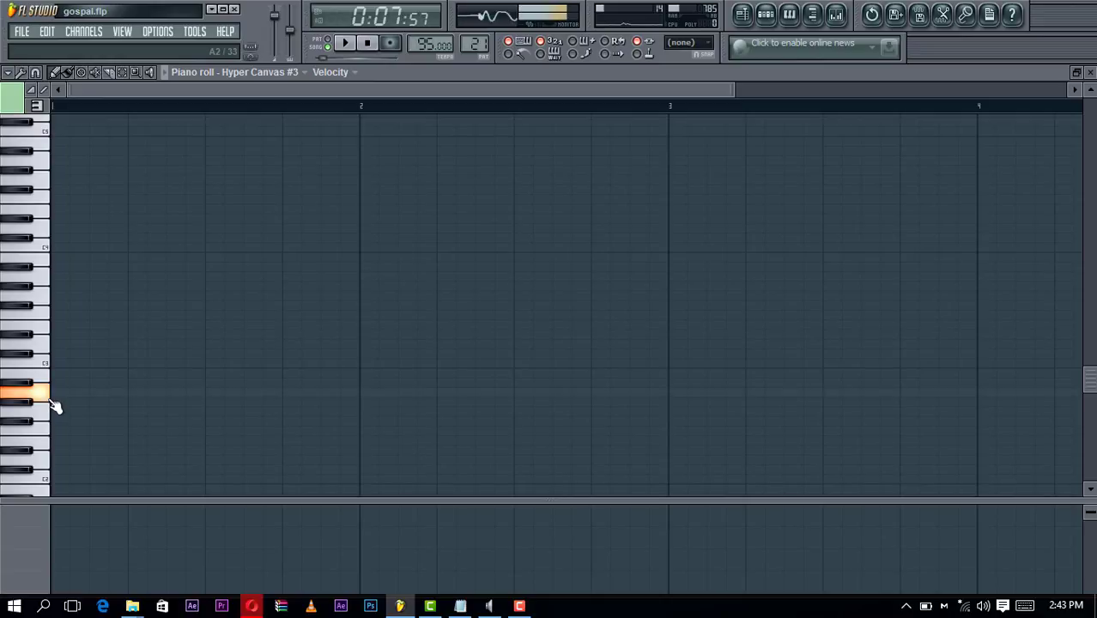
{"action": "left_click", "coordinate": [59, 393]}
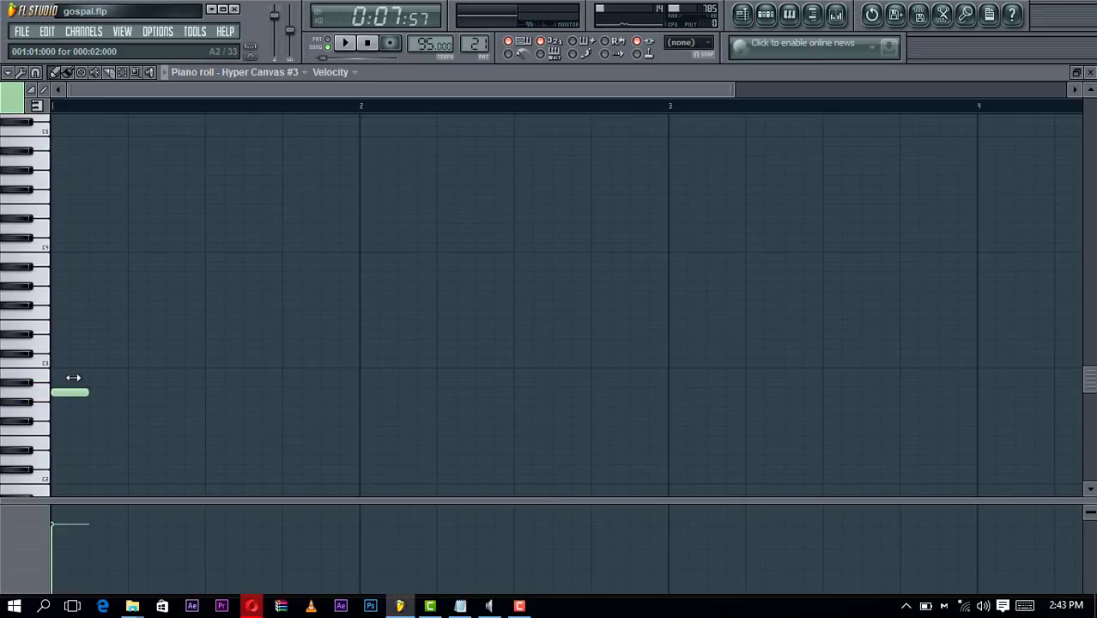
{"action": "key", "text": "space"}
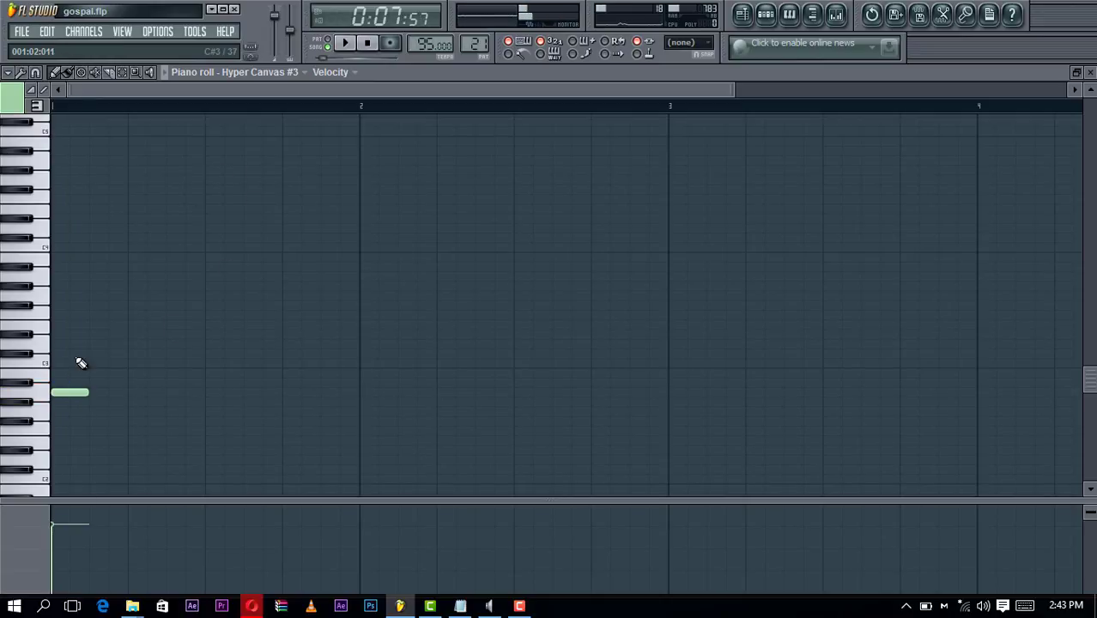
Add two-step notes on C3 at step 2 and A2 at step 4 of bar 1, auditioning the pattern
{"action": "left_click", "coordinate": [77, 364]}
{"action": "key", "text": "space"}
{"action": "left_click", "coordinate": [113, 391]}
{"action": "key", "text": "space"}
{"action": "key", "text": "space"}
{"action": "key", "text": "space"}
{"action": "key", "text": "space"}
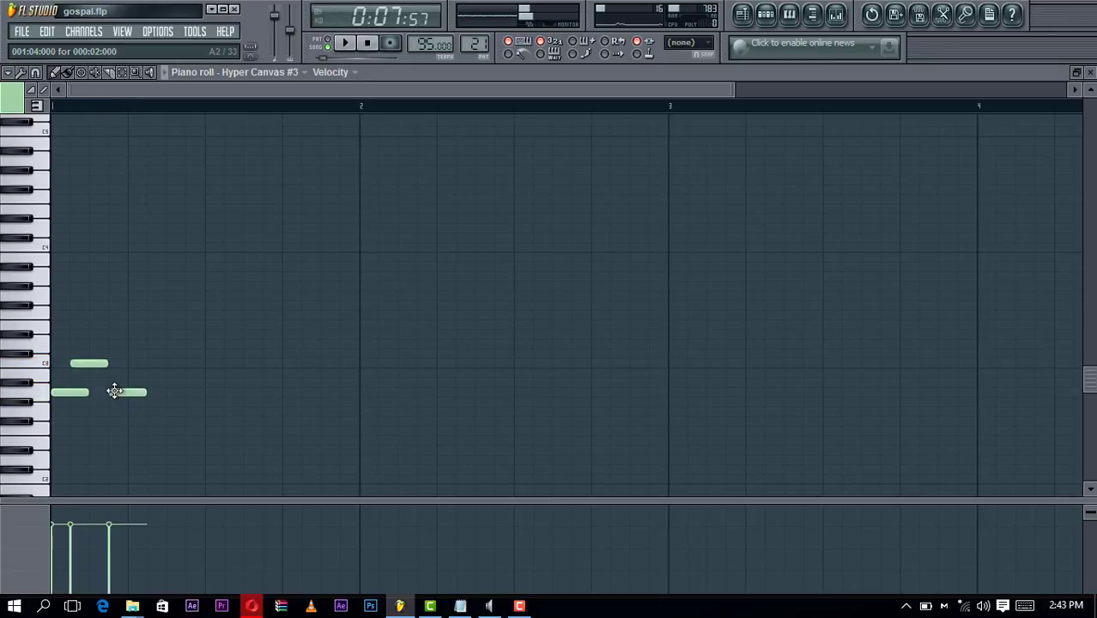
{"action": "key", "text": "space"}
Set the piano roll snap to (none), shift the second A2 note slightly later, and audition the pattern
{"action": "left_click", "coordinate": [36, 72]}
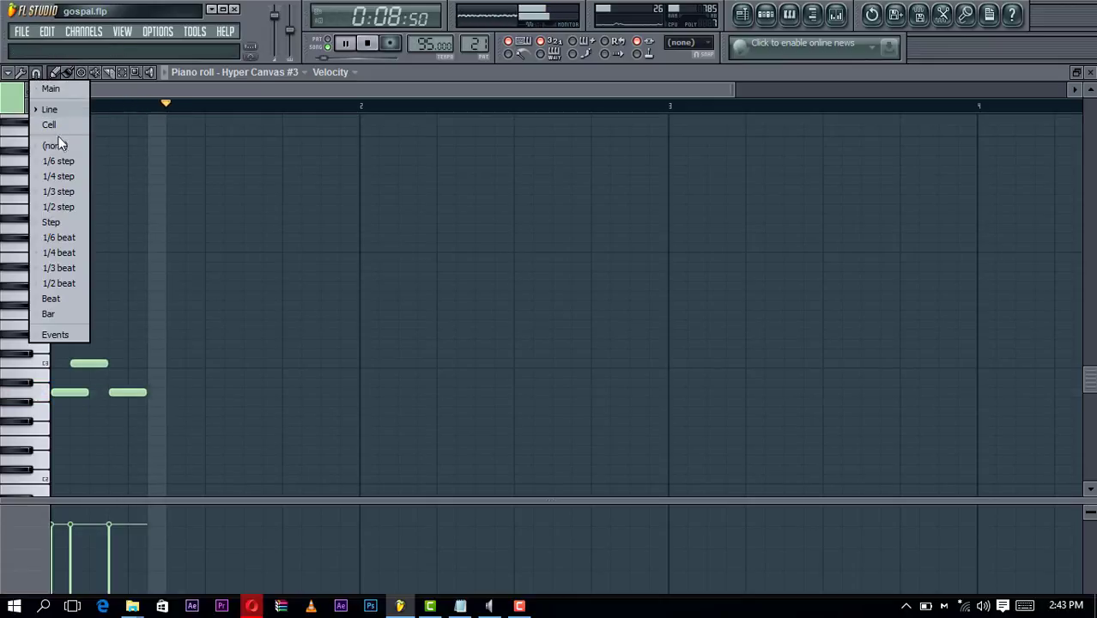
{"action": "left_click", "coordinate": [58, 138]}
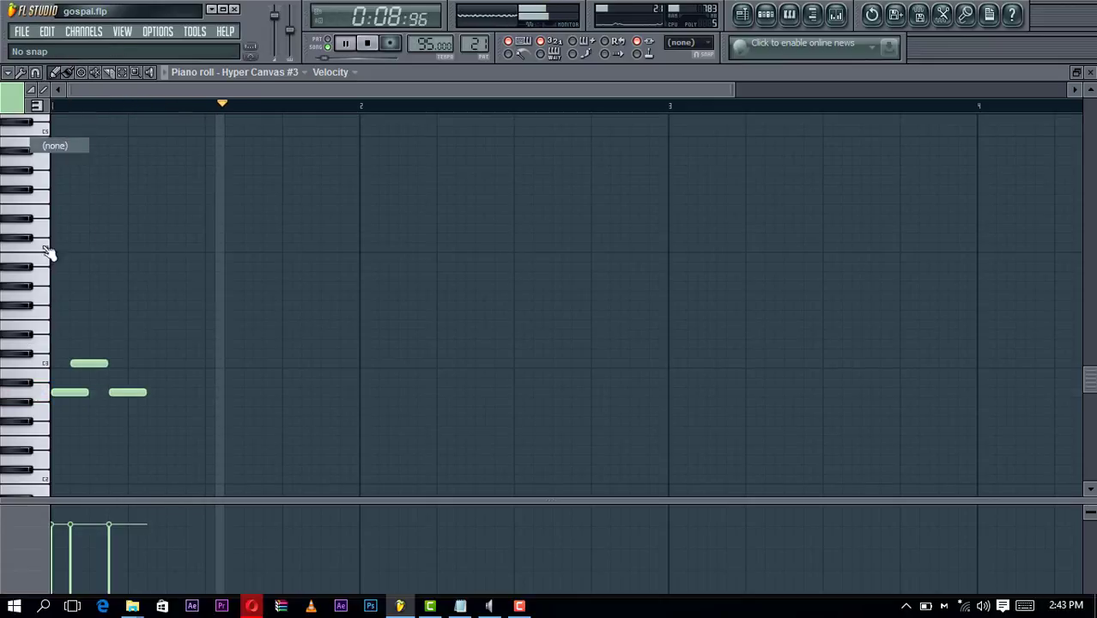
{"action": "left_click", "coordinate": [134, 402]}
{"action": "right_click", "coordinate": [135, 402]}
{"action": "left_click_drag", "start_coordinate": [129, 392], "coordinate": [128, 392]}
{"action": "key", "text": "space"}
{"action": "key", "text": "space"}
{"action": "key", "text": "space"}
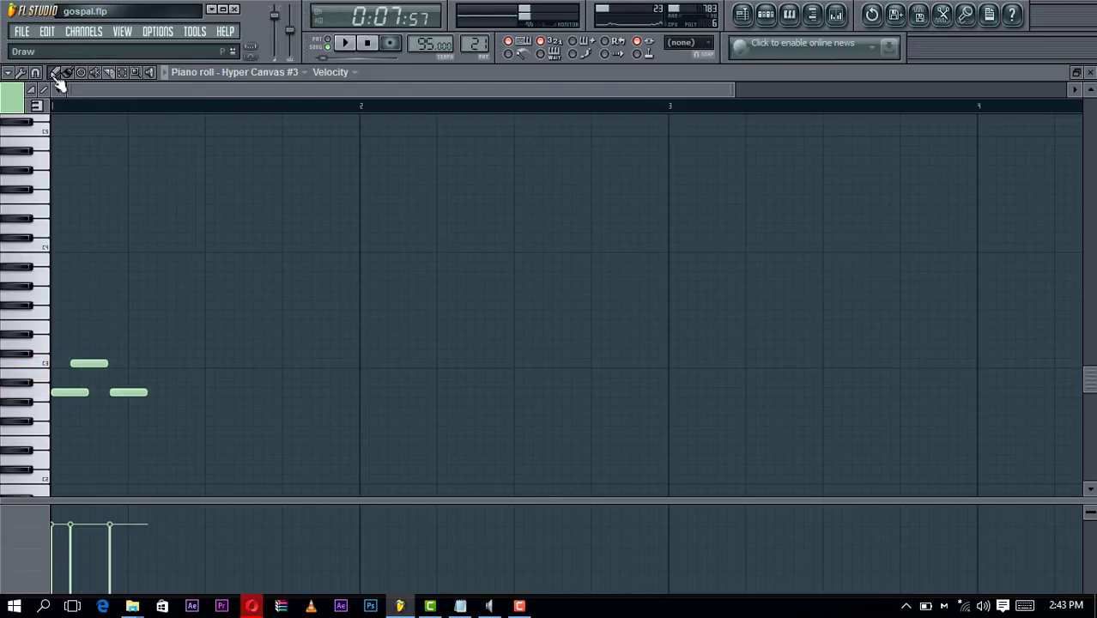
Set the piano roll snap back to Line and audition the three-note pattern
{"action": "left_click", "coordinate": [35, 73]}
{"action": "left_click", "coordinate": [51, 107]}
{"action": "key", "text": "space"}
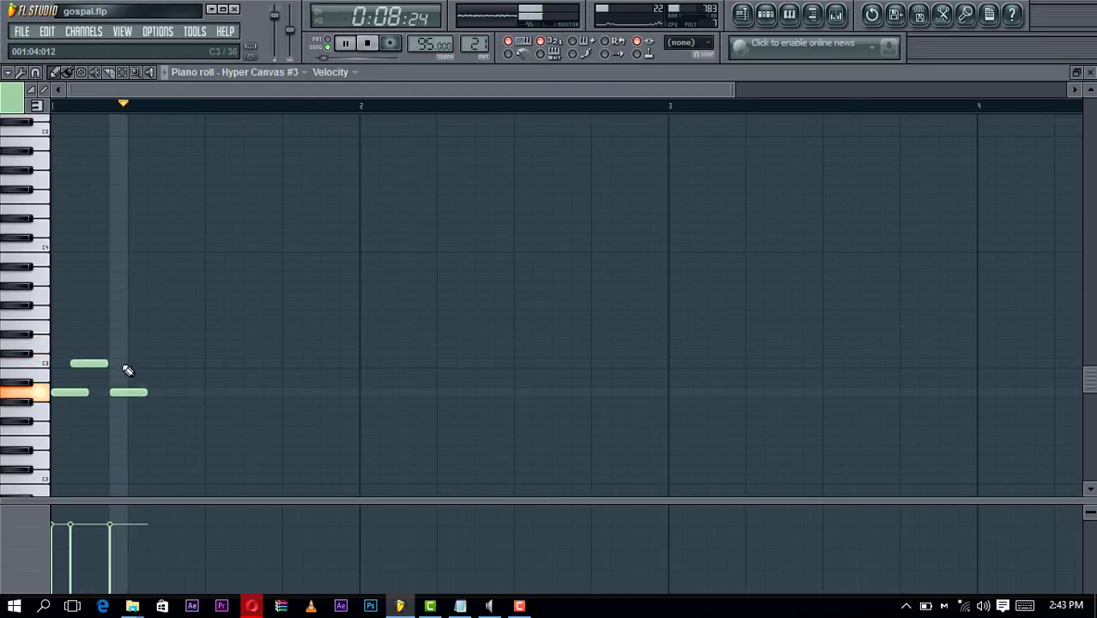
{"action": "key", "text": "space"}
Add a one-step C3 note at step 7 of bar 1 after trying it at step 5, auditioning each position
{"action": "left_click", "coordinate": [130, 363]}
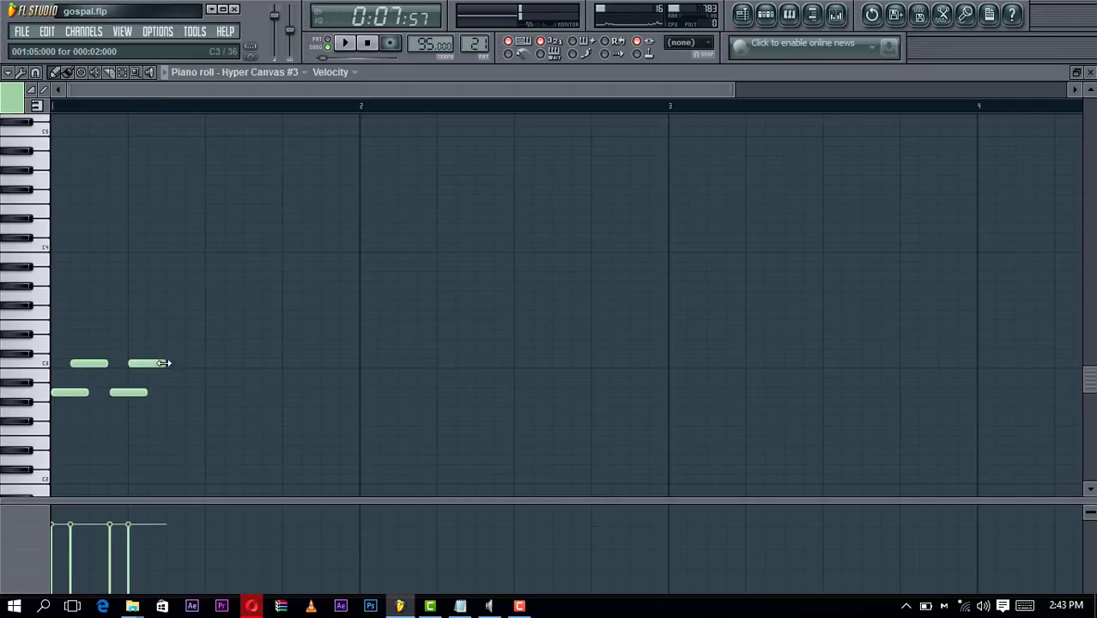
{"action": "key", "text": "space"}
{"action": "key", "text": "space"}
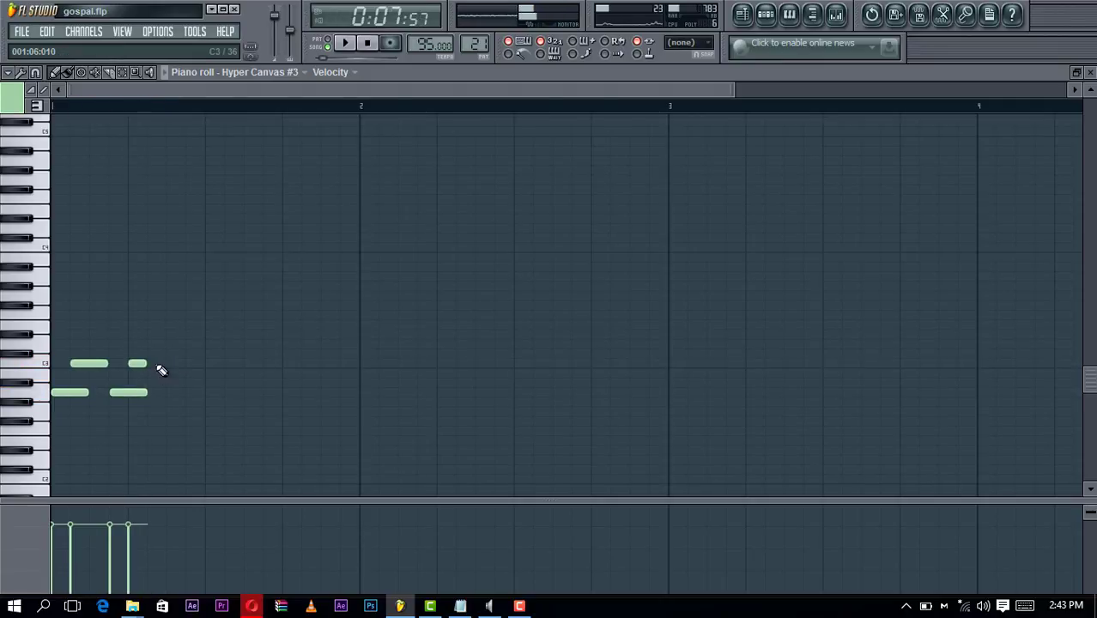
{"action": "right_click", "coordinate": [137, 368]}
{"action": "key", "text": "space"}
{"action": "key", "text": "space"}
{"action": "key", "text": "space"}
{"action": "left_click", "coordinate": [167, 364]}
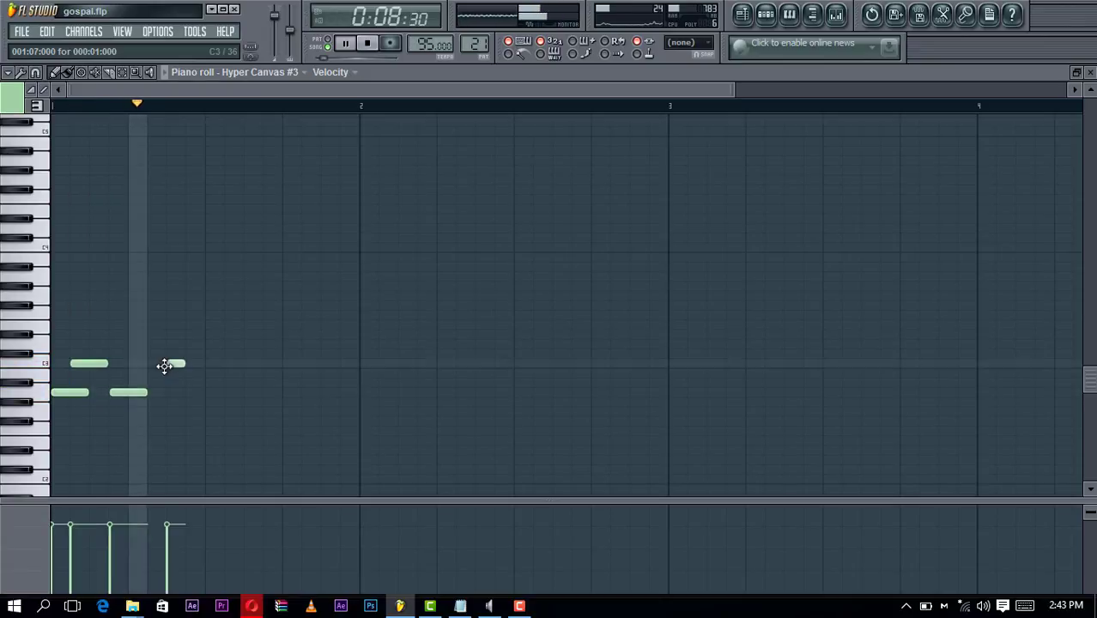
{"action": "key", "text": "space"}
Turn on the metronome, add a one-step C3 note at step 8 of bar 1, and audition the pattern
{"action": "left_click", "coordinate": [509, 55]}
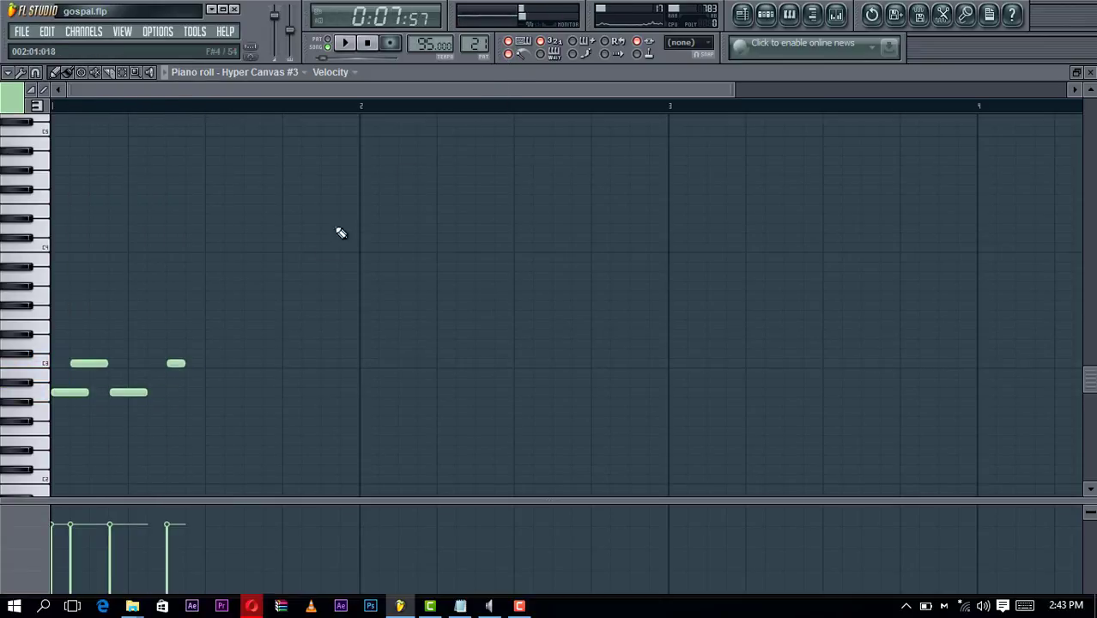
{"action": "key", "text": "space"}
{"action": "left_click", "coordinate": [194, 365]}
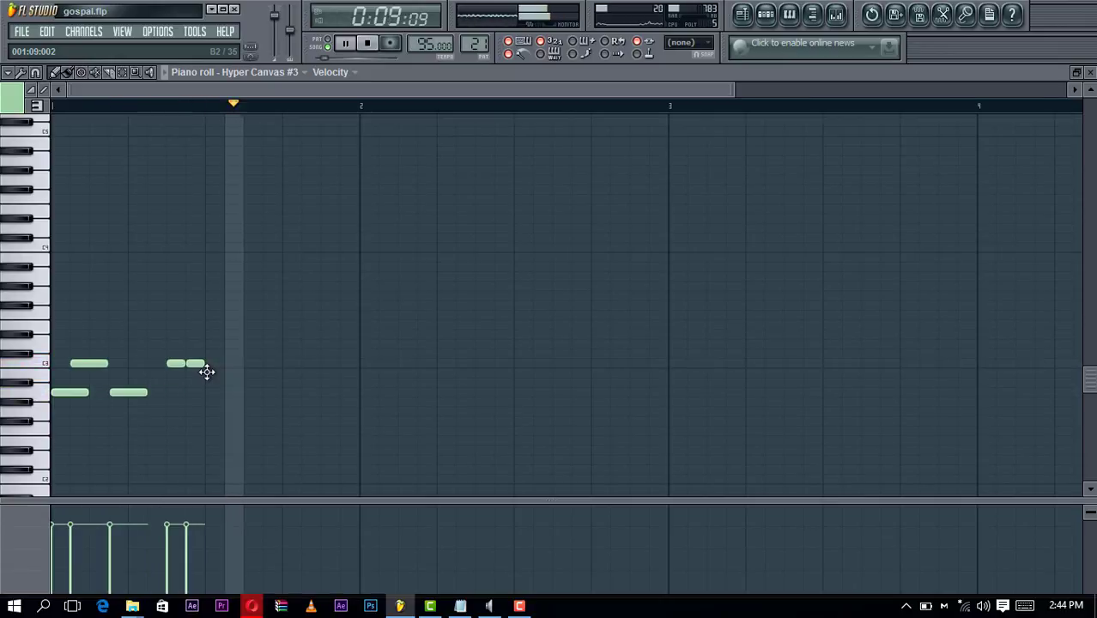
{"action": "key", "text": "space"}
Add a one-step A#3 note at step 11 of bar 1 after trying it at steps 9 and 10, auditioning each position
{"action": "left_click", "coordinate": [215, 287]}
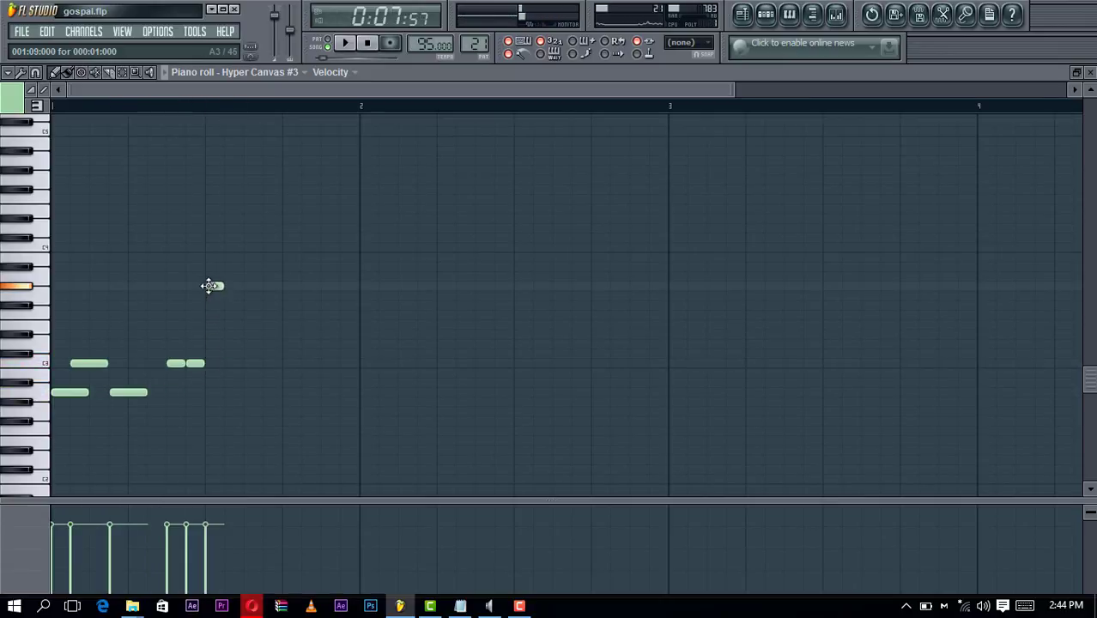
{"action": "mouse_move", "coordinate": [209, 286]}
{"action": "left_mouse_down"}
{"action": "mouse_move", "coordinate": [198, 262]}
{"action": "mouse_move", "coordinate": [210, 271]}
{"action": "left_mouse_up"}
{"action": "key", "text": "space"}
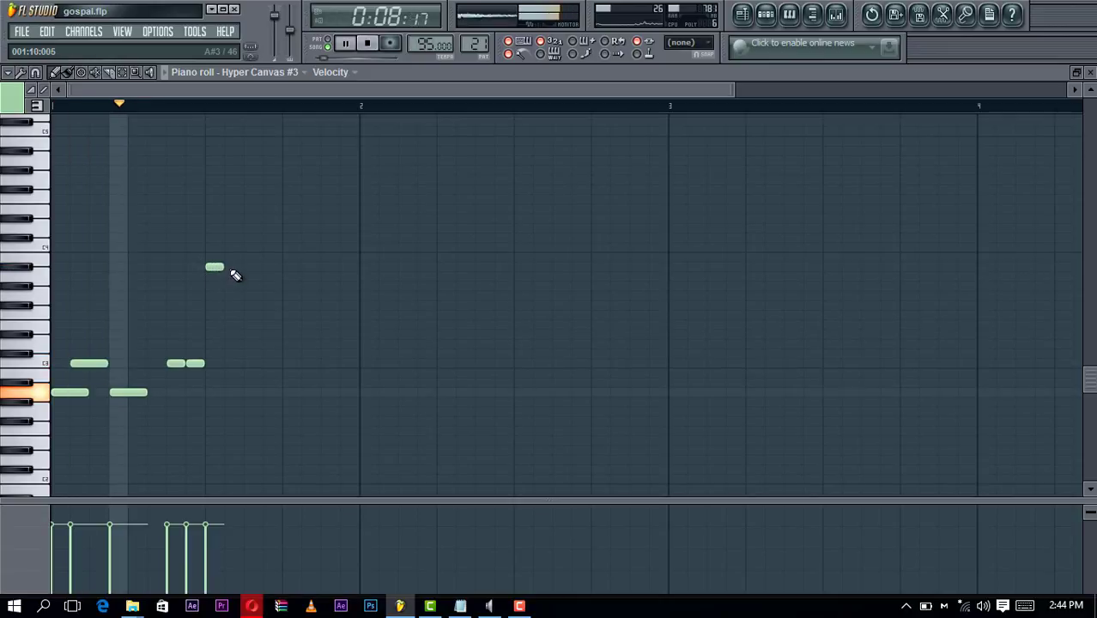
{"action": "left_click", "coordinate": [228, 267]}
{"action": "key", "text": "space"}
{"action": "right_click", "coordinate": [220, 267]}
{"action": "key", "text": "space"}
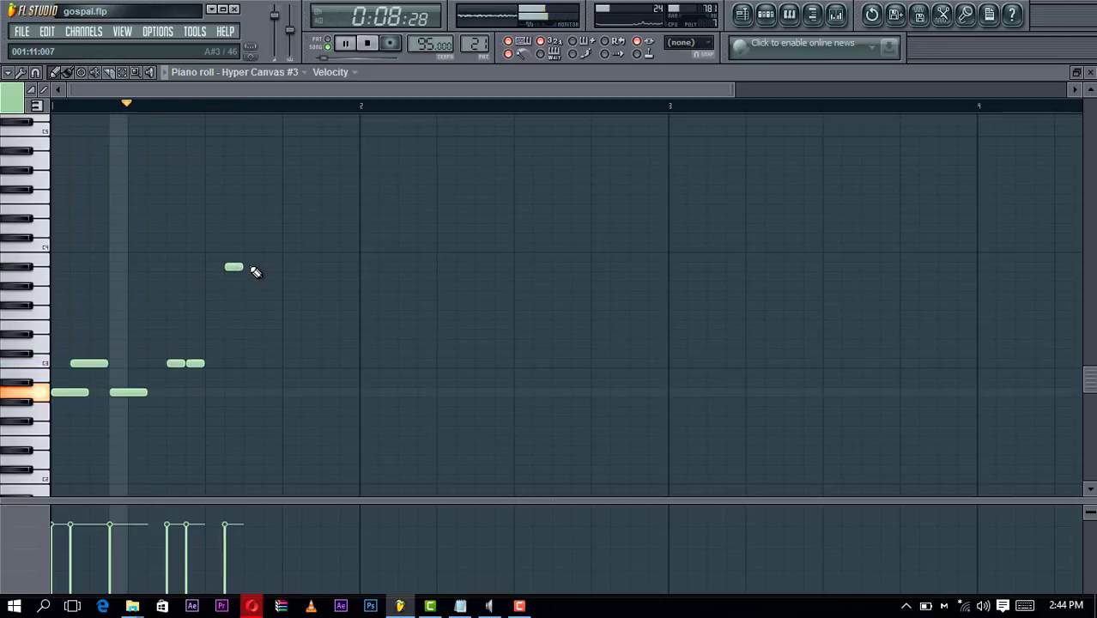
{"action": "left_click", "coordinate": [249, 266]}
{"action": "key", "text": "space"}
{"action": "right_click", "coordinate": [235, 266]}
{"action": "key", "text": "space"}
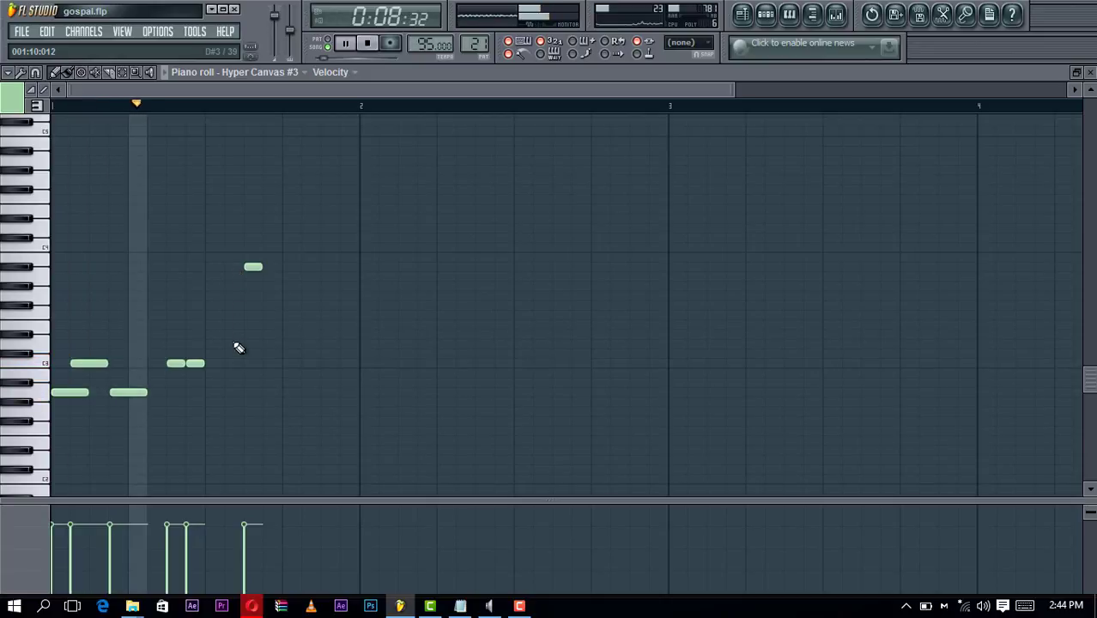
Move the C3 note at step 8 of bar 1 to step 9 and audition the pattern
{"action": "key", "text": "space"}
{"action": "left_click_drag", "start_coordinate": [193, 364], "coordinate": [211, 363]}
{"action": "key", "text": "space"}
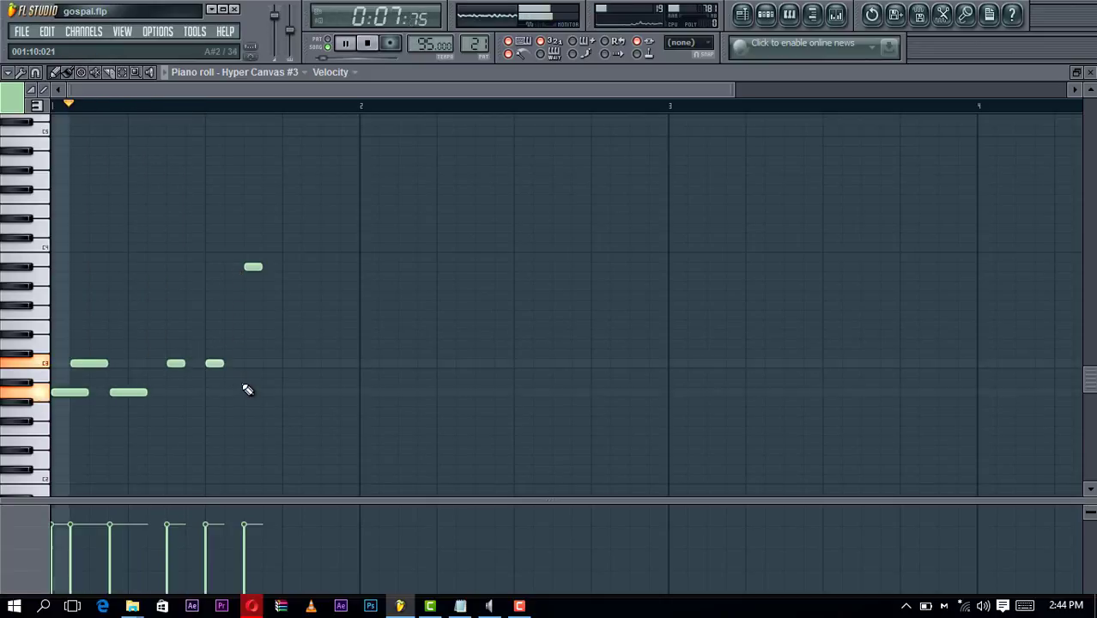
{"action": "key", "text": "space"}
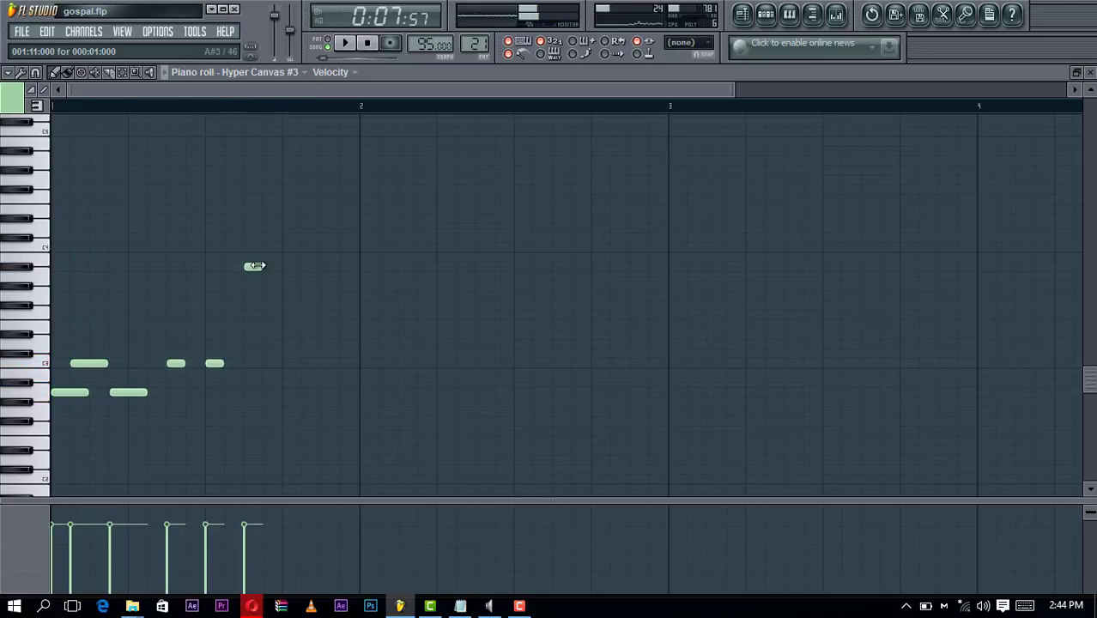
Add a one-step A#3 note at step 12 of bar 1 and try an A3 note at step 13, auditioning each variation
{"action": "left_click", "coordinate": [264, 267]}
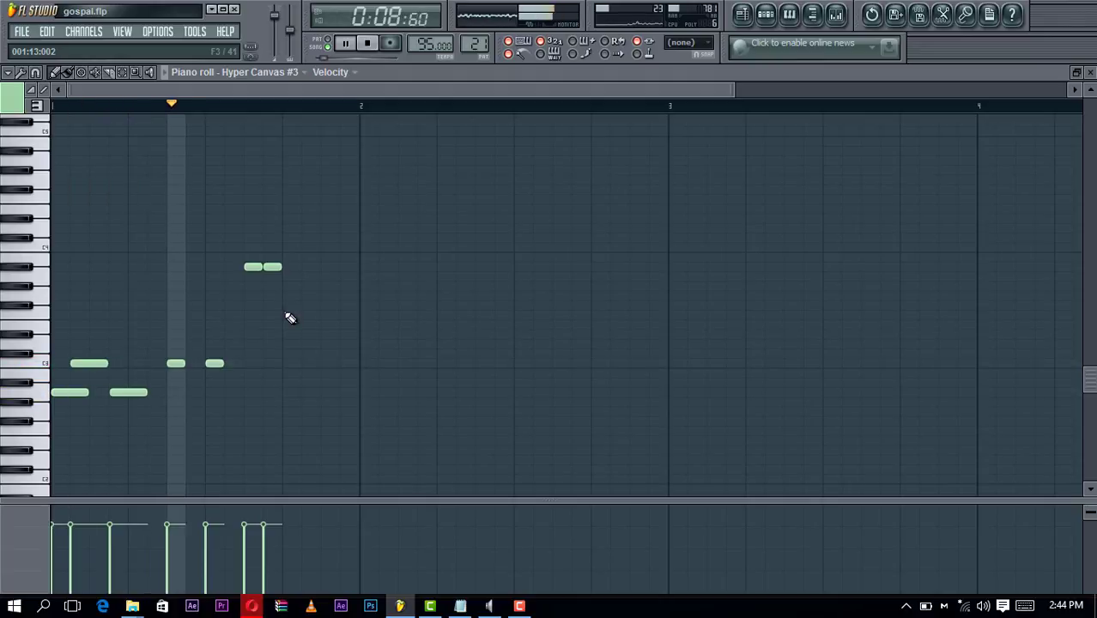
{"action": "key", "text": "space"}
{"action": "left_click", "coordinate": [292, 276]}
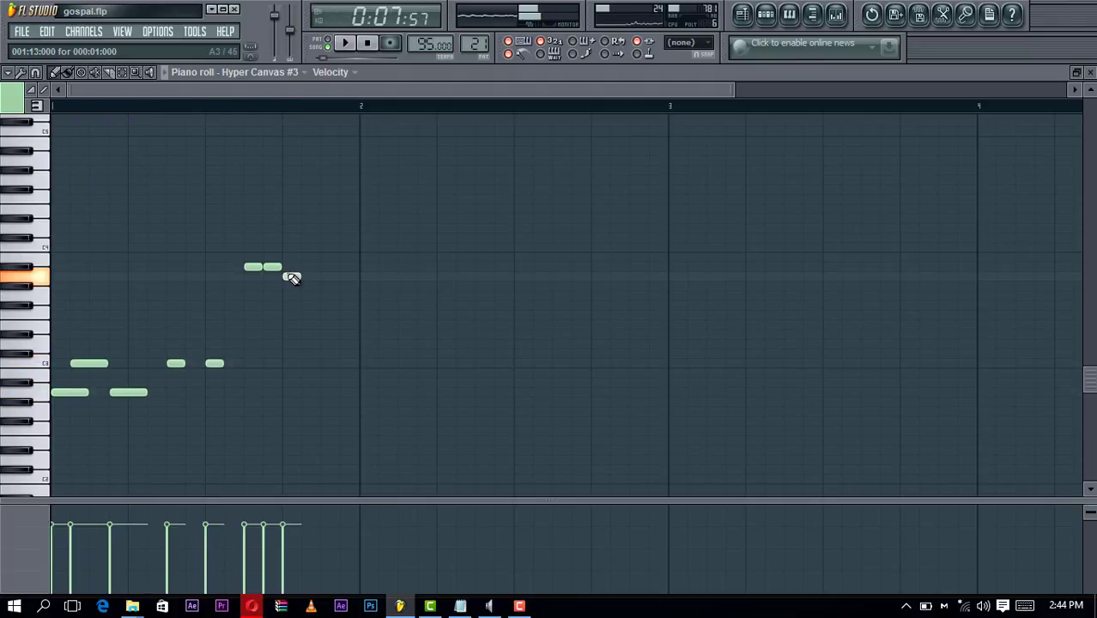
{"action": "key", "text": "space"}
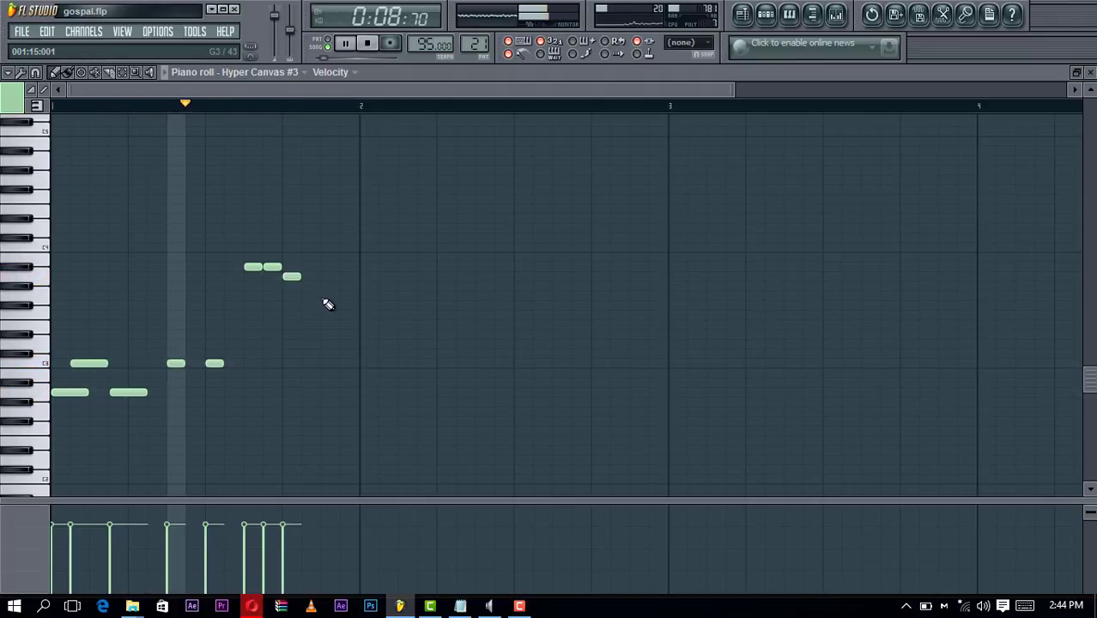
{"action": "key", "text": "space"}
{"action": "right_click", "coordinate": [290, 273]}
{"action": "key", "text": "space"}
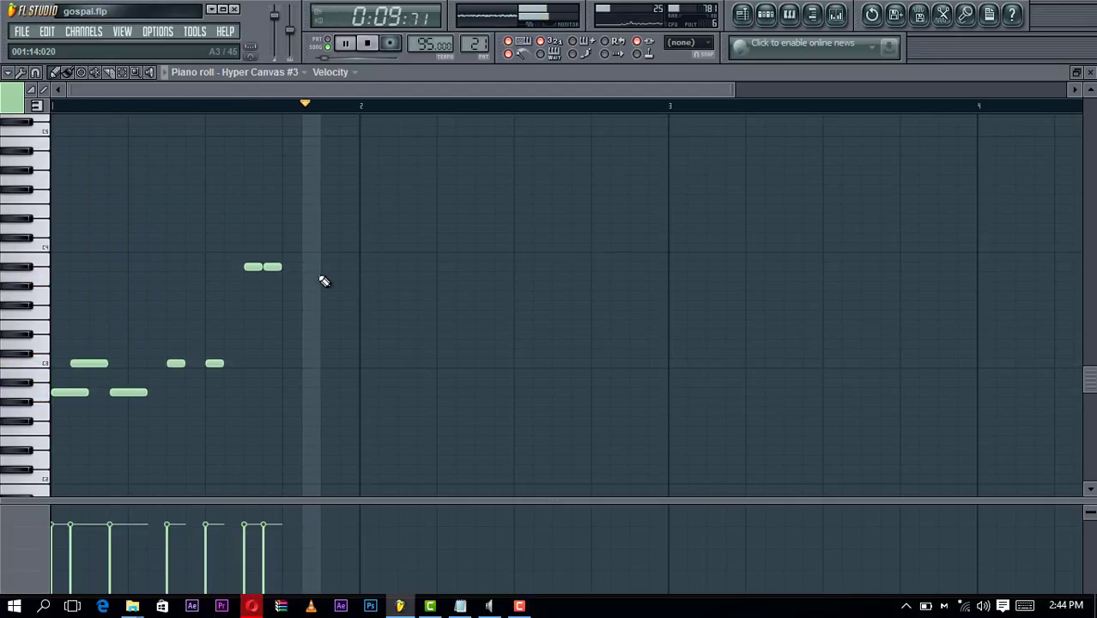
Add one-step A3 and F3 notes at steps 14 and 15 of bar 1, trying A3 at step 13 first, and audition the pattern
{"action": "key", "text": "space"}
{"action": "left_click", "coordinate": [292, 277]}
{"action": "left_click", "coordinate": [323, 314]}
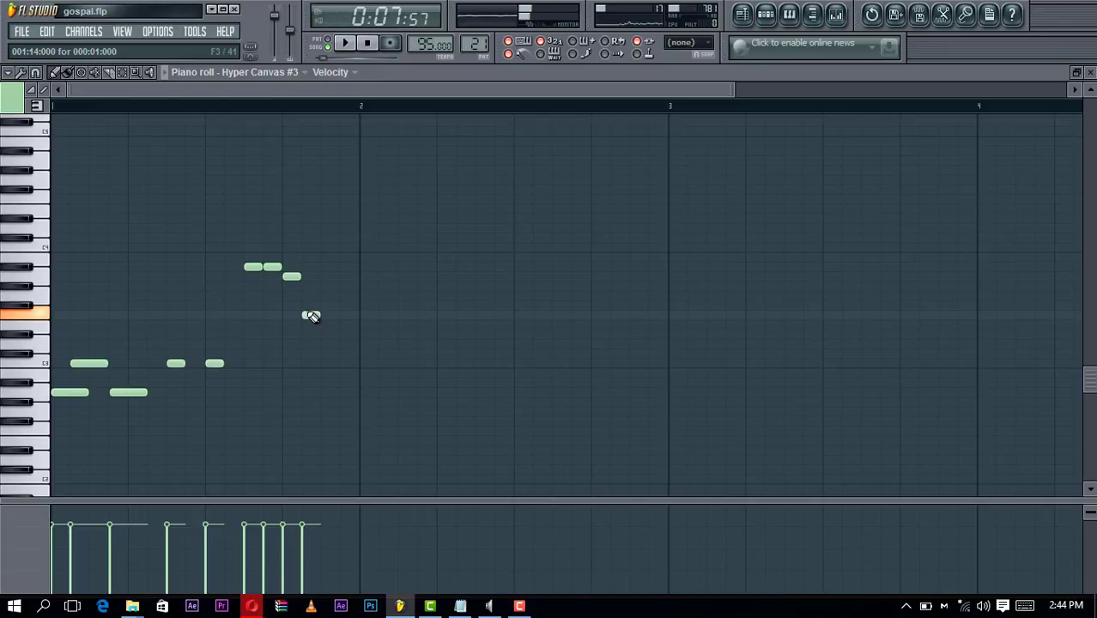
{"action": "key", "text": "space"}
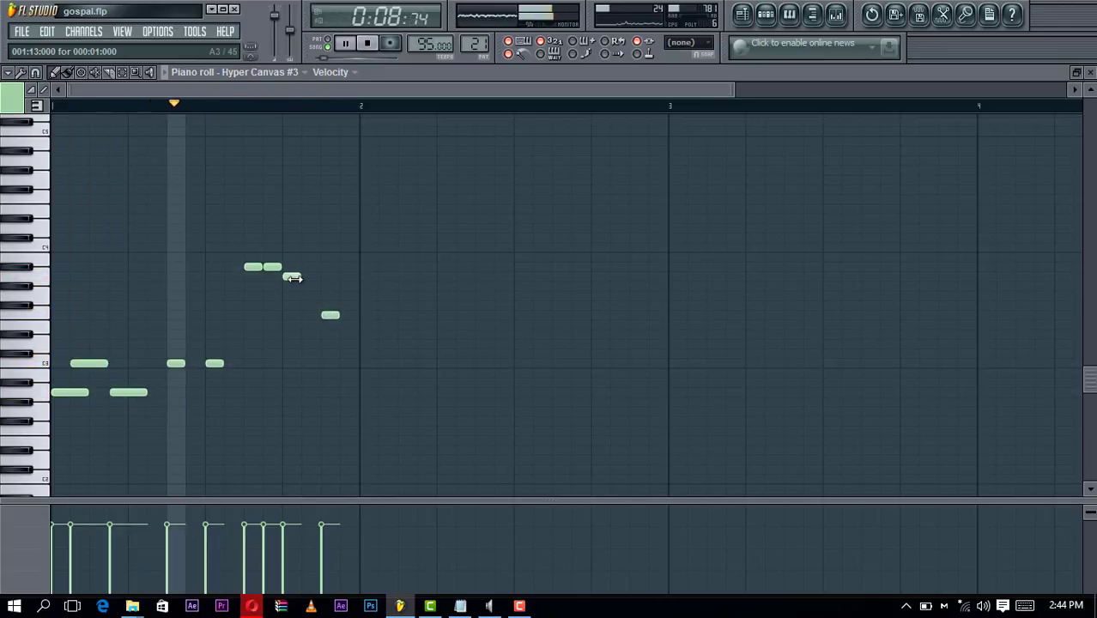
{"action": "left_click_drag", "start_coordinate": [296, 279], "coordinate": [306, 279]}
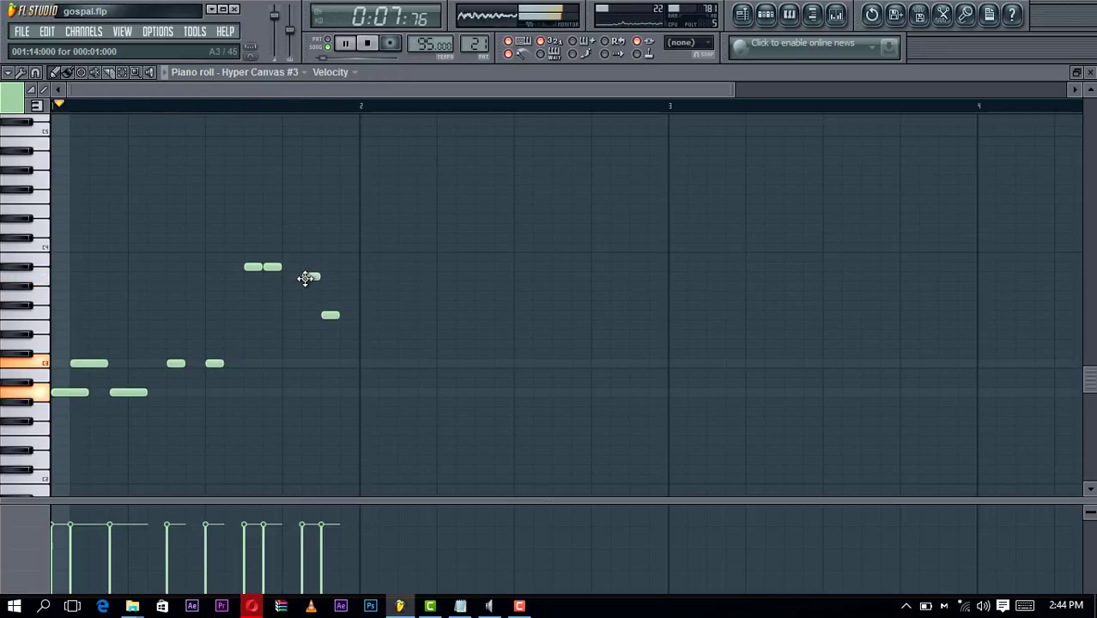
{"action": "key", "text": "space"}
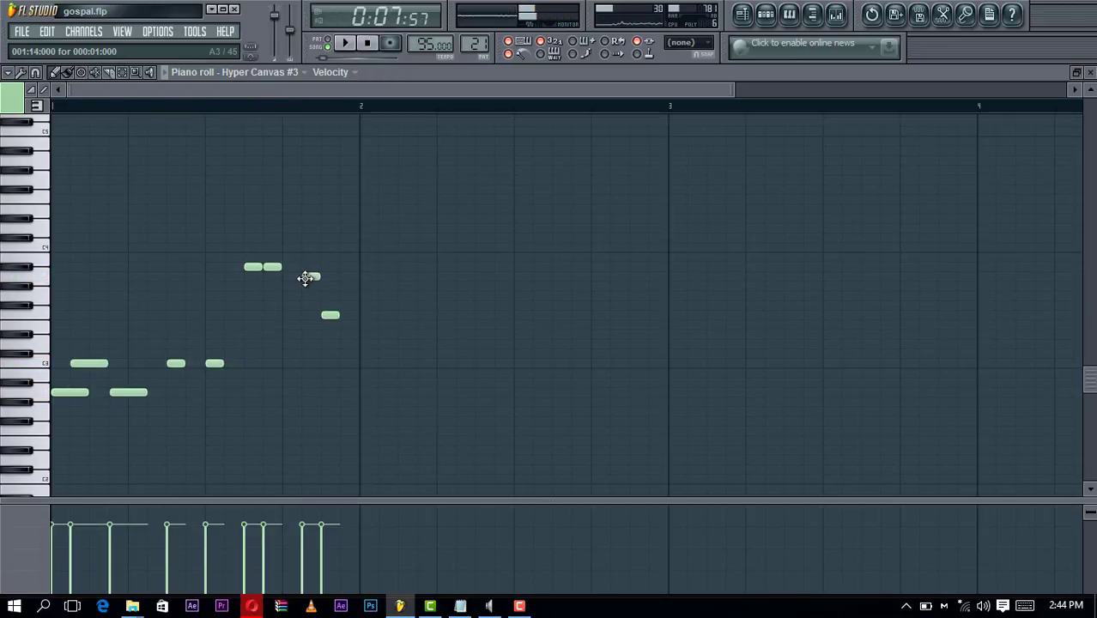
Play the playlist arrangement and move the Pattern 21 clip from bar 4 of Track 6 to bar 16 of Track 3
{"action": "left_click", "coordinate": [743, 17]}
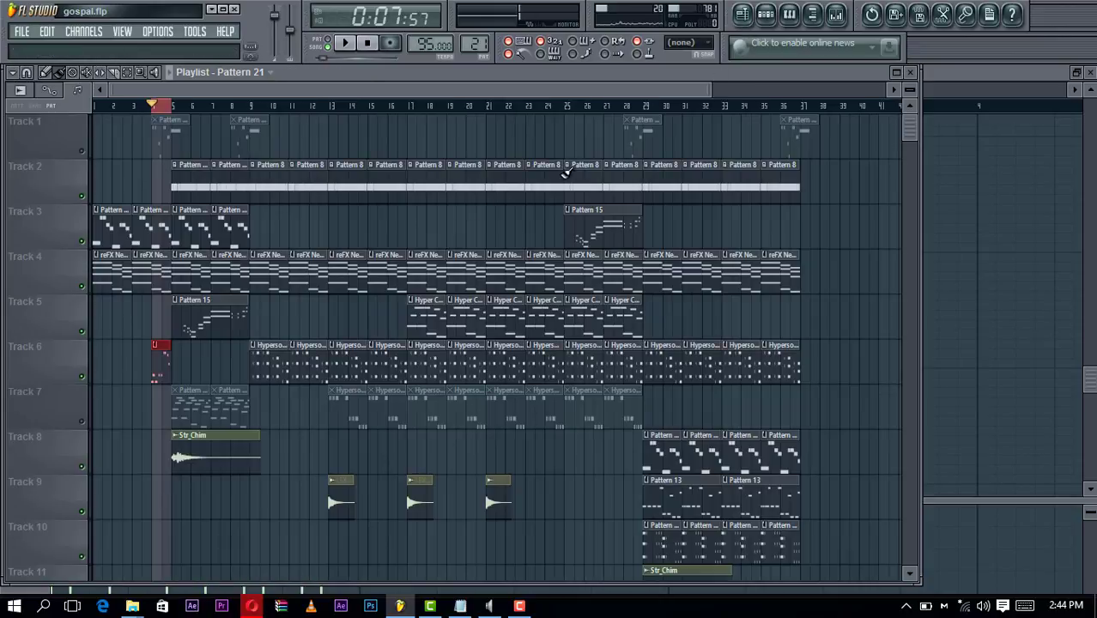
{"action": "left_click", "coordinate": [148, 107]}
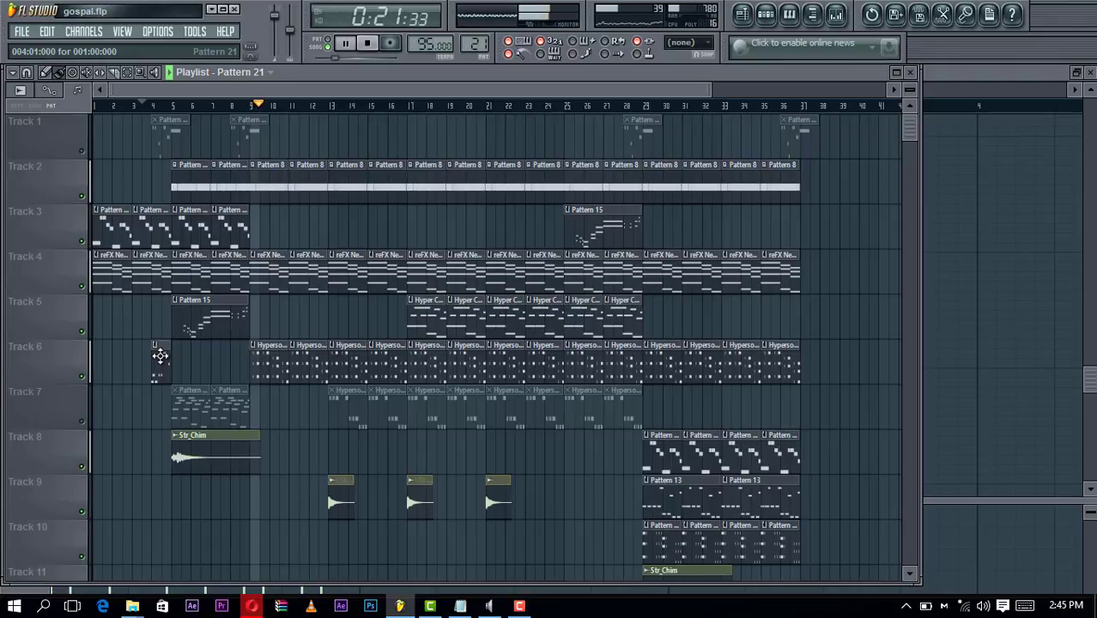
{"action": "left_click_drag", "start_coordinate": [160, 355], "coordinate": [398, 202]}
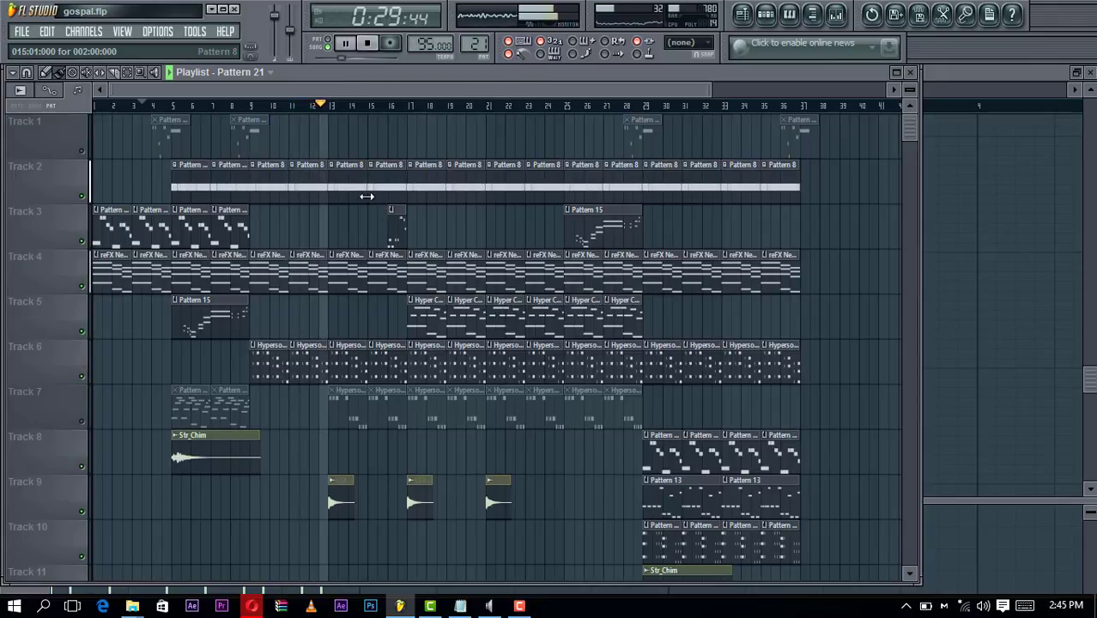
{"action": "key", "text": "space"}
Set the playlist selection to bar 12 and place a clip of the empty Pattern 22 there on Track 3
{"action": "left_click_drag", "start_coordinate": [313, 107], "coordinate": [331, 112]}
{"action": "left_click", "coordinate": [321, 131]}
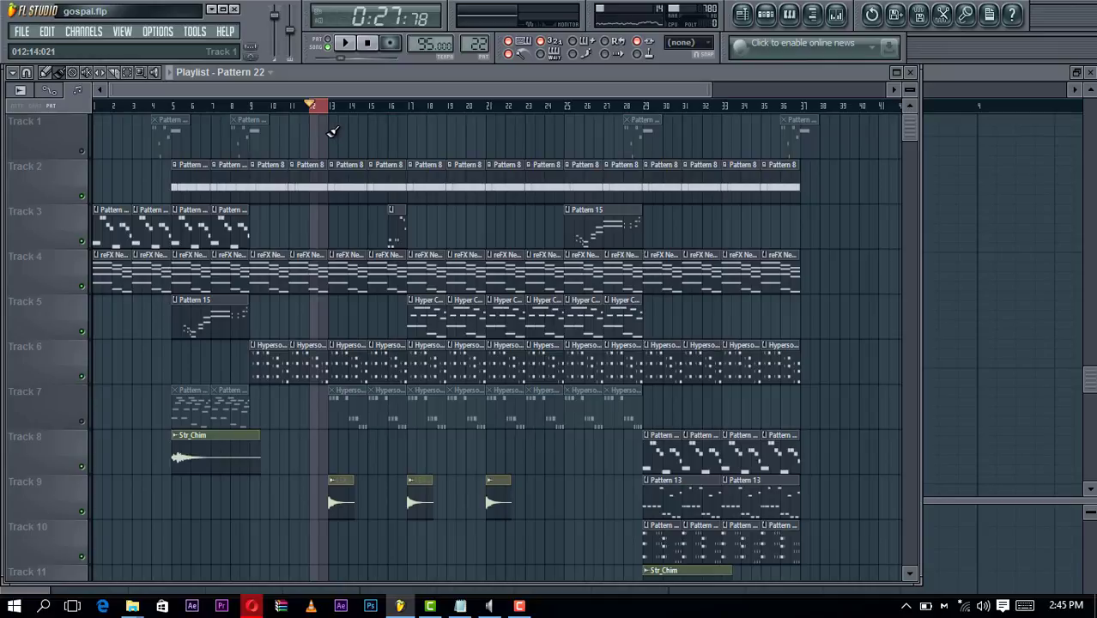
{"action": "left_click", "coordinate": [315, 228]}
{"action": "double_click", "coordinate": [314, 229]}
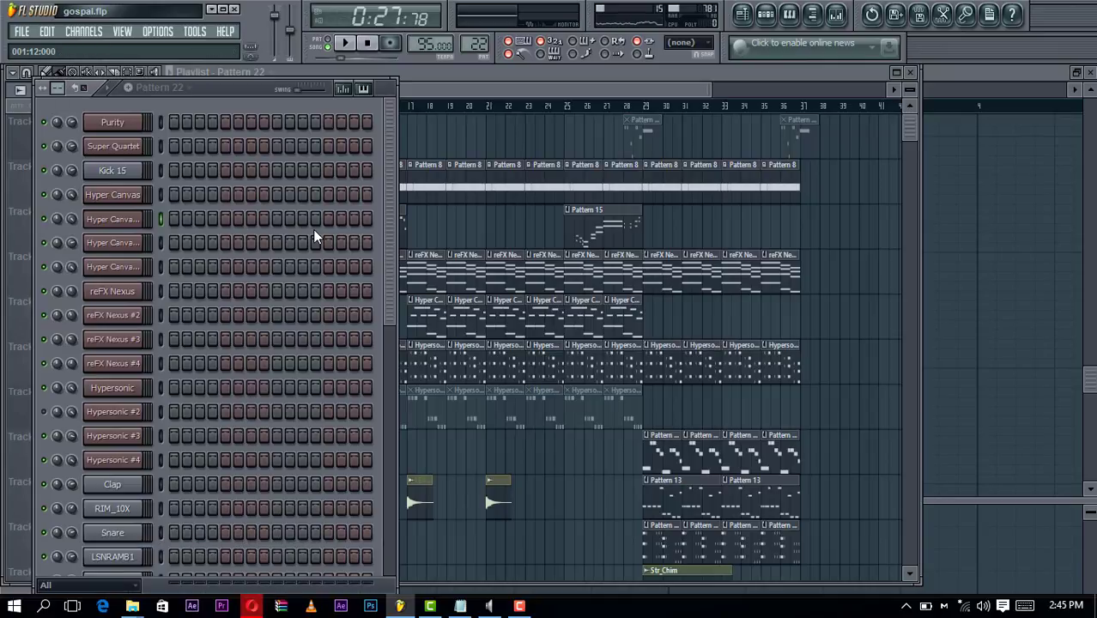
Open the Hyper Canvas #3 piano roll for Pattern 22 and briefly audition the selected bar
{"action": "right_click", "coordinate": [142, 219]}
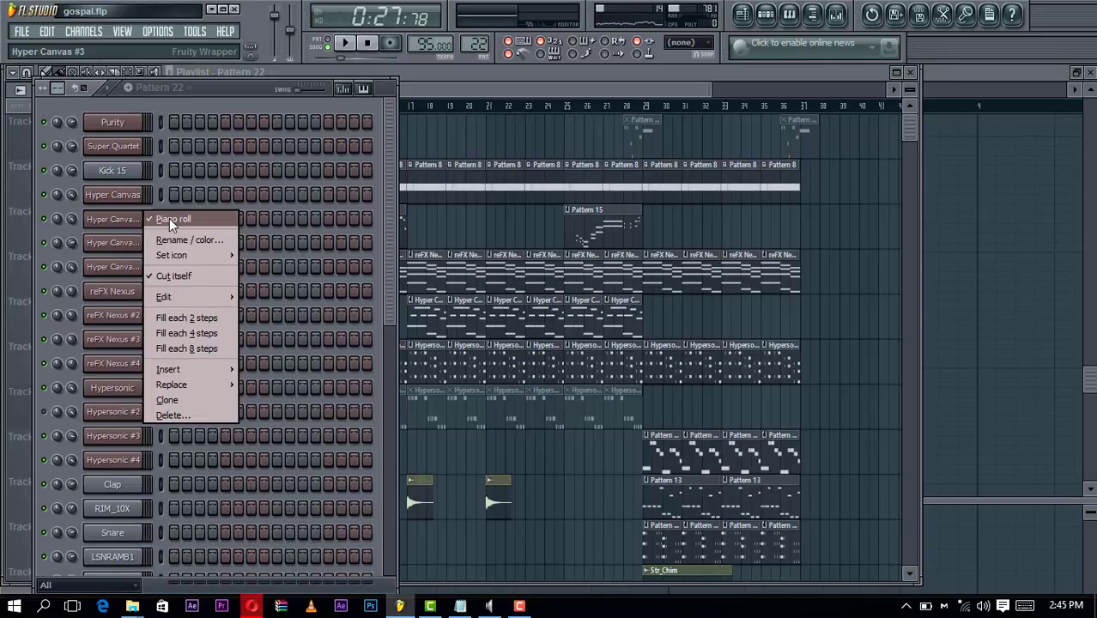
{"action": "left_click", "coordinate": [168, 219]}
{"action": "key", "text": "space"}
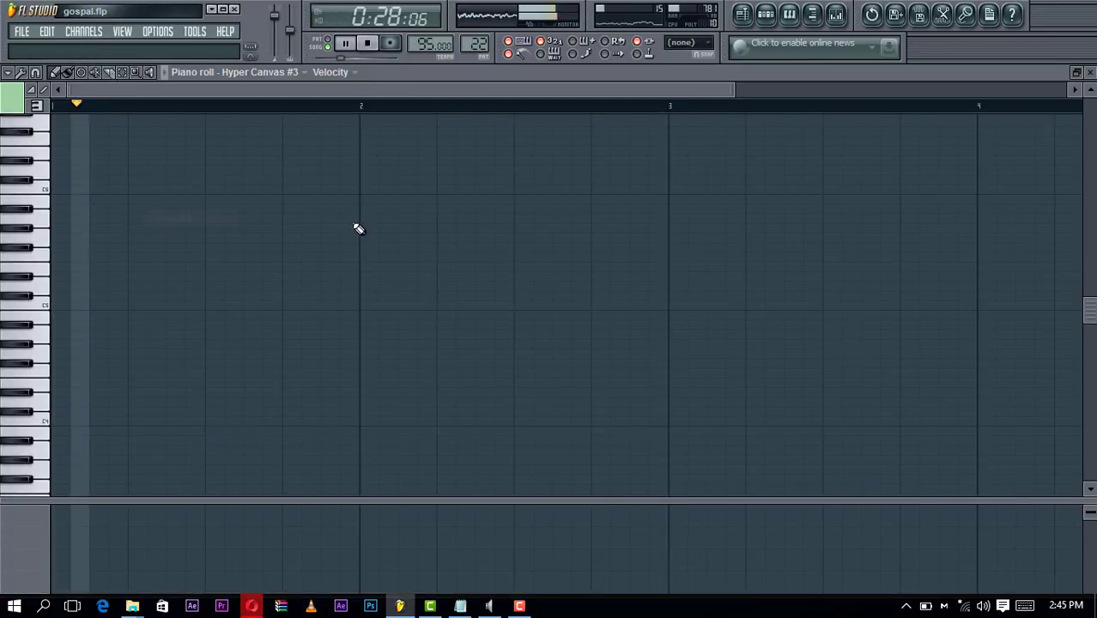
{"action": "key", "text": "space"}
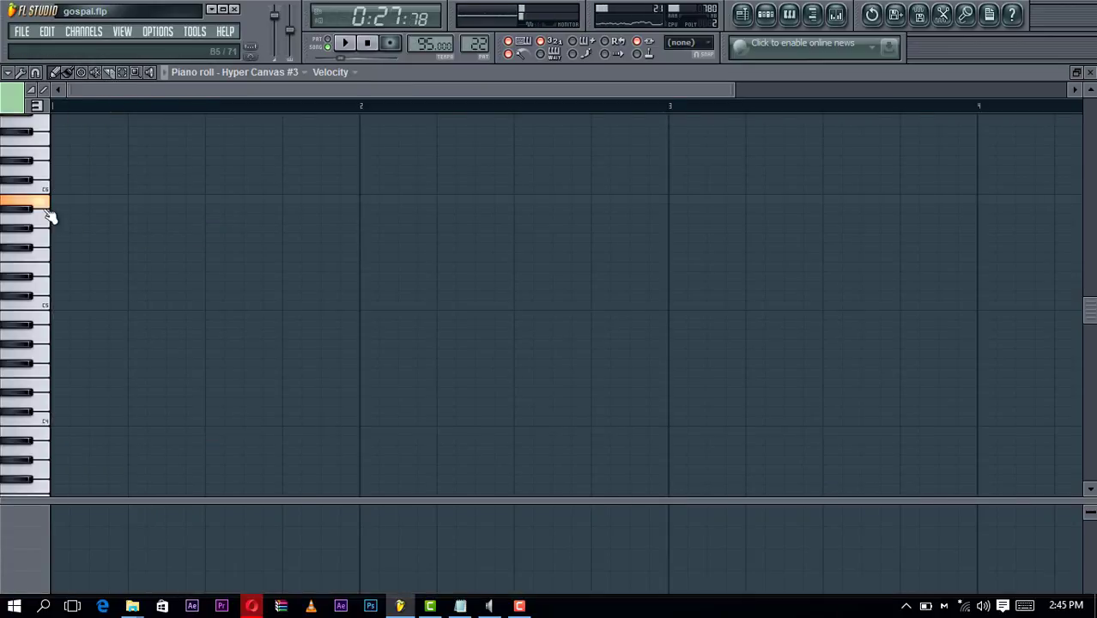
Add a one-step C4 note at step 9 of bar 1 after trying it at step 12, auditioning each position
{"action": "scroll", "coordinate": [51, 337], "scroll_direction": "down", "scroll_amount": 5}
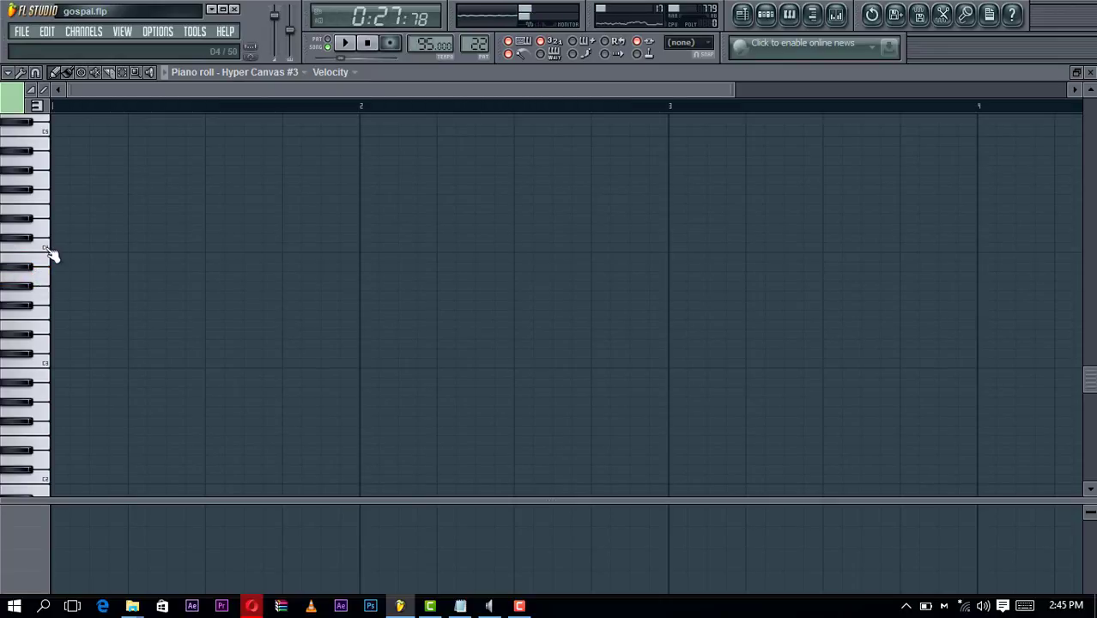
{"action": "left_click", "coordinate": [267, 248]}
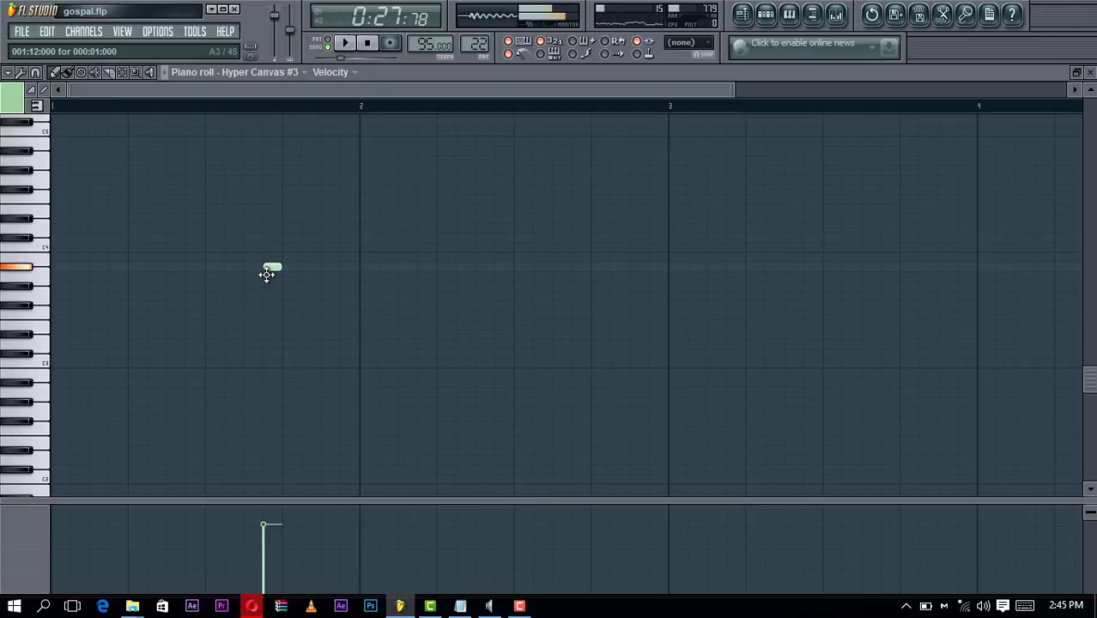
{"action": "key", "text": "space"}
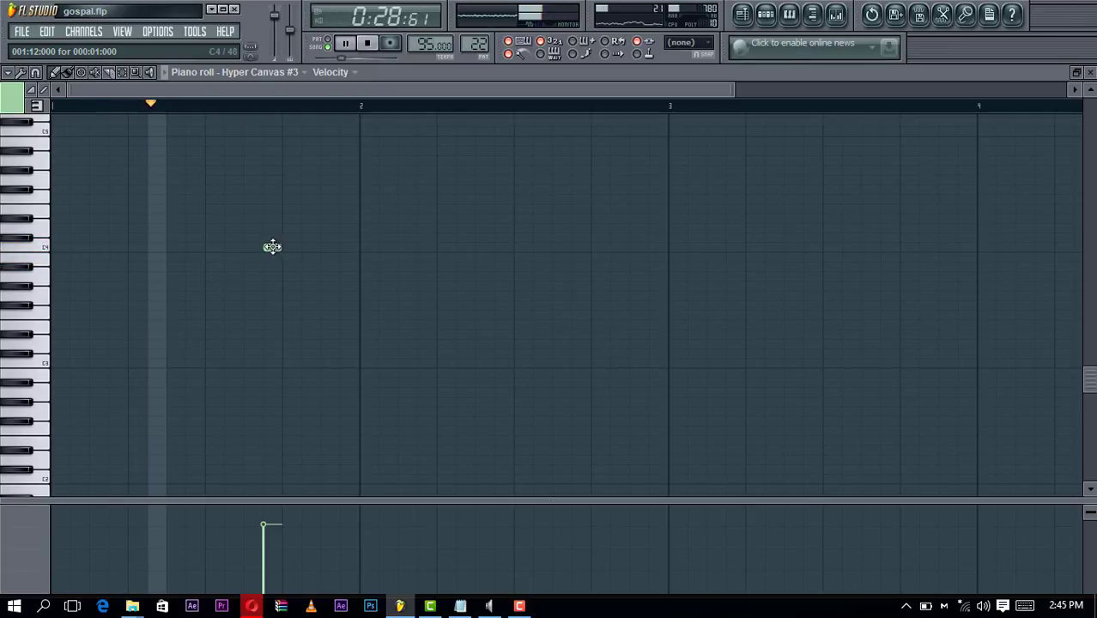
{"action": "key", "text": "space"}
{"action": "left_click_drag", "start_coordinate": [266, 248], "coordinate": [223, 249]}
{"action": "key", "text": "space"}
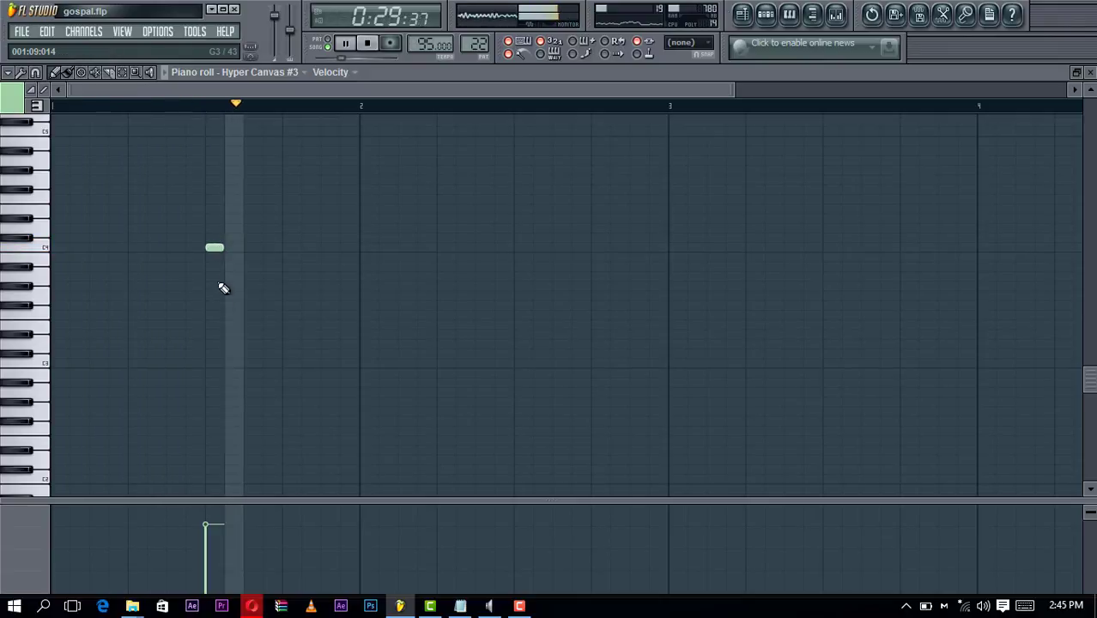
{"action": "key", "text": "space"}
Add a second one-step note at step 9 of bar 1, auditioning it at F3 before placing it on A3
{"action": "left_click", "coordinate": [214, 267]}
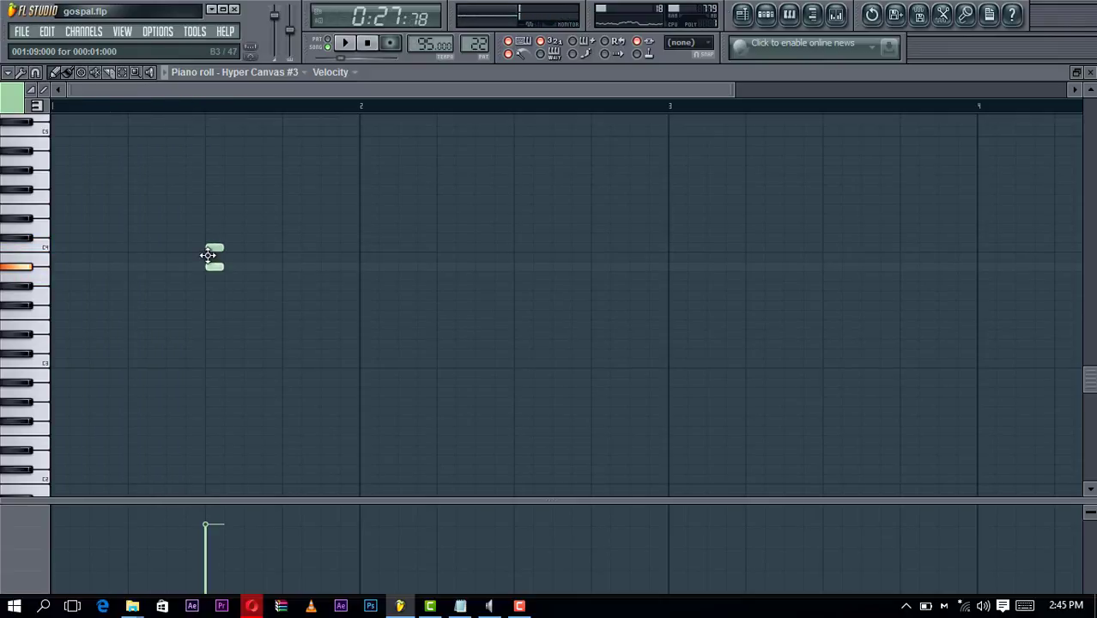
{"action": "left_click_drag", "start_coordinate": [208, 255], "coordinate": [212, 316]}
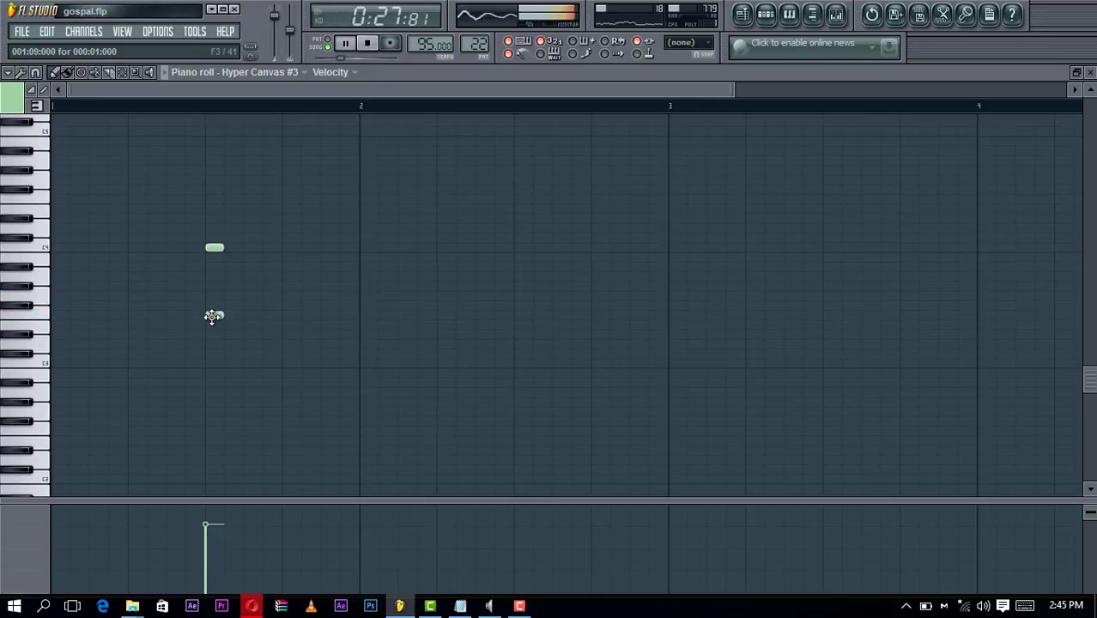
{"action": "key", "text": "space"}
{"action": "left_click_drag", "start_coordinate": [212, 316], "coordinate": [215, 274]}
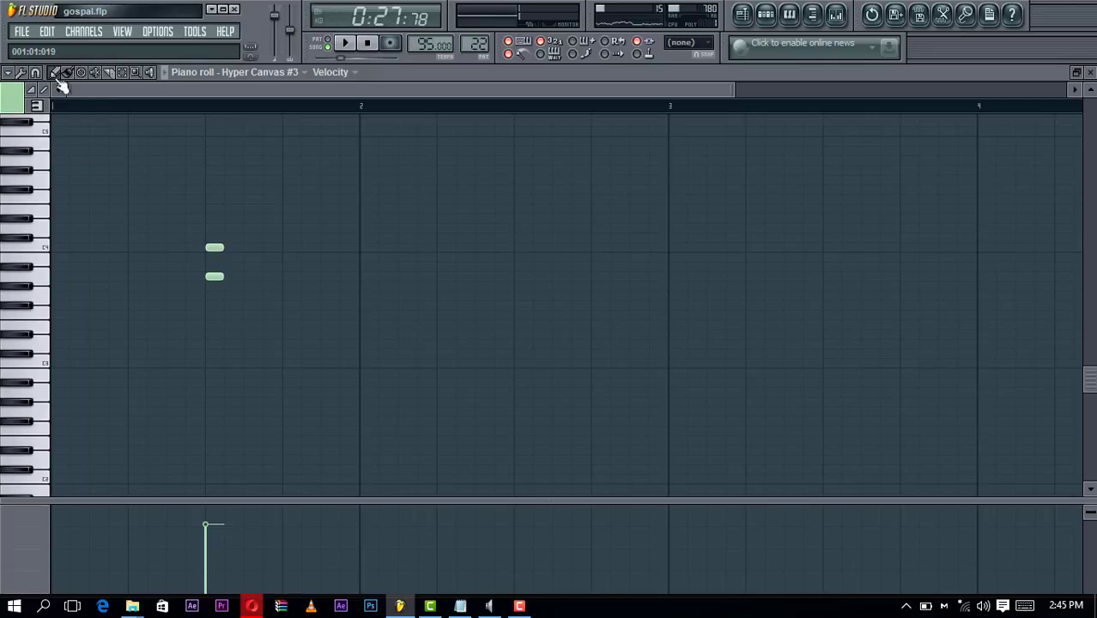
Switch to a finer grid snap, nudge the A3 note slightly after step 9 to 1:09:006, and audition the timing
{"action": "left_click", "coordinate": [35, 72]}
{"action": "left_click", "coordinate": [68, 158]}
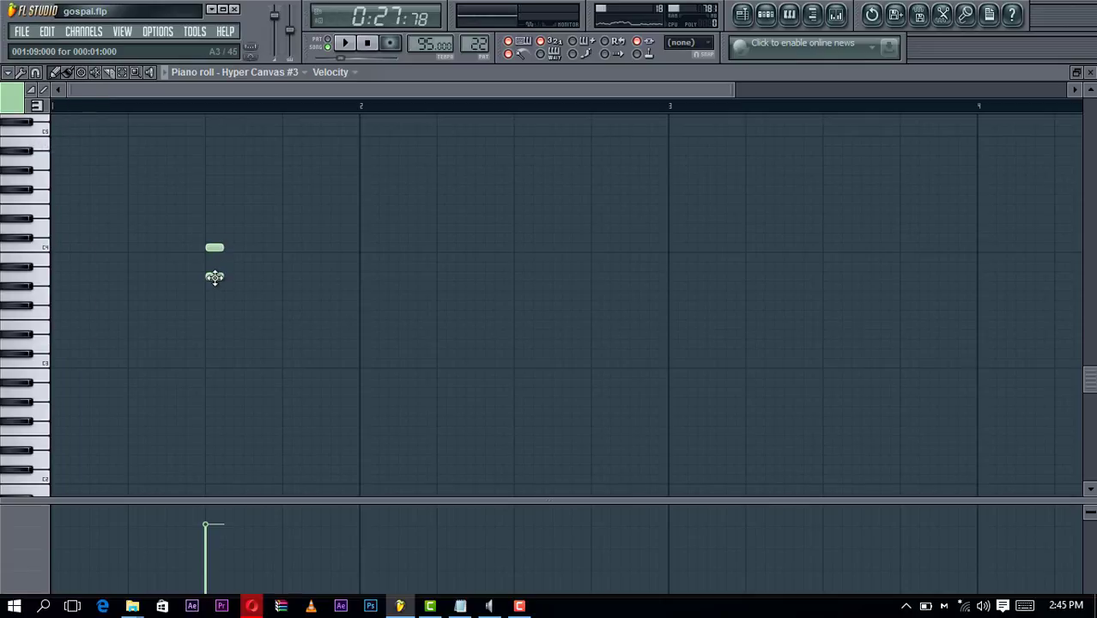
{"action": "left_click", "coordinate": [219, 276]}
{"action": "key", "text": "space"}
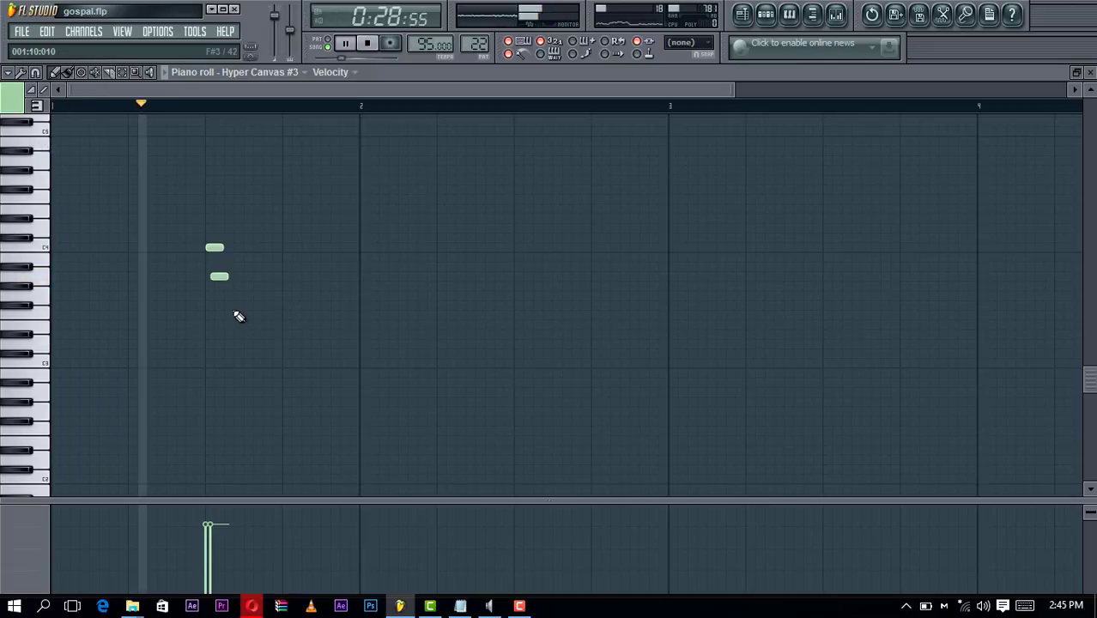
{"action": "key", "text": "space"}
{"action": "key", "text": "space"}
{"action": "left_click_drag", "start_coordinate": [218, 278], "coordinate": [220, 278]}
{"action": "key", "text": "space"}
{"action": "key", "text": "space"}
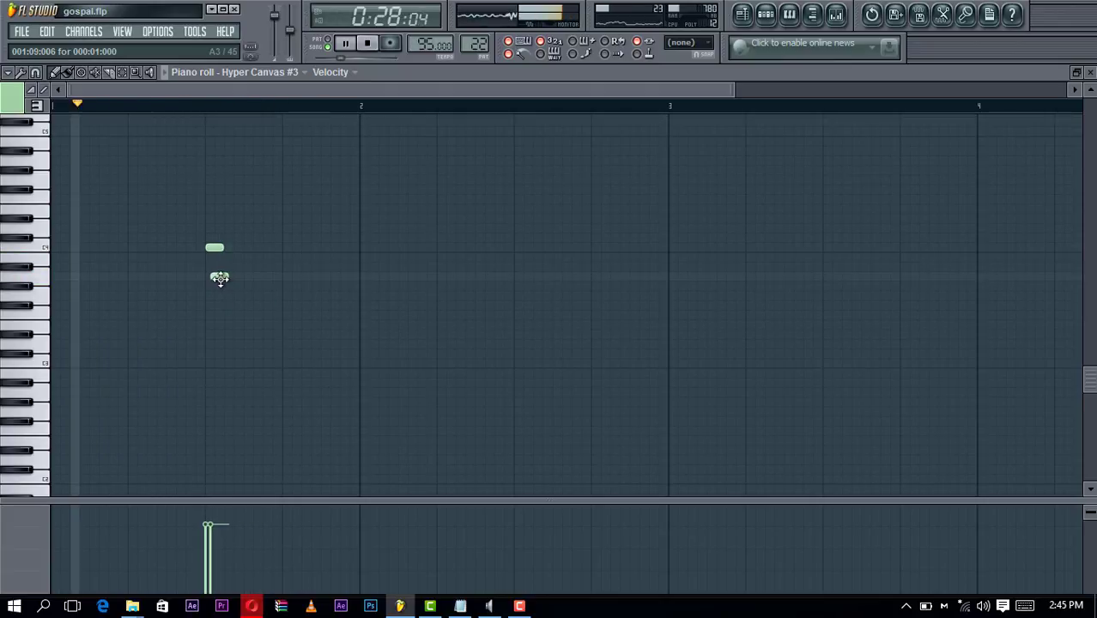
{"action": "key", "text": "space"}
{"action": "key", "text": "space"}
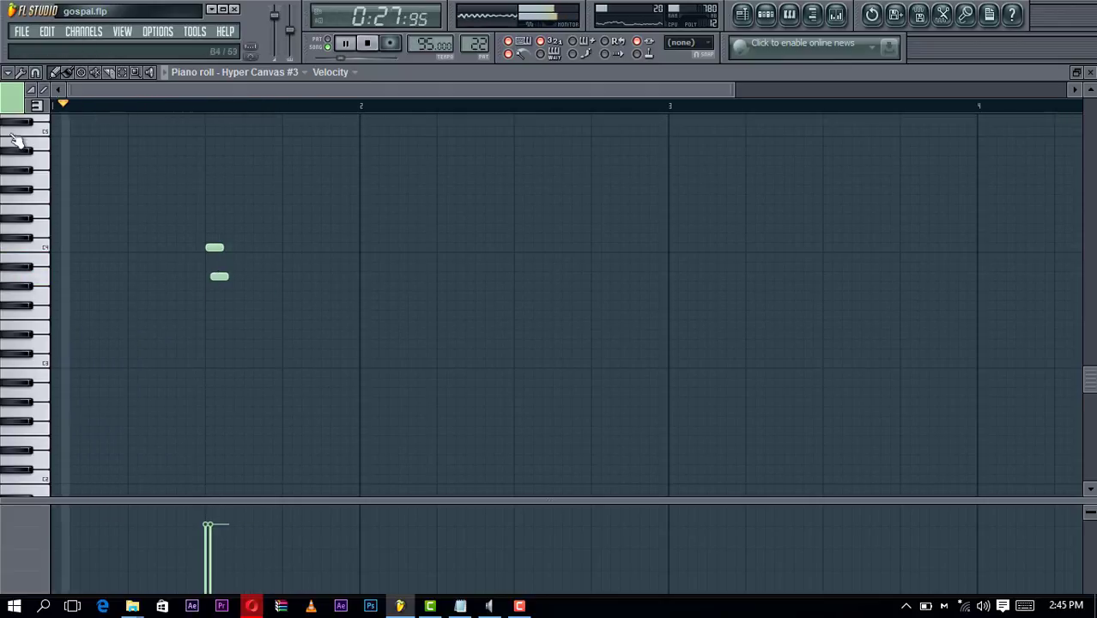
Restore the coarser grid snap and add a one-step A#3 note at step 10 of bar 1, auditioning it against other pitches
{"action": "left_click", "coordinate": [36, 72]}
{"action": "left_click", "coordinate": [50, 107]}
{"action": "key", "text": "space"}
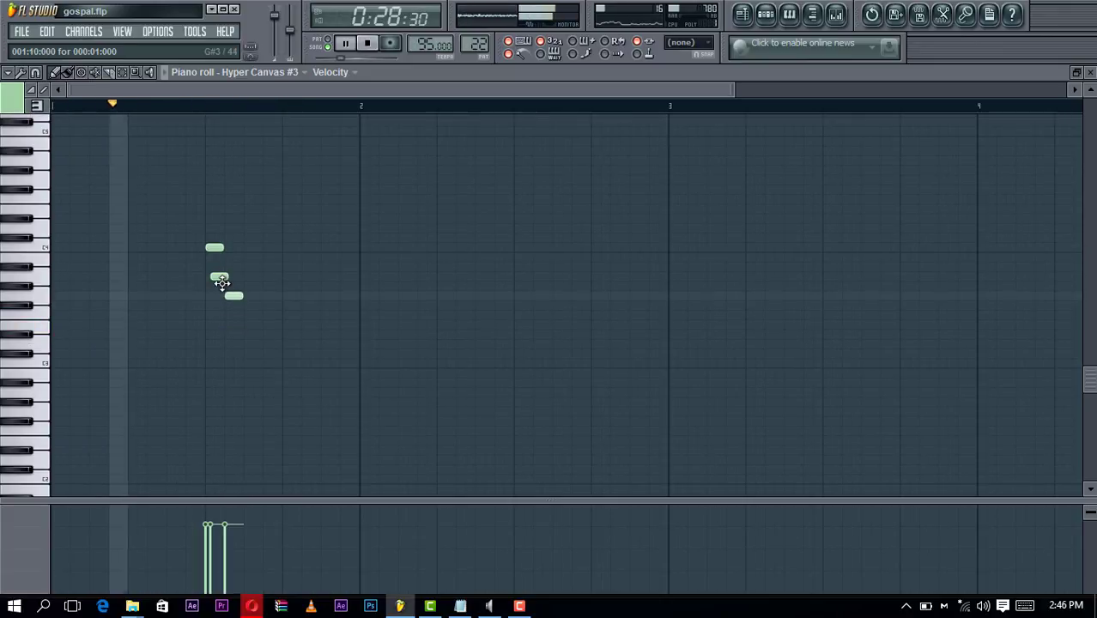
{"action": "key", "text": "space"}
{"action": "left_click_drag", "start_coordinate": [228, 299], "coordinate": [229, 250]}
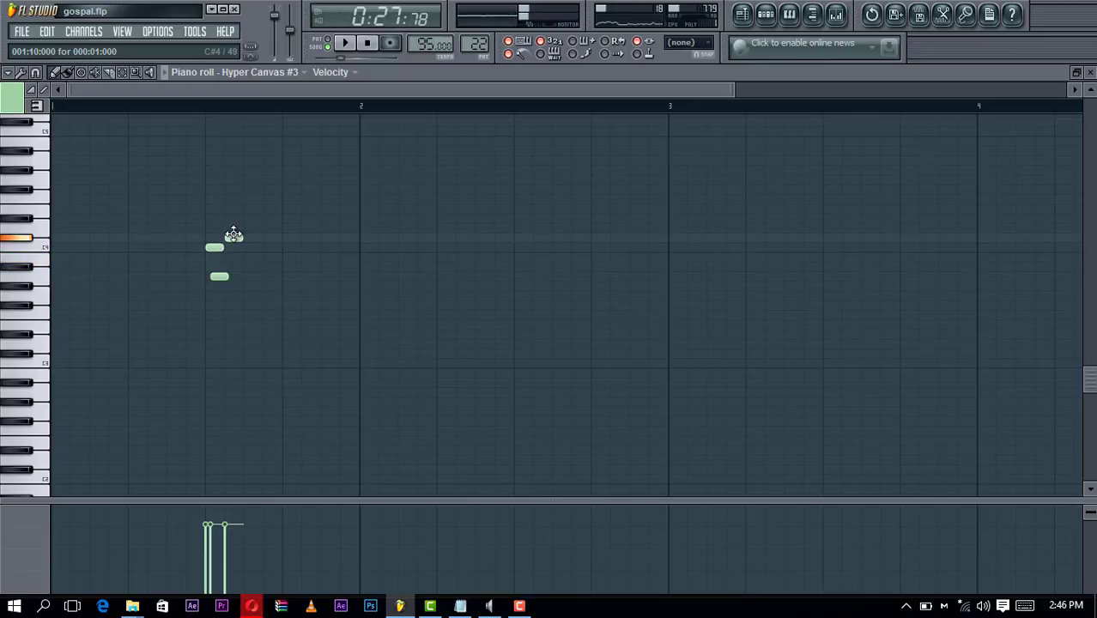
{"action": "left_click_drag", "start_coordinate": [234, 236], "coordinate": [234, 224]}
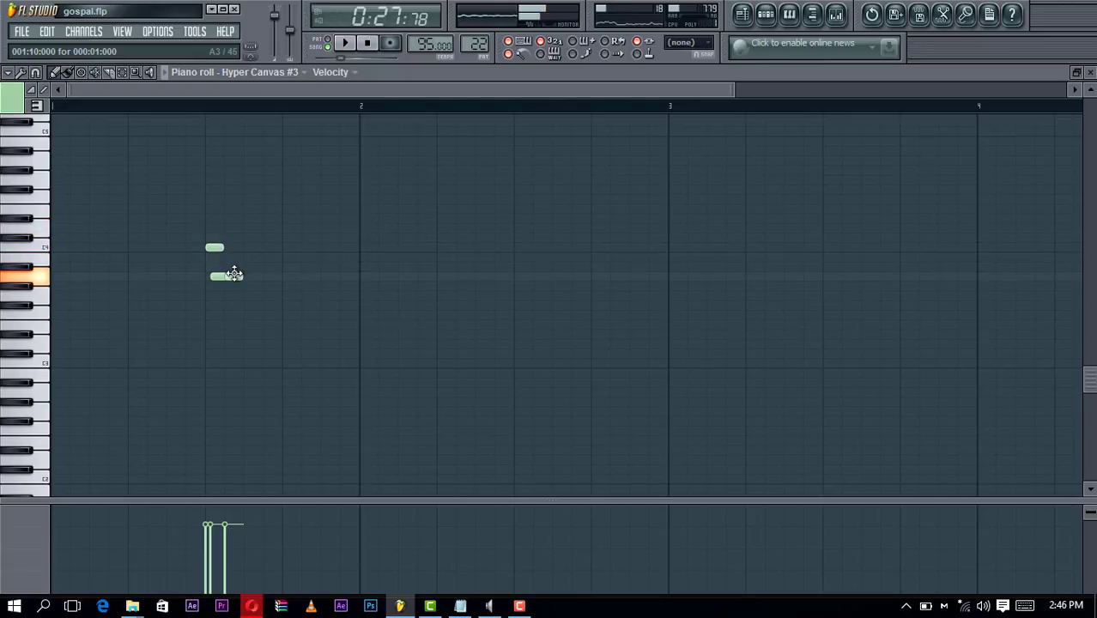
{"action": "left_click_drag", "start_coordinate": [234, 274], "coordinate": [232, 264]}
{"action": "key", "text": "space"}
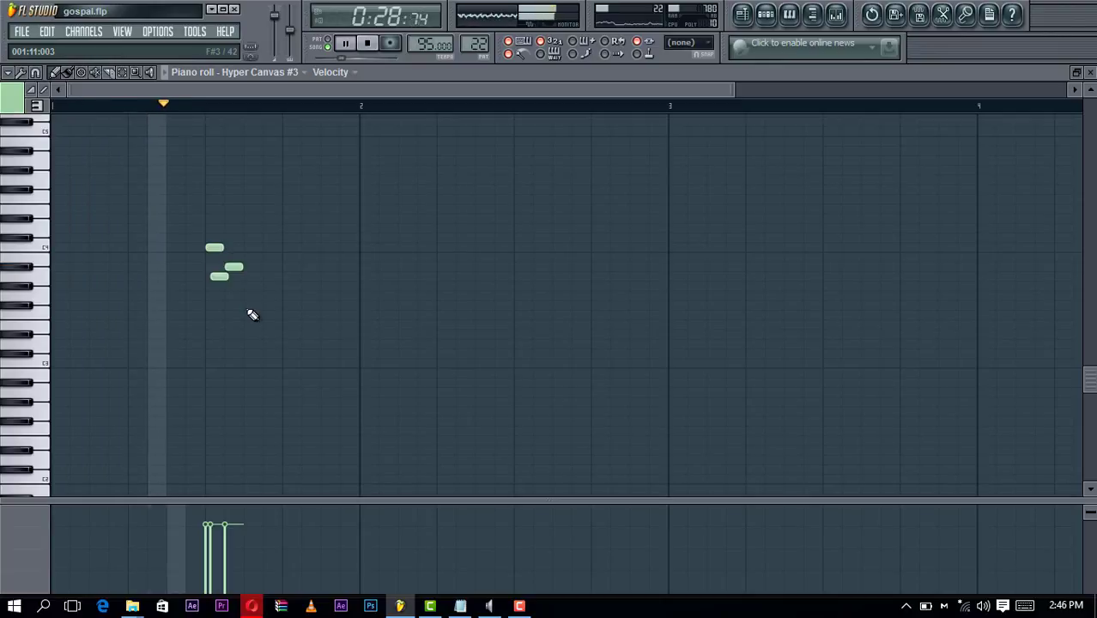
{"action": "key", "text": "space"}
Add a one-step G3 note at step 12 of bar 1 after trying it at step 11, auditioning the placement
{"action": "left_click", "coordinate": [250, 297]}
{"action": "key", "text": "space"}
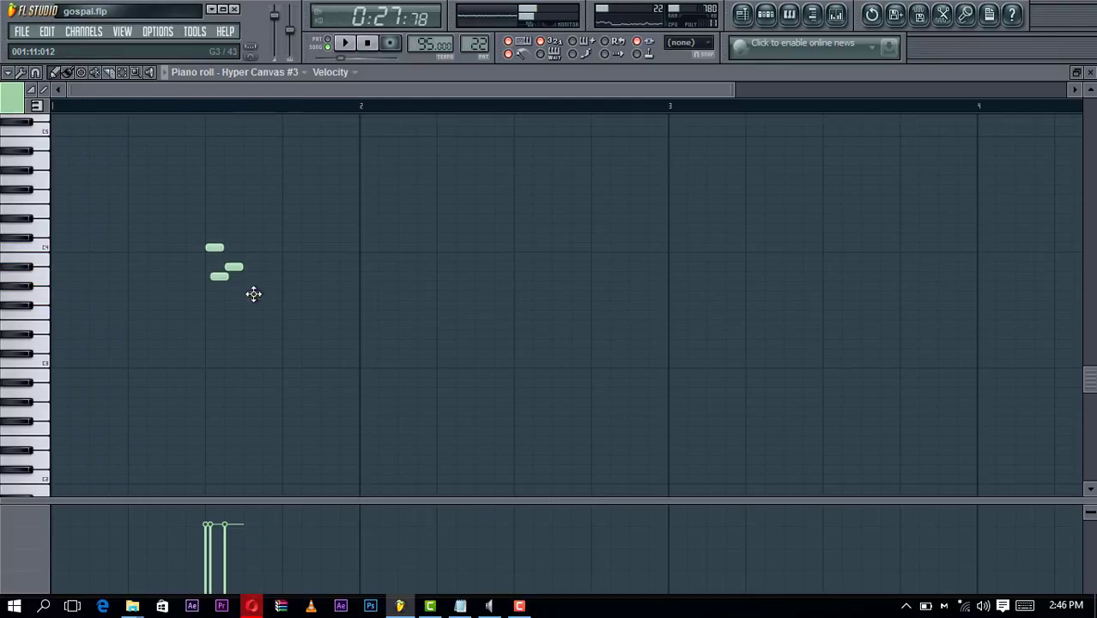
{"action": "left_click_drag", "start_coordinate": [252, 295], "coordinate": [272, 297]}
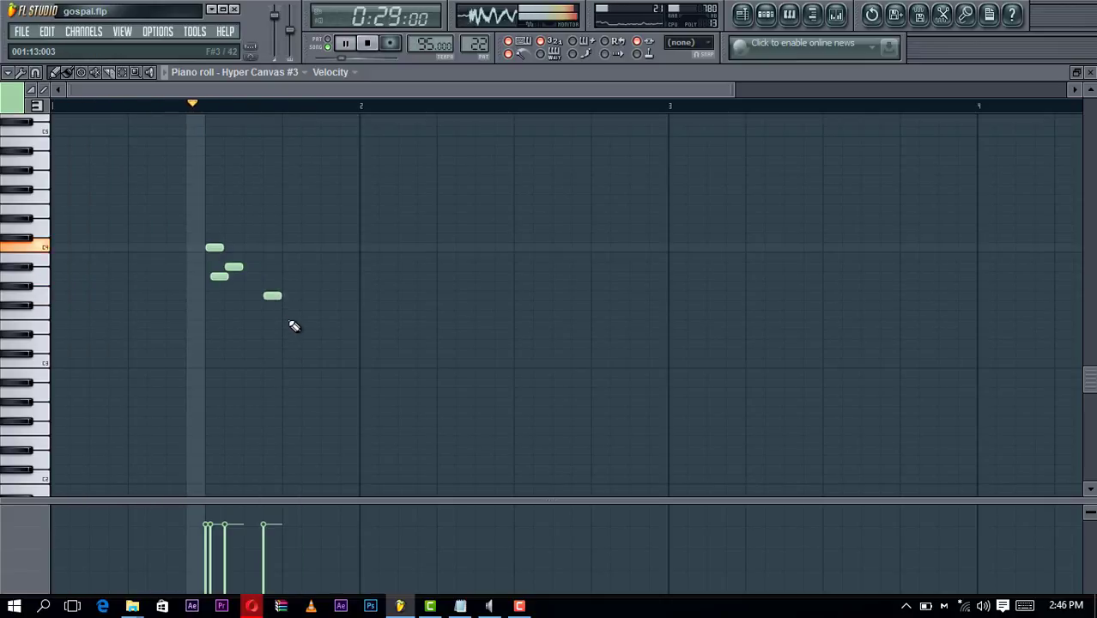
Add a one-step F3 note at step 13 of bar 1 after trying it at G3, and audition the roll
{"action": "left_click", "coordinate": [291, 325]}
{"action": "key", "text": "space"}
{"action": "left_click_drag", "start_coordinate": [291, 325], "coordinate": [287, 314]}
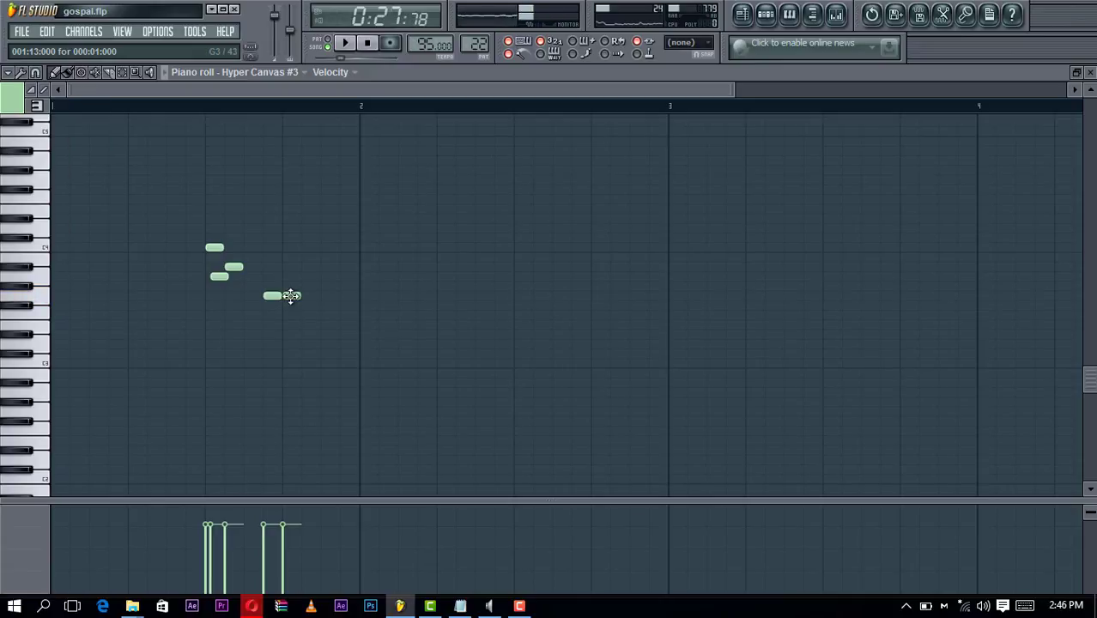
{"action": "key", "text": "space"}
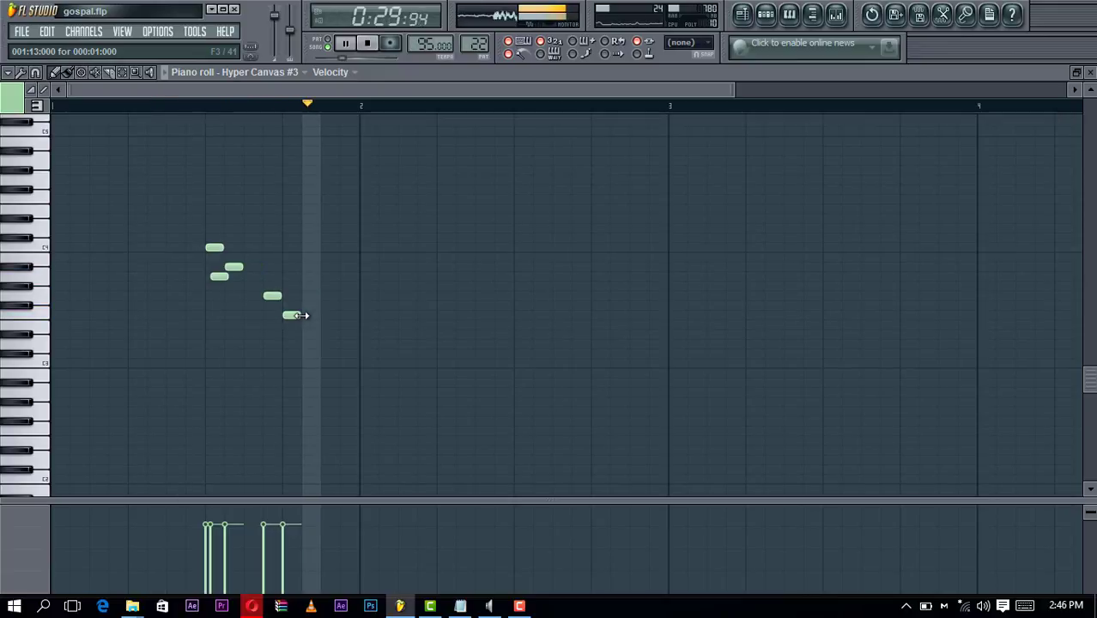
Stack one-step G#3, D#4 and B3 notes at step 15 of bar 1 to end the roll
{"action": "key", "text": "space"}
{"action": "left_click_drag", "start_coordinate": [327, 333], "coordinate": [322, 265]}
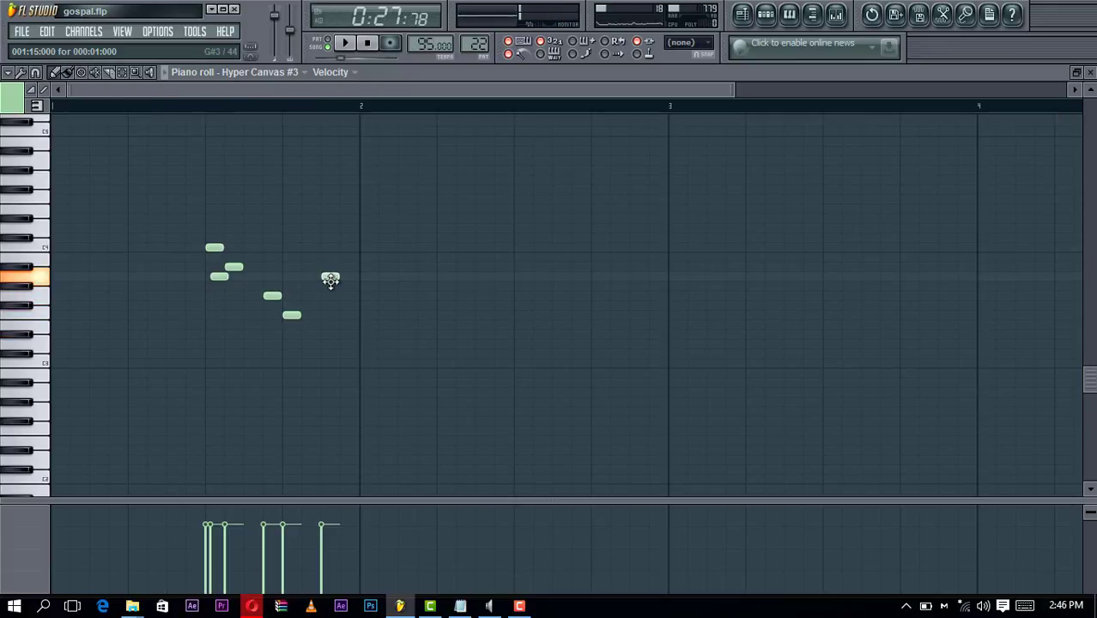
{"action": "left_click_drag", "start_coordinate": [332, 286], "coordinate": [331, 287]}
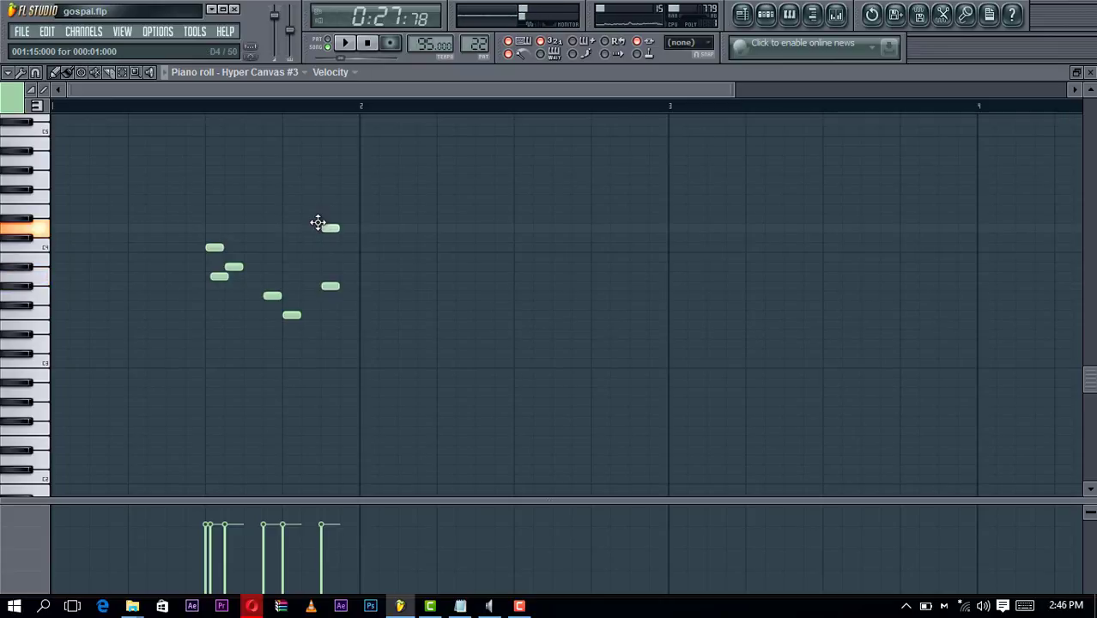
{"action": "left_click_drag", "start_coordinate": [318, 223], "coordinate": [322, 251]}
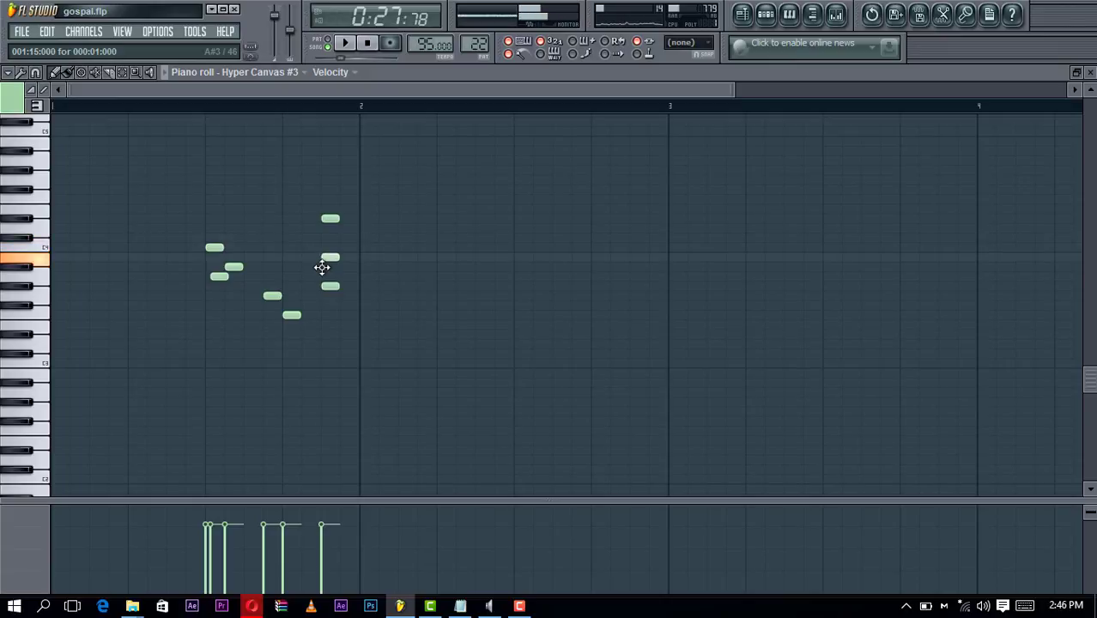
Lower the velocity of the notes at step 15 to 49% while auditioning the roll
{"action": "key", "text": "space"}
{"action": "left_click", "coordinate": [321, 537]}
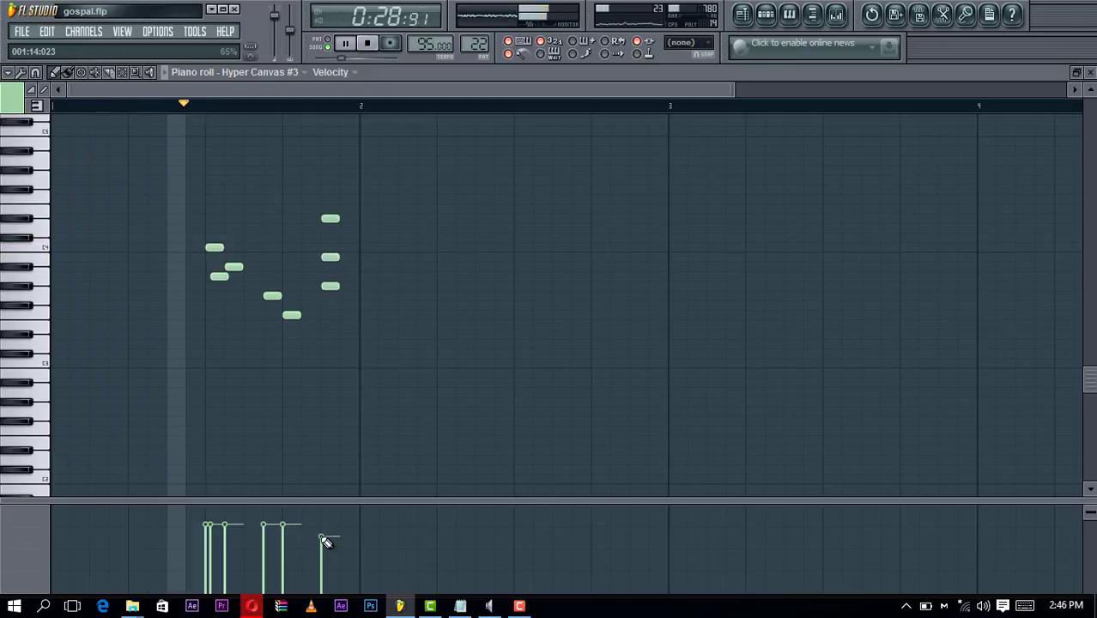
{"action": "left_click_drag", "start_coordinate": [321, 538], "coordinate": [321, 550]}
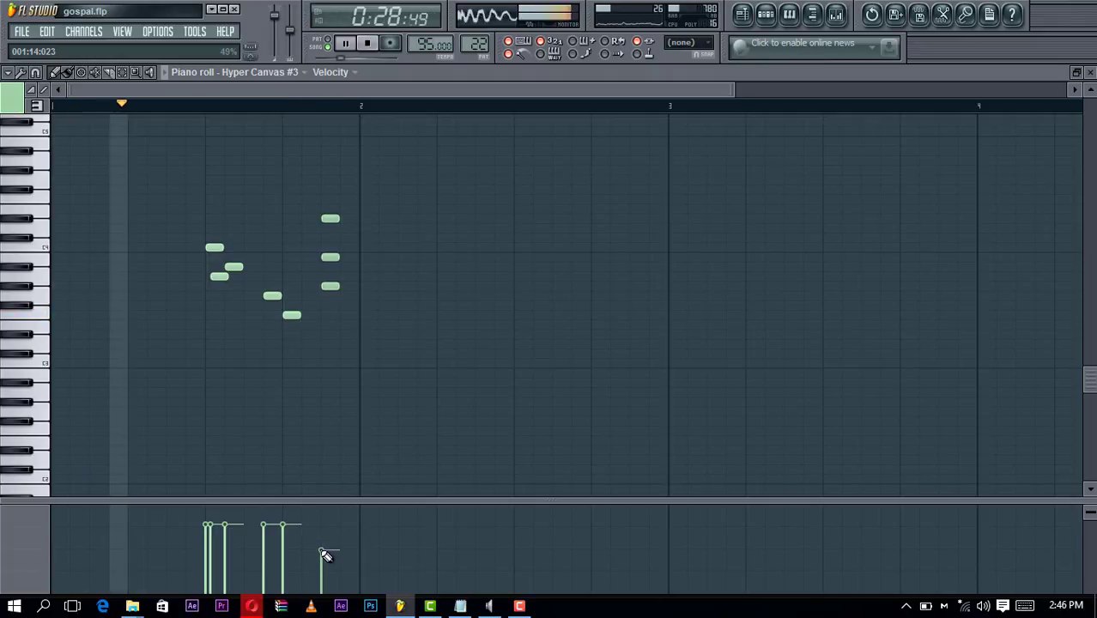
{"action": "key", "text": "space"}
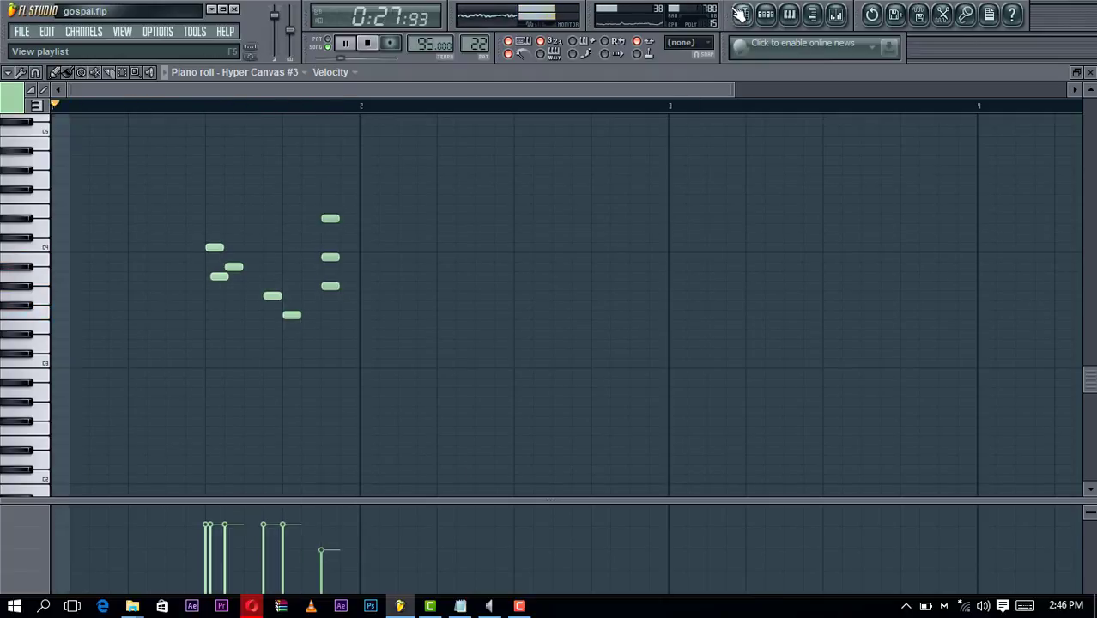
In the playlist, unmute Track 1 and Track 7 while playing the arrangement from bar 4 and from bar 12
{"action": "left_click", "coordinate": [738, 13]}
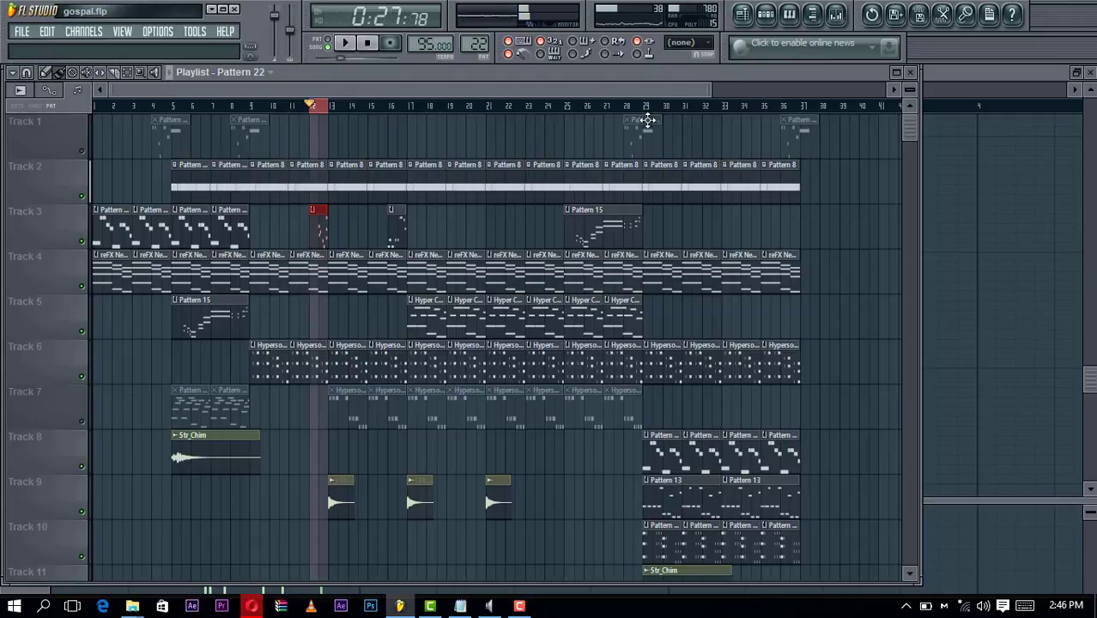
{"action": "left_click", "coordinate": [153, 107]}
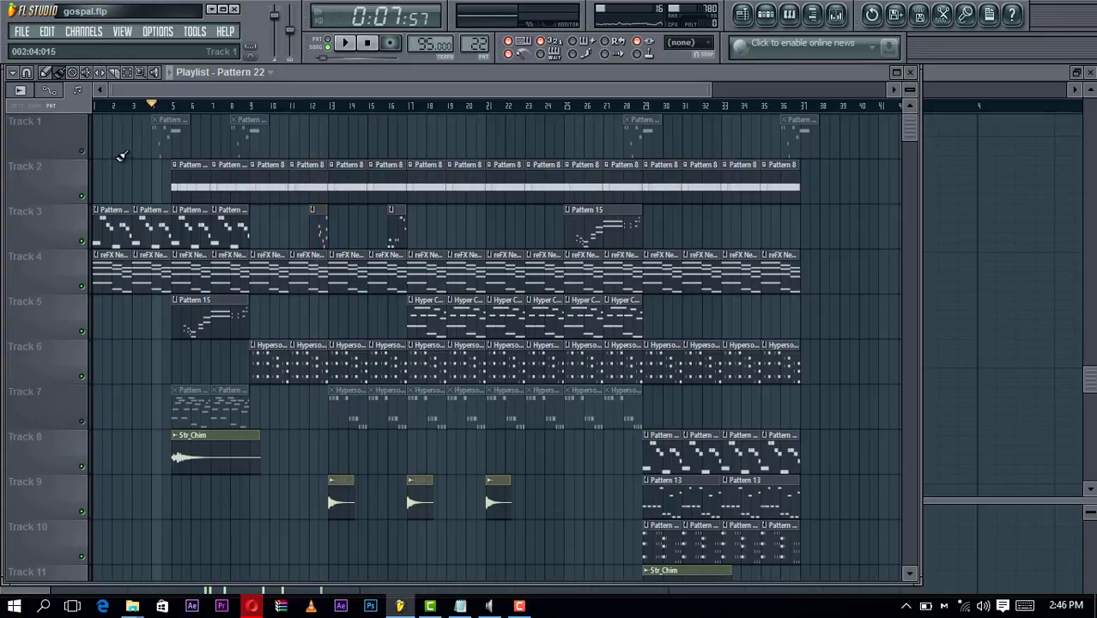
{"action": "left_click", "coordinate": [83, 152]}
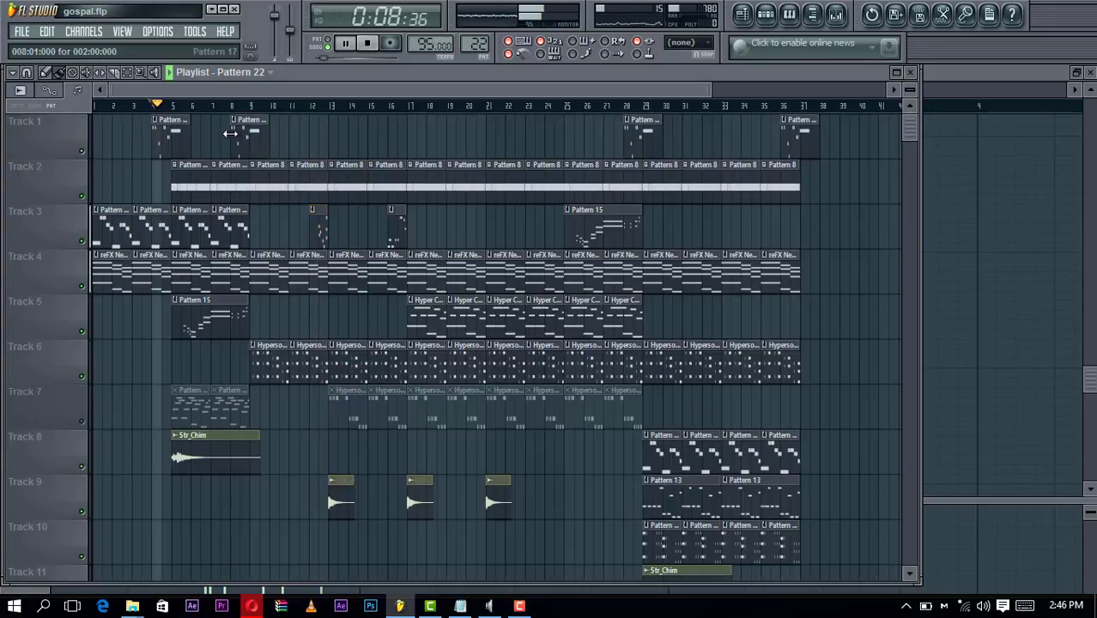
{"action": "left_click", "coordinate": [311, 111]}
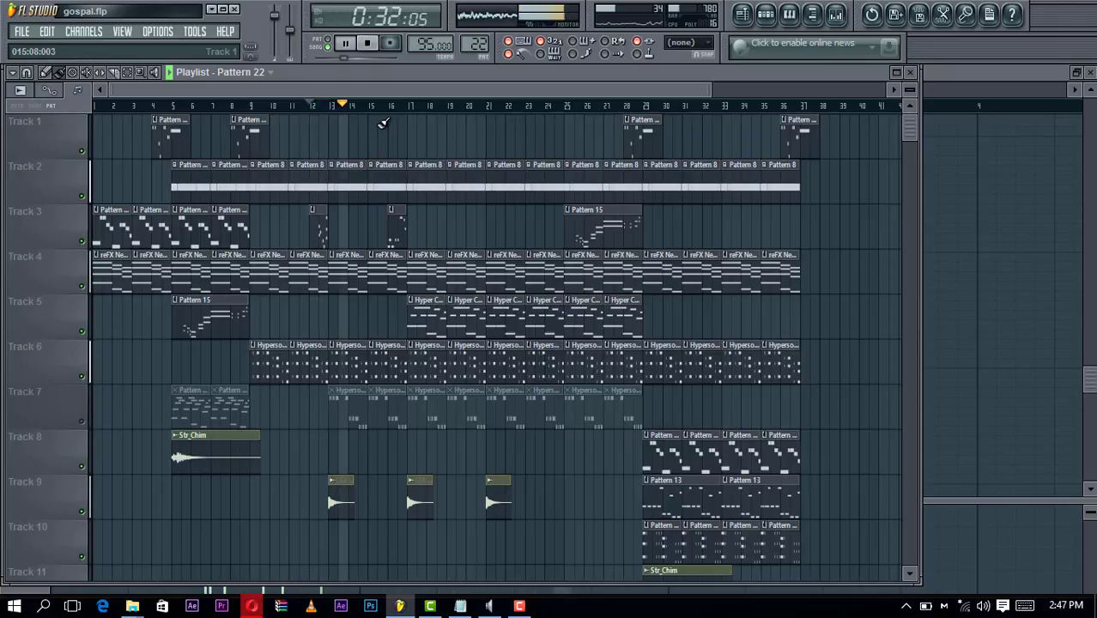
{"action": "left_click", "coordinate": [84, 421]}
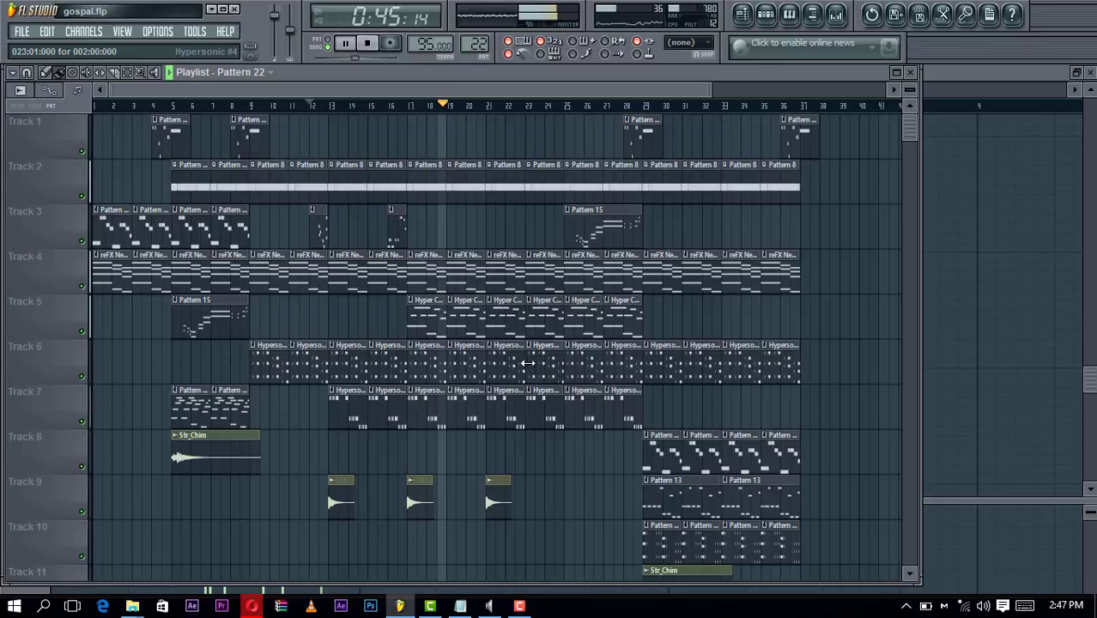
{"action": "key", "text": "space"}
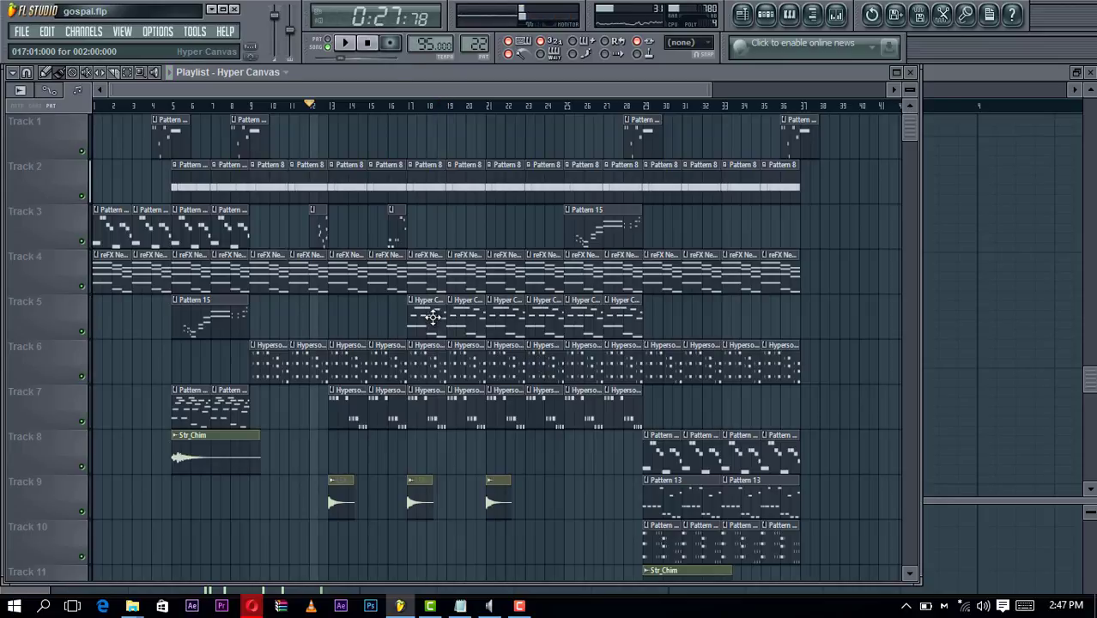
Open the Hyper Canvas clip at bar 17 of Track 5 in the piano roll and listen to it in pattern mode
{"action": "double_click", "coordinate": [432, 318]}
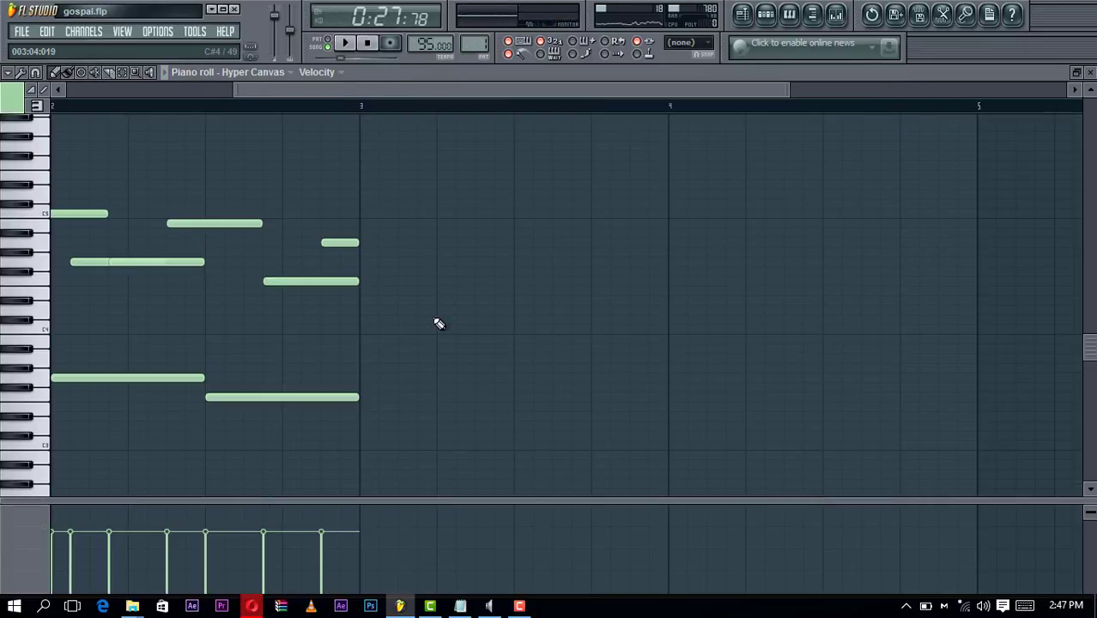
{"action": "left_click_drag", "start_coordinate": [235, 90], "coordinate": [174, 93]}
{"action": "left_click", "coordinate": [329, 42]}
{"action": "key", "text": "space"}
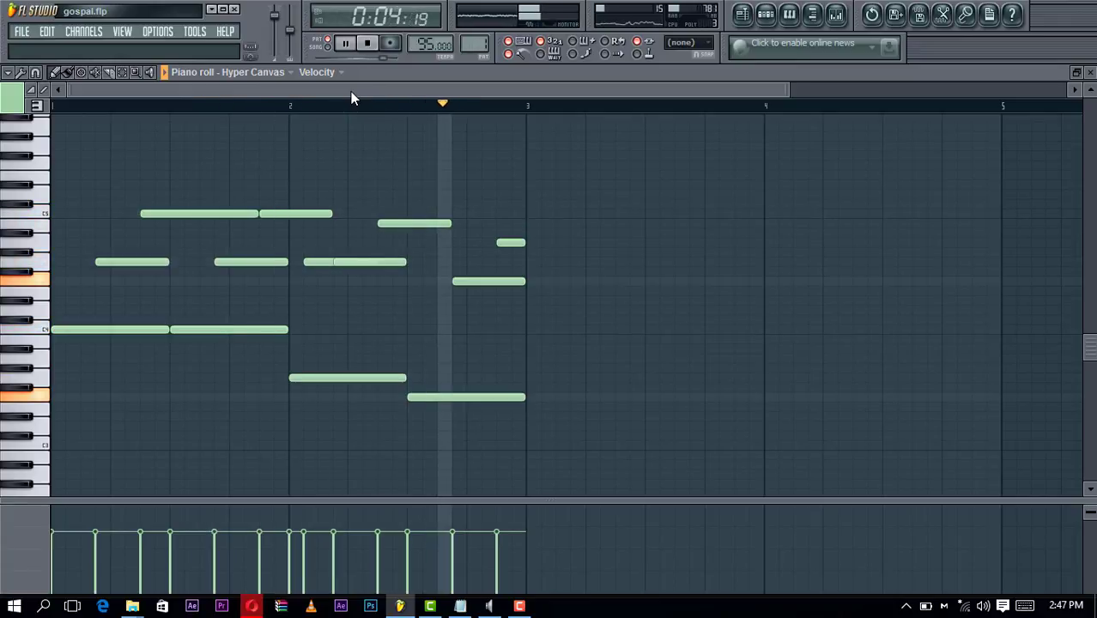
{"action": "key", "text": "space"}
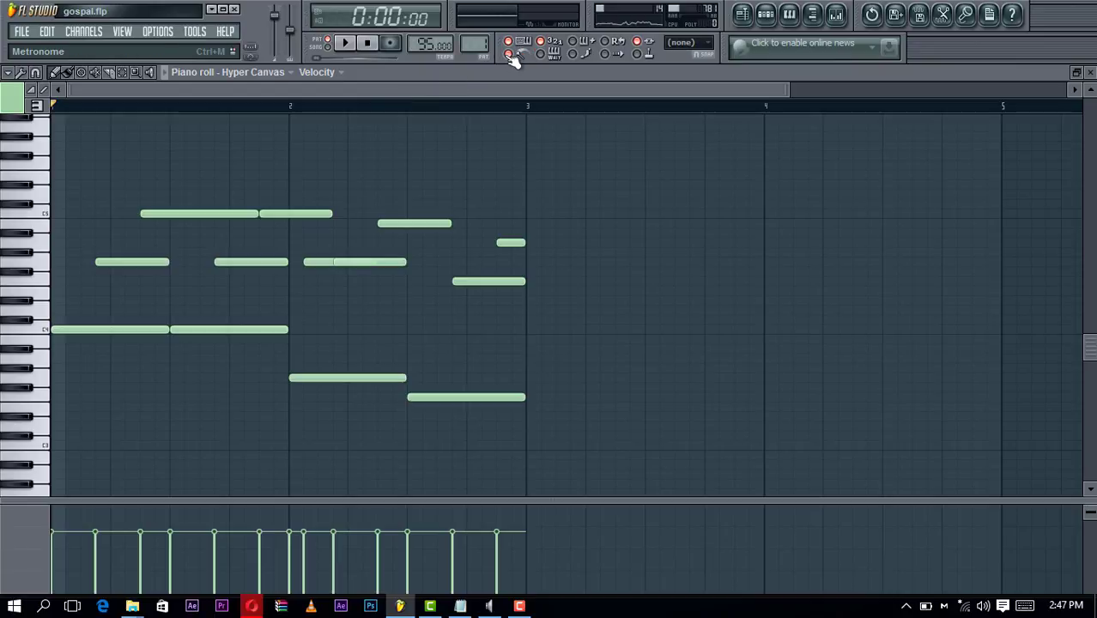
Open the reFX Nexus pattern from Track 4 and copy the reFX Nexus channel's notes
{"action": "key", "text": "Escape"}
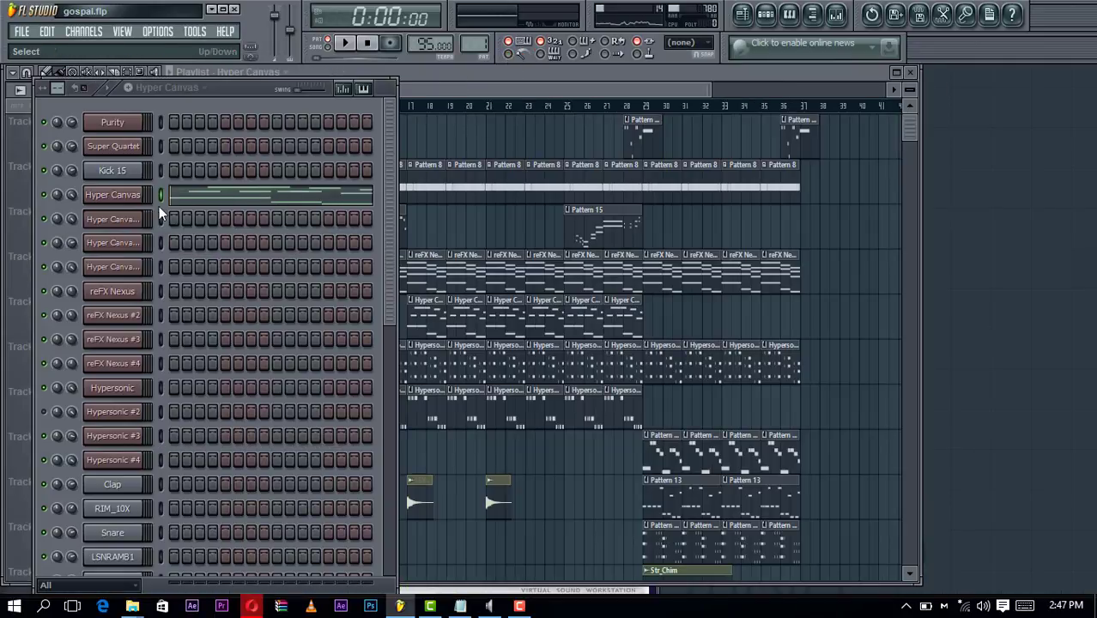
{"action": "left_click", "coordinate": [503, 74]}
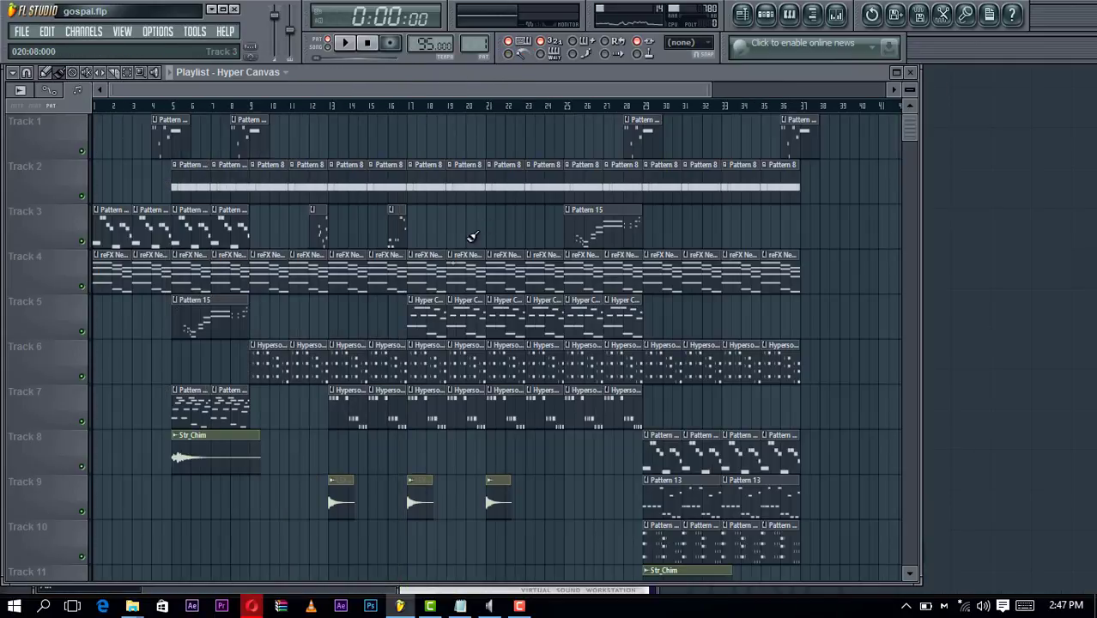
{"action": "double_click", "coordinate": [430, 280]}
{"action": "key", "text": "Escape"}
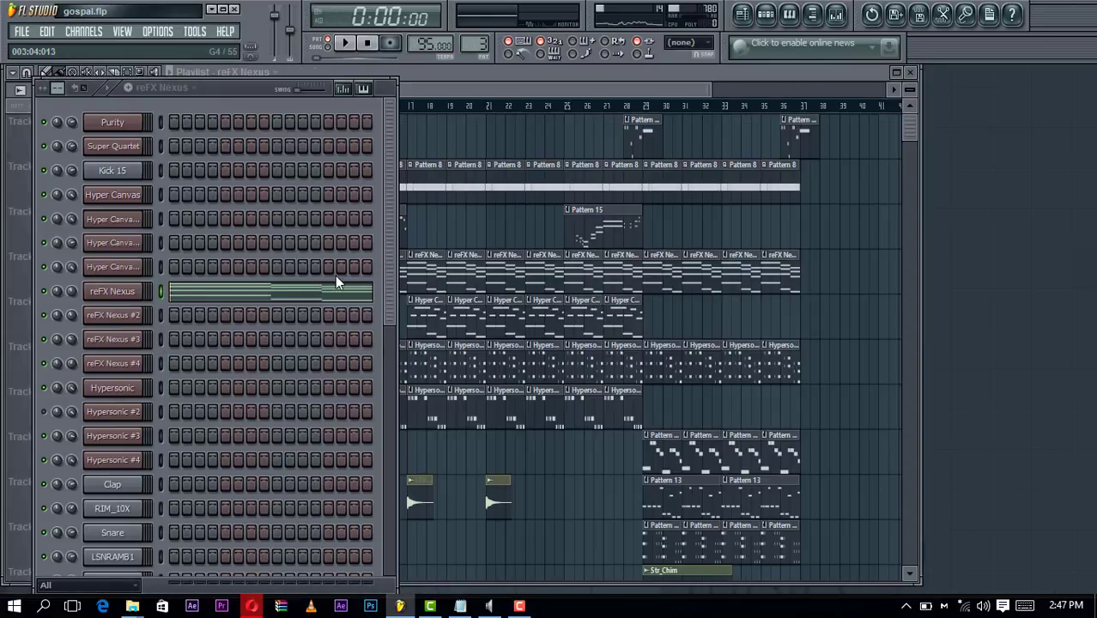
{"action": "right_click", "coordinate": [121, 292]}
{"action": "mouse_move", "coordinate": [201, 371]}
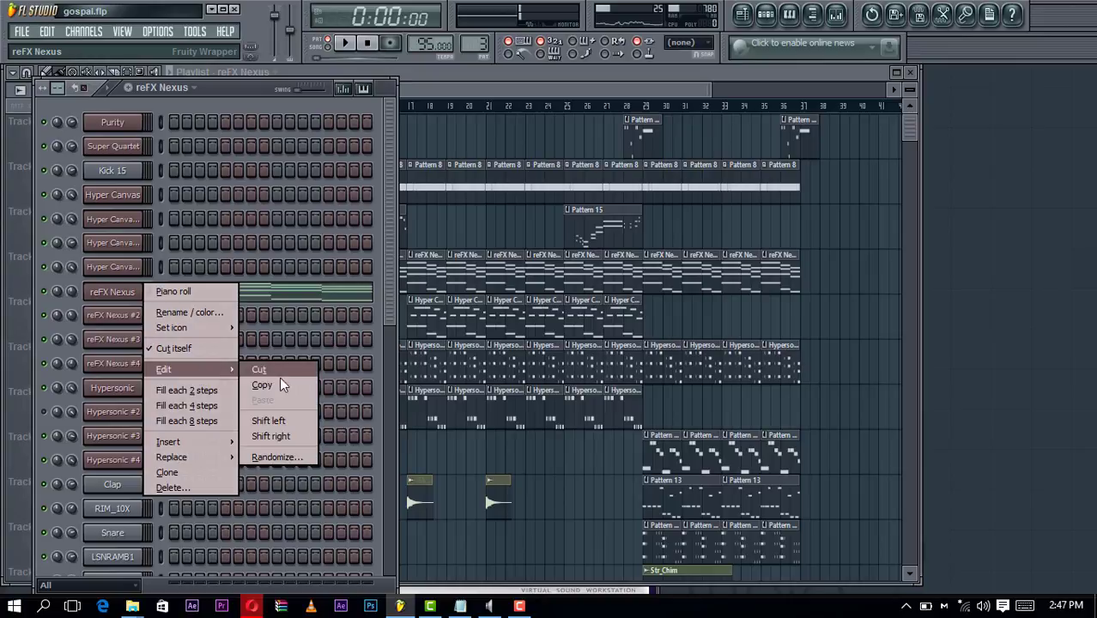
{"action": "left_click", "coordinate": [279, 381]}
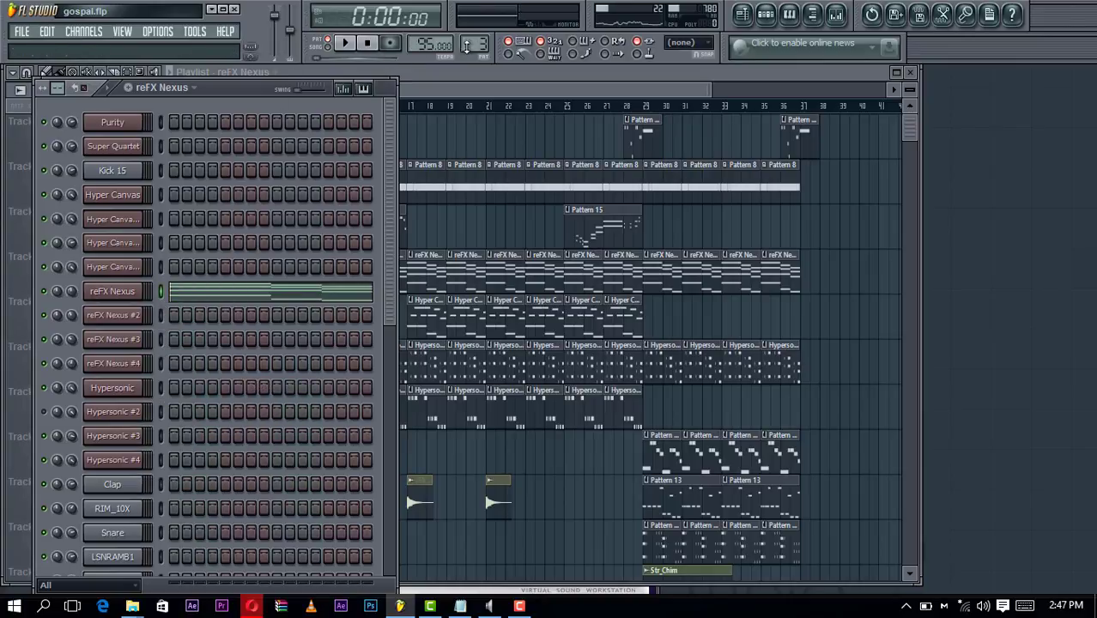
In Pattern 25, insert a Sampler channel above Kick 15 and paste the copied chord notes into it
{"action": "scroll", "coordinate": [477, 43], "scroll_direction": "up", "scroll_amount": 20}
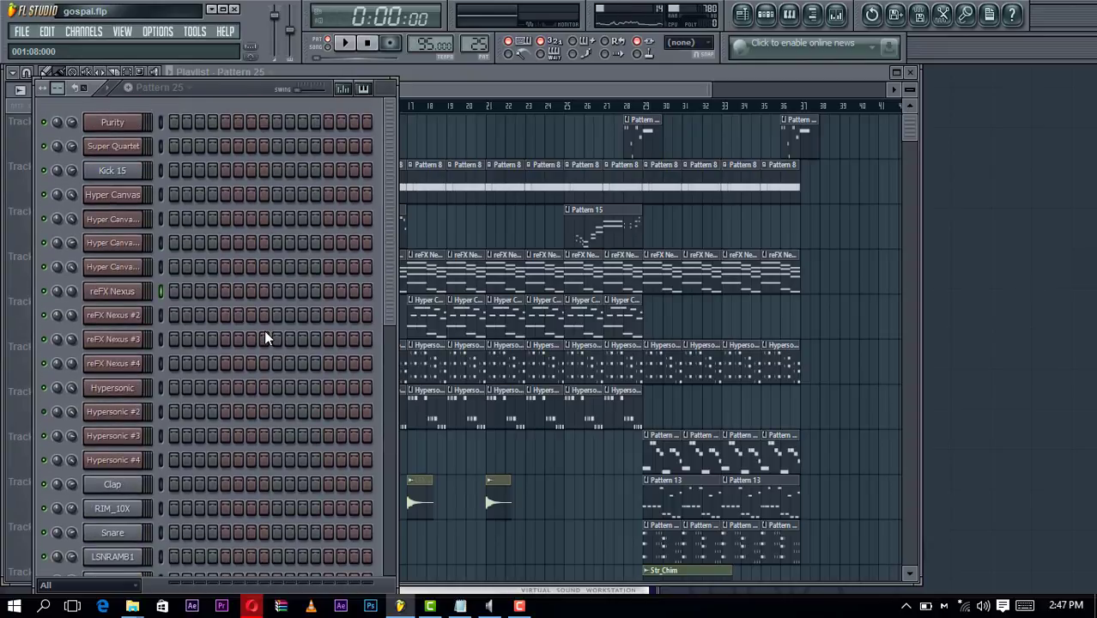
{"action": "right_click", "coordinate": [125, 174]}
{"action": "mouse_move", "coordinate": [214, 344]}
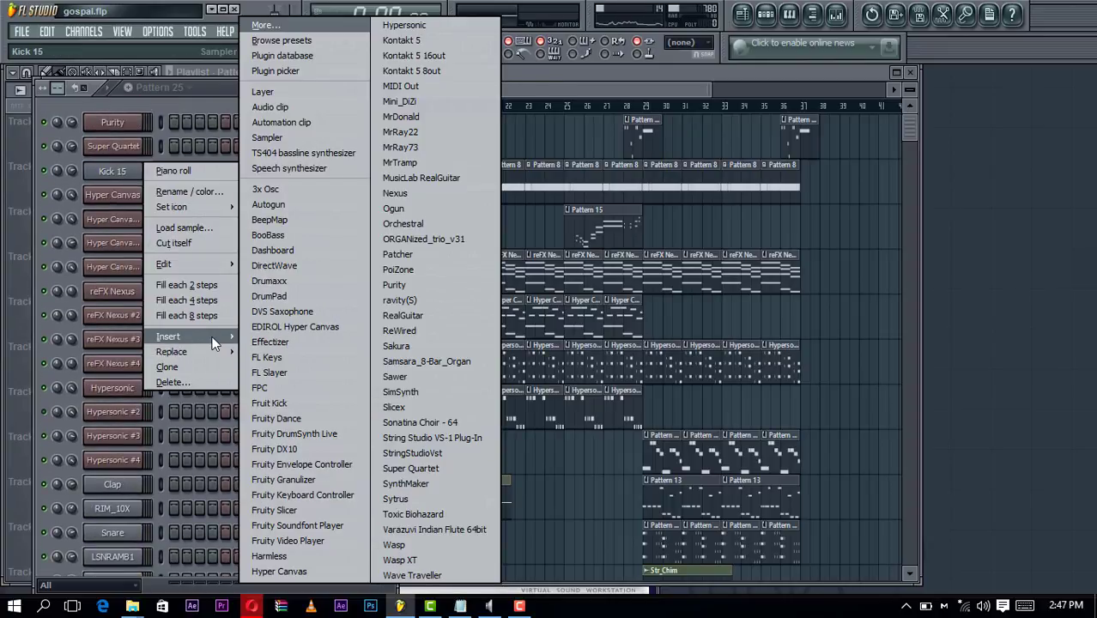
{"action": "left_click", "coordinate": [267, 139]}
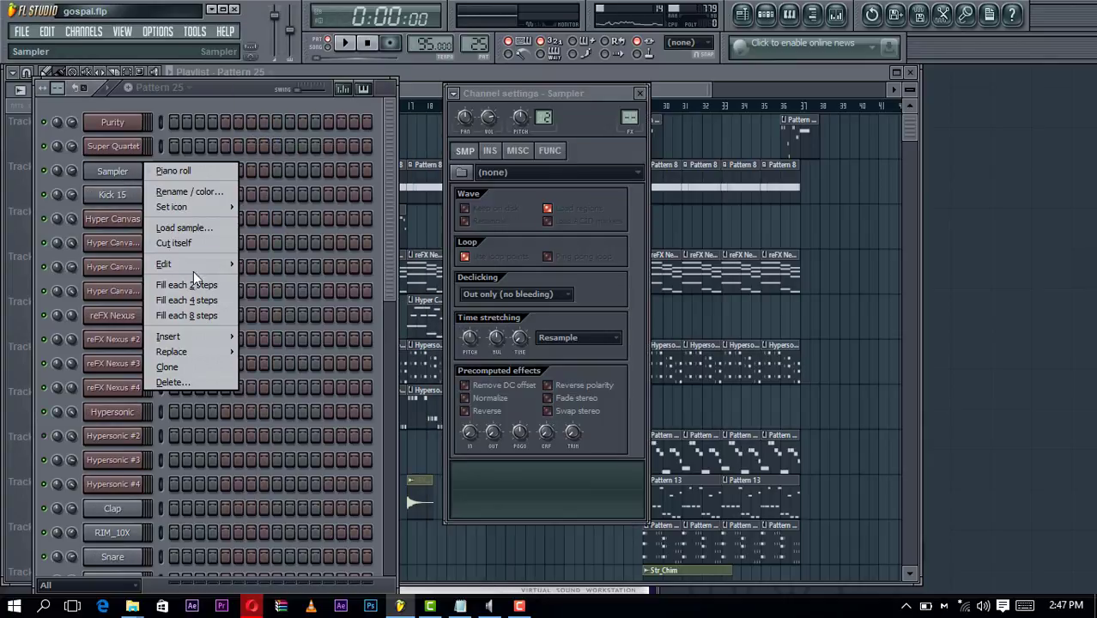
{"action": "mouse_move", "coordinate": [197, 263]}
{"action": "left_click", "coordinate": [279, 293]}
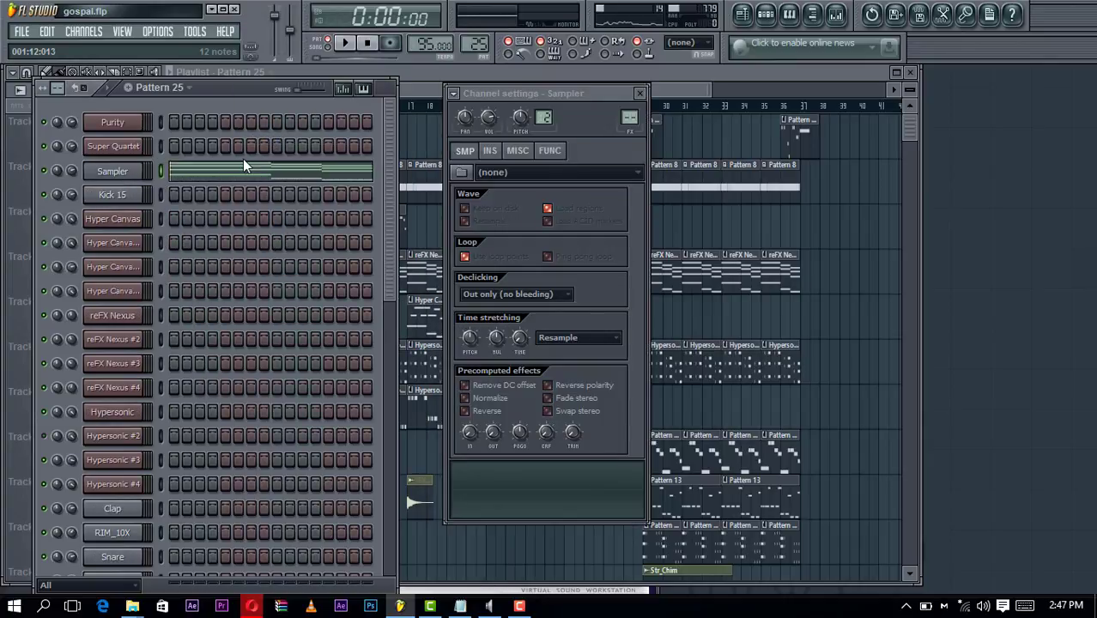
{"action": "key", "text": "space"}
{"action": "key", "text": "space"}
Open the Hyper Canvas channel's piano roll and add an eight-step C4 note at the start of bar 1
{"action": "left_click", "coordinate": [131, 223]}
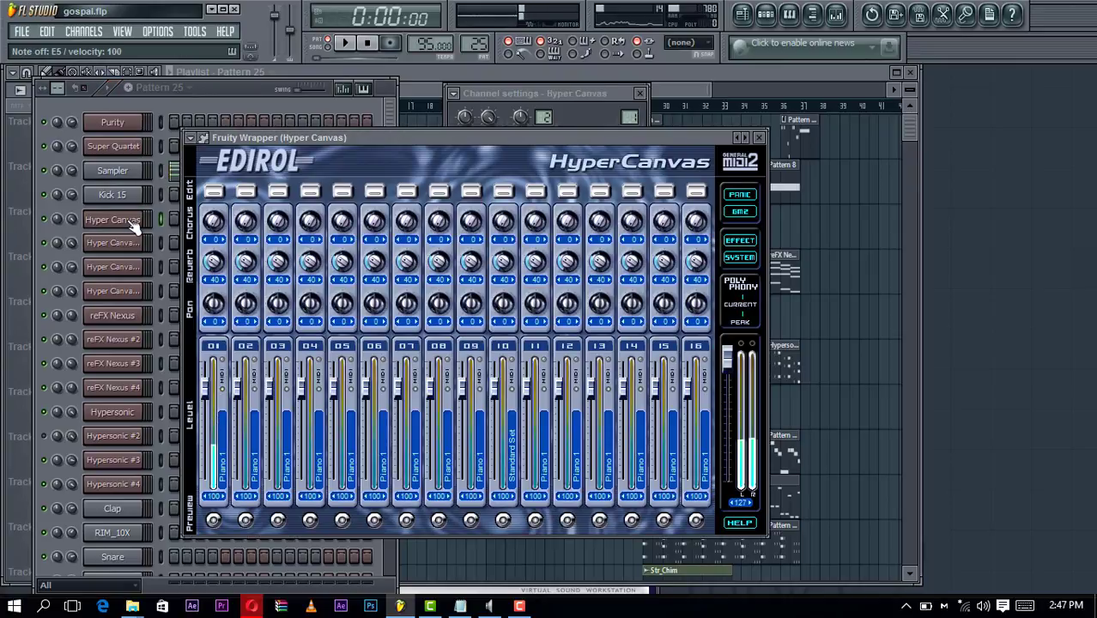
{"action": "right_click", "coordinate": [135, 221]}
{"action": "left_click", "coordinate": [215, 232]}
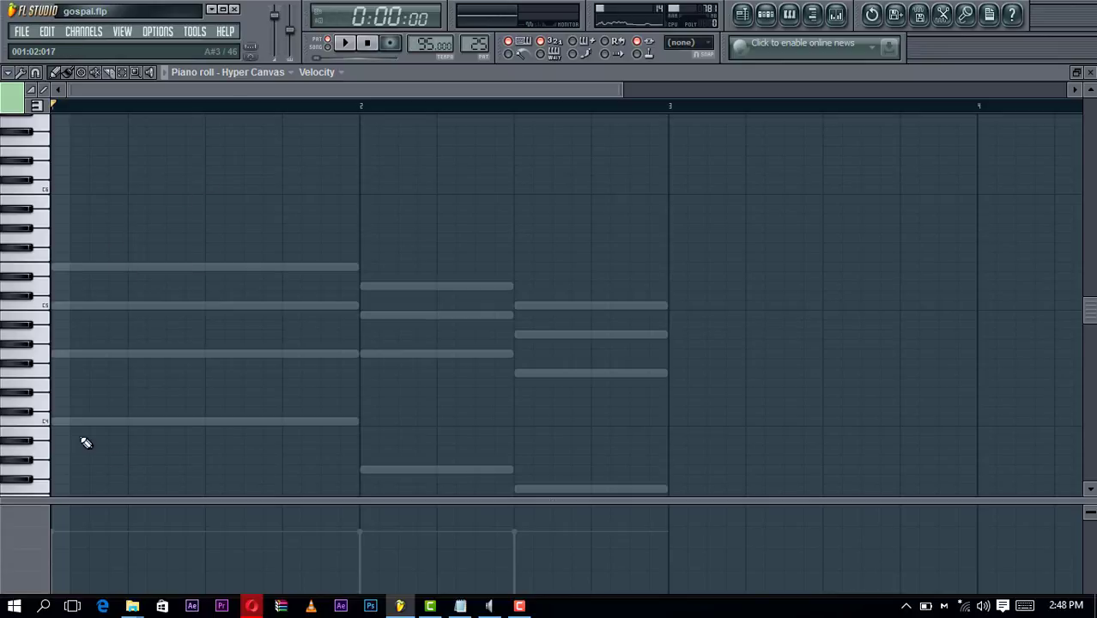
{"action": "left_click", "coordinate": [60, 421]}
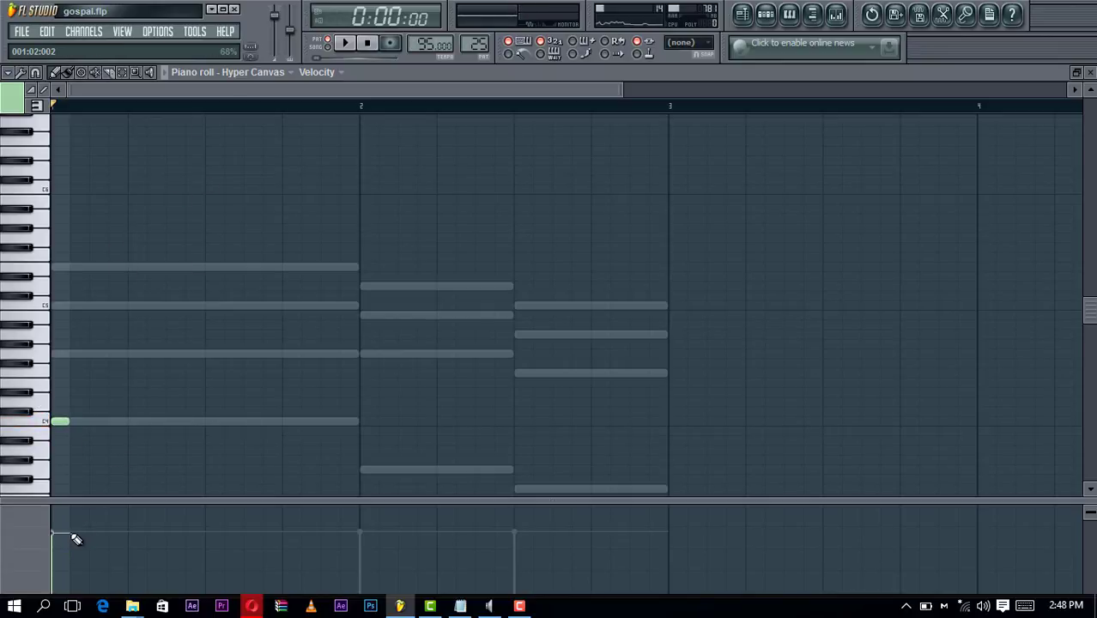
{"action": "left_click_drag", "start_coordinate": [74, 425], "coordinate": [204, 421]}
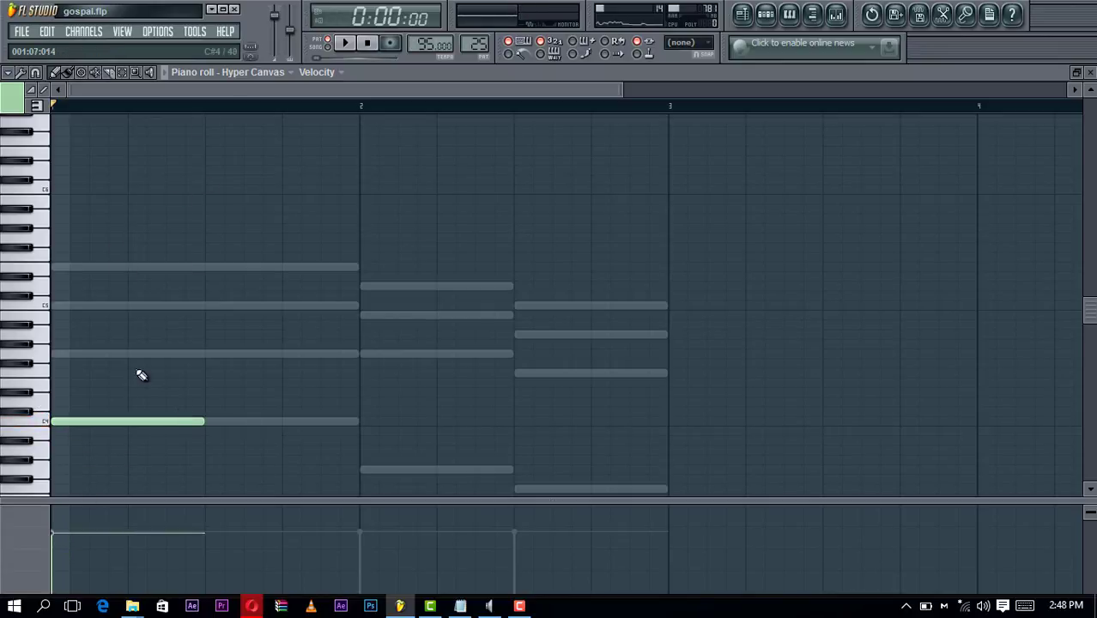
{"action": "key", "text": "space"}
Add eight-step notes in bar 1: G4 at step 3, E5 at step 5, D5 at step 7 and C5 at step 9
{"action": "left_click", "coordinate": [96, 354]}
{"action": "left_click", "coordinate": [138, 259]}
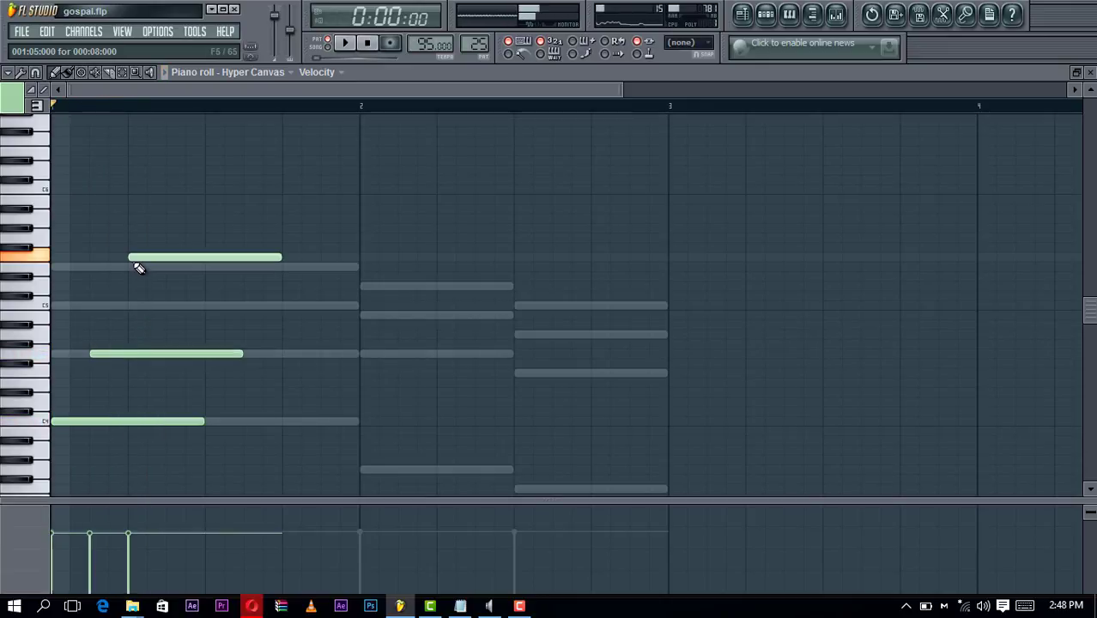
{"action": "left_click_drag", "start_coordinate": [138, 271], "coordinate": [148, 283]}
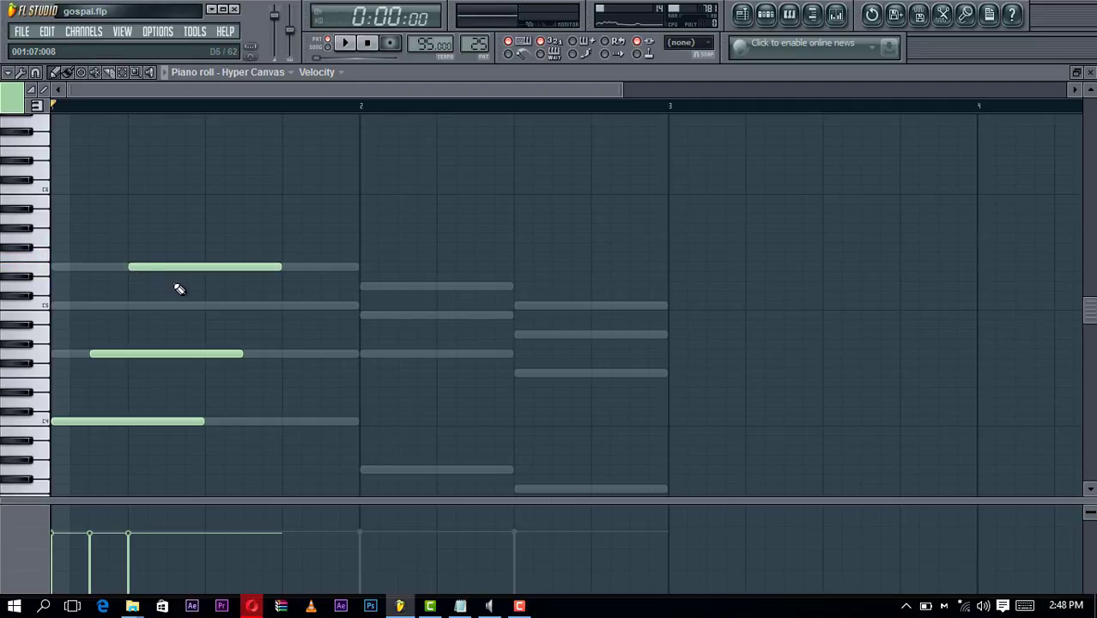
{"action": "left_click", "coordinate": [172, 286]}
{"action": "left_click", "coordinate": [215, 306]}
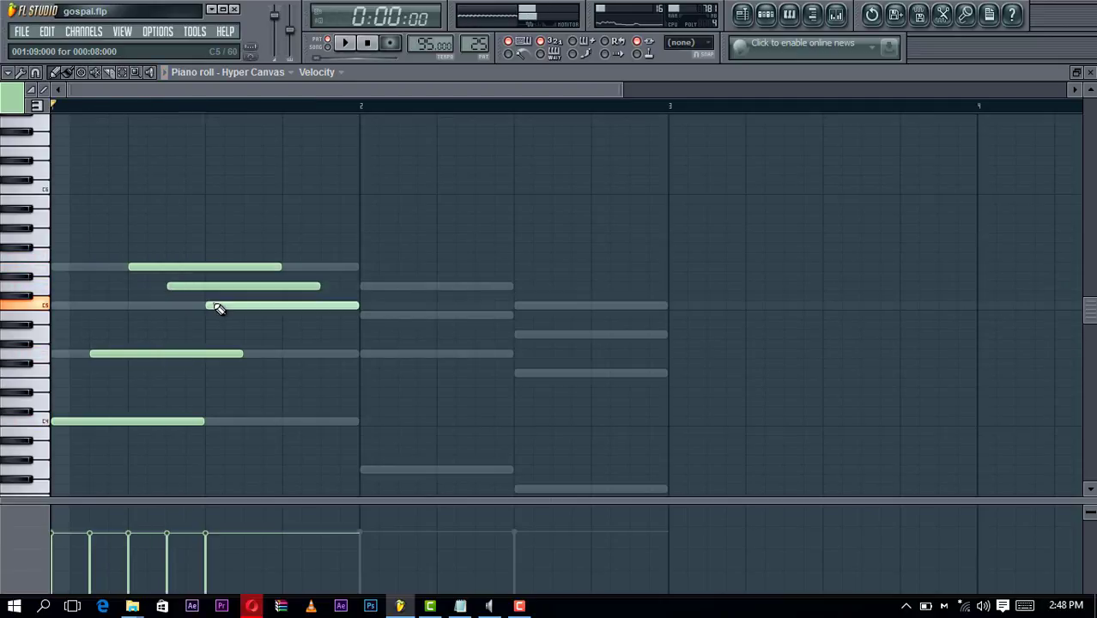
Add eight-step B4 and G4 notes at steps 12 and 15 of bar 1, auditioning G4 at step 13 first
{"action": "left_click", "coordinate": [271, 316]}
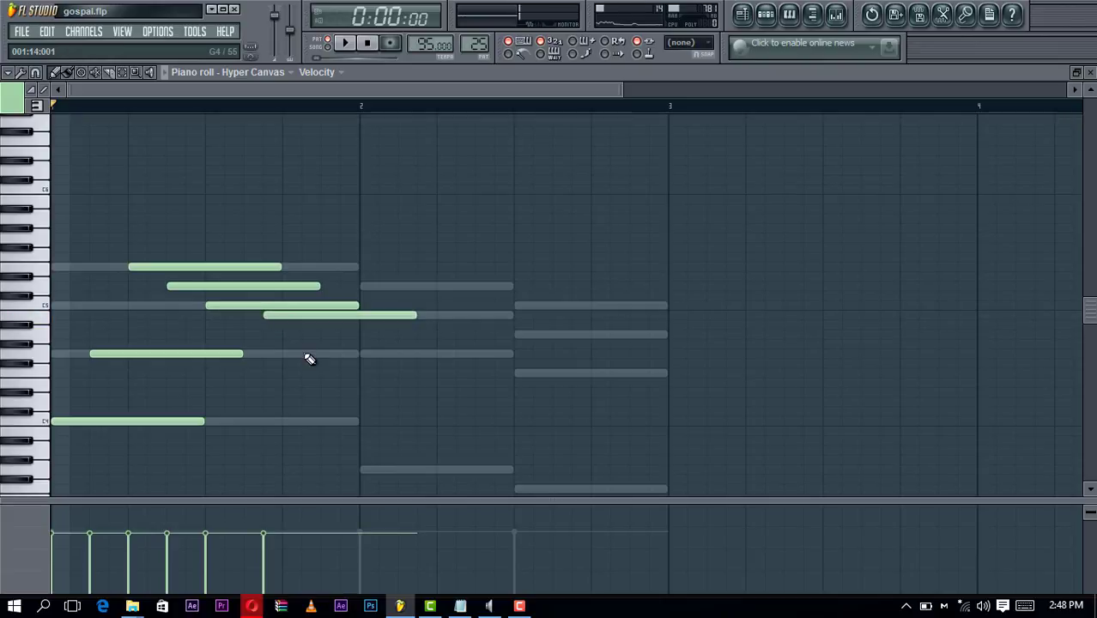
{"action": "left_click", "coordinate": [287, 354]}
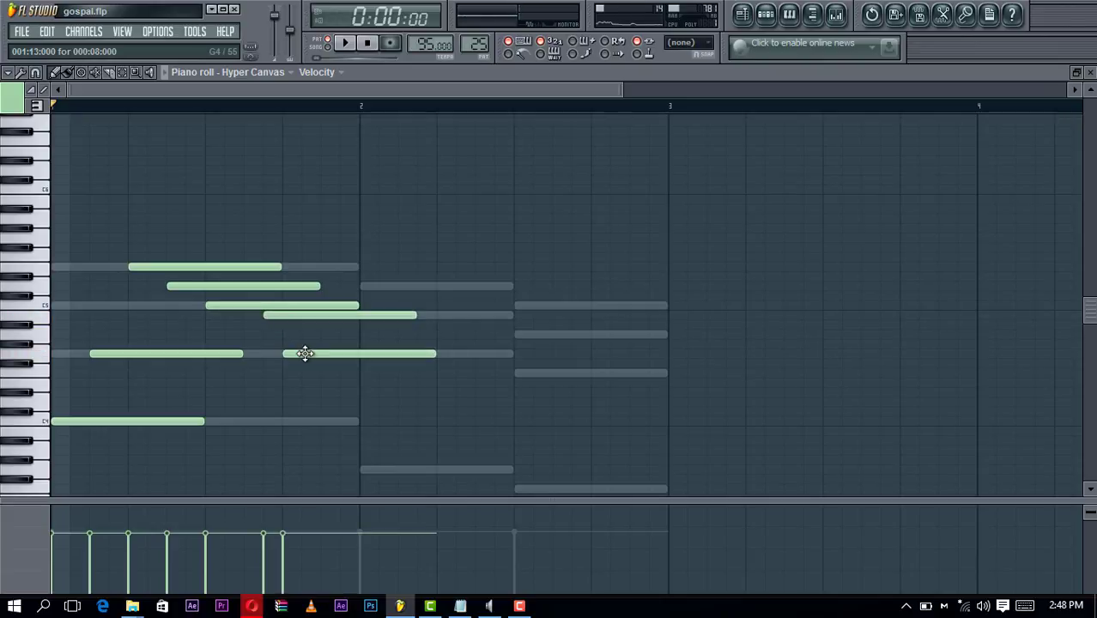
{"action": "key", "text": "space"}
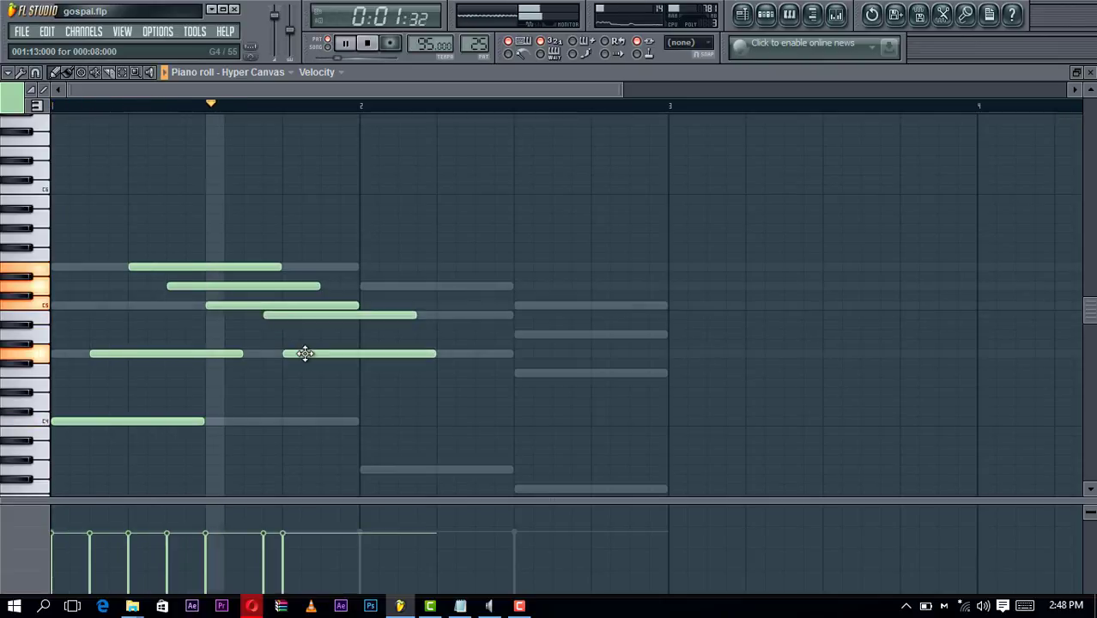
{"action": "left_click_drag", "start_coordinate": [301, 354], "coordinate": [340, 353]}
{"action": "key", "text": "space"}
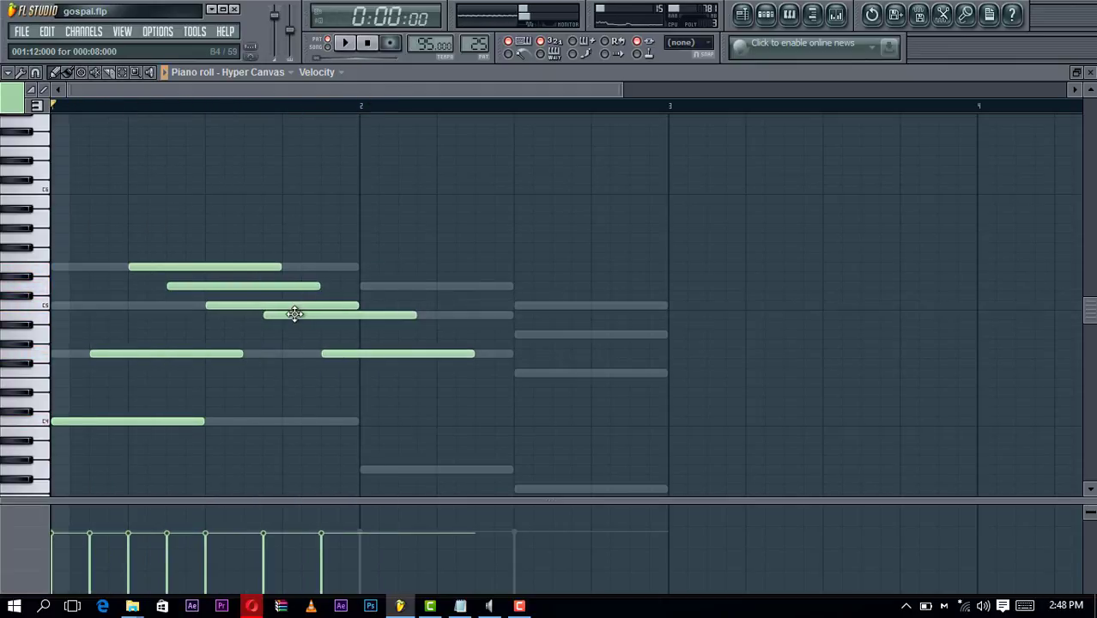
In bar 1, move the B4 note to step 11 and the last G4 to step 13, and add an eight-step C4 at step 15
{"action": "left_click_drag", "start_coordinate": [293, 314], "coordinate": [278, 315]}
{"action": "key", "text": "space"}
{"action": "left_click_drag", "start_coordinate": [341, 355], "coordinate": [314, 354]}
{"action": "key", "text": "space"}
{"action": "left_click", "coordinate": [327, 421]}
{"action": "key", "text": "space"}
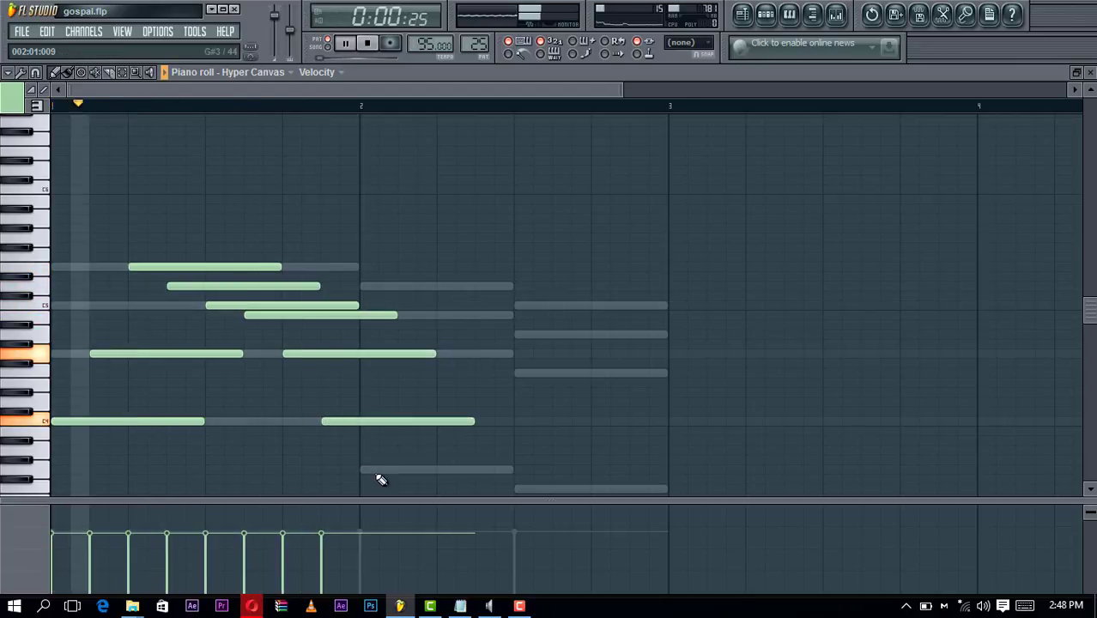
Start bar 2 with G3 and a six-step G4 at step 3, and shorten bar 1's last G4 to six steps and last C4 to three
{"action": "left_click", "coordinate": [364, 471]}
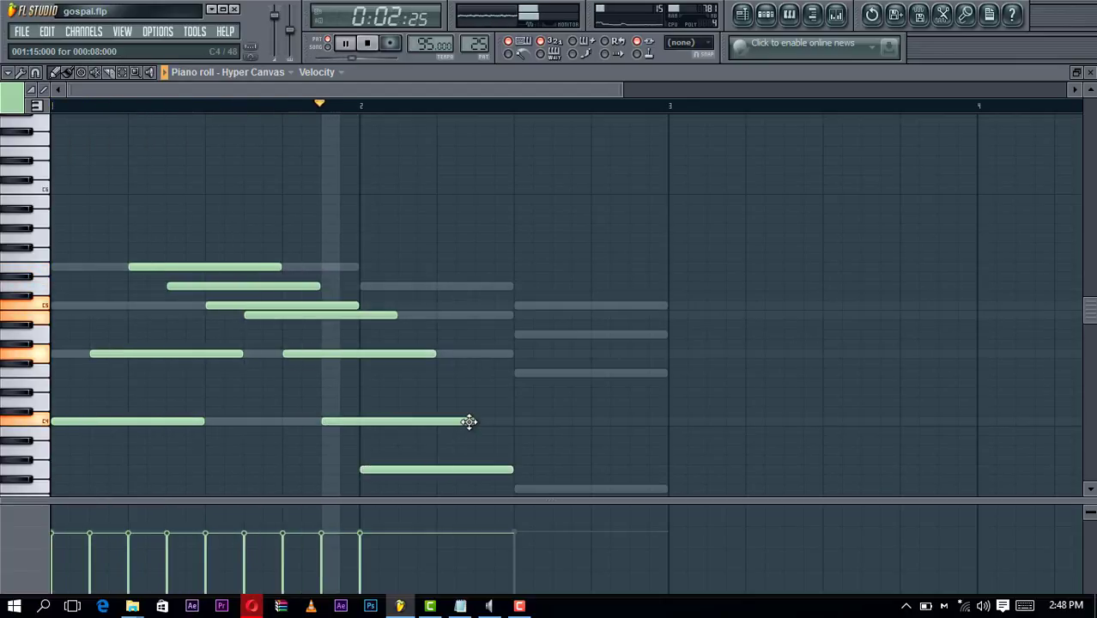
{"action": "left_click_drag", "start_coordinate": [469, 422], "coordinate": [392, 421]}
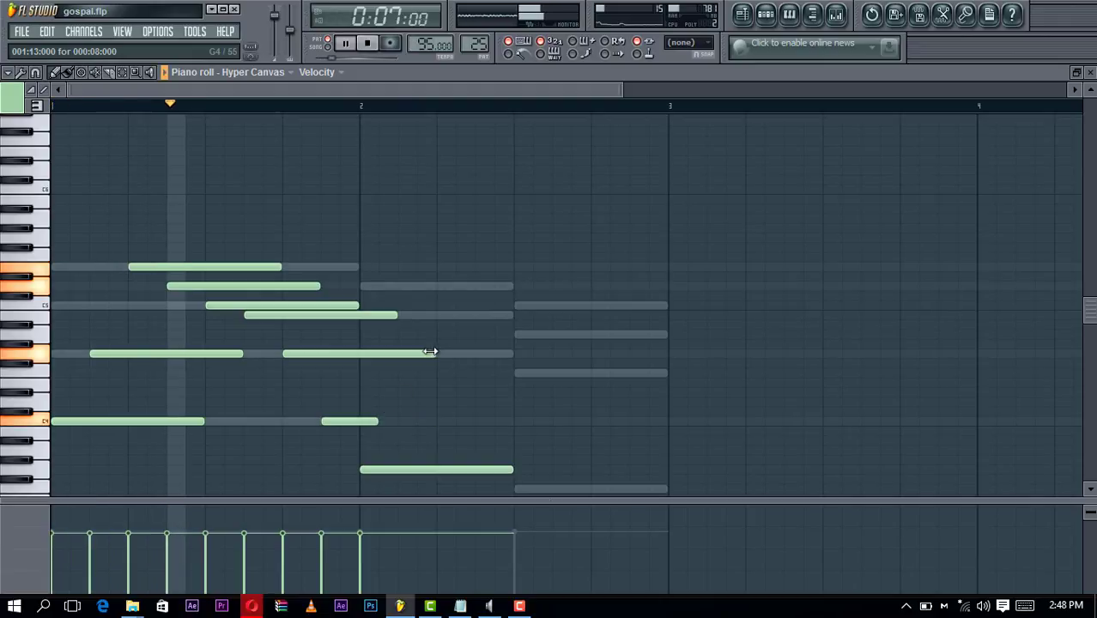
{"action": "left_click", "coordinate": [402, 353]}
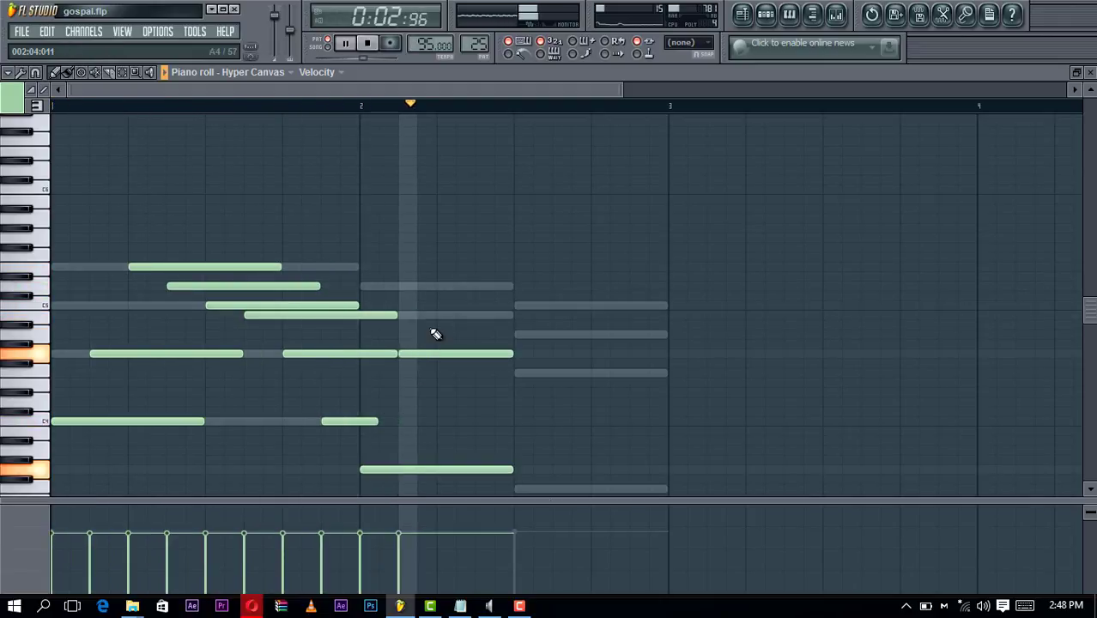
{"action": "key", "text": "space"}
Add six-step notes in bar 2: B4 at step 5, D5 at 7, F3 at 9, F4 at 11, A4 at 13 and C5 at 15
{"action": "left_click", "coordinate": [440, 316]}
{"action": "left_click", "coordinate": [477, 286]}
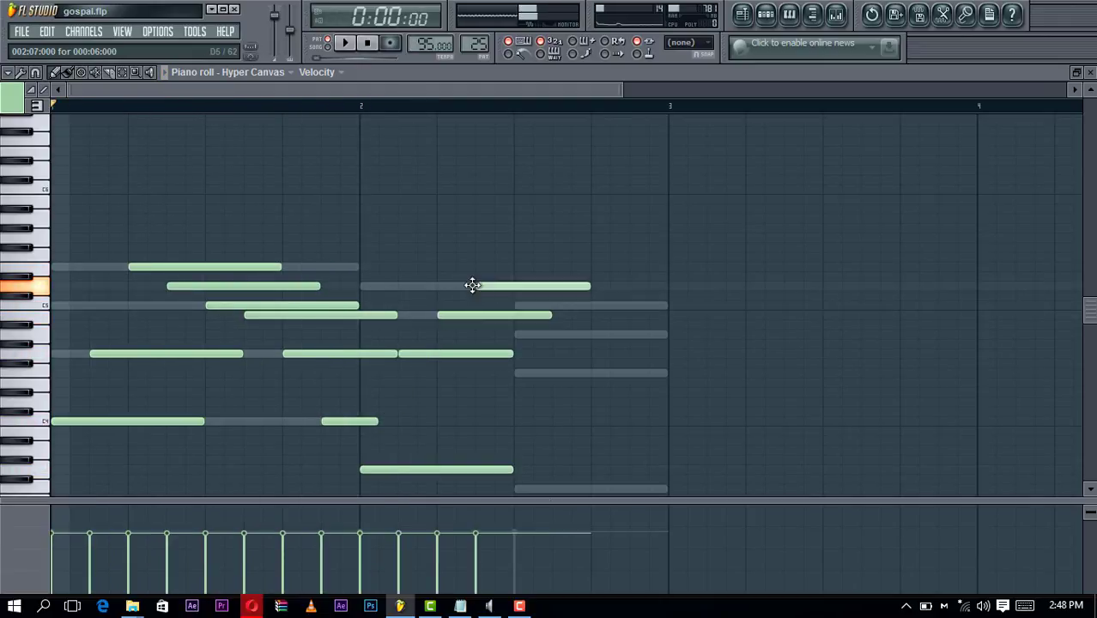
{"action": "left_click", "coordinate": [518, 491]}
{"action": "left_click", "coordinate": [554, 374]}
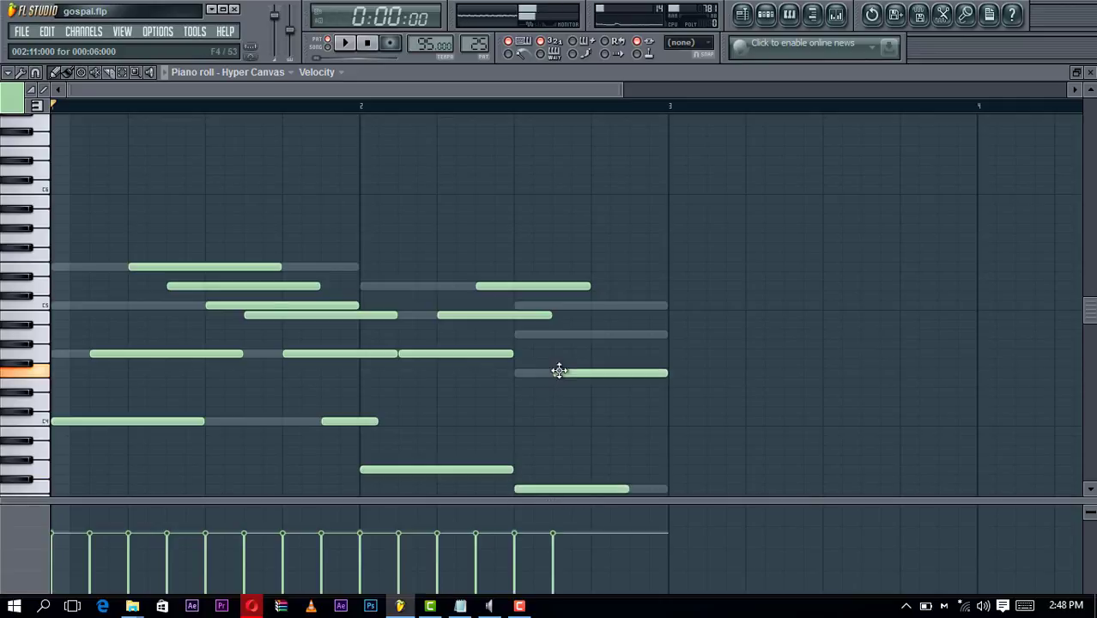
{"action": "left_click", "coordinate": [595, 335]}
{"action": "left_click", "coordinate": [633, 305]}
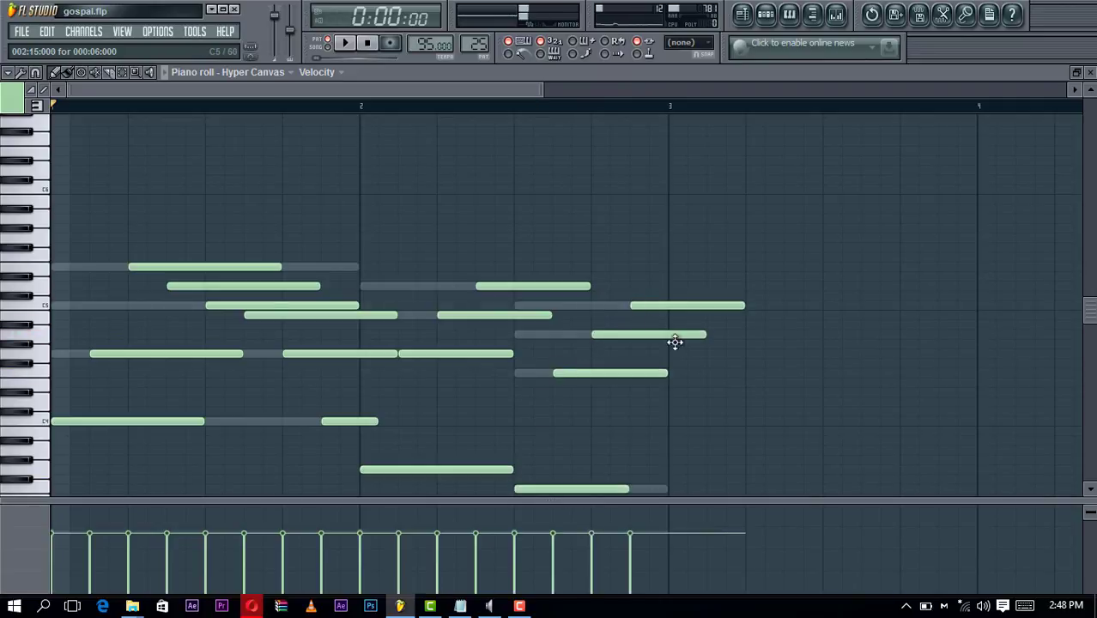
Select the last three notes of bar 2, shorten each to two steps and play back the pattern
{"action": "left_click_drag", "start_coordinate": [763, 407], "coordinate": [551, 241]}
{"action": "left_click_drag", "start_coordinate": [731, 311], "coordinate": [661, 310]}
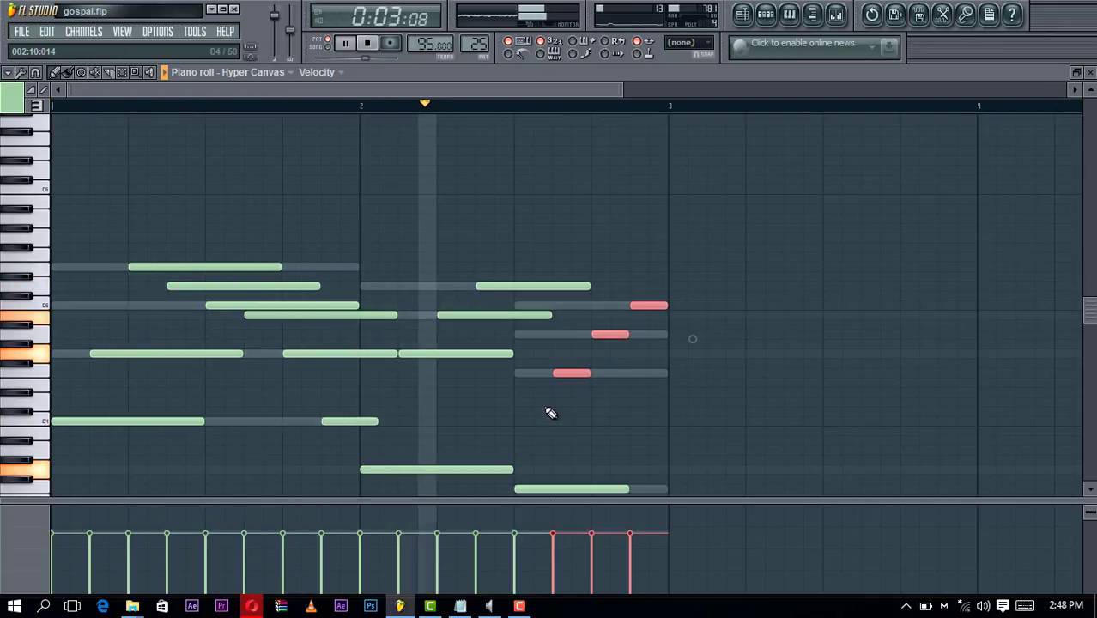
{"action": "scroll", "coordinate": [550, 412], "scroll_direction": "down", "scroll_amount": 3}
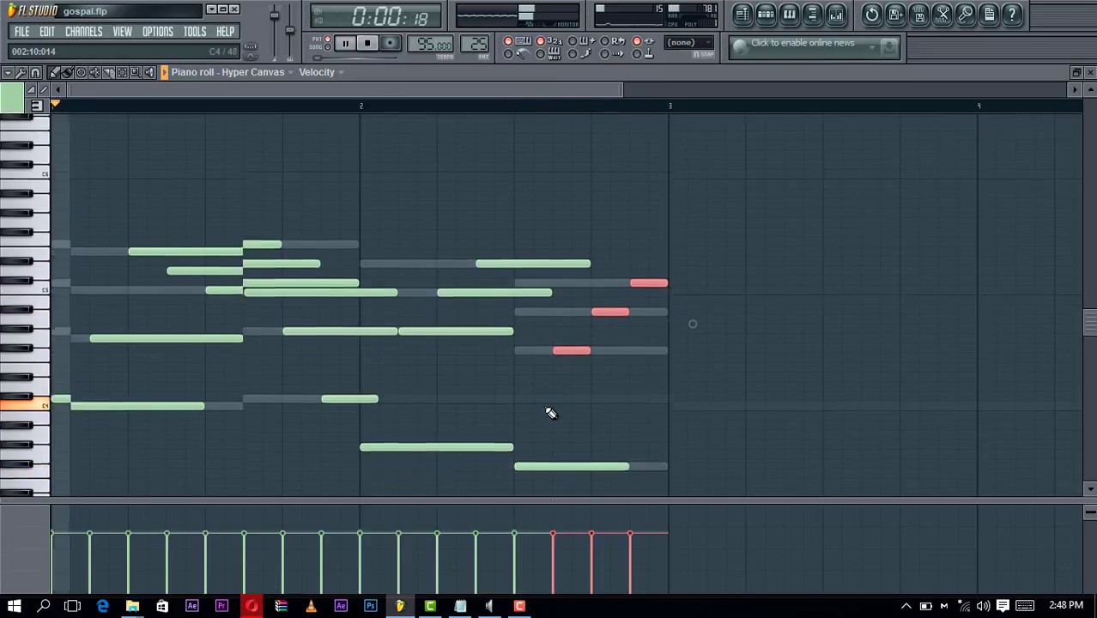
{"action": "key", "text": "space"}
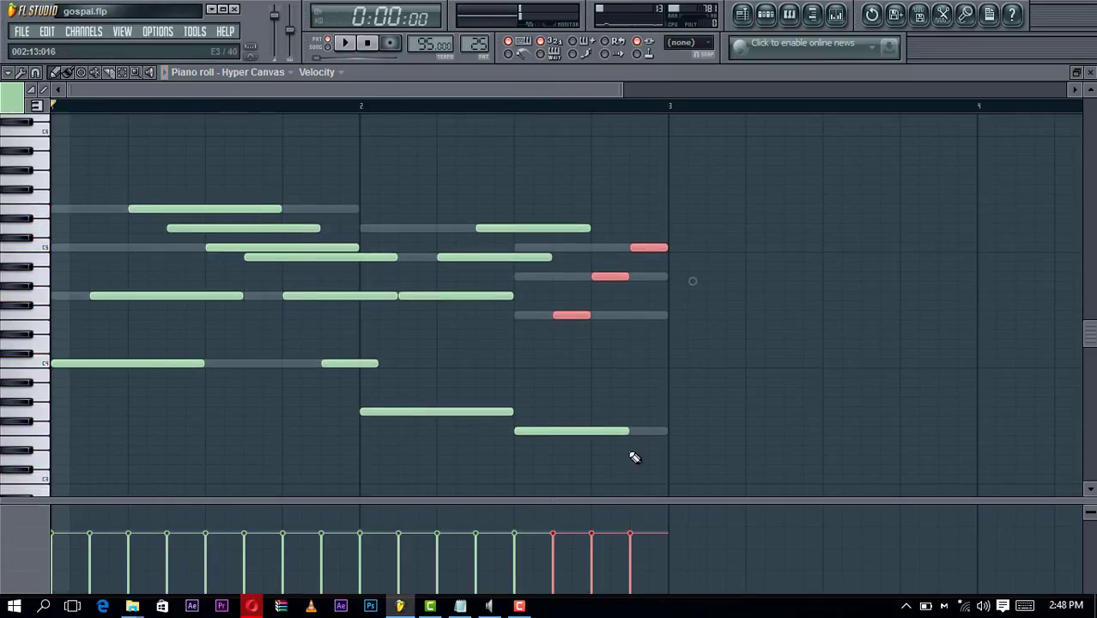
Delete all Hyper Canvas notes and restart bar 1 with five-step notes: C4 at step 1 and G4 at step 2
{"action": "left_click_drag", "start_coordinate": [652, 460], "coordinate": [45, 91]}
{"action": "key", "text": "Delete"}
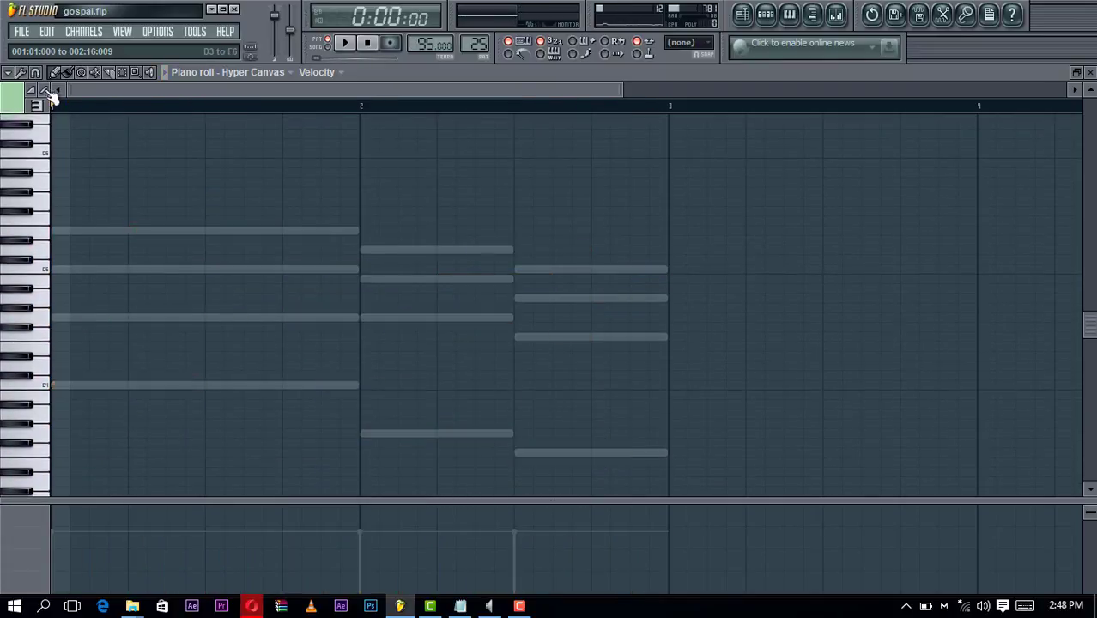
{"action": "left_click", "coordinate": [53, 385]}
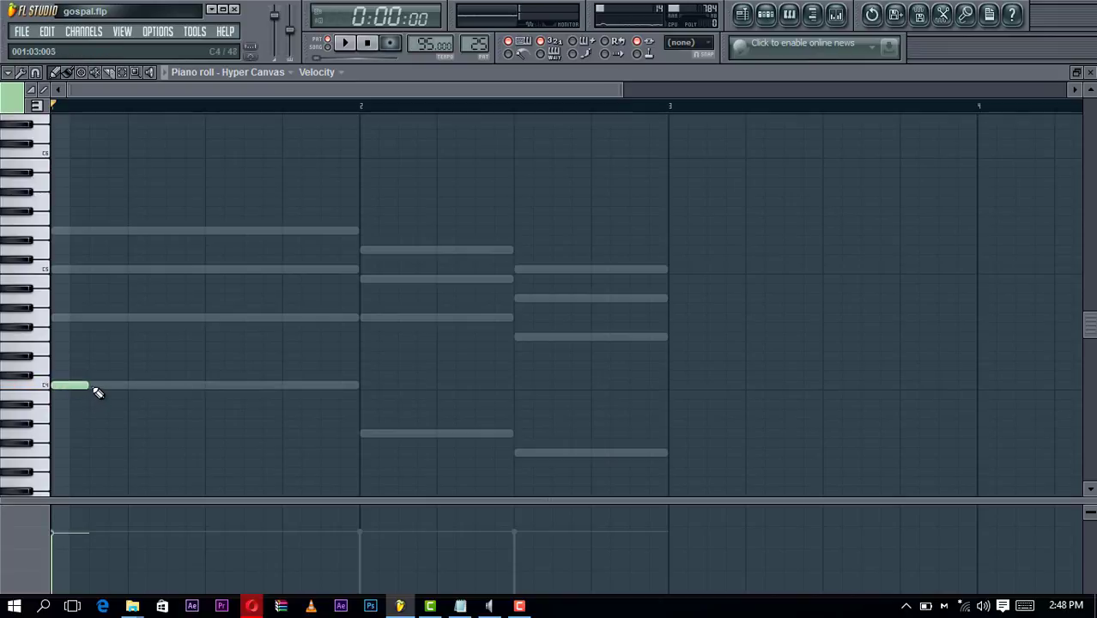
{"action": "left_click_drag", "start_coordinate": [112, 387], "coordinate": [146, 387]}
{"action": "left_click", "coordinate": [73, 319]}
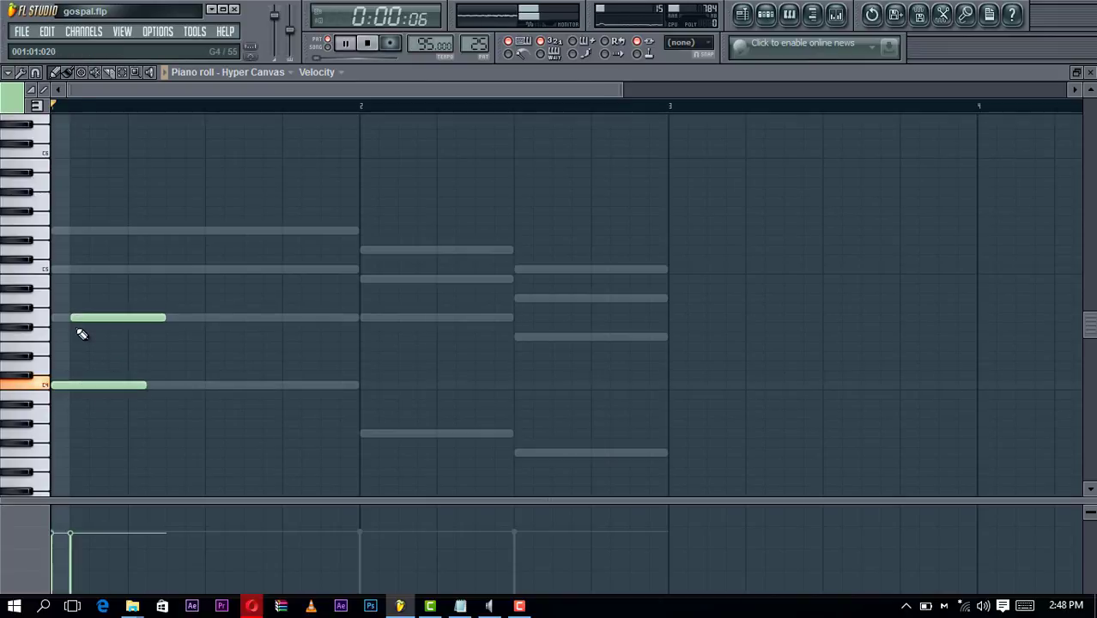
Add C5 notes at steps 4, 7, 9 and 12 of bar 1, lowering the first two from E5
{"action": "left_click", "coordinate": [120, 232]}
{"action": "key", "text": "space"}
{"action": "left_click_drag", "start_coordinate": [121, 231], "coordinate": [128, 273]}
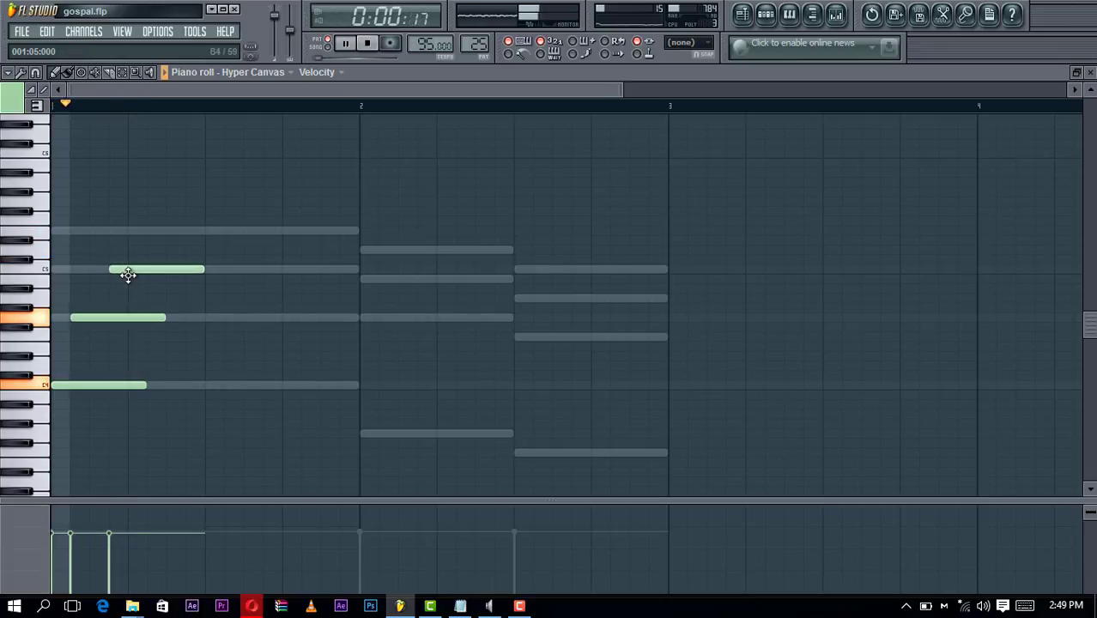
{"action": "left_click", "coordinate": [170, 231]}
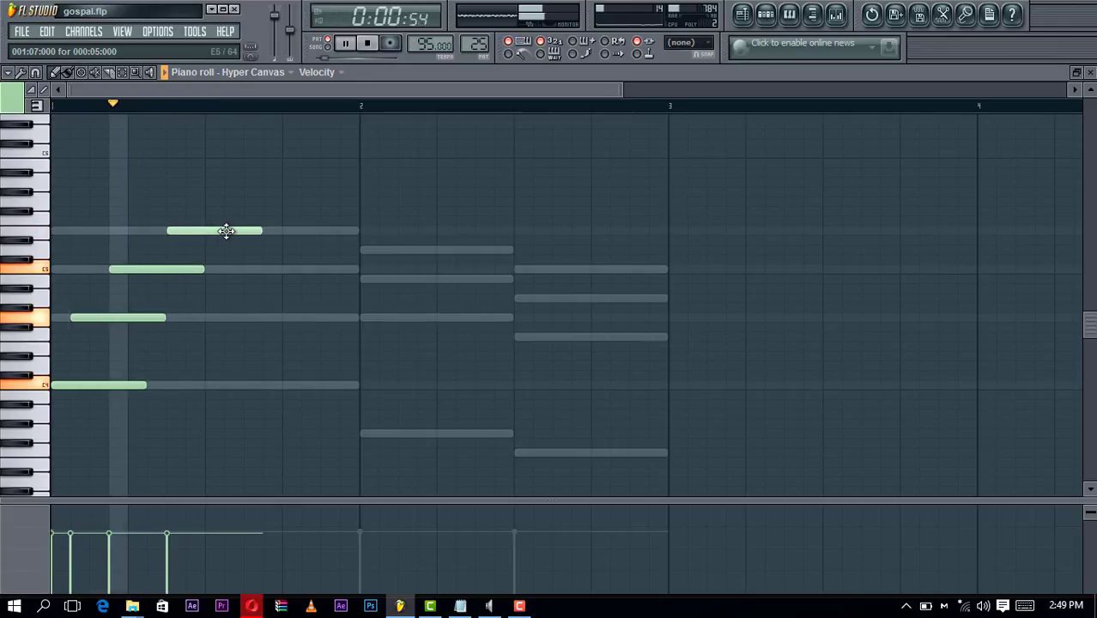
{"action": "left_click_drag", "start_coordinate": [226, 230], "coordinate": [225, 269]}
{"action": "left_click", "coordinate": [245, 272]}
{"action": "left_click", "coordinate": [268, 269]}
{"action": "key", "text": "space"}
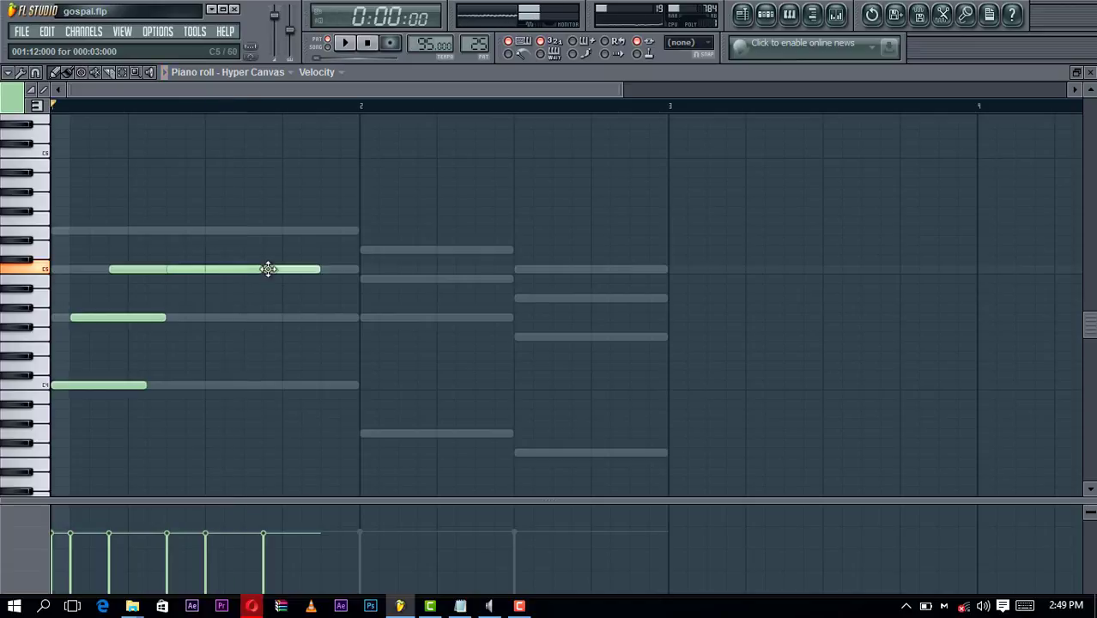
Try the last C5 of bar 1 at step 11, move it back to step 12 and audition it
{"action": "key", "text": "ctrl+z"}
{"action": "key", "text": "space"}
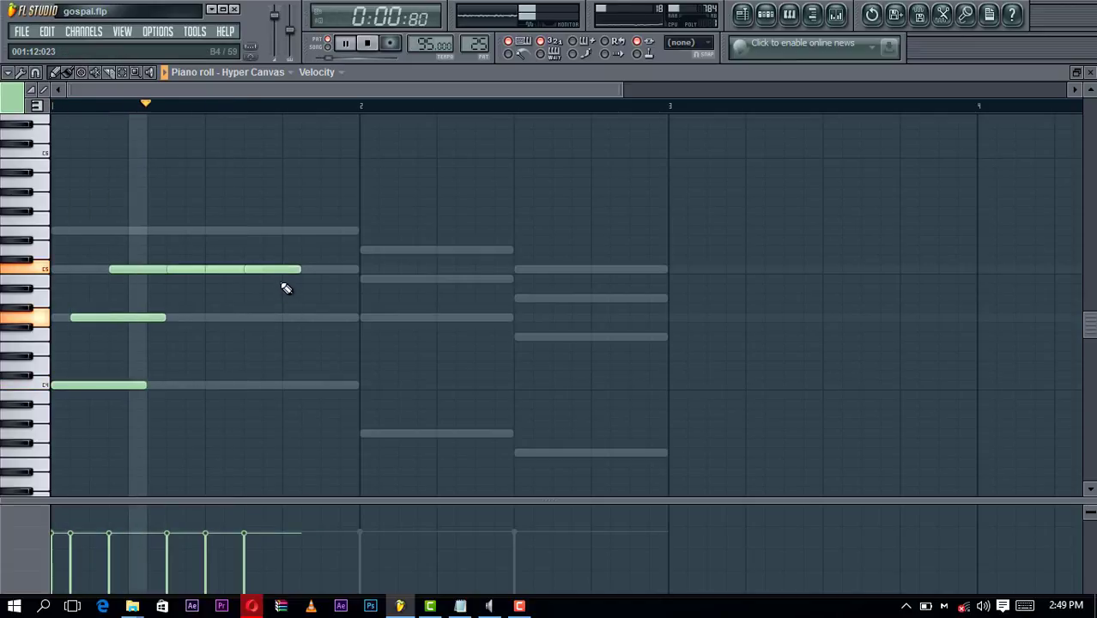
{"action": "key", "text": "space"}
{"action": "left_click_drag", "start_coordinate": [286, 272], "coordinate": [302, 271]}
{"action": "key", "text": "space"}
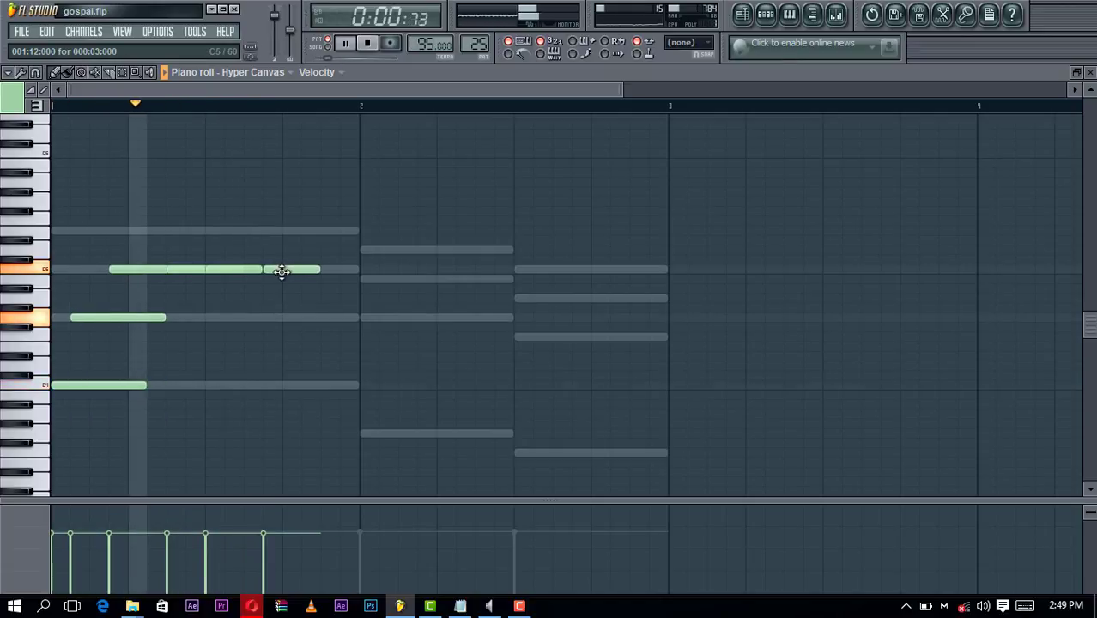
{"action": "key", "text": "space"}
{"action": "key", "text": "space"}
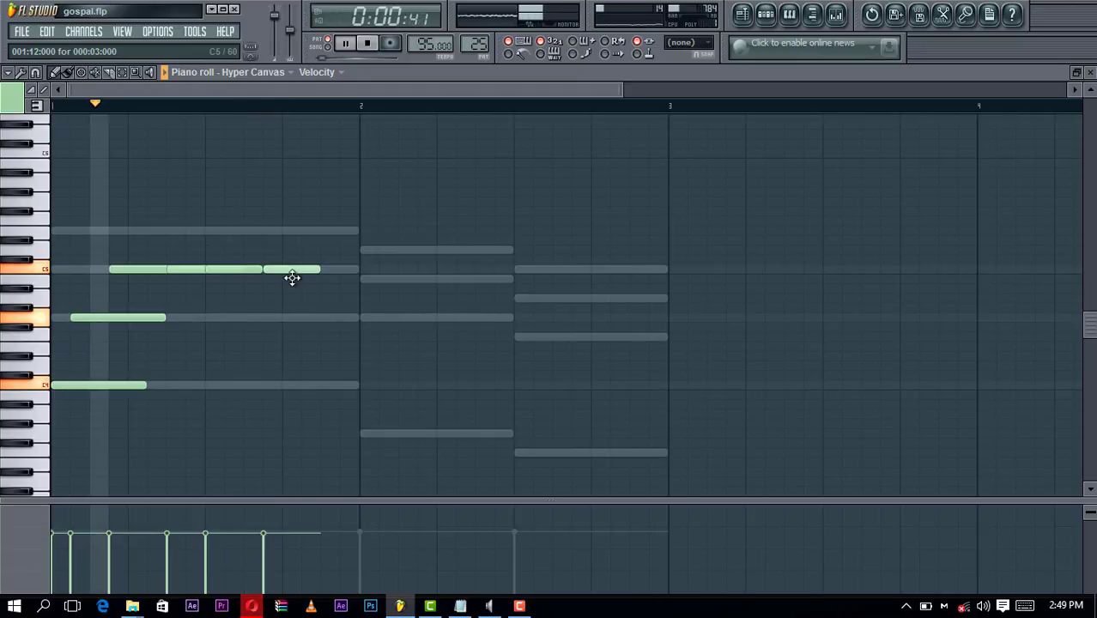
Lower the step 12 note of bar 1 to B4 and add a three-step A4 at step 15
{"action": "left_click_drag", "start_coordinate": [292, 281], "coordinate": [293, 283]}
{"action": "key", "text": "space"}
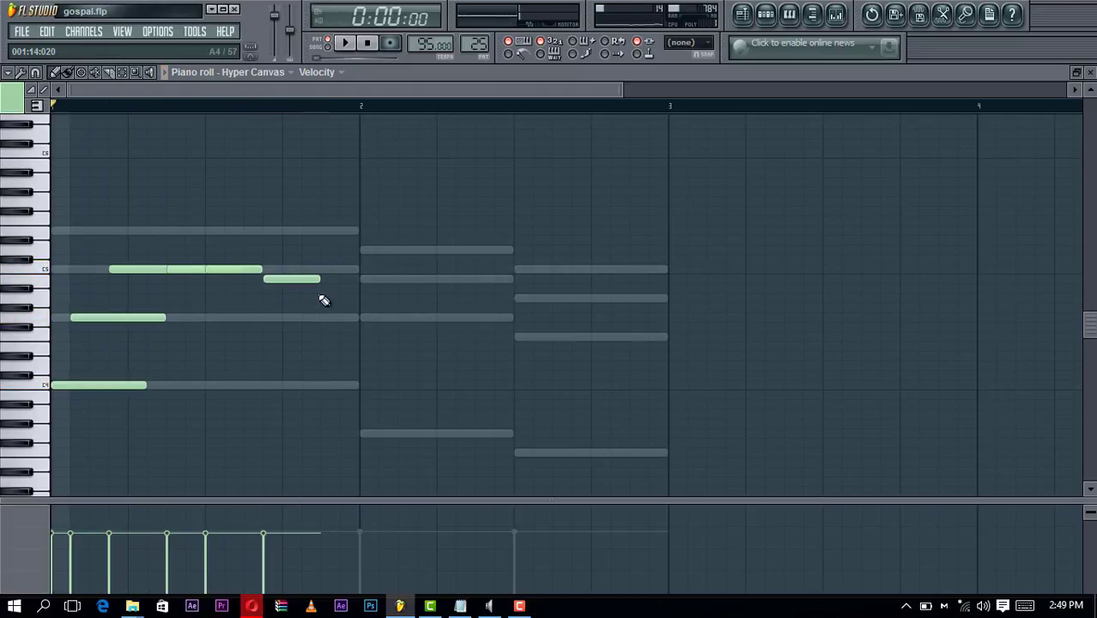
{"action": "left_click", "coordinate": [320, 297]}
{"action": "key", "text": "space"}
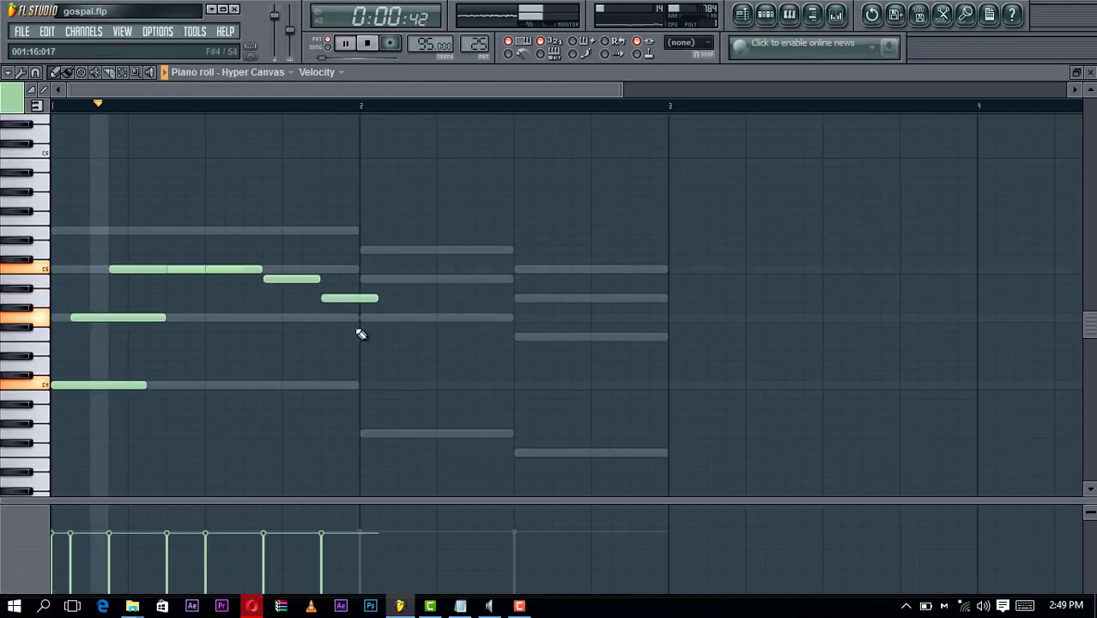
Fill the first half of bar 2 with five-step notes: G3 at step 1, G4 at step 2, B4 at step 4 and D5 at step 7
{"action": "left_click", "coordinate": [376, 436]}
{"action": "left_click_drag", "start_coordinate": [416, 434], "coordinate": [455, 435]}
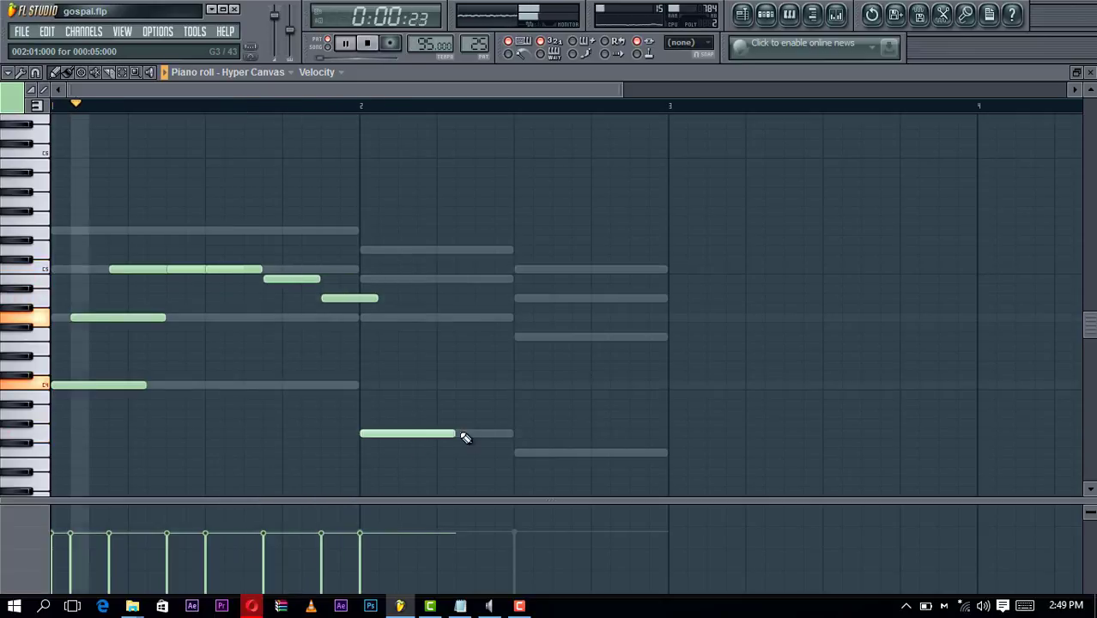
{"action": "left_click", "coordinate": [404, 318]}
{"action": "left_click", "coordinate": [422, 280]}
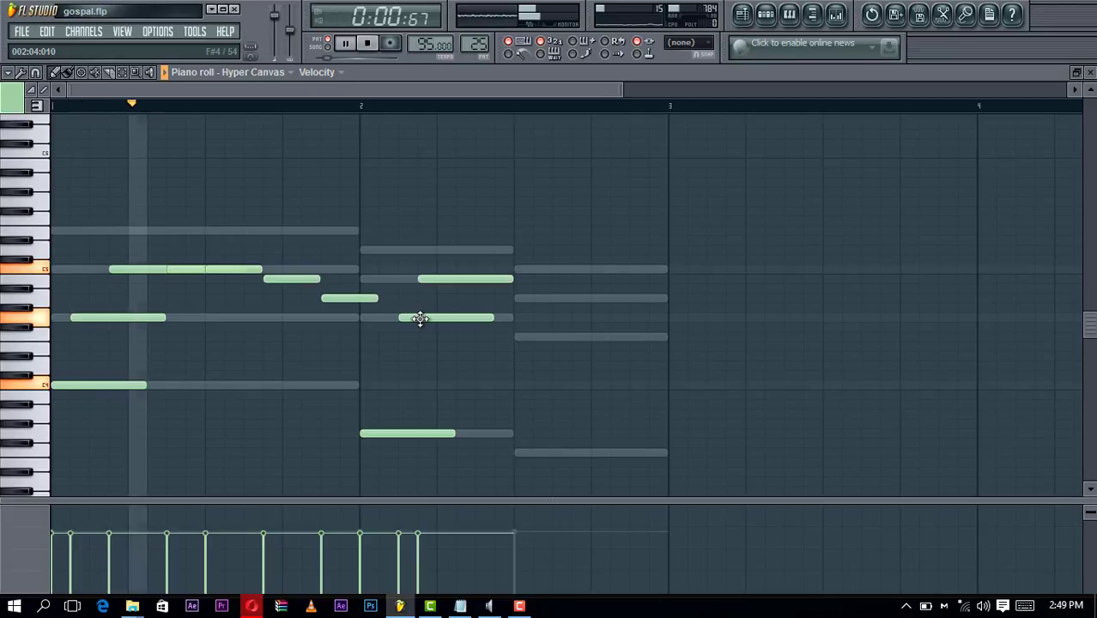
{"action": "left_click_drag", "start_coordinate": [417, 318], "coordinate": [397, 316]}
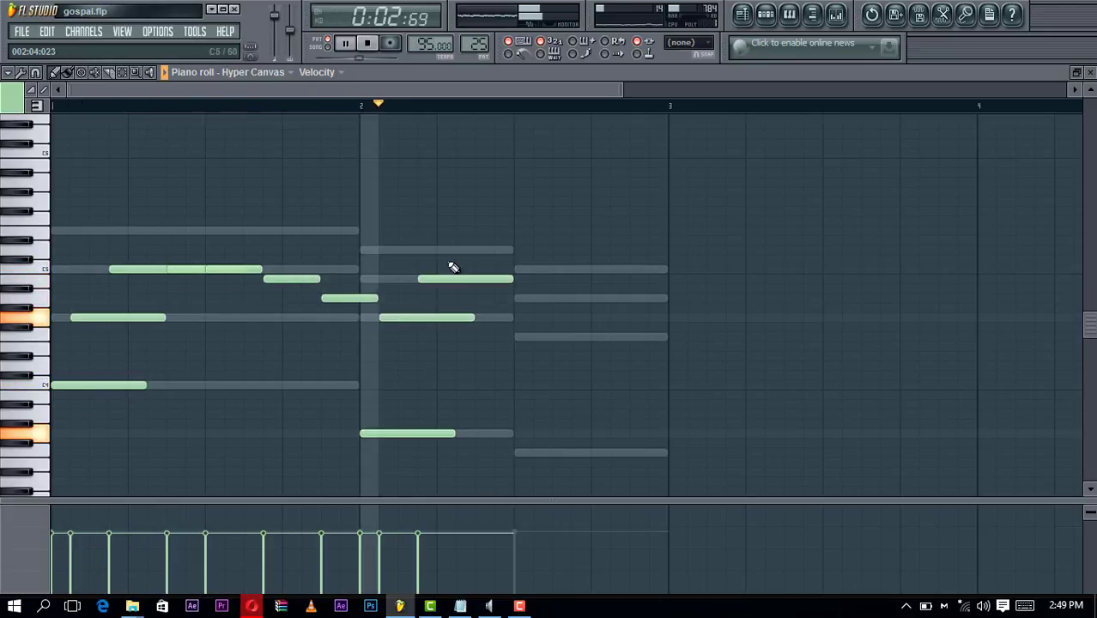
{"action": "key", "text": "space"}
{"action": "left_click", "coordinate": [481, 251]}
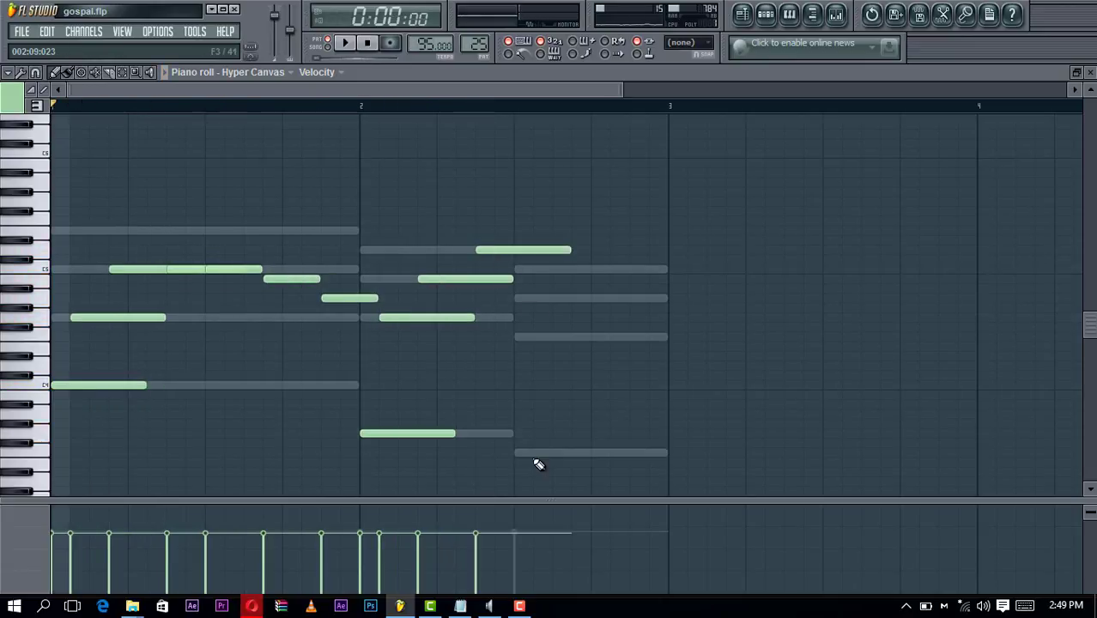
Add five-step F3, F4 and A4 notes at steps 9, 10 and 12 of bar 2, and a two-step C5 at step 15
{"action": "left_click", "coordinate": [519, 453]}
{"action": "left_click", "coordinate": [534, 337]}
{"action": "key", "text": "space"}
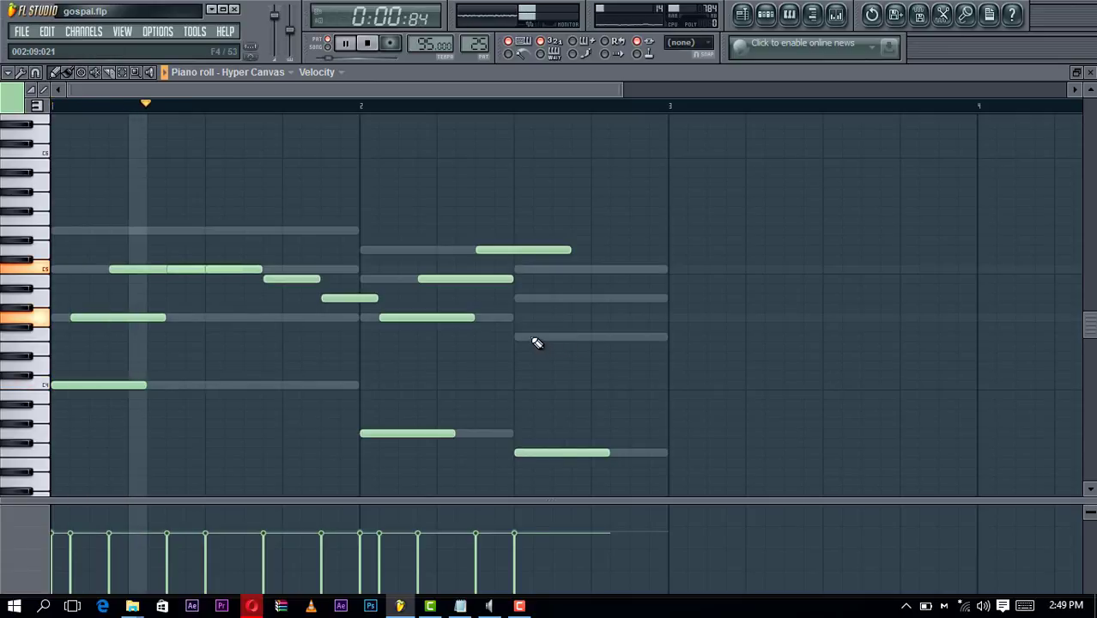
{"action": "left_click", "coordinate": [580, 298]}
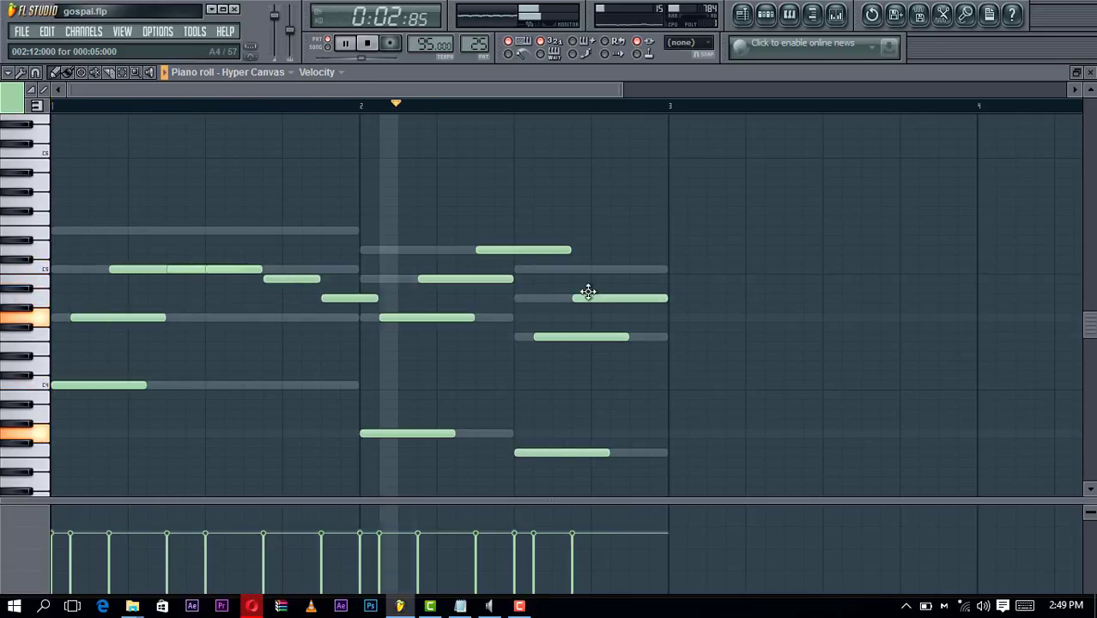
{"action": "left_click", "coordinate": [609, 270]}
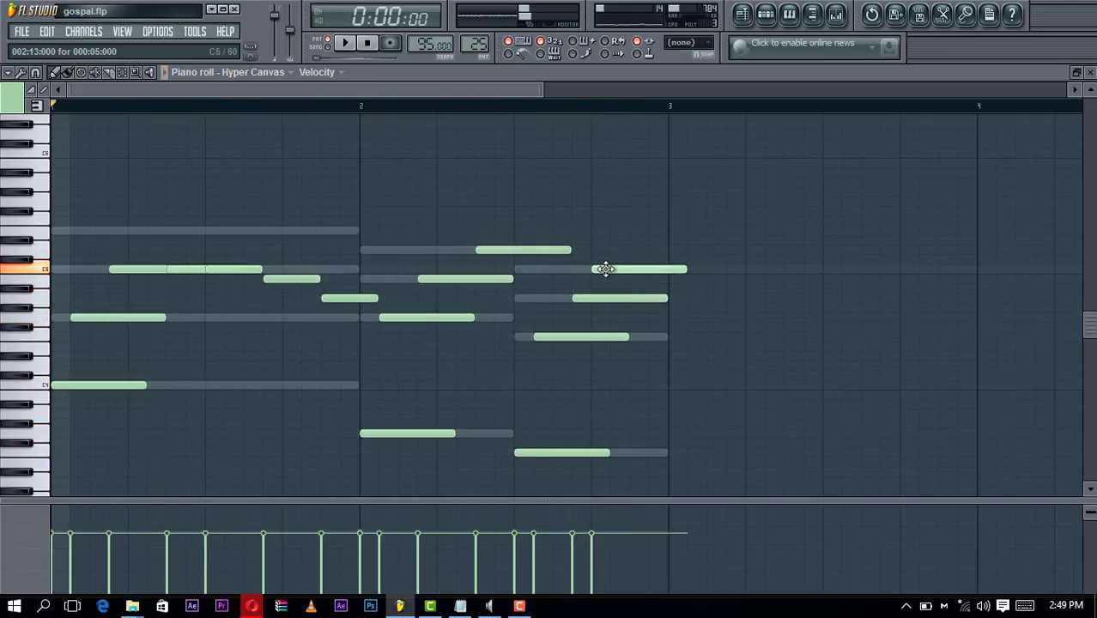
{"action": "left_click_drag", "start_coordinate": [601, 269], "coordinate": [635, 269]}
{"action": "left_click_drag", "start_coordinate": [725, 270], "coordinate": [669, 271]}
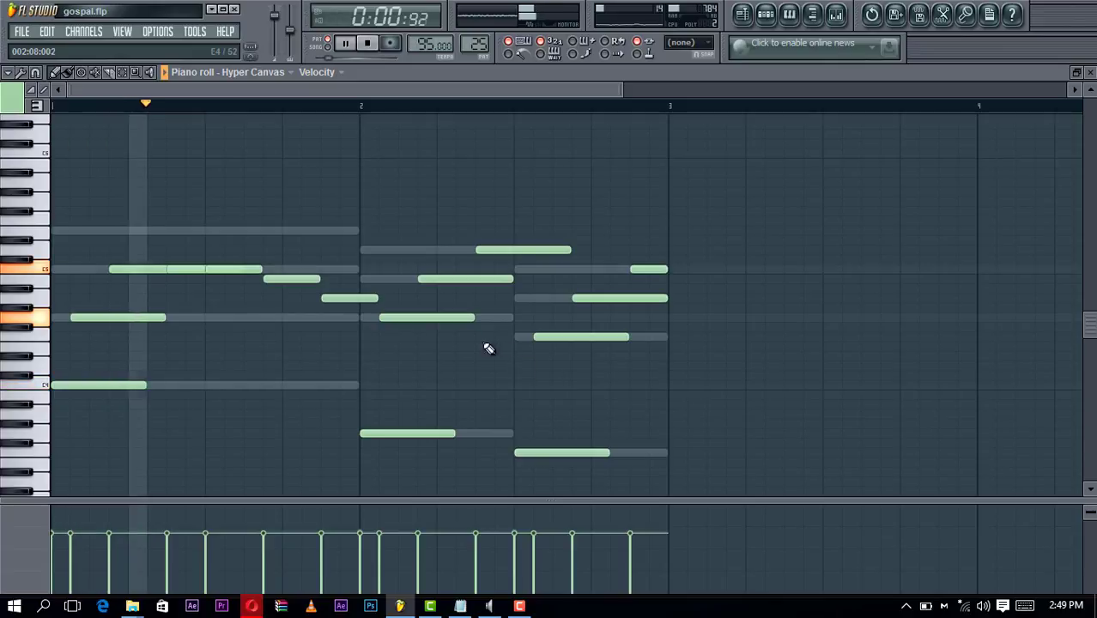
Add two-step E5 notes above the C5 notes at steps 4 and 7 of bar 1, and play back the pattern
{"action": "key", "text": "space"}
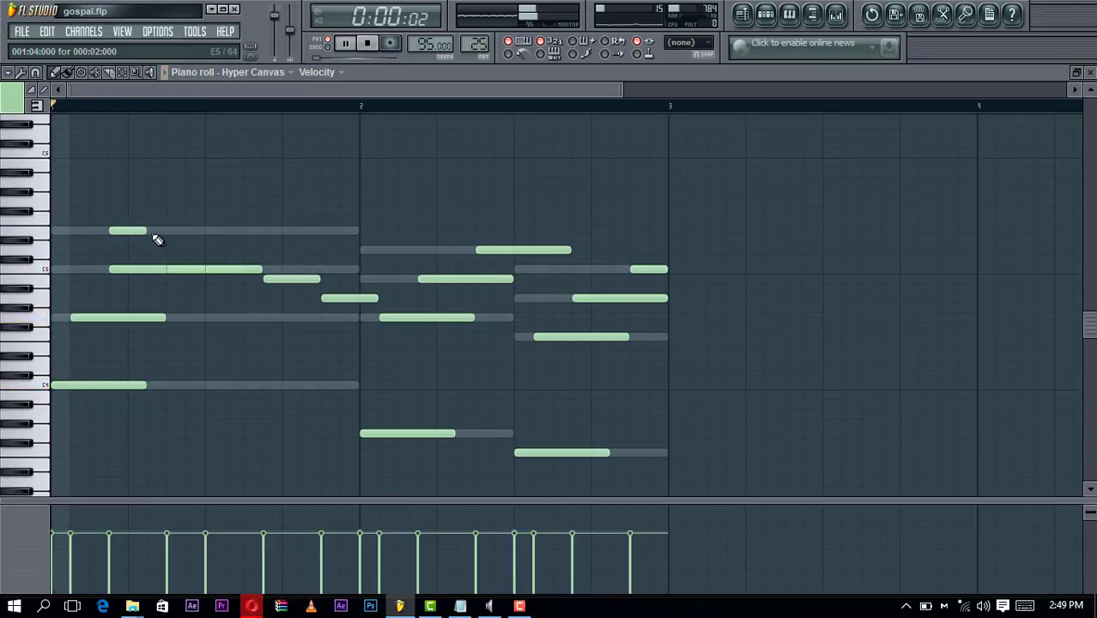
{"action": "left_click", "coordinate": [169, 231]}
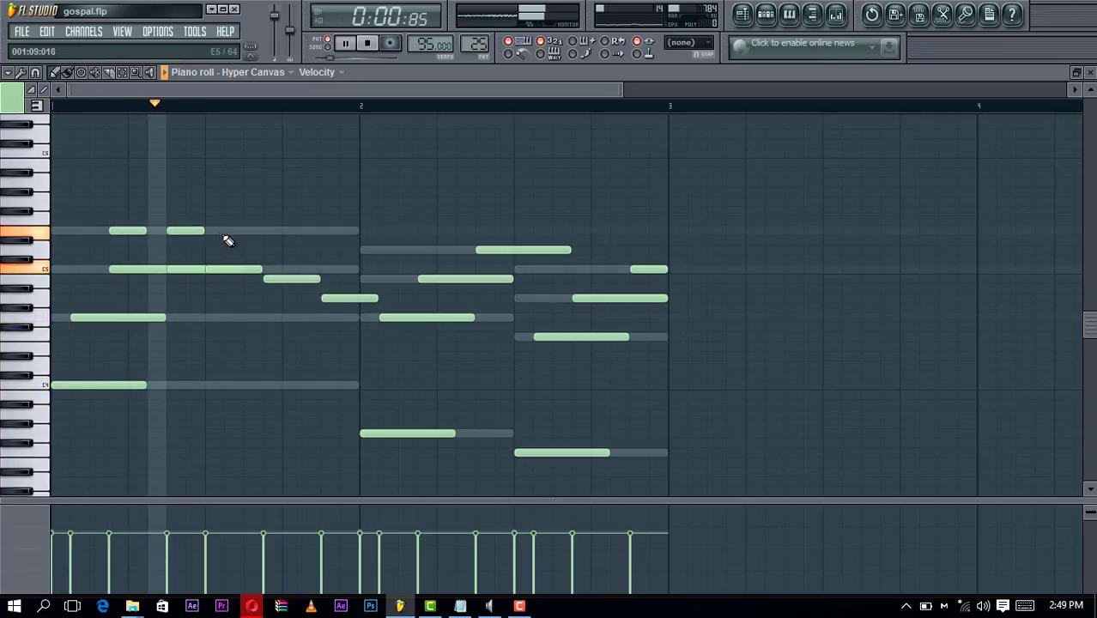
{"action": "key", "text": "space"}
{"action": "key", "text": "space"}
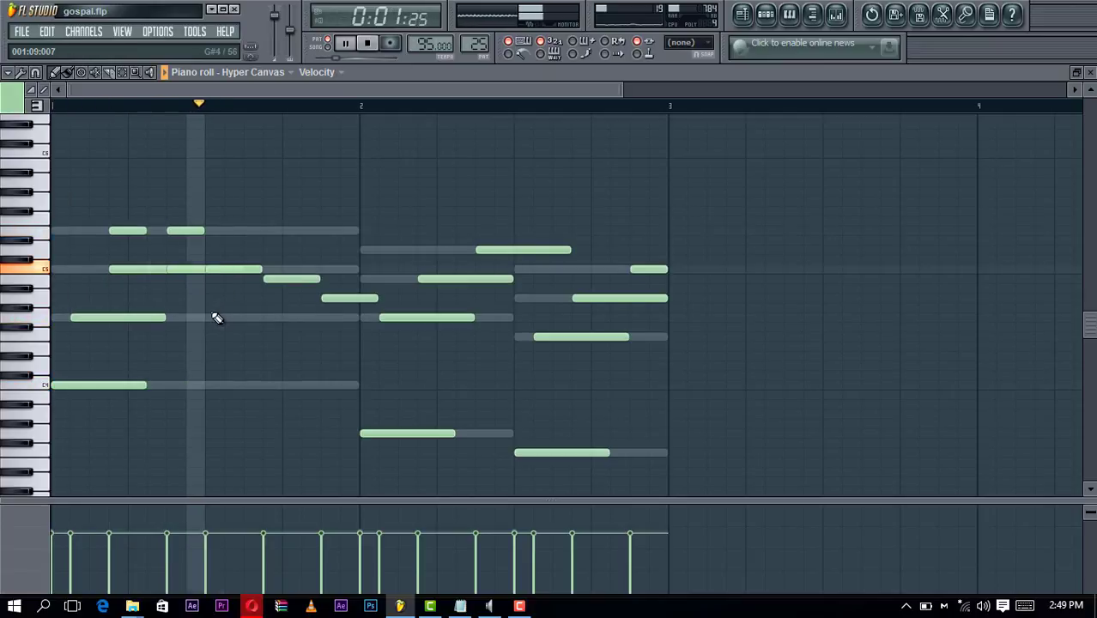
Add three-step G4 notes at steps 9 and 12 of bar 1 beneath the C5 and B4 notes
{"action": "left_click", "coordinate": [208, 308]}
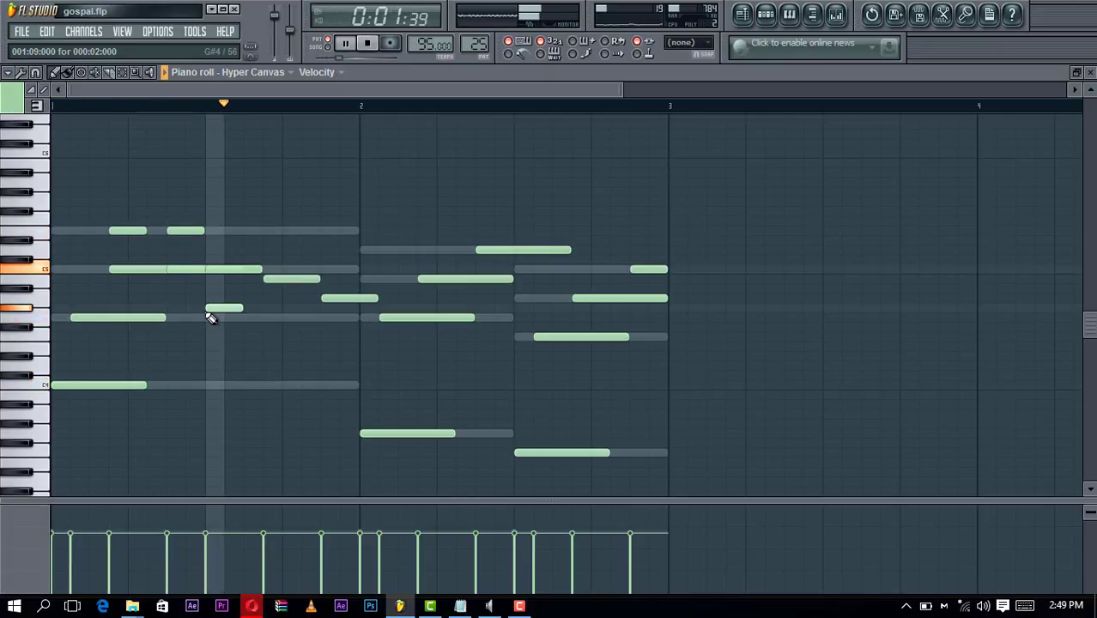
{"action": "left_click_drag", "start_coordinate": [206, 311], "coordinate": [262, 316]}
{"action": "key", "text": "space"}
{"action": "key", "text": "space"}
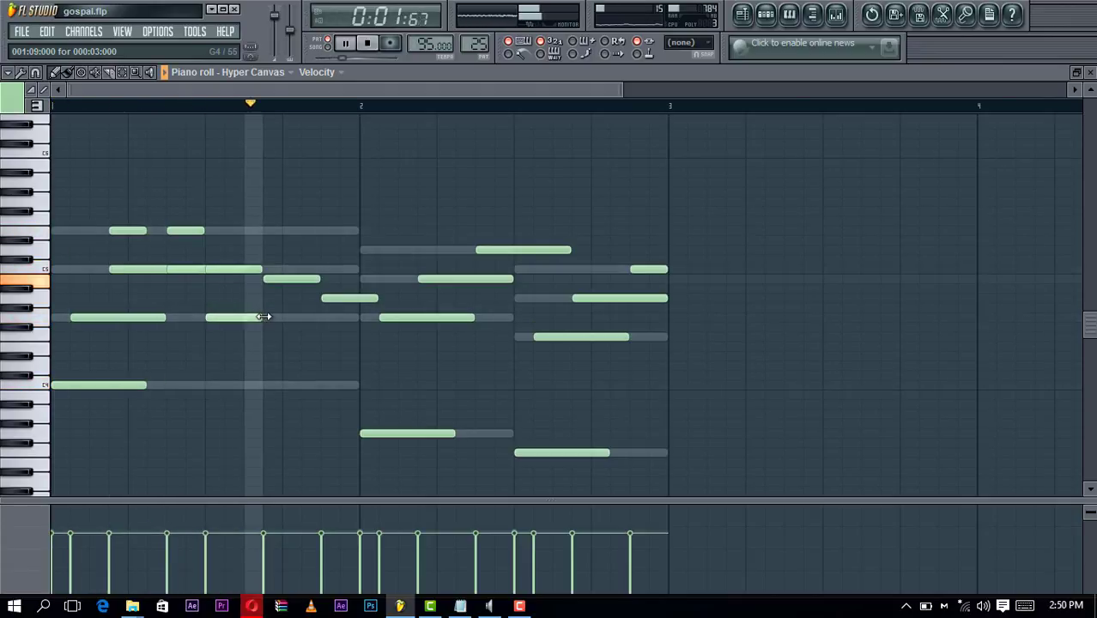
{"action": "left_click", "coordinate": [270, 317]}
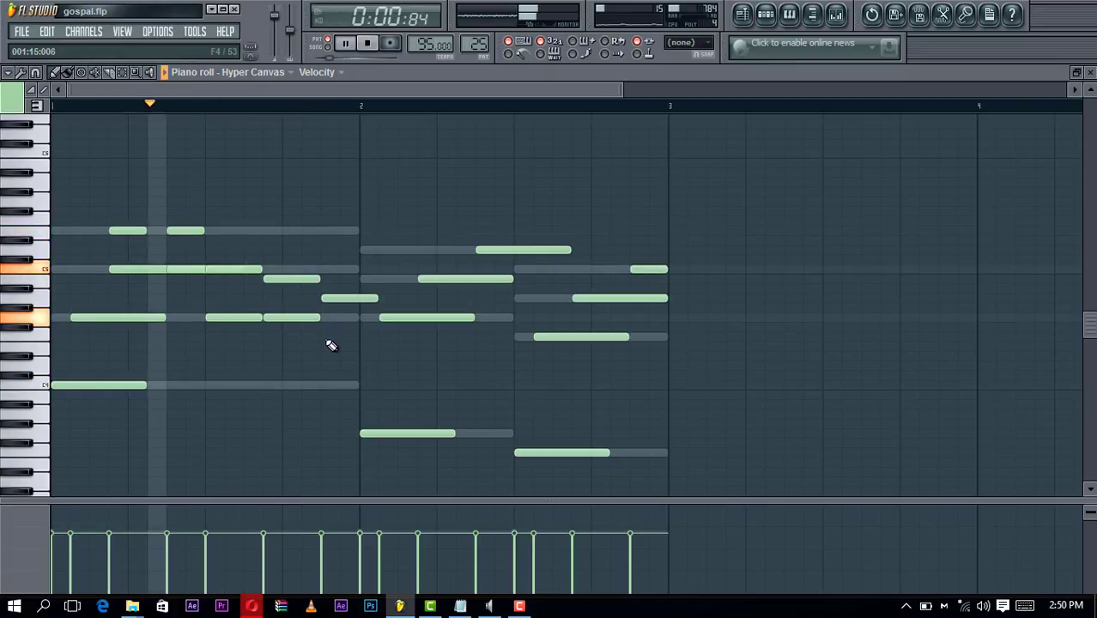
Add a three-step F4 at step 15 of bar 1 and move the three-step G4 at step 9 up to E5
{"action": "left_click", "coordinate": [325, 337]}
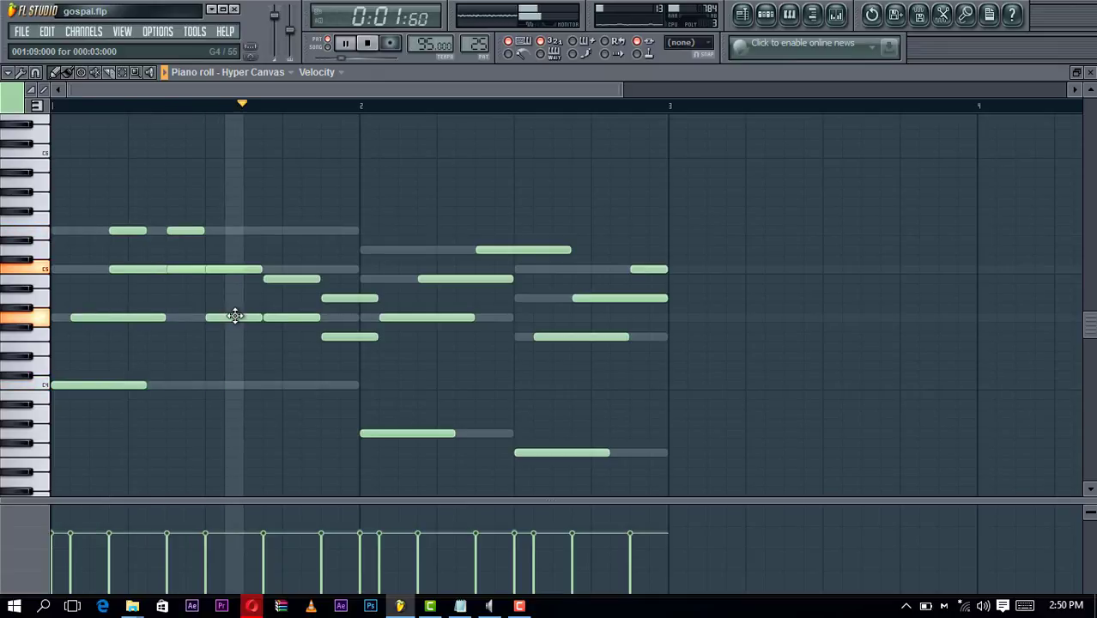
{"action": "left_click_drag", "start_coordinate": [235, 317], "coordinate": [208, 233]}
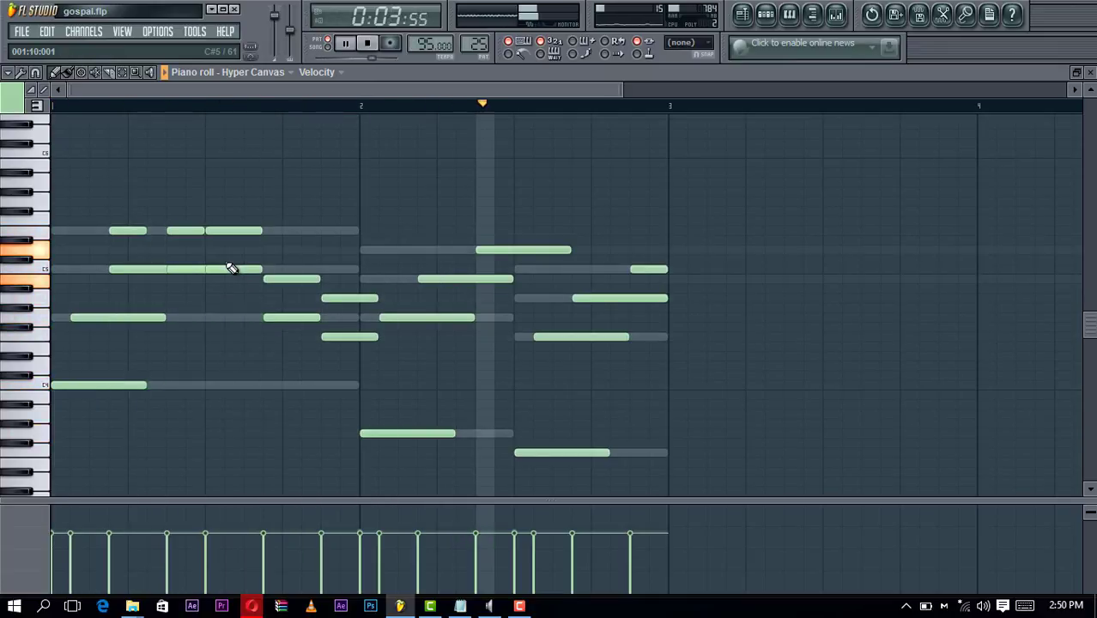
{"action": "key", "text": "space"}
Add a five-step G5 above the D5 at step 7 of bar 2, and play the pattern from the start
{"action": "left_click", "coordinate": [475, 212]}
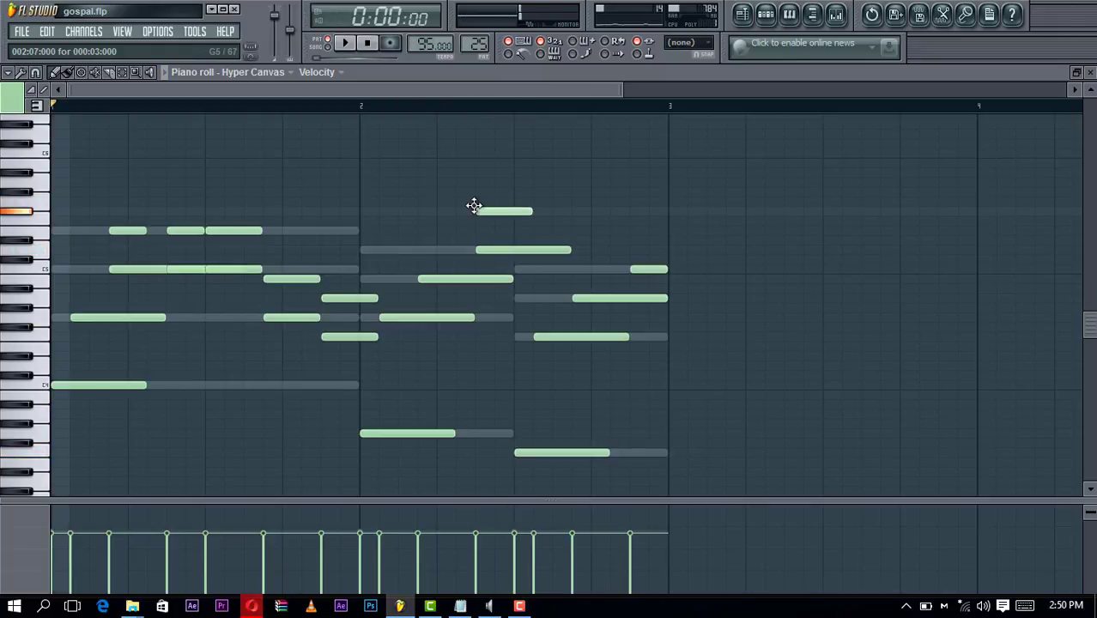
{"action": "left_click_drag", "start_coordinate": [474, 206], "coordinate": [571, 202]}
{"action": "key", "text": "space"}
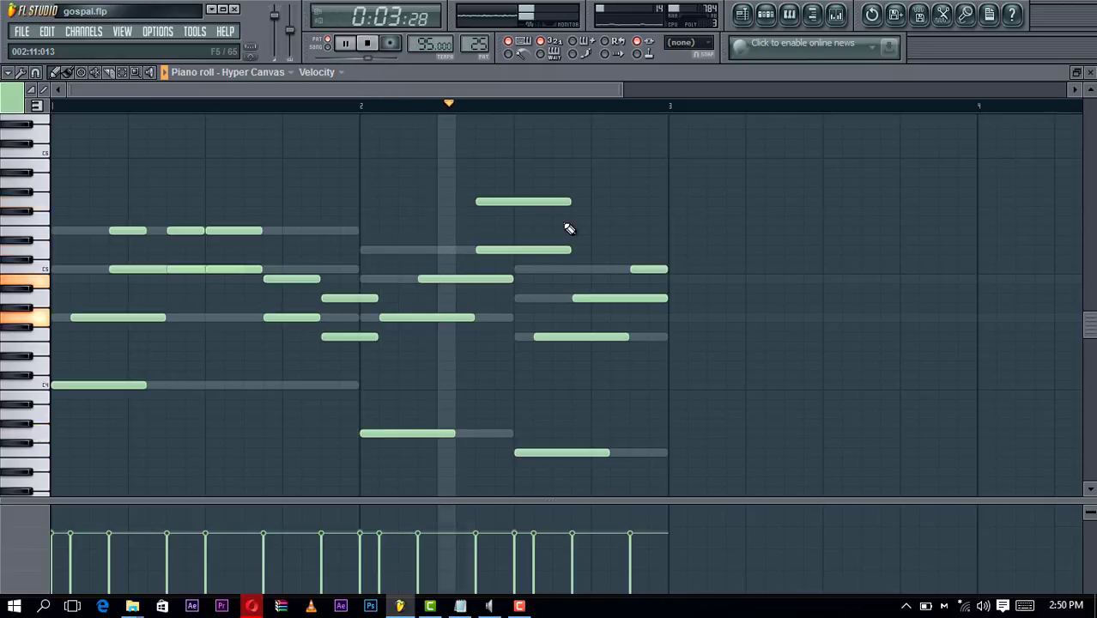
{"action": "key", "text": "space"}
{"action": "key", "text": "space"}
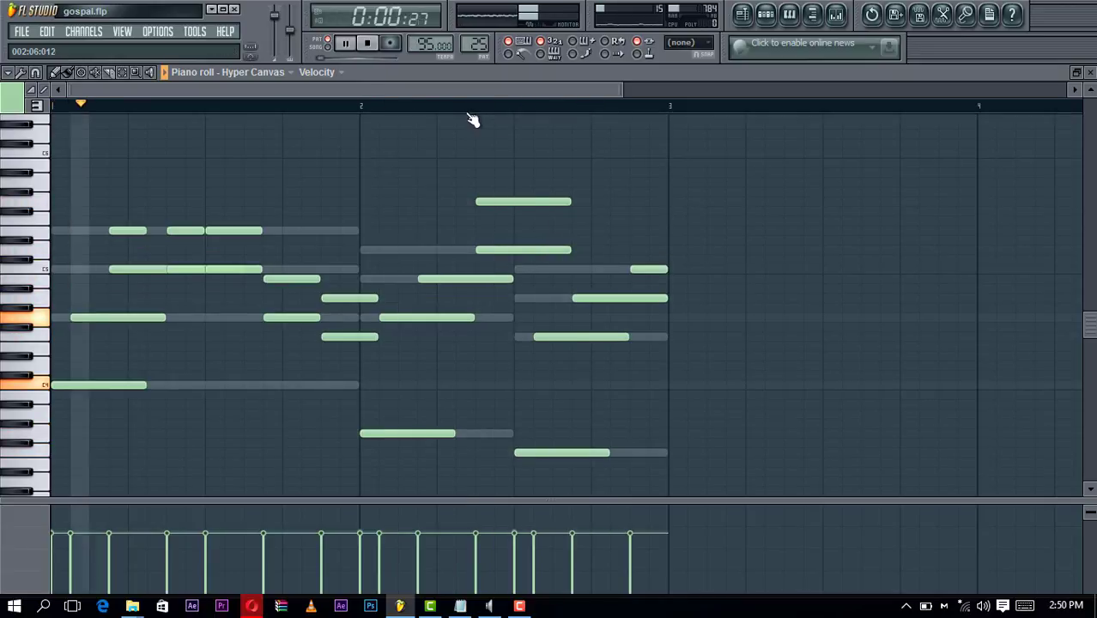
Add a five-step F5 at step 10 of bar 2, stop playback and close the piano roll
{"action": "left_click", "coordinate": [549, 213]}
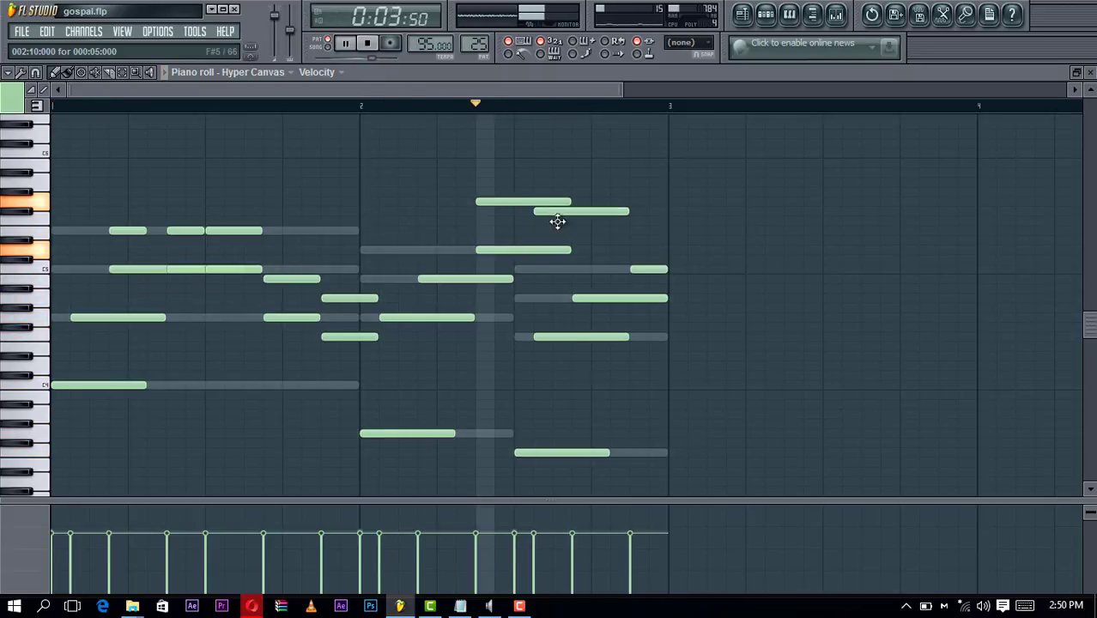
{"action": "left_click_drag", "start_coordinate": [539, 212], "coordinate": [560, 233]}
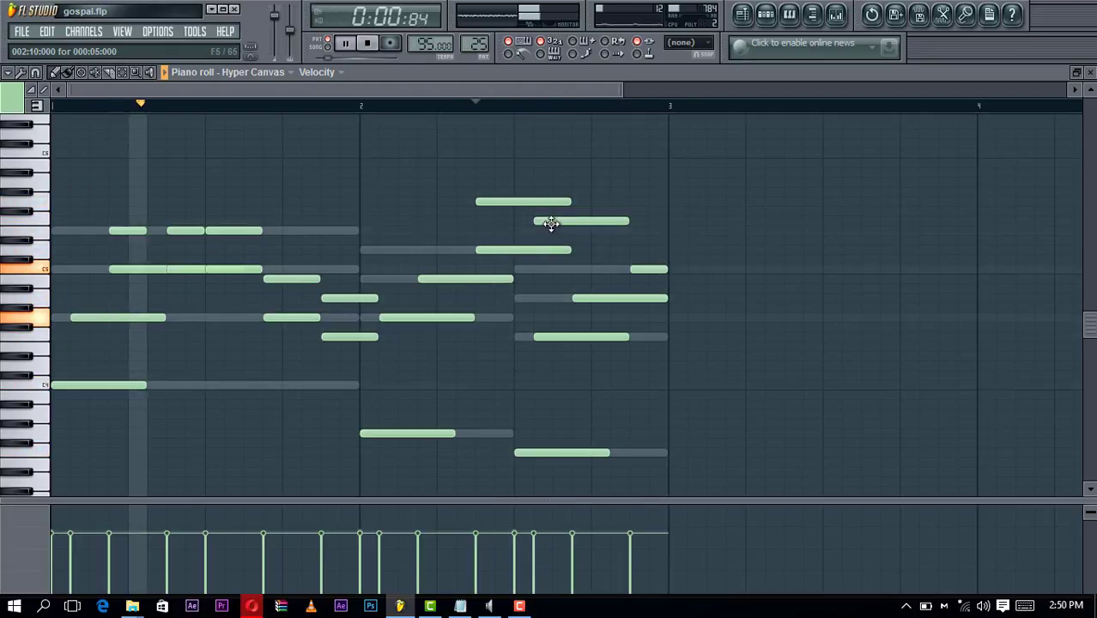
{"action": "key", "text": "Escape"}
{"action": "key", "text": "space"}
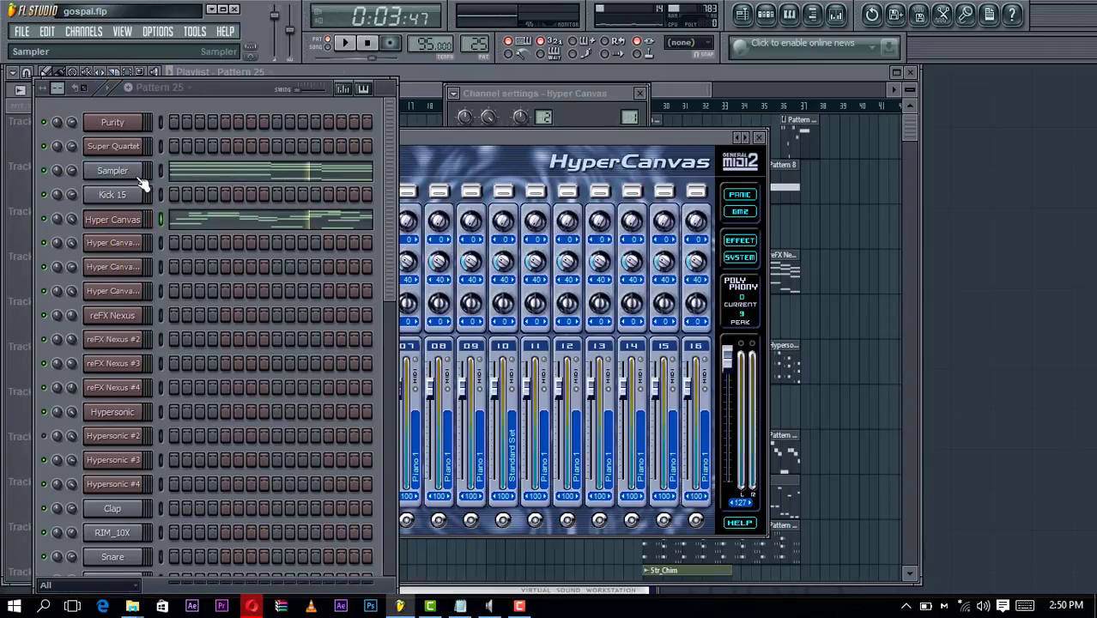
Place a Pattern 25 clip at bar 1 of Track 6 in the playlist and play bars 1 to 2 as a loop
{"action": "left_click", "coordinate": [408, 72]}
{"action": "left_click_drag", "start_coordinate": [118, 371], "coordinate": [75, 375]}
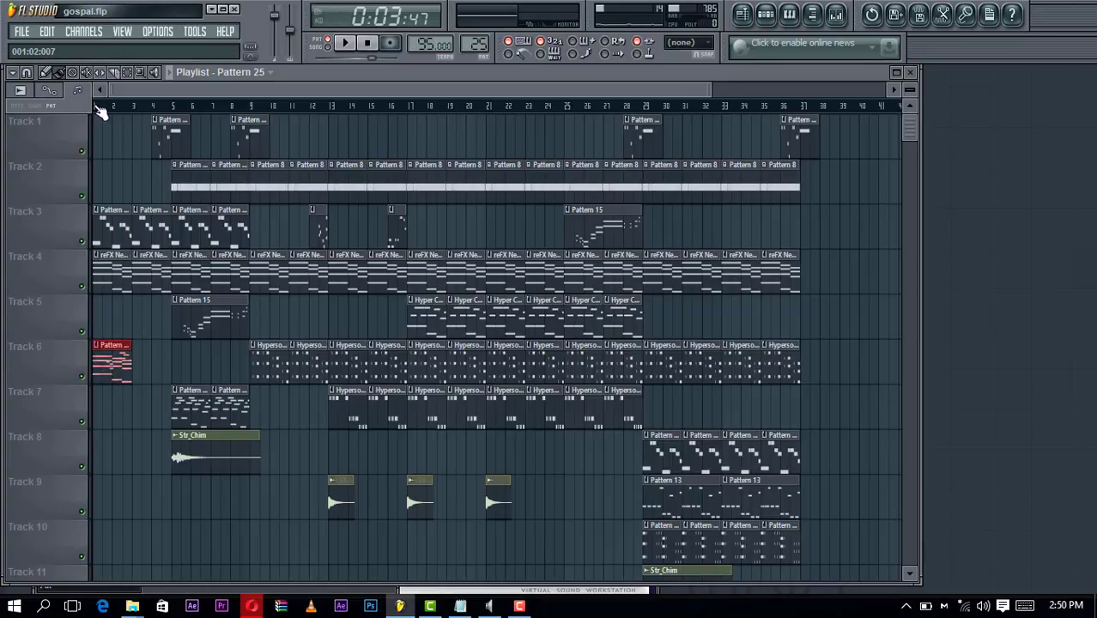
{"action": "left_click_drag", "start_coordinate": [97, 107], "coordinate": [129, 107]}
{"action": "key", "text": "space"}
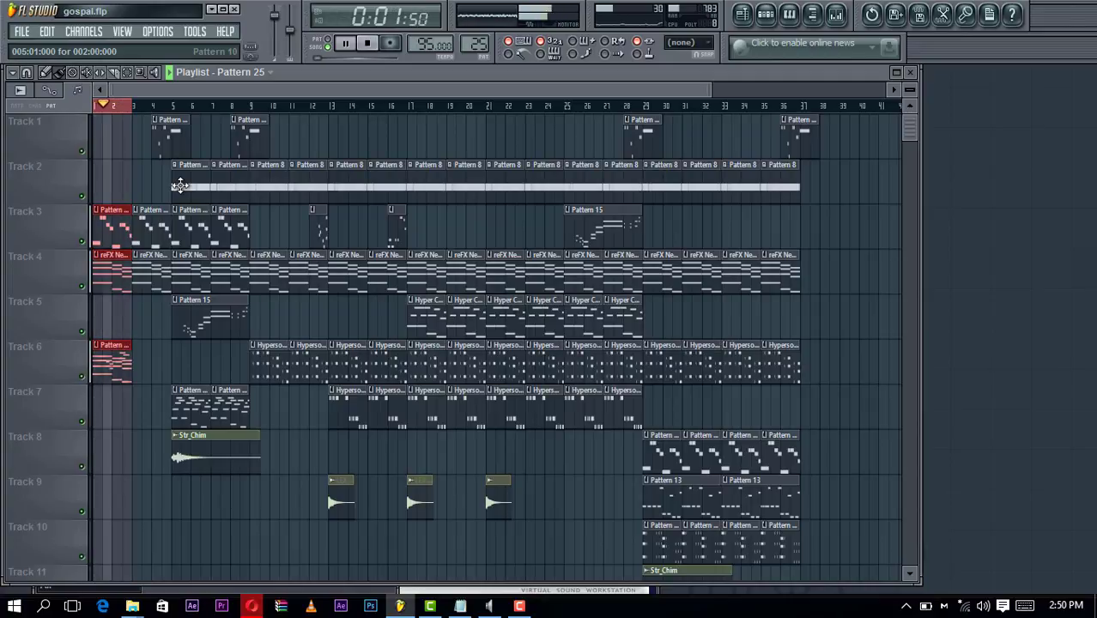
Add a second Pattern 25 clip at bar 3 of Track 6, clear the loop selection and play on from bar 1
{"action": "left_click", "coordinate": [143, 356]}
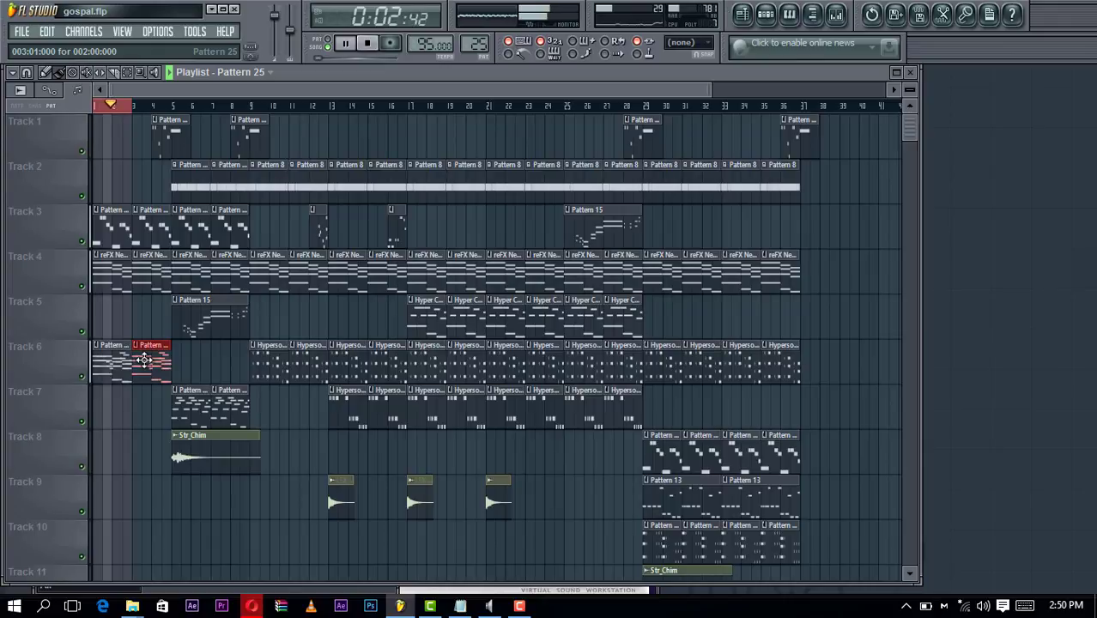
{"action": "left_click", "coordinate": [110, 107]}
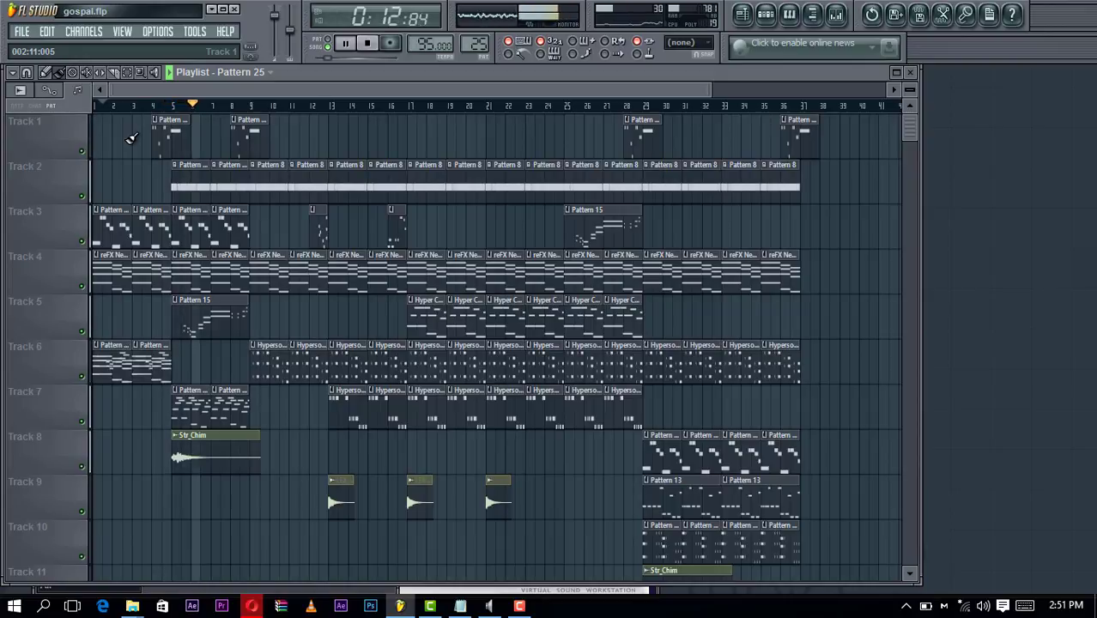
{"action": "key", "text": "space"}
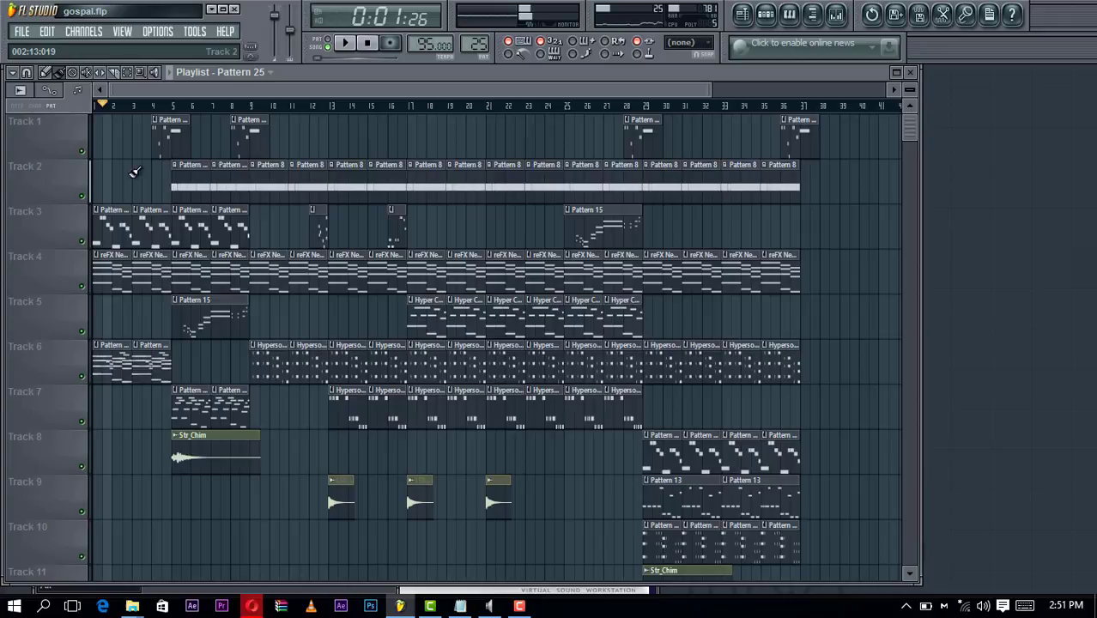
Remove both Pattern 25 clips from Track 6, checking the pattern's Sampler notes and Hyper Canvas channel options in between
{"action": "right_click", "coordinate": [144, 348]}
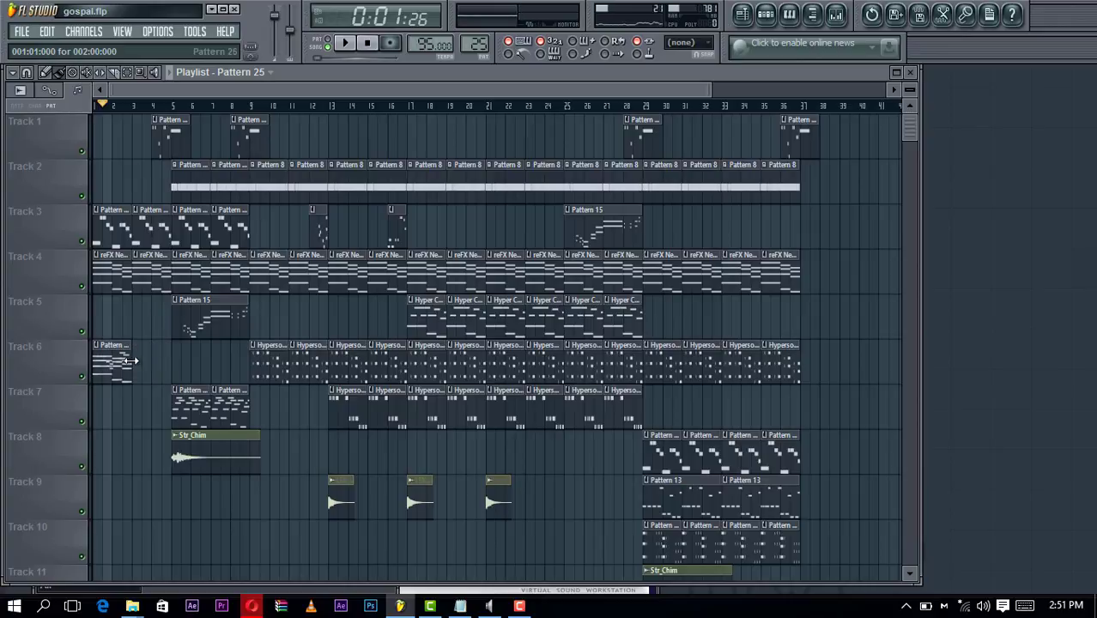
{"action": "double_click", "coordinate": [108, 369]}
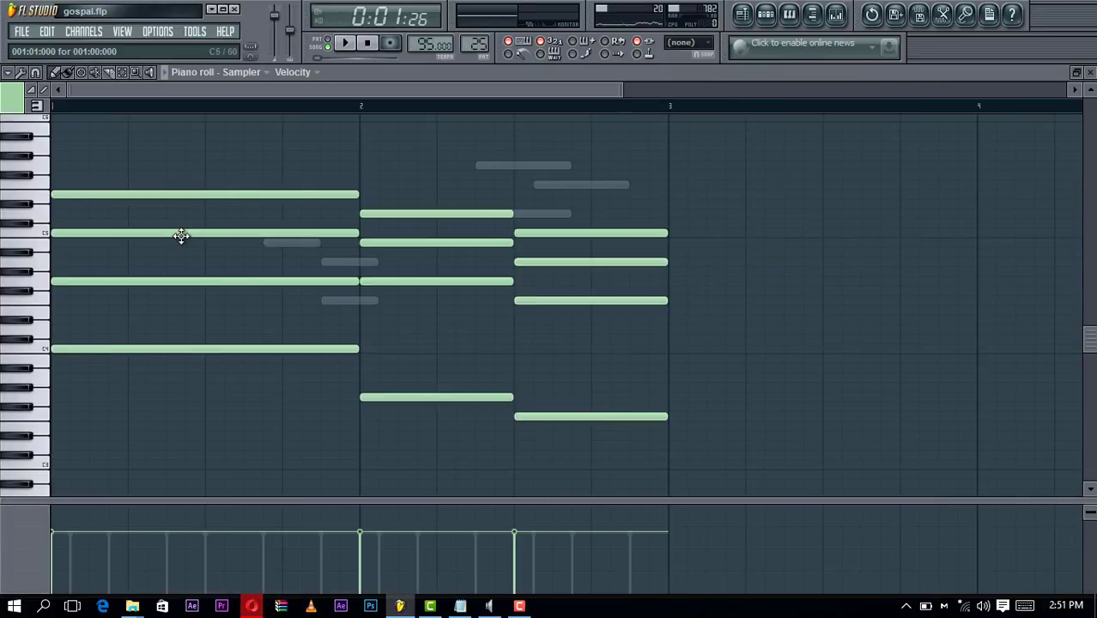
{"action": "key", "text": "Escape"}
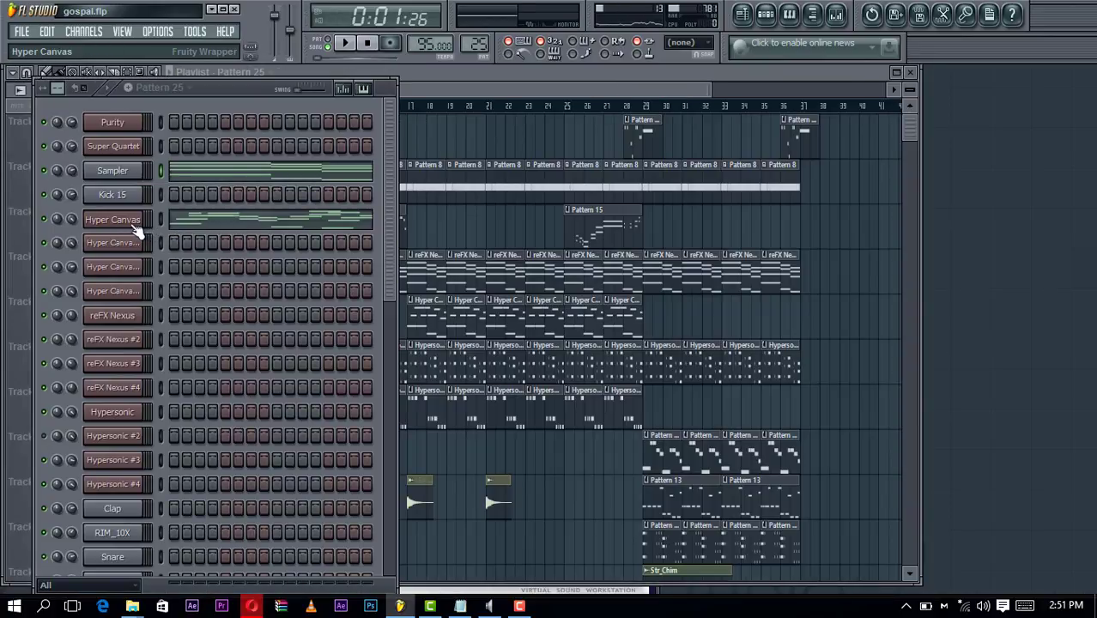
{"action": "right_click", "coordinate": [140, 216]}
{"action": "mouse_move", "coordinate": [230, 298]}
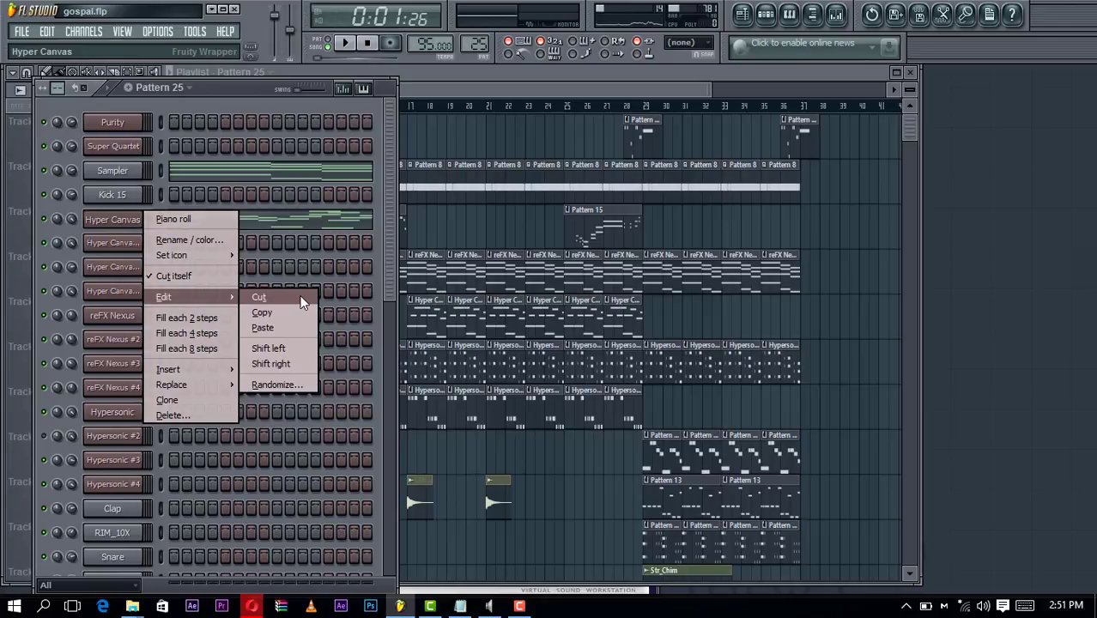
{"action": "left_click", "coordinate": [384, 163]}
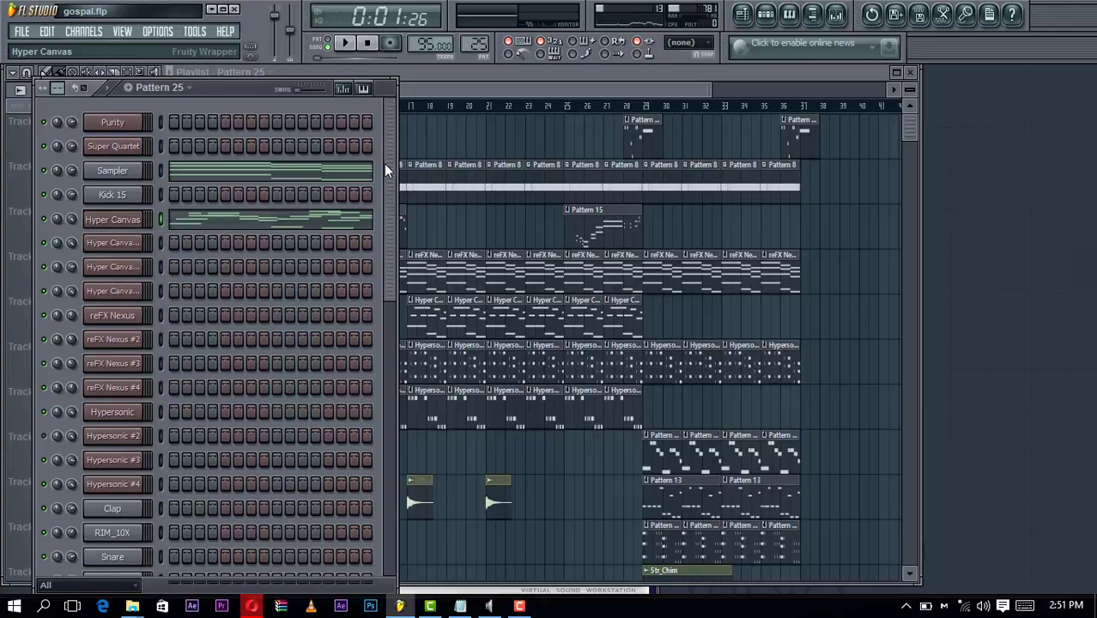
{"action": "right_click", "coordinate": [127, 225]}
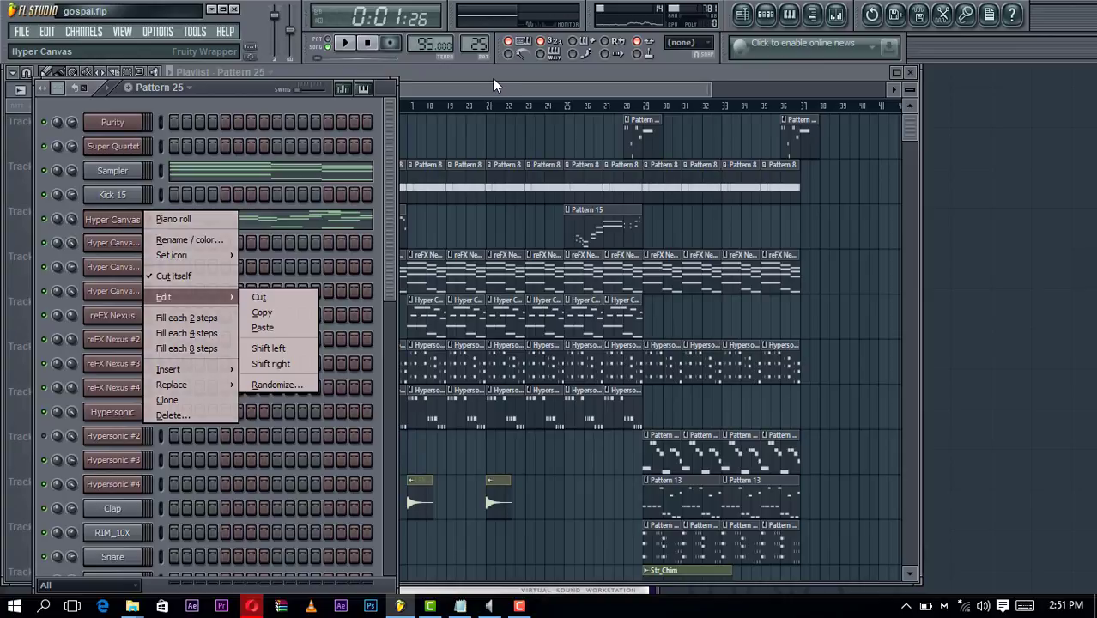
{"action": "left_click", "coordinate": [492, 78]}
{"action": "right_click", "coordinate": [126, 371]}
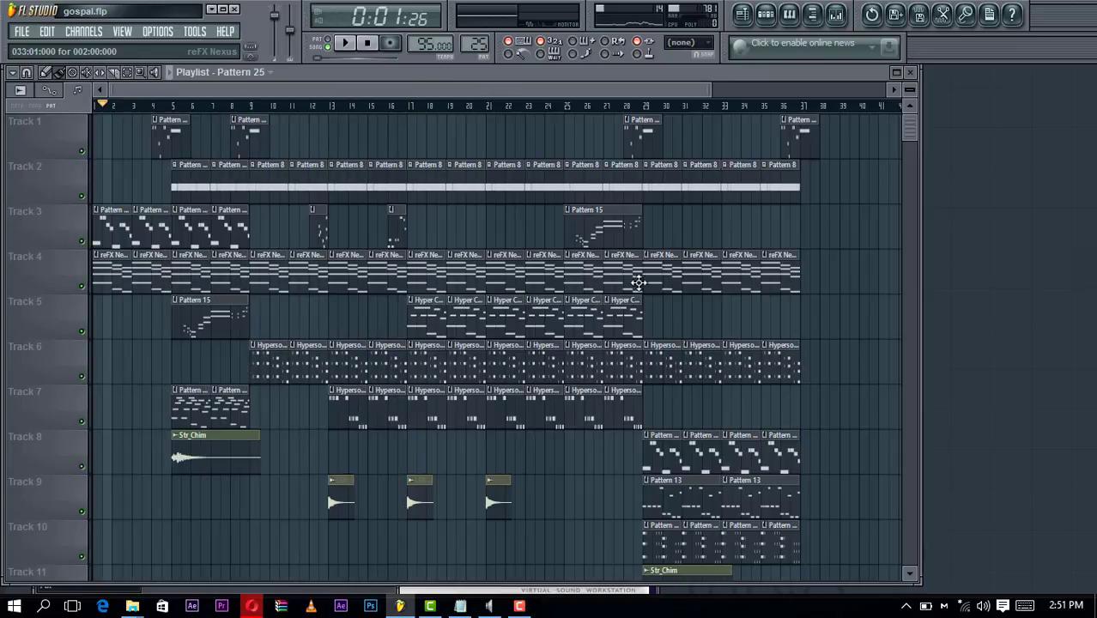
Review the playlist tracks and play the arrangement briefly from bar 29
{"action": "scroll", "coordinate": [638, 282], "scroll_direction": "down", "scroll_amount": 4}
{"action": "scroll", "coordinate": [566, 290], "scroll_direction": "up", "scroll_amount": 4}
{"action": "scroll", "coordinate": [566, 290], "scroll_direction": "down", "scroll_amount": 2}
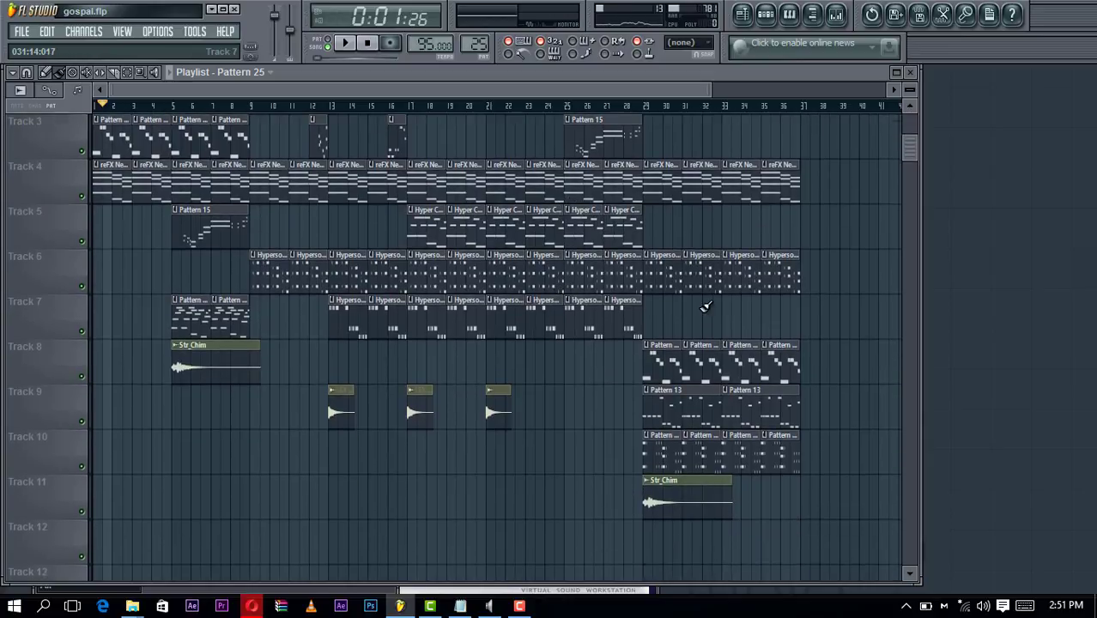
{"action": "scroll", "coordinate": [703, 308], "scroll_direction": "up", "scroll_amount": 2}
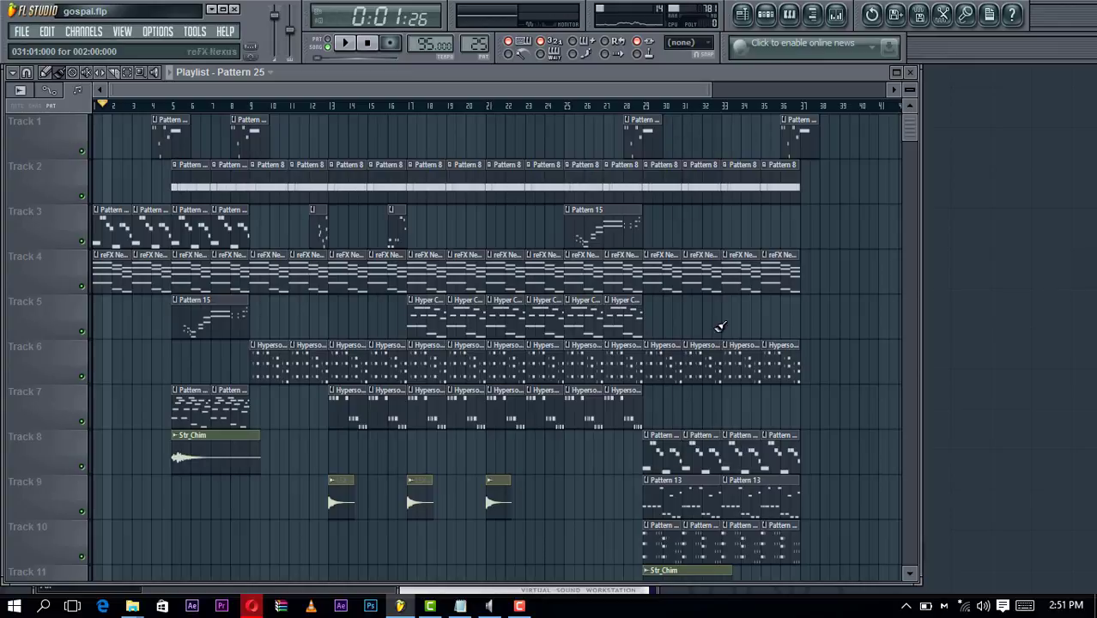
{"action": "left_click", "coordinate": [645, 107]}
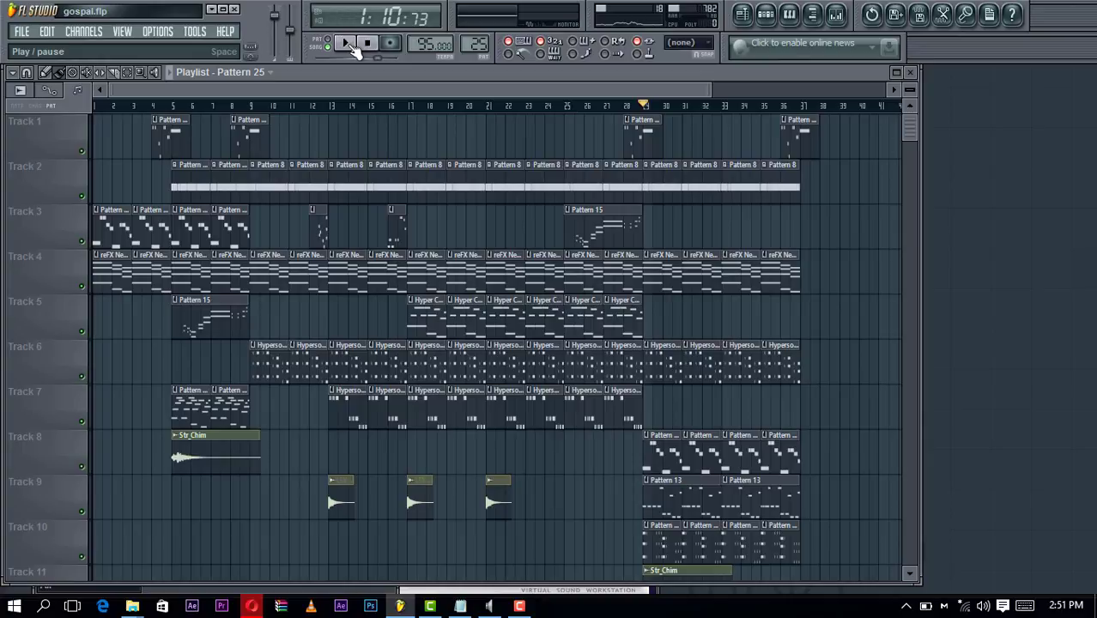
{"action": "left_click", "coordinate": [347, 43]}
{"action": "key", "text": "space"}
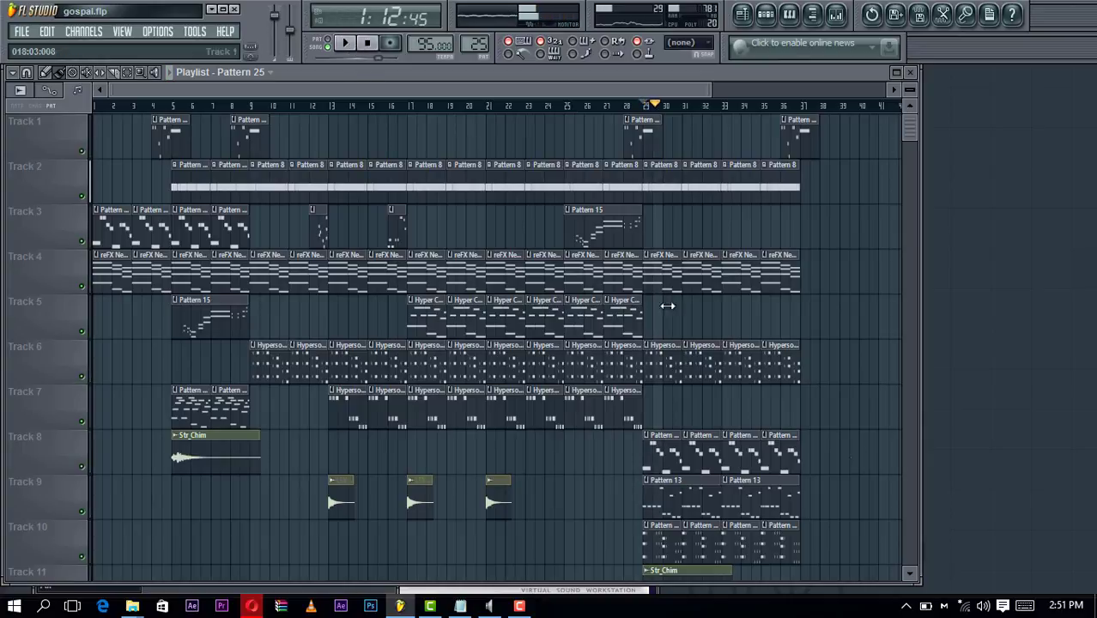
Open Pattern 16 from bar 29 of Track 8, play its reFX Nexus #4 melody in pattern mode and check the channel list
{"action": "double_click", "coordinate": [667, 459]}
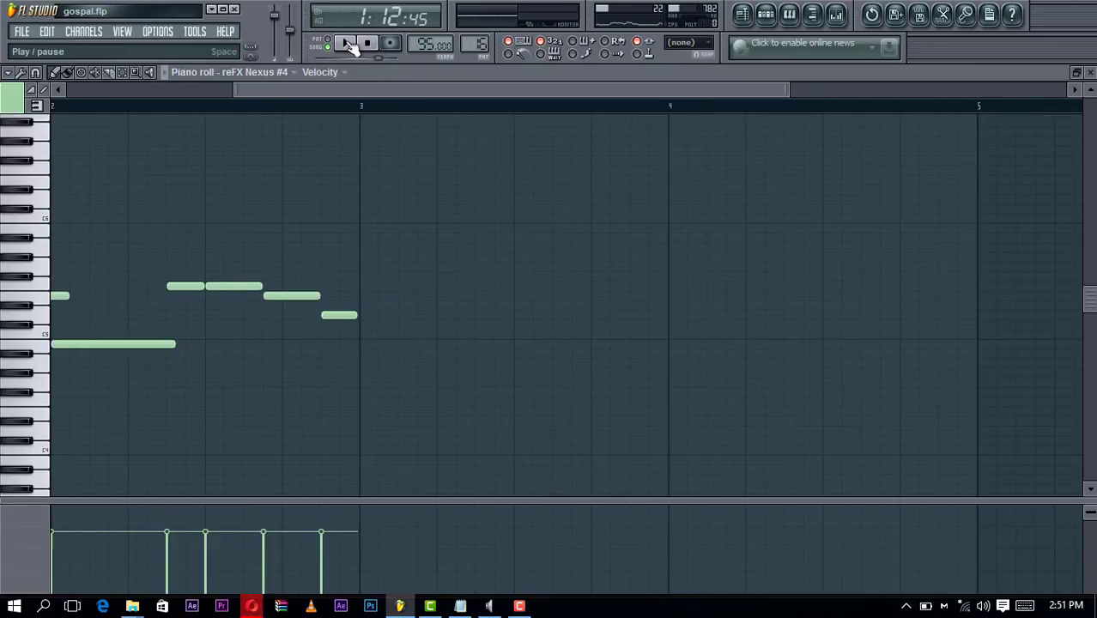
{"action": "left_click", "coordinate": [347, 44]}
{"action": "left_click", "coordinate": [347, 43]}
{"action": "left_click", "coordinate": [346, 43]}
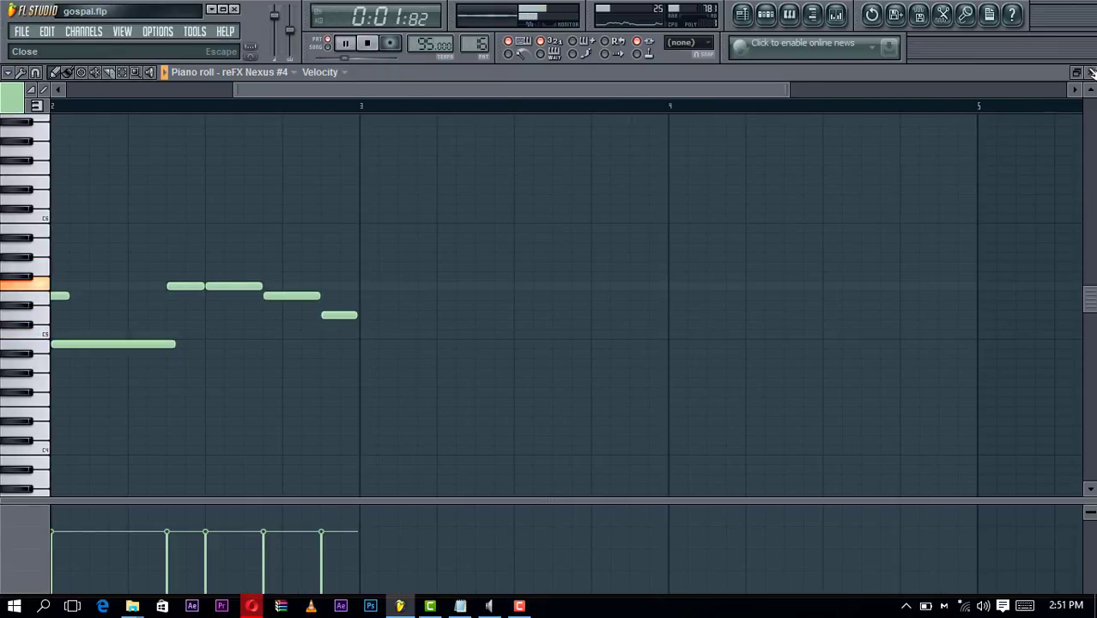
{"action": "left_click", "coordinate": [1092, 72]}
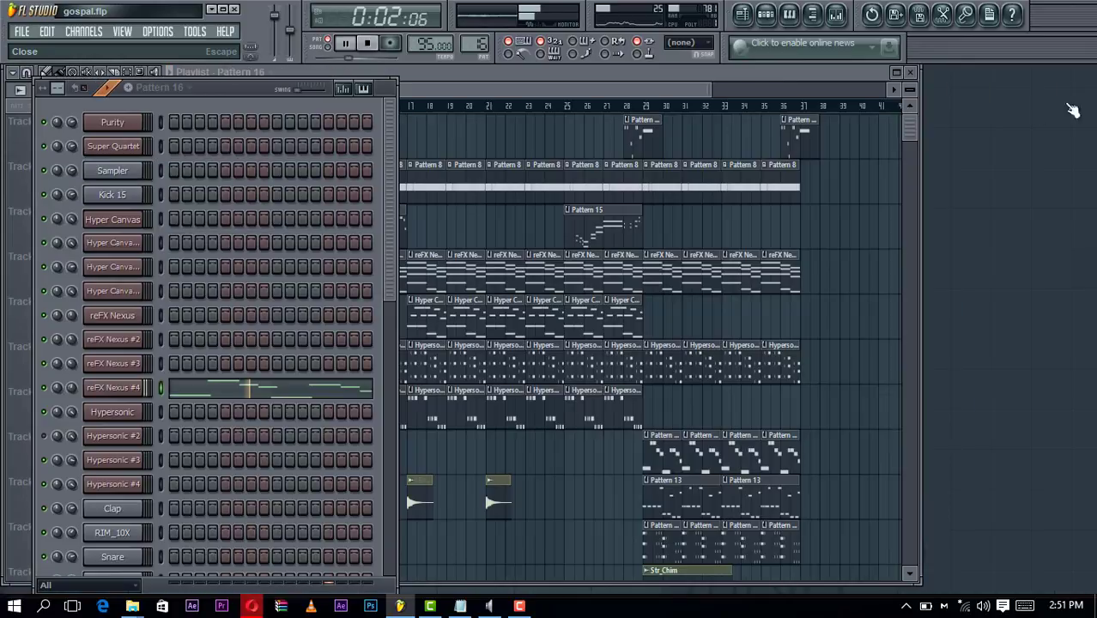
{"action": "left_click", "coordinate": [343, 45]}
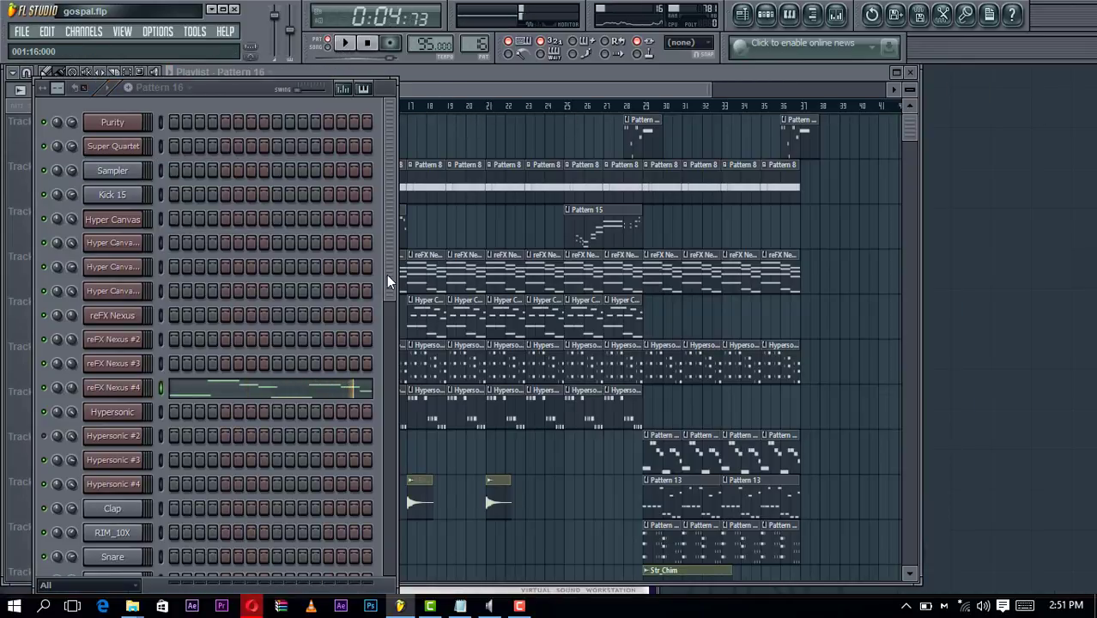
{"action": "left_click_drag", "start_coordinate": [387, 274], "coordinate": [387, 348]}
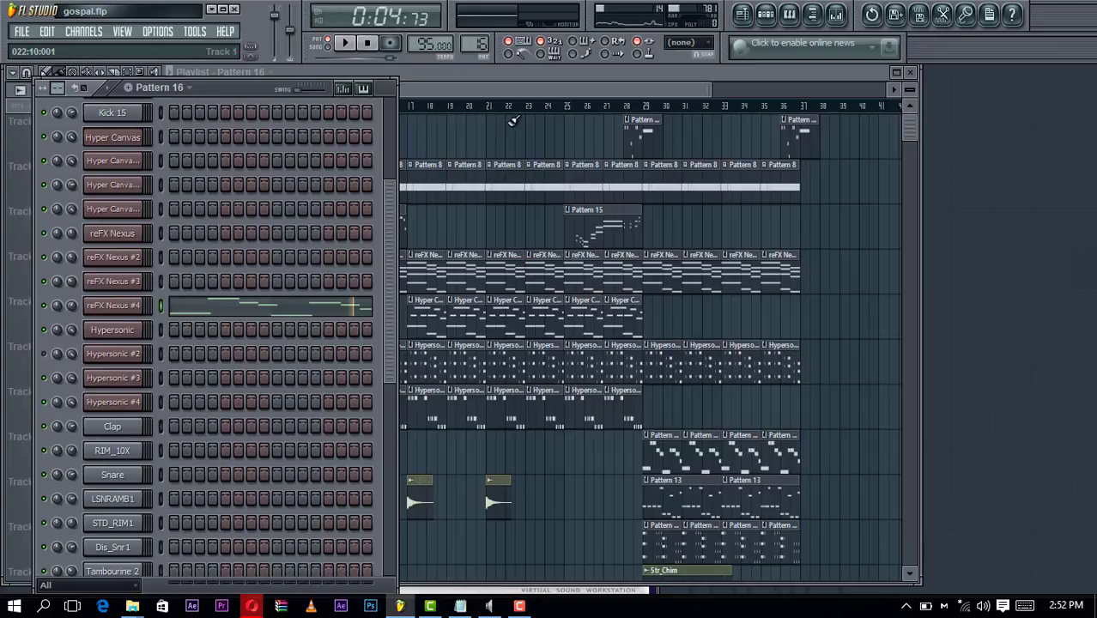
Open Pattern 12 from bar 3 of Track 3 and play its reFX Nexus #3 melody
{"action": "left_click", "coordinate": [478, 72]}
{"action": "double_click", "coordinate": [148, 225]}
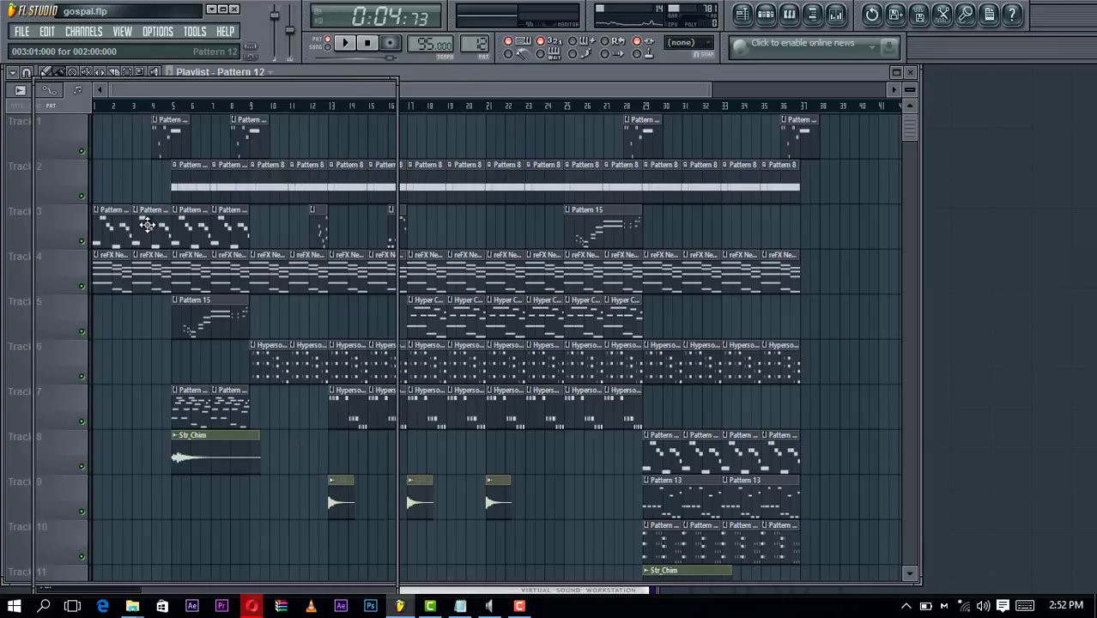
{"action": "left_click", "coordinate": [342, 44]}
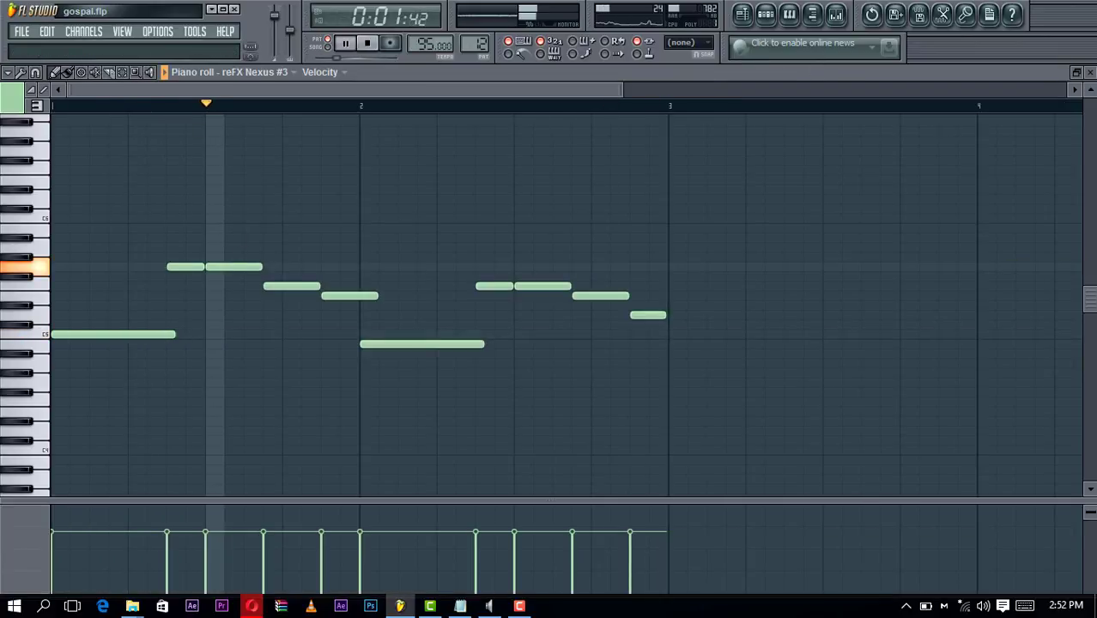
{"action": "left_click", "coordinate": [1091, 72]}
{"action": "left_click", "coordinate": [346, 45]}
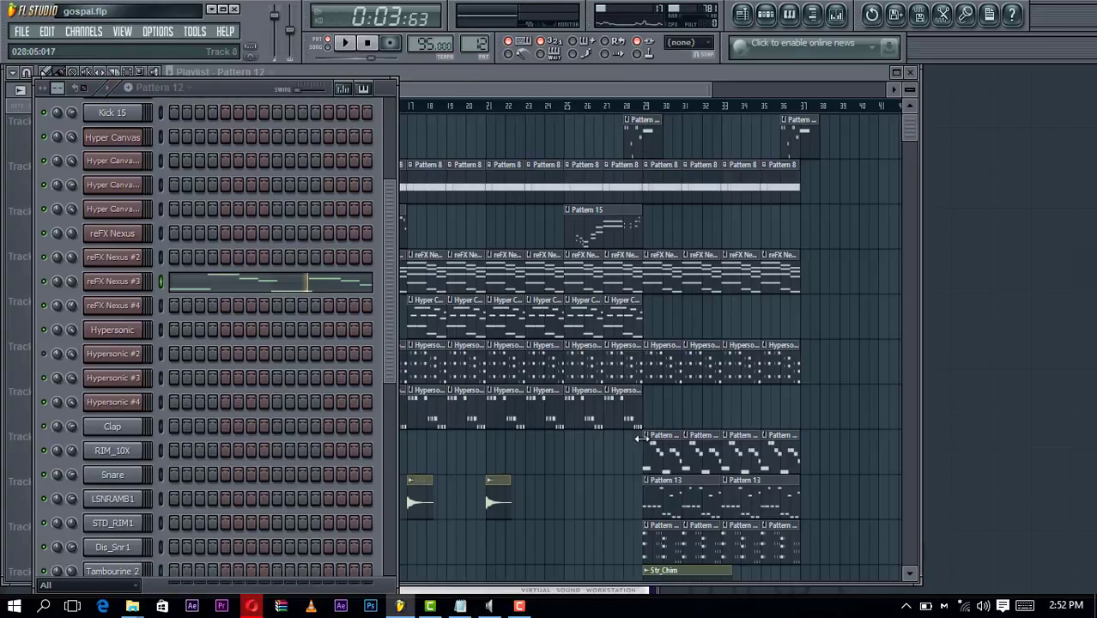
Reopen Pattern 16 from Track 8 and play its melody again to compare it with Pattern 12
{"action": "double_click", "coordinate": [670, 459]}
{"action": "left_click", "coordinate": [357, 304]}
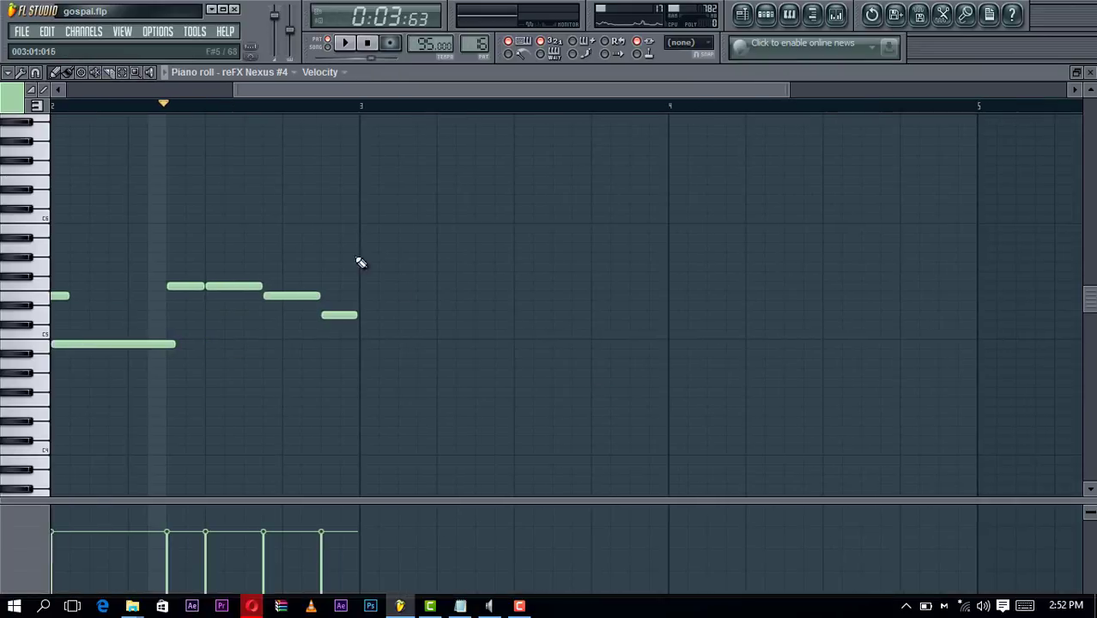
{"action": "left_click", "coordinate": [1091, 72]}
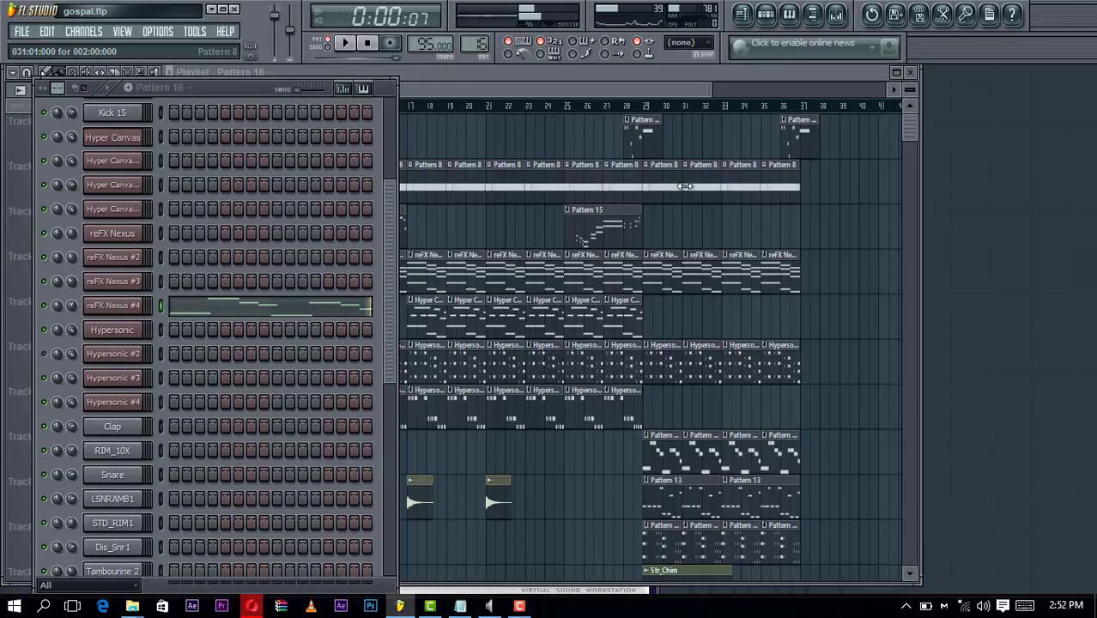
Play the arrangement from bar 28 to hear the start of the closing section
{"action": "left_click", "coordinate": [633, 108]}
{"action": "key", "text": "F6"}
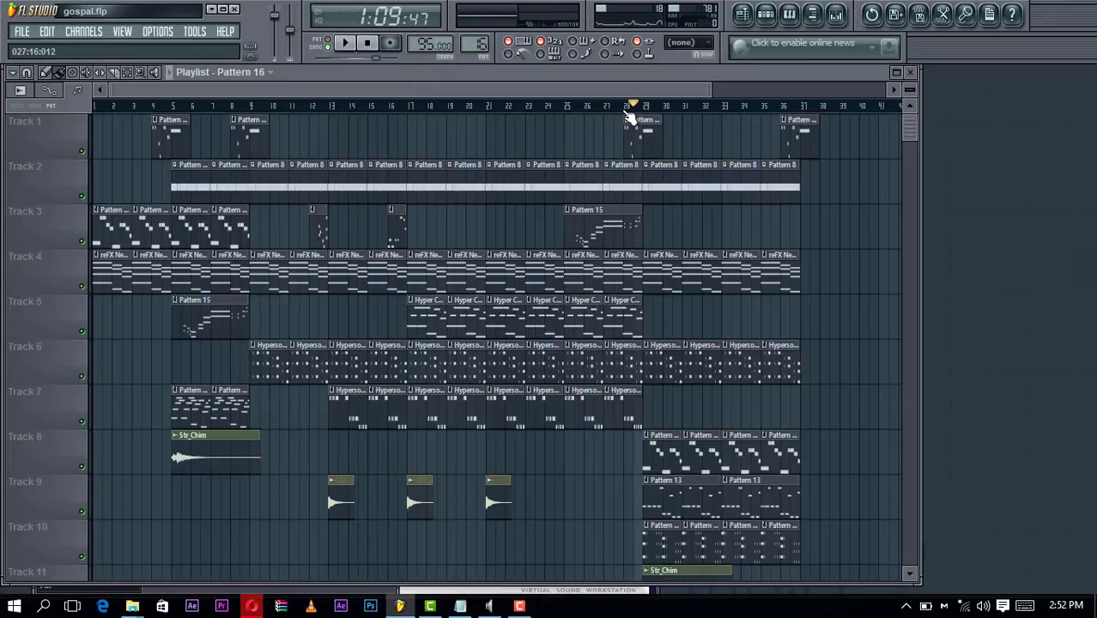
{"action": "left_click", "coordinate": [625, 110]}
{"action": "left_click", "coordinate": [346, 43]}
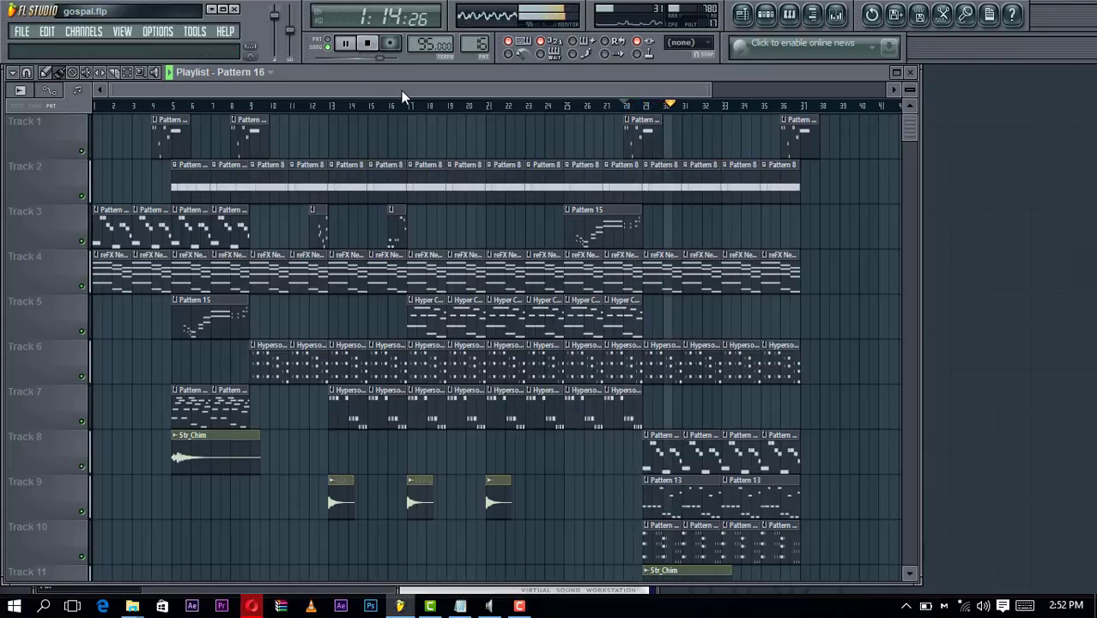
{"action": "left_click", "coordinate": [346, 43]}
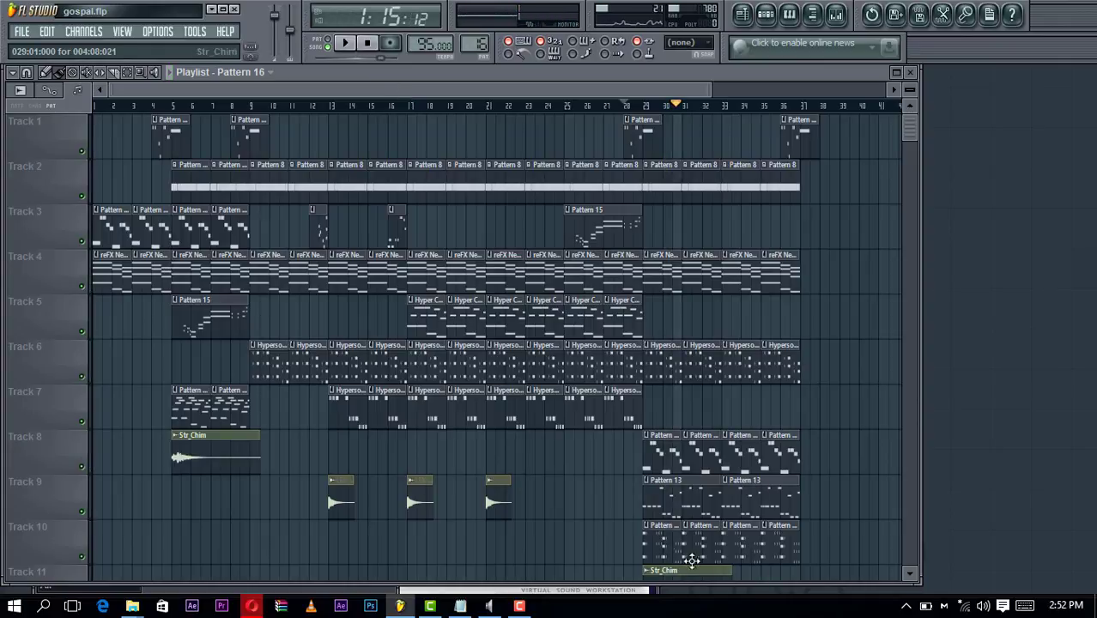
Open Pattern 19 from bar 29 of Track 10, play its Hyper Canvas #4 chords in pattern mode and return to the playlist
{"action": "double_click", "coordinate": [657, 545]}
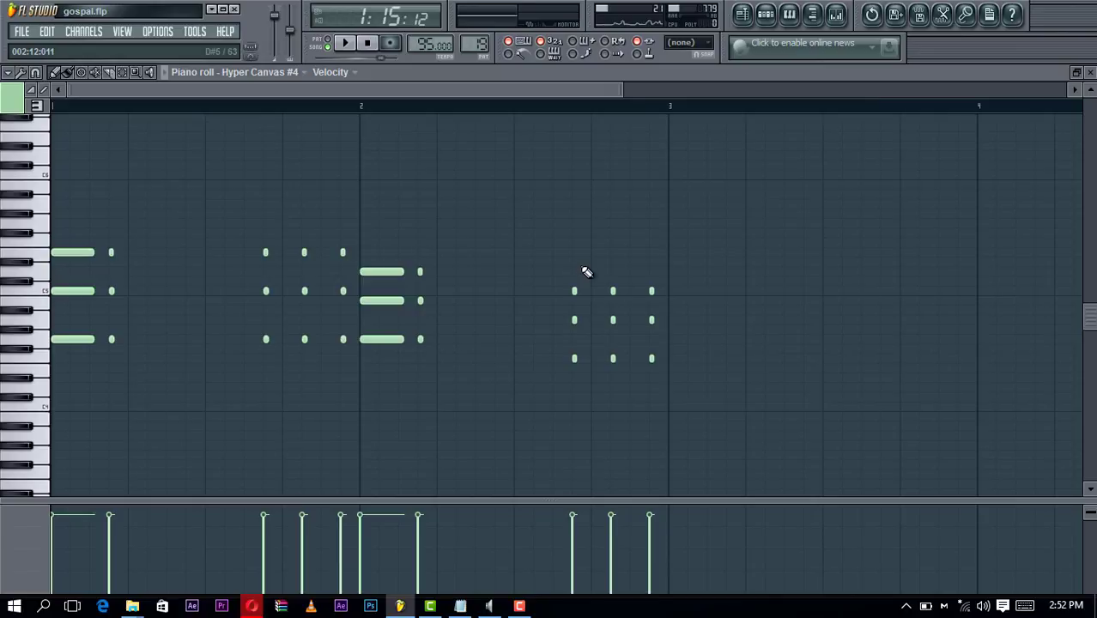
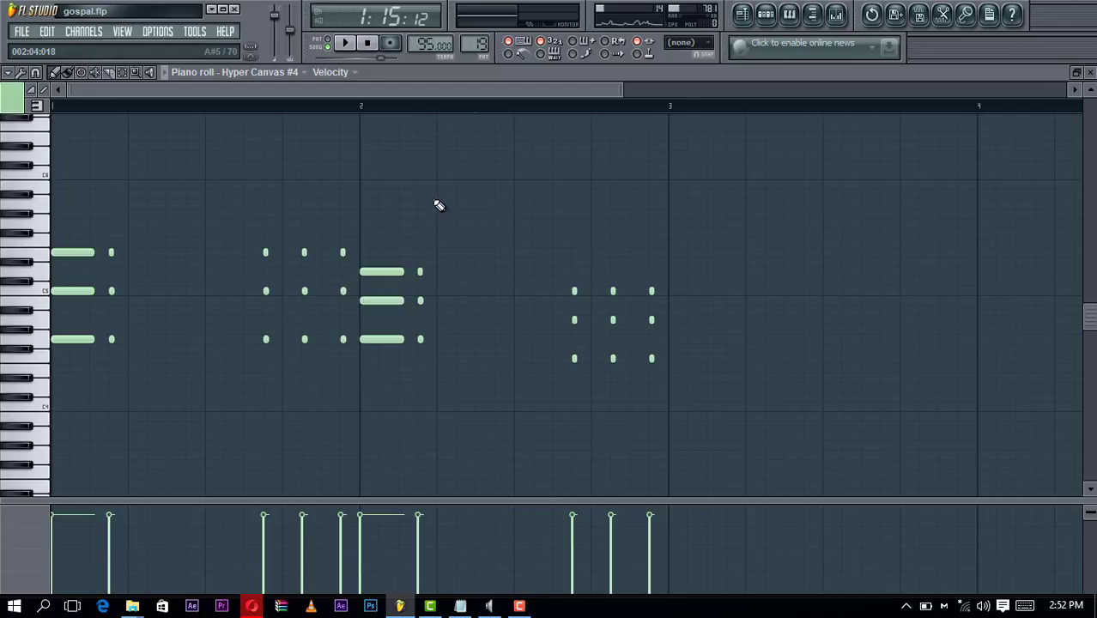
{"action": "left_click", "coordinate": [328, 41]}
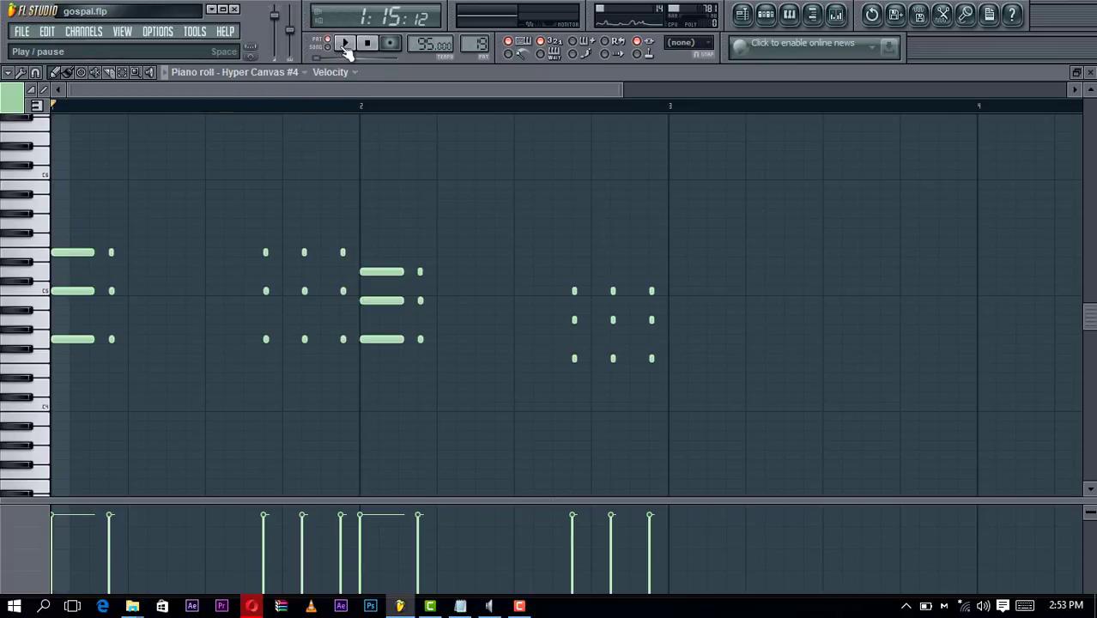
{"action": "left_click", "coordinate": [346, 44]}
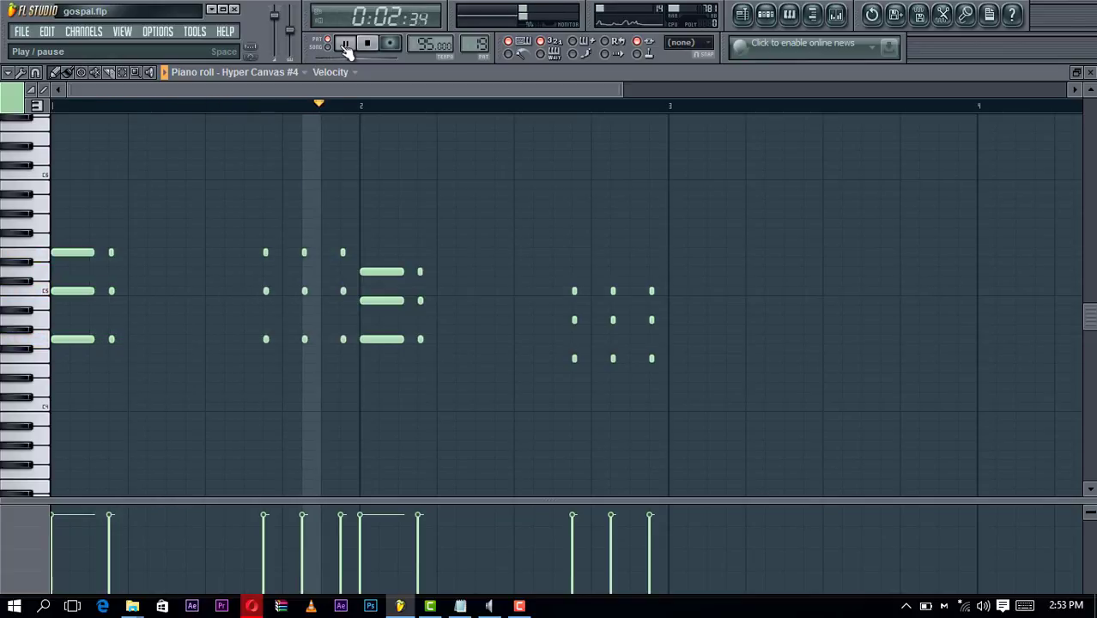
{"action": "left_click", "coordinate": [345, 44]}
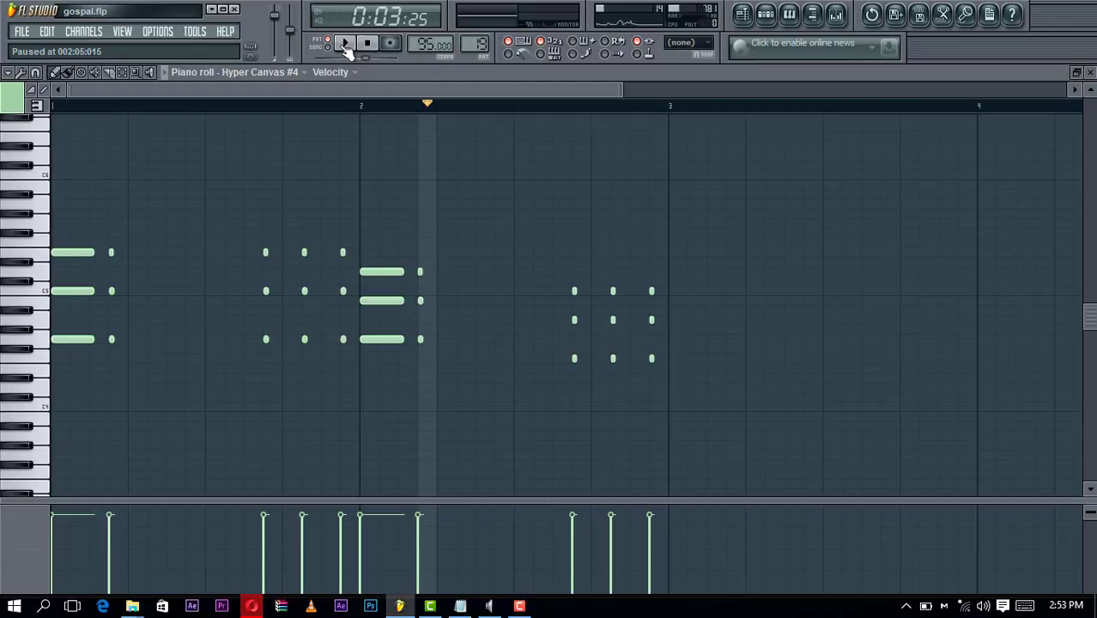
{"action": "left_click", "coordinate": [345, 44]}
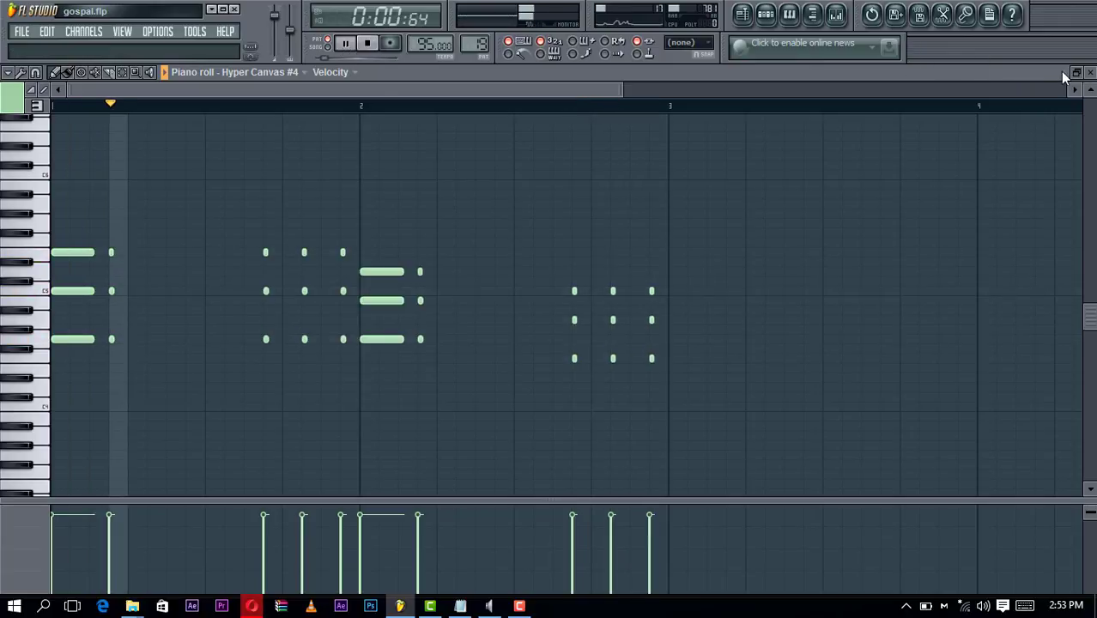
{"action": "left_click", "coordinate": [1090, 72]}
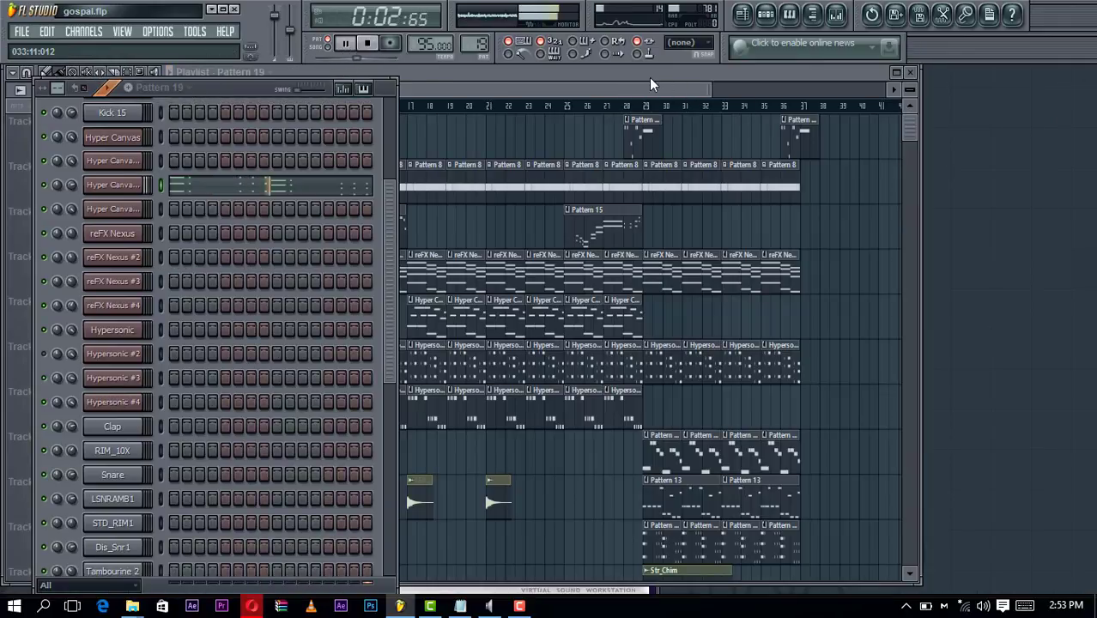
{"action": "key", "text": "F6"}
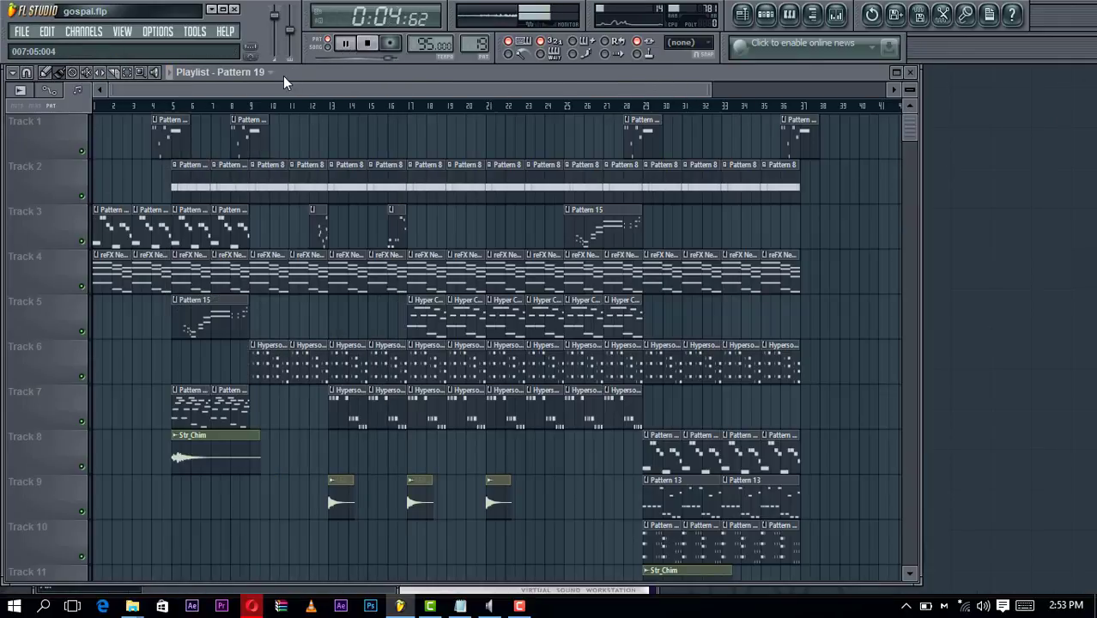
Play the song from bar 29, solo Track 2 and Track 10 in turn, and unmute Tracks 6 and 4 to hear the layers build
{"action": "left_click", "coordinate": [334, 52]}
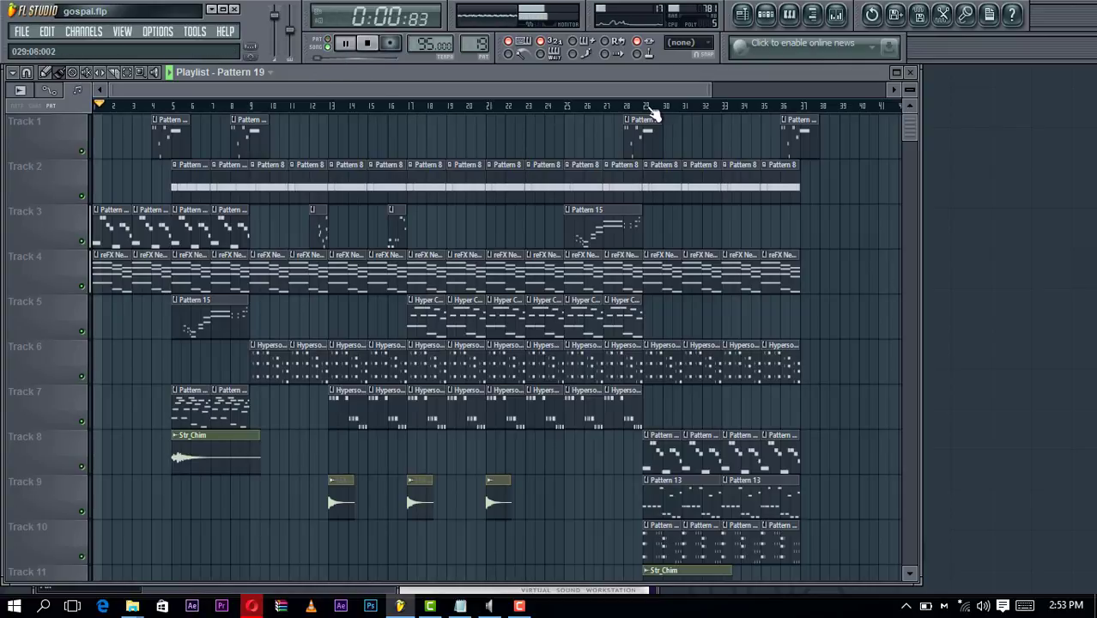
{"action": "left_click", "coordinate": [647, 105]}
{"action": "right_click", "coordinate": [82, 196]}
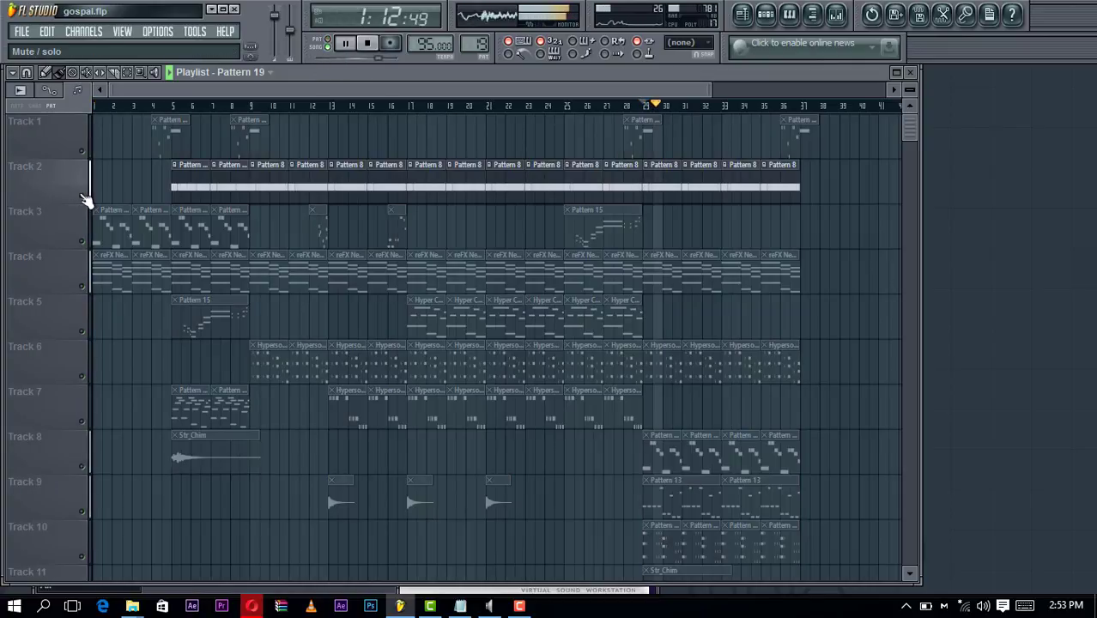
{"action": "right_click", "coordinate": [83, 556]}
{"action": "scroll", "coordinate": [140, 534], "scroll_direction": "down", "scroll_amount": 2}
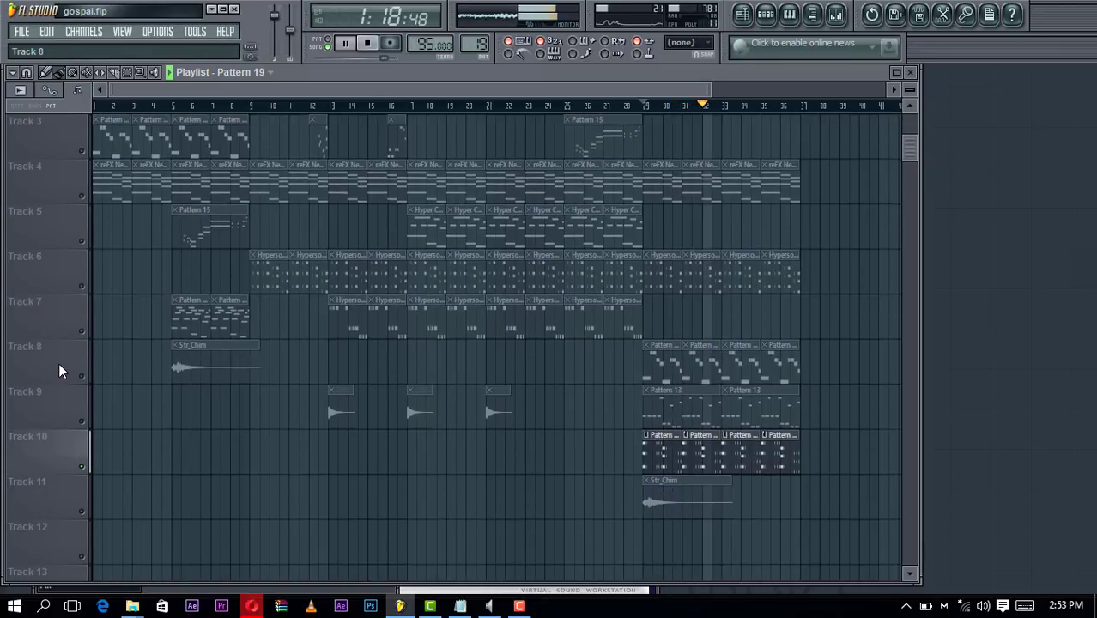
{"action": "left_click", "coordinate": [84, 289]}
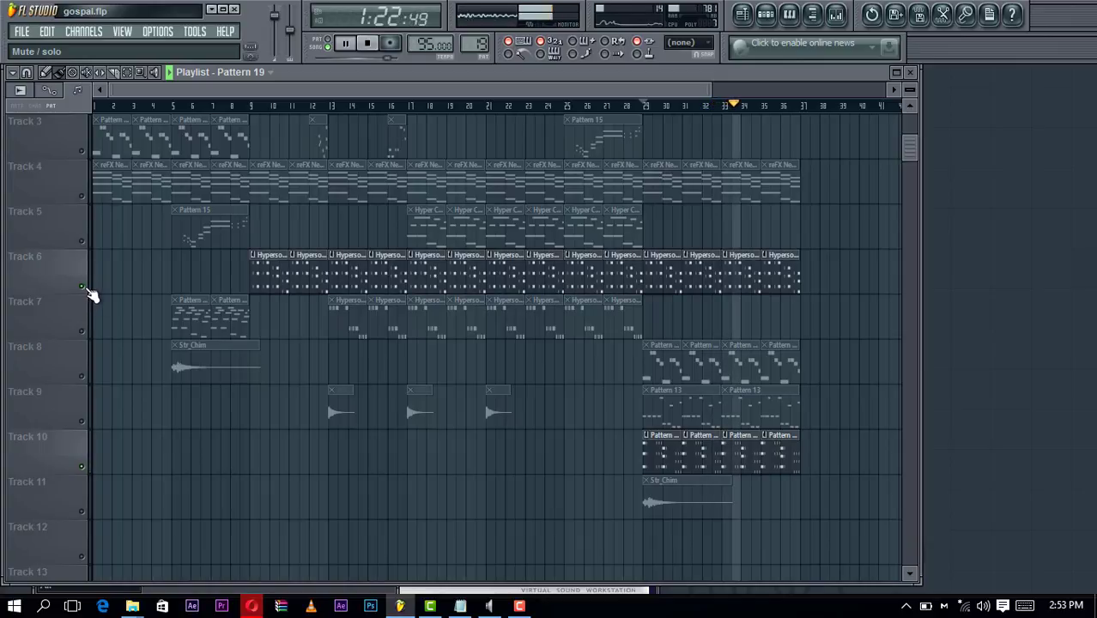
{"action": "left_click", "coordinate": [83, 197]}
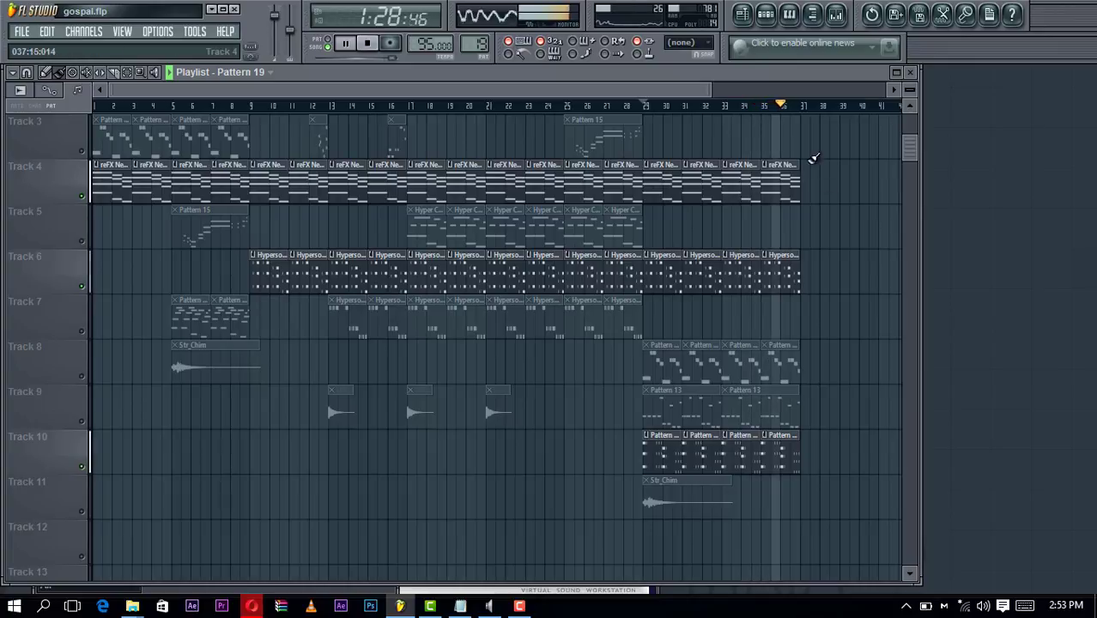
Replay the closing section from bar 29 while unmuting Tracks 8, 9 and 11, and pause playback
{"action": "left_click", "coordinate": [645, 107]}
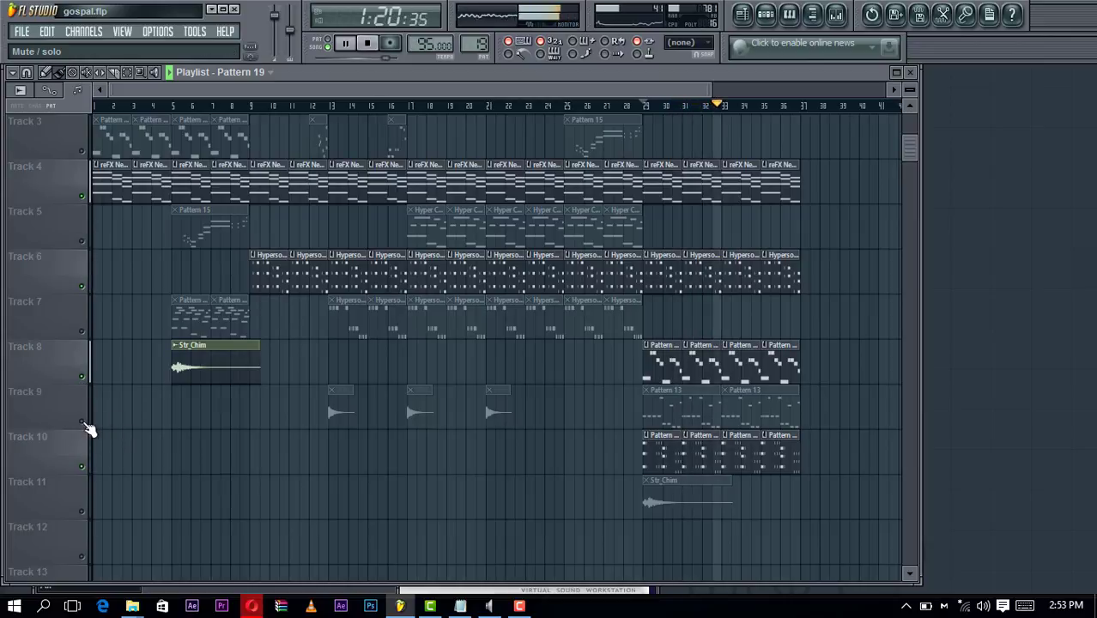
{"action": "left_click", "coordinate": [82, 421]}
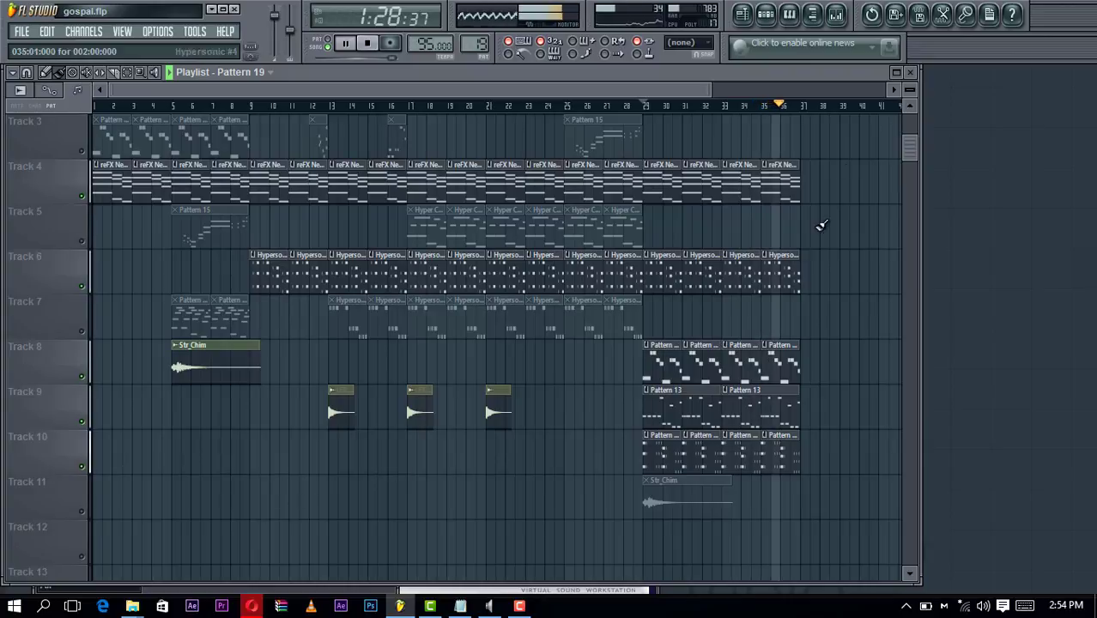
{"action": "left_click", "coordinate": [647, 107]}
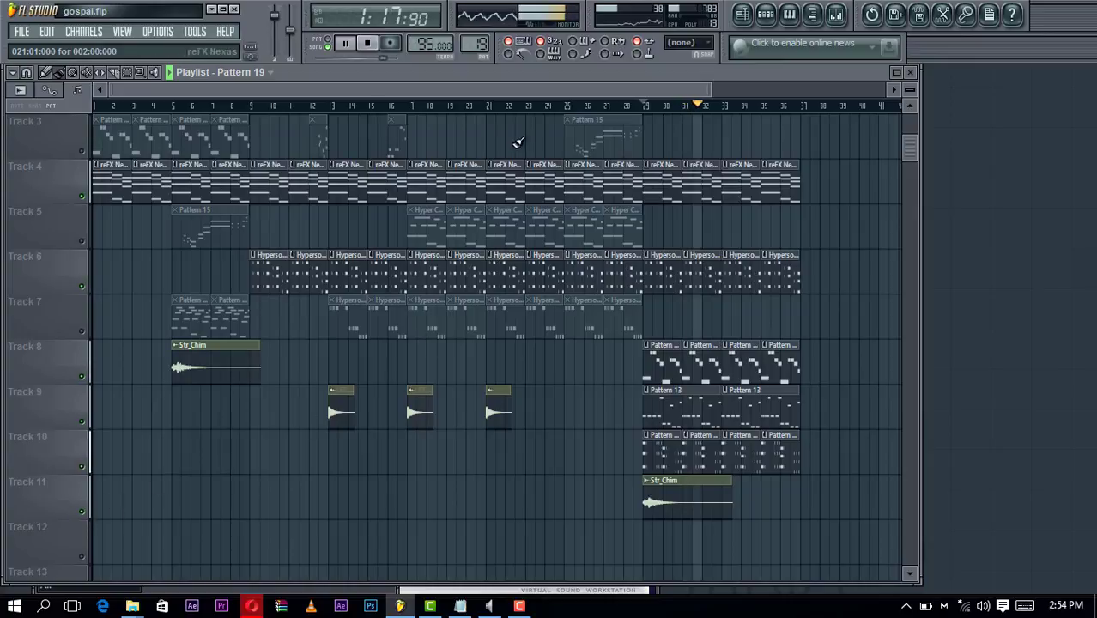
{"action": "left_click", "coordinate": [344, 44]}
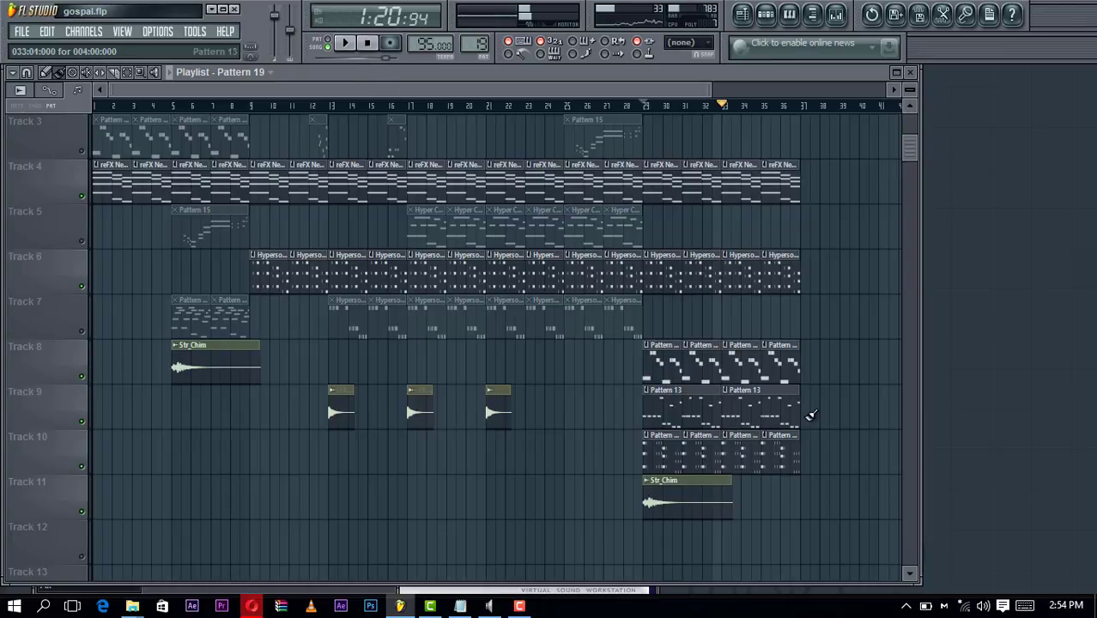
{"action": "scroll", "coordinate": [826, 444], "scroll_direction": "up", "scroll_amount": 2}
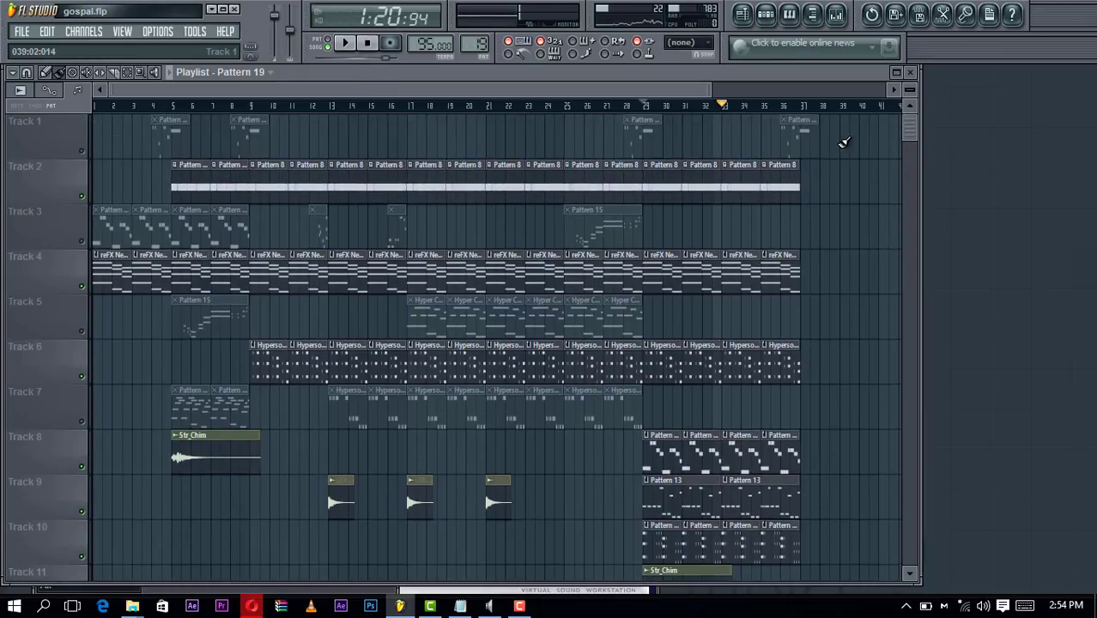
{"action": "left_click", "coordinate": [845, 168]}
{"action": "right_click", "coordinate": [842, 167]}
{"action": "left_click", "coordinate": [845, 152]}
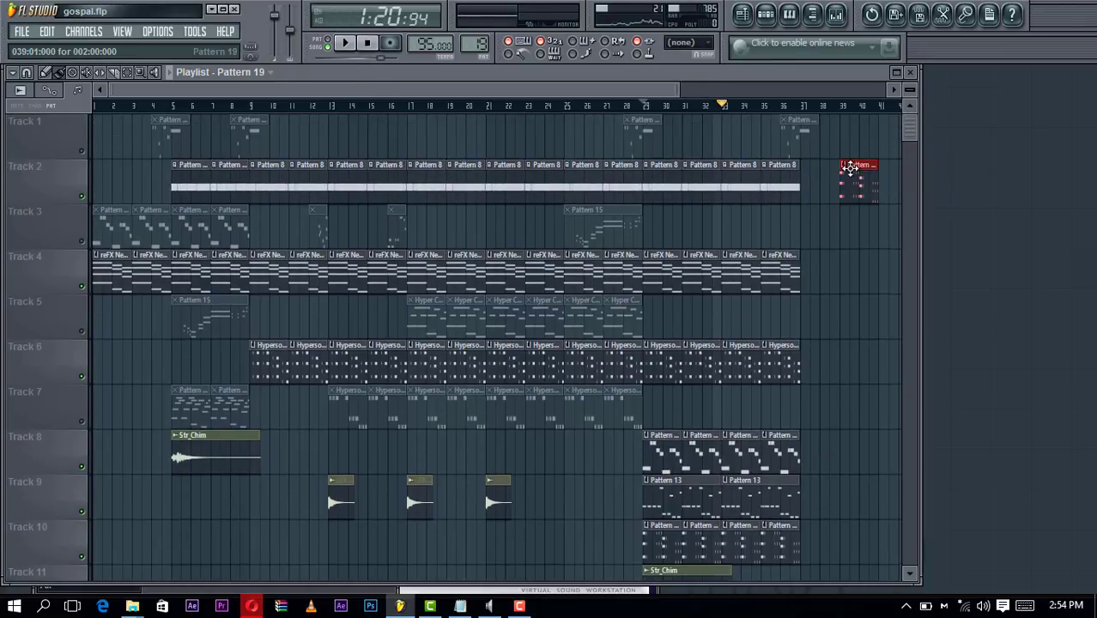
{"action": "right_click", "coordinate": [850, 170]}
Copy the clips of bars 33 to 36 on Tracks 2, 4, 6 and 8 to bar 37, and play from there
{"action": "left_click_drag", "start_coordinate": [672, 91], "coordinate": [739, 132]}
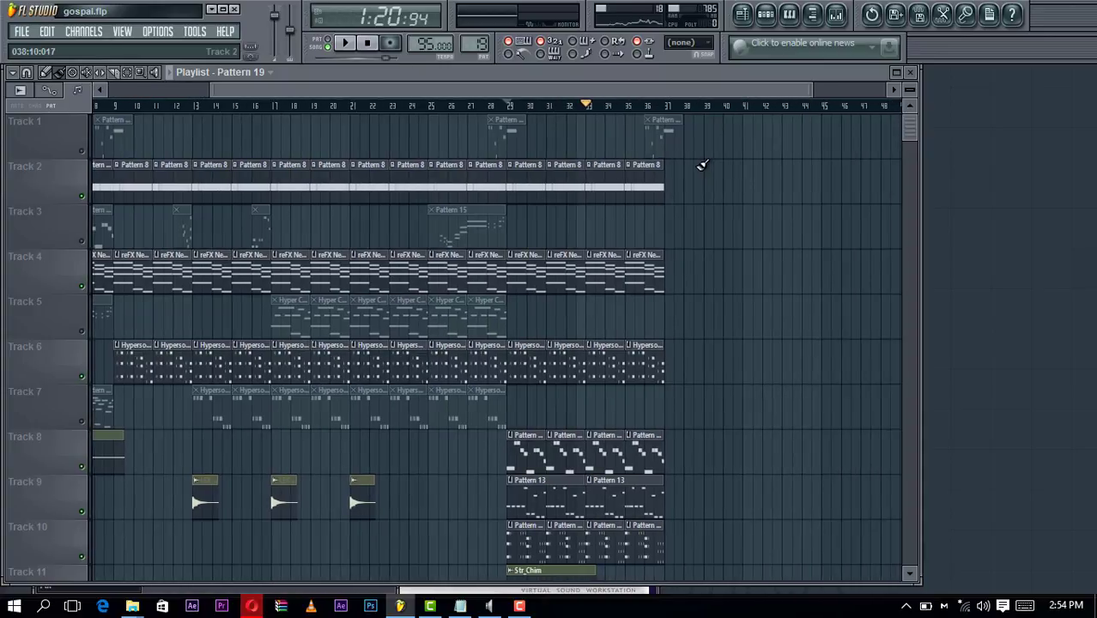
{"action": "left_click_drag", "start_coordinate": [700, 165], "coordinate": [603, 443]}
{"action": "left_click_drag", "start_coordinate": [606, 277], "coordinate": [685, 273]}
{"action": "scroll", "coordinate": [686, 391], "scroll_direction": "down", "scroll_amount": 2}
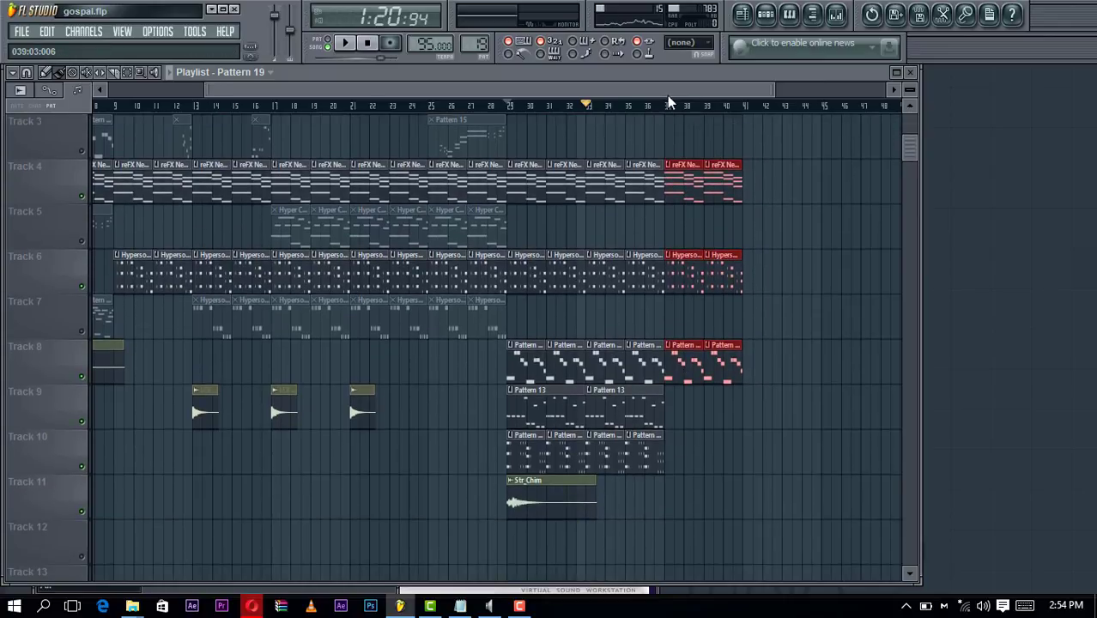
{"action": "left_click", "coordinate": [668, 103]}
{"action": "key", "text": "space"}
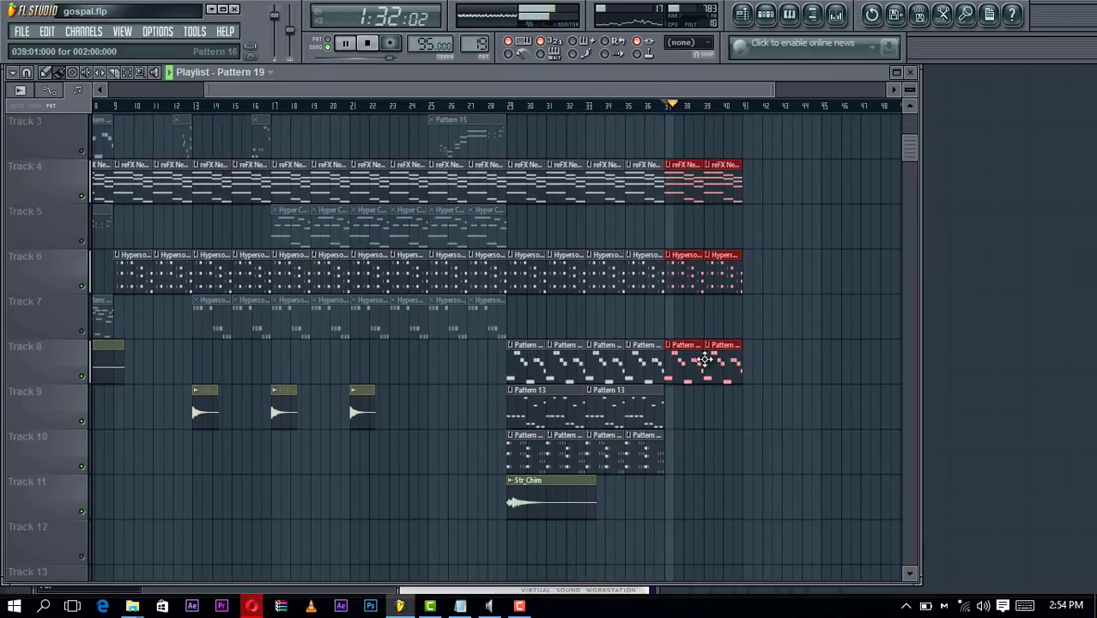
Delete the copied Pattern 16 clips from Track 8 and copy one Pattern 13 and two Pattern 19 clips to bar 37 on Tracks 9 and 10
{"action": "right_click", "coordinate": [723, 376]}
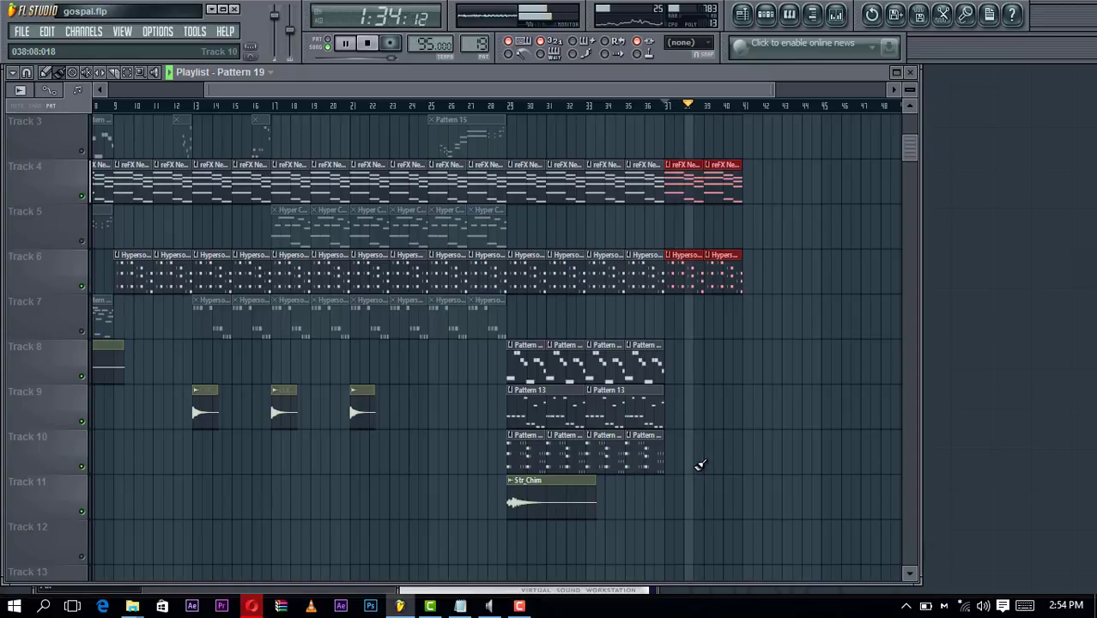
{"action": "left_click_drag", "start_coordinate": [693, 473], "coordinate": [601, 384]}
{"action": "left_click_drag", "start_coordinate": [657, 410], "coordinate": [694, 405]}
{"action": "scroll", "coordinate": [726, 368], "scroll_direction": "up", "scroll_amount": 1}
{"action": "scroll", "coordinate": [726, 367], "scroll_direction": "up", "scroll_amount": 1}
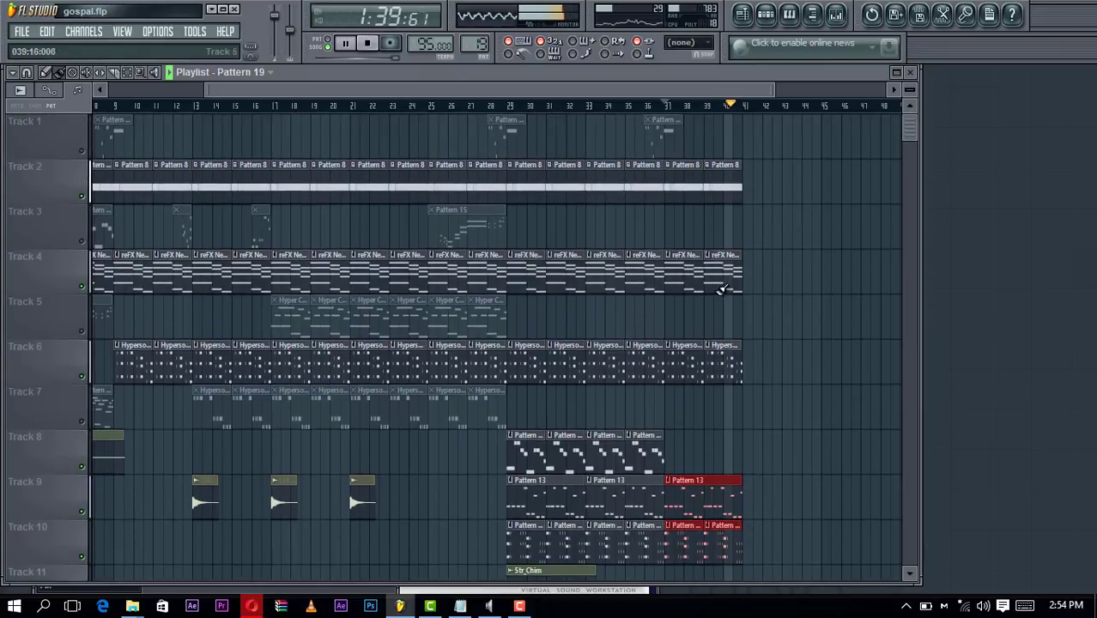
Loop playback over bars 37 and 38, view the reFX Nexus chords from Track 4 and return to the channel list
{"action": "left_click", "coordinate": [670, 109]}
{"action": "left_click_drag", "start_coordinate": [672, 107], "coordinate": [706, 107]}
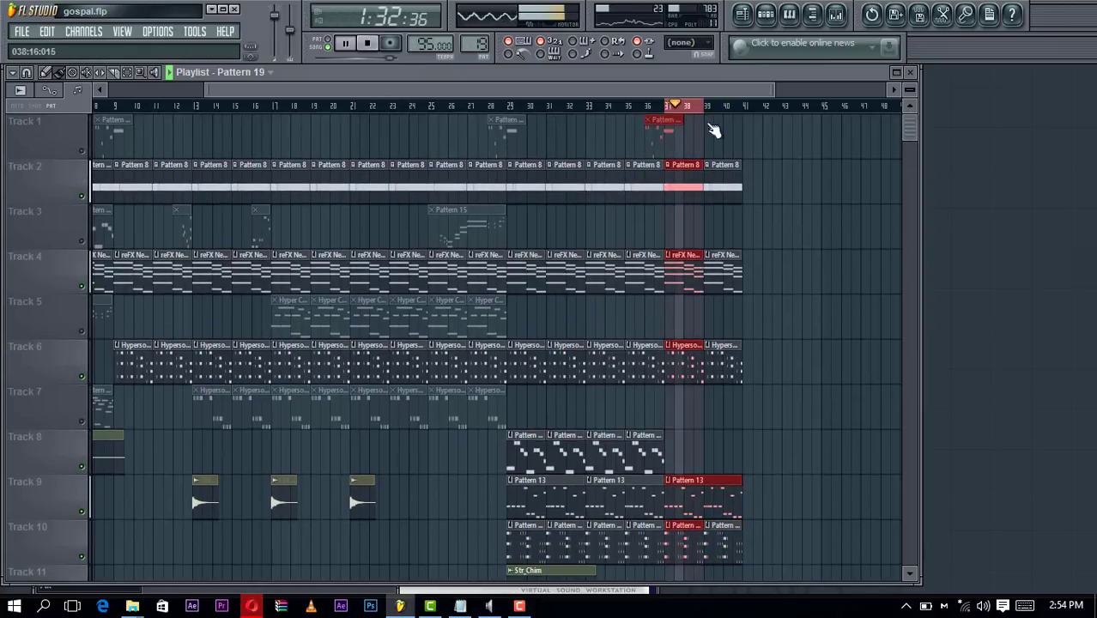
{"action": "double_click", "coordinate": [683, 281]}
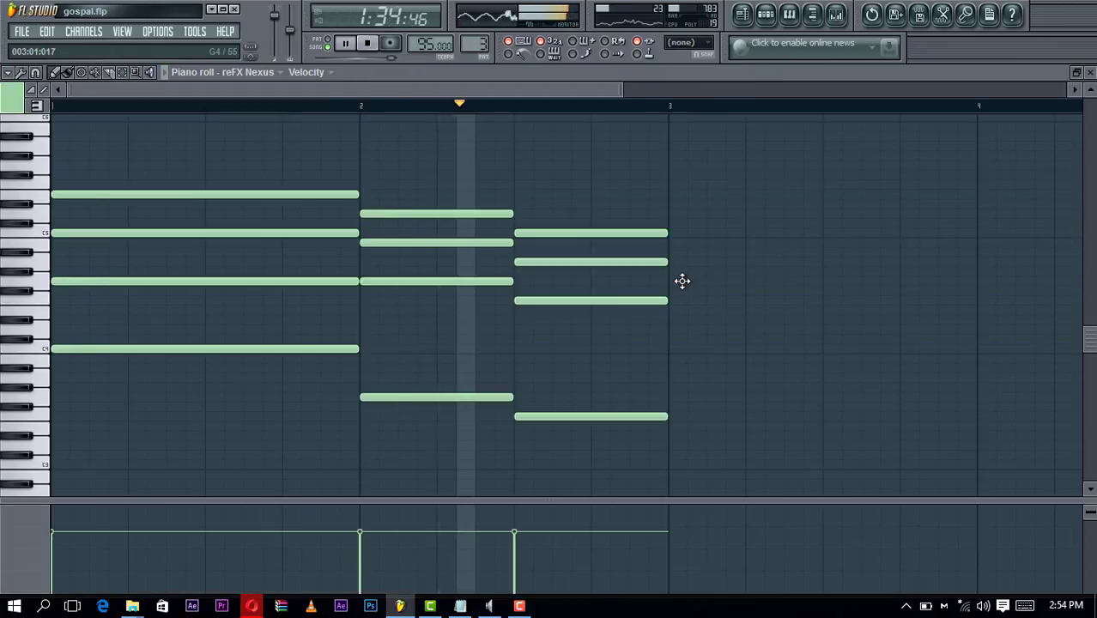
{"action": "key", "text": "Escape"}
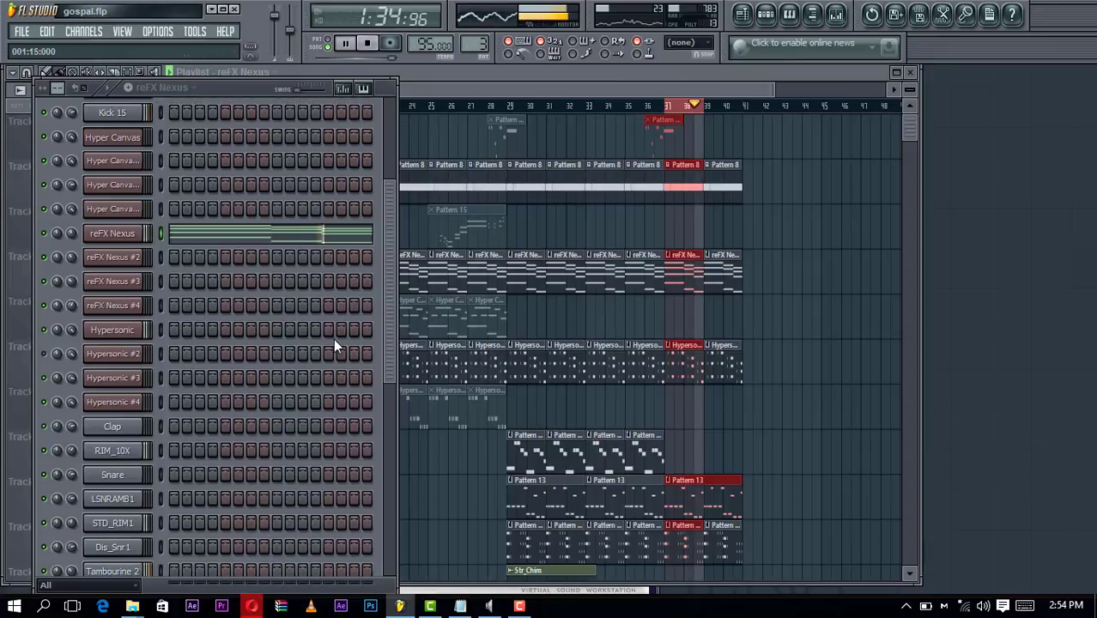
Check the Hyper Canvas #2 and reFX Nexus #4 instruments and open the empty reFX Nexus #4 piano roll in the reFX Nexus pattern
{"action": "left_click", "coordinate": [137, 212]}
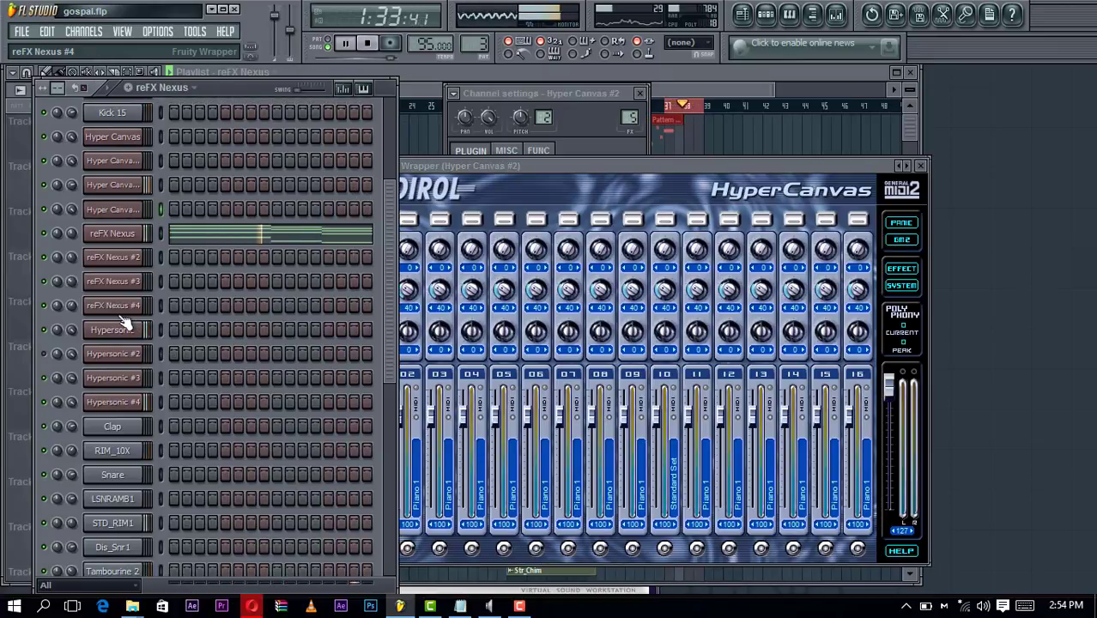
{"action": "left_click", "coordinate": [122, 312]}
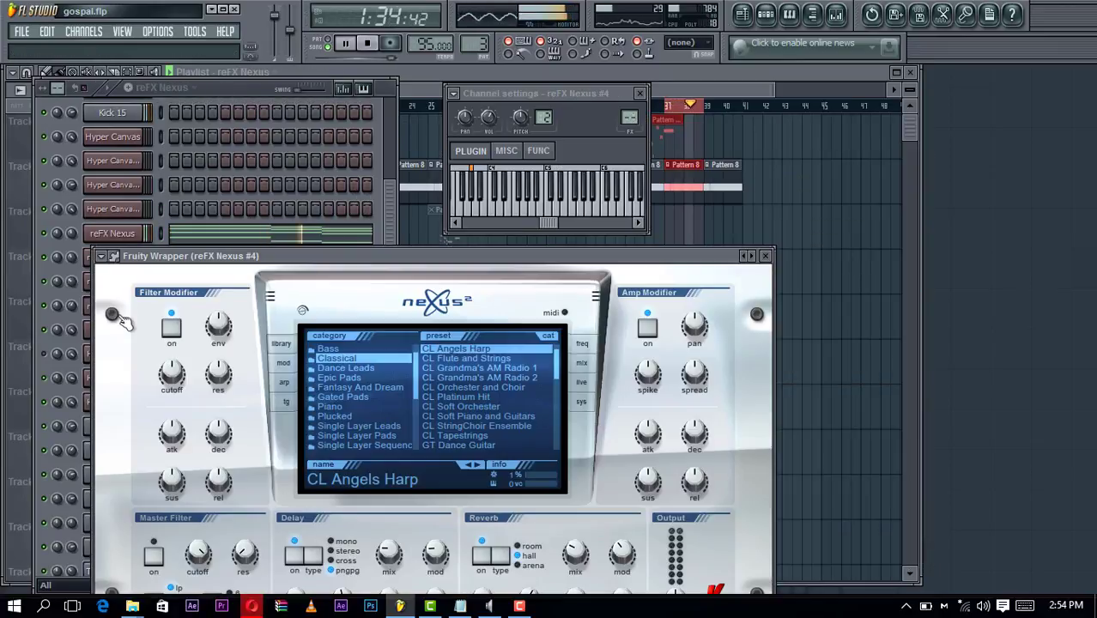
{"action": "left_click", "coordinate": [236, 92]}
{"action": "right_click", "coordinate": [124, 311]}
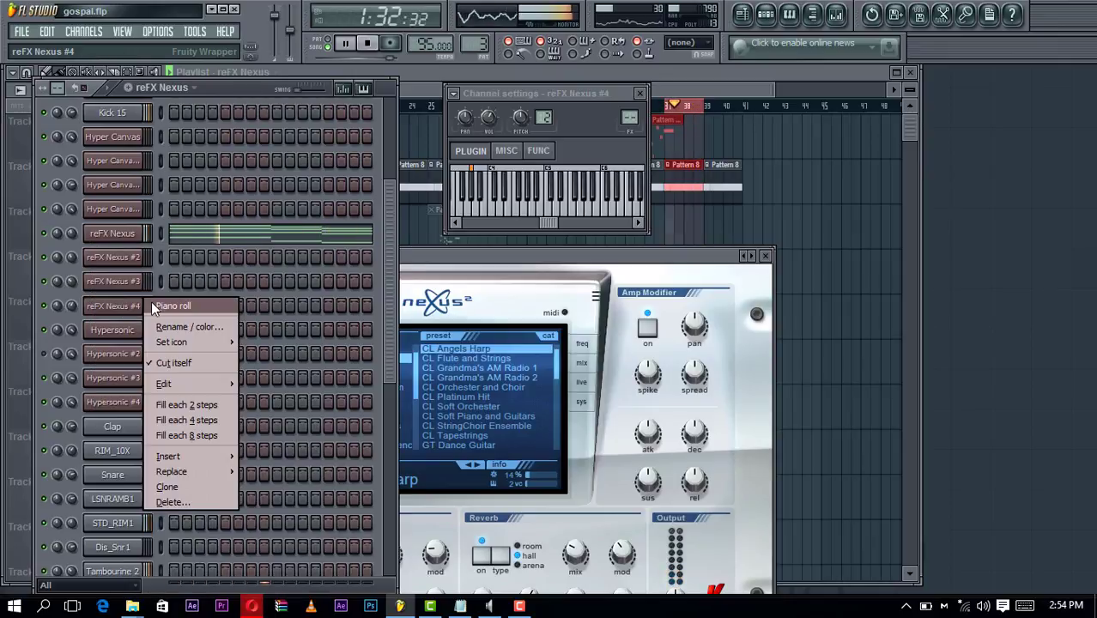
{"action": "left_click", "coordinate": [151, 301]}
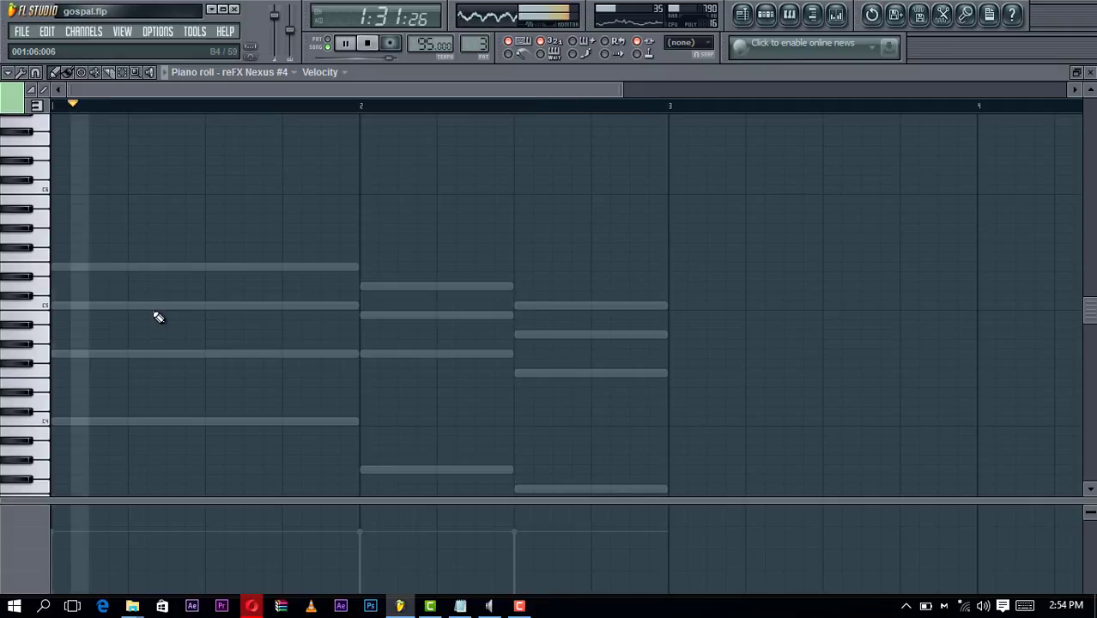
{"action": "key", "text": "space"}
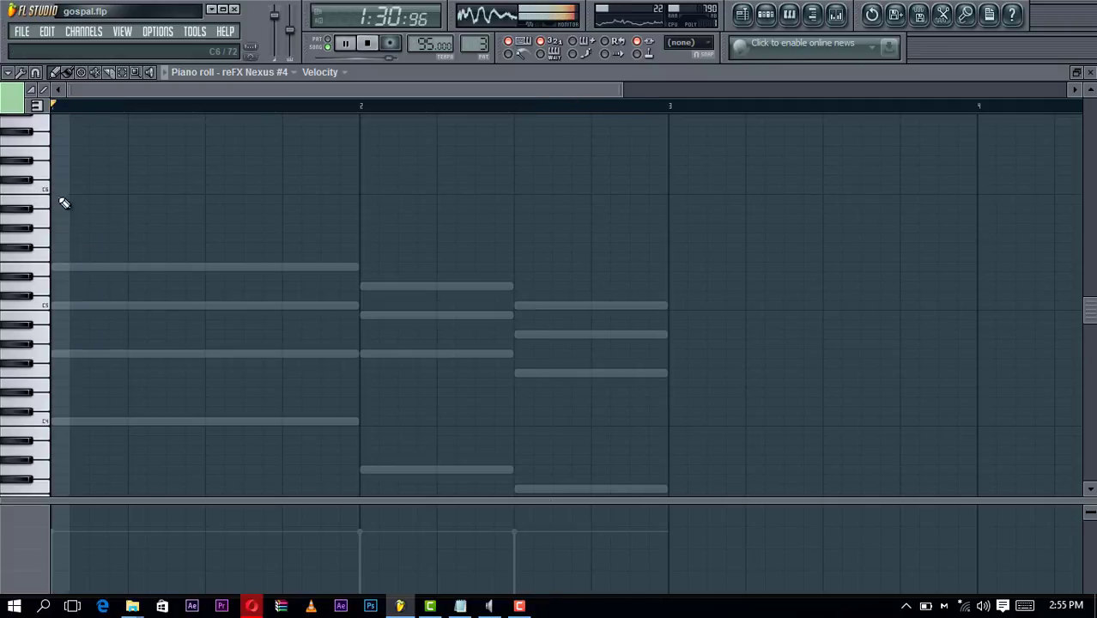
Draw one-step C6 and B5 notes at steps 4 and 6 of bar 1, checking them against the chord playback
{"action": "left_click", "coordinate": [106, 190]}
{"action": "key", "text": "space"}
{"action": "key", "text": "space"}
{"action": "mouse_move", "coordinate": [141, 190]}
{"action": "left_mouse_down"}
{"action": "mouse_move", "coordinate": [159, 189]}
{"action": "mouse_move", "coordinate": [131, 201]}
{"action": "left_mouse_up"}
{"action": "key", "text": "space"}
{"action": "key", "text": "space"}
{"action": "key", "text": "space"}
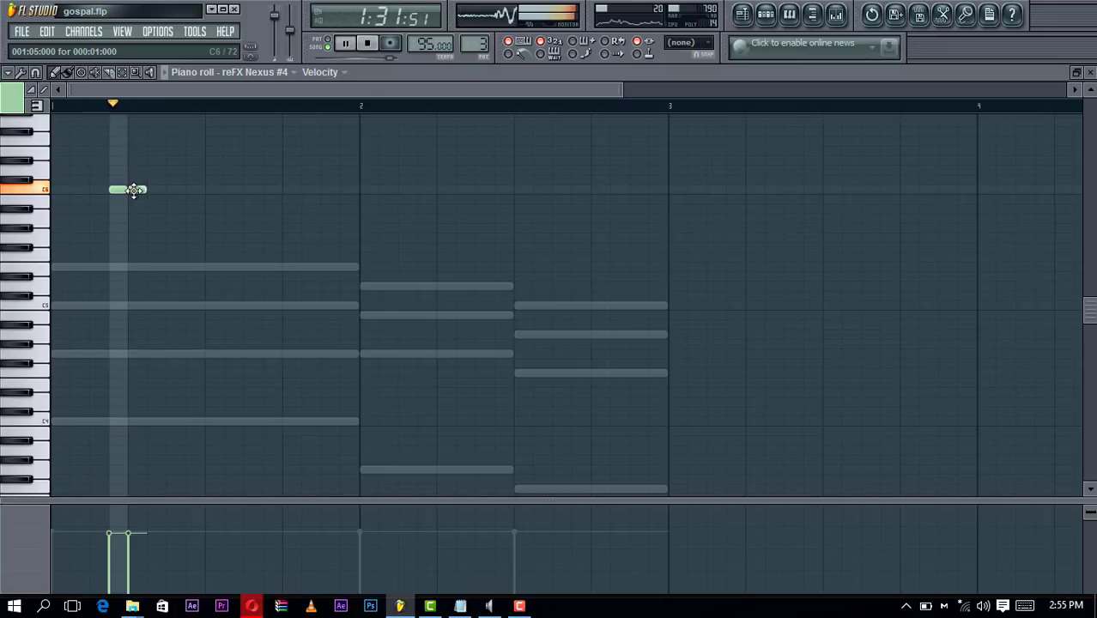
{"action": "left_click", "coordinate": [155, 189]}
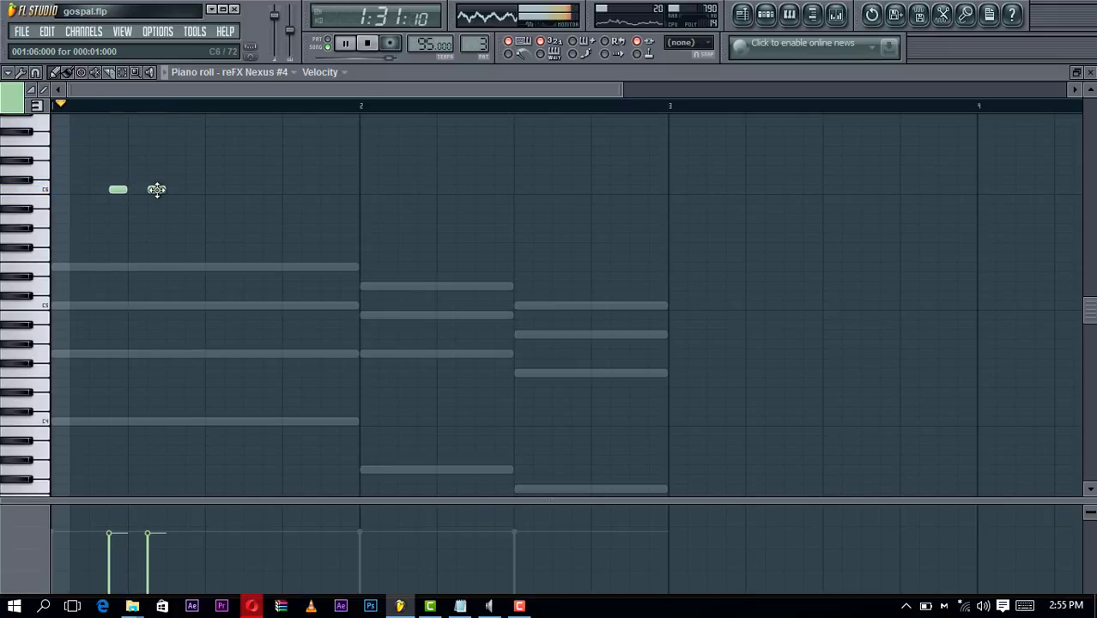
{"action": "left_click_drag", "start_coordinate": [156, 190], "coordinate": [160, 203]}
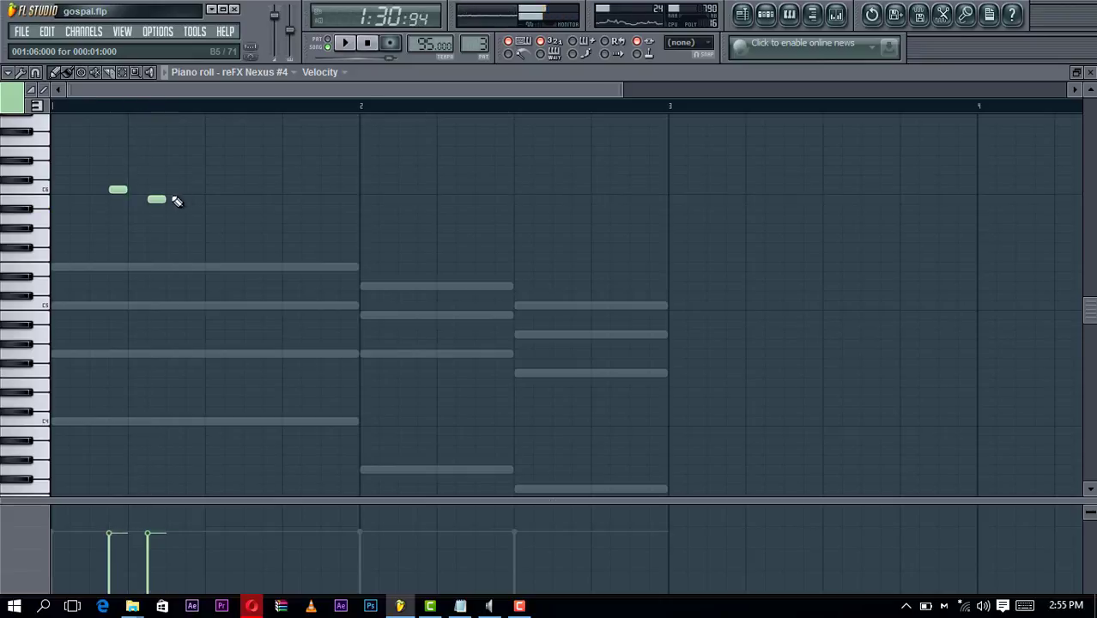
Add a one-step C6 note at step 8 of bar 1 and play the three-note phrase over the chords
{"action": "key", "text": "space"}
{"action": "left_click", "coordinate": [211, 190]}
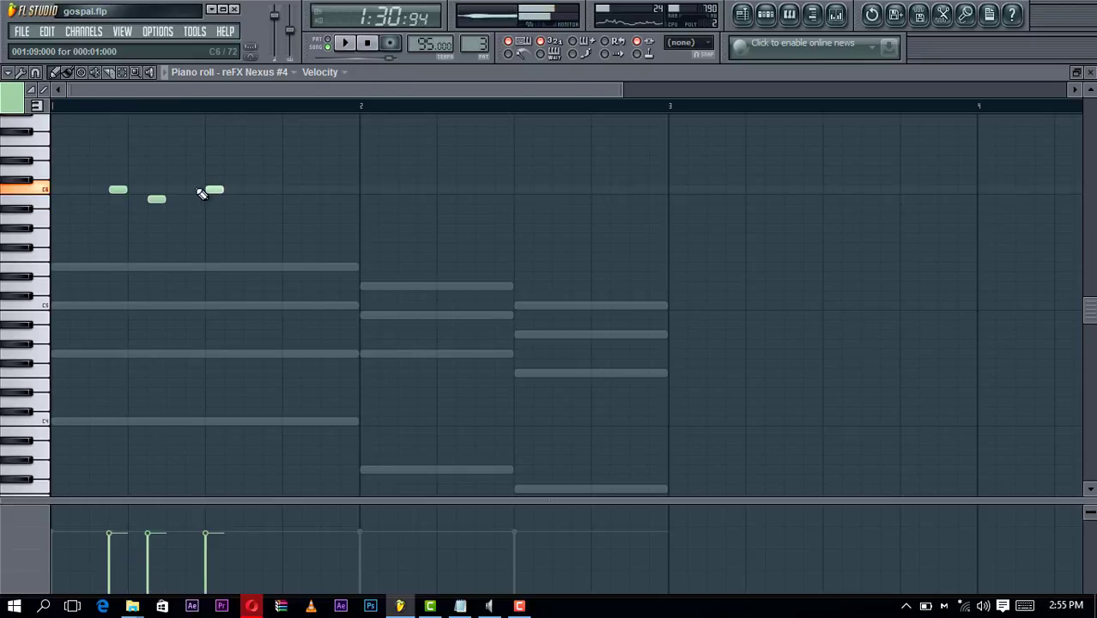
{"action": "key", "text": "space"}
{"action": "left_click_drag", "start_coordinate": [215, 189], "coordinate": [195, 189]}
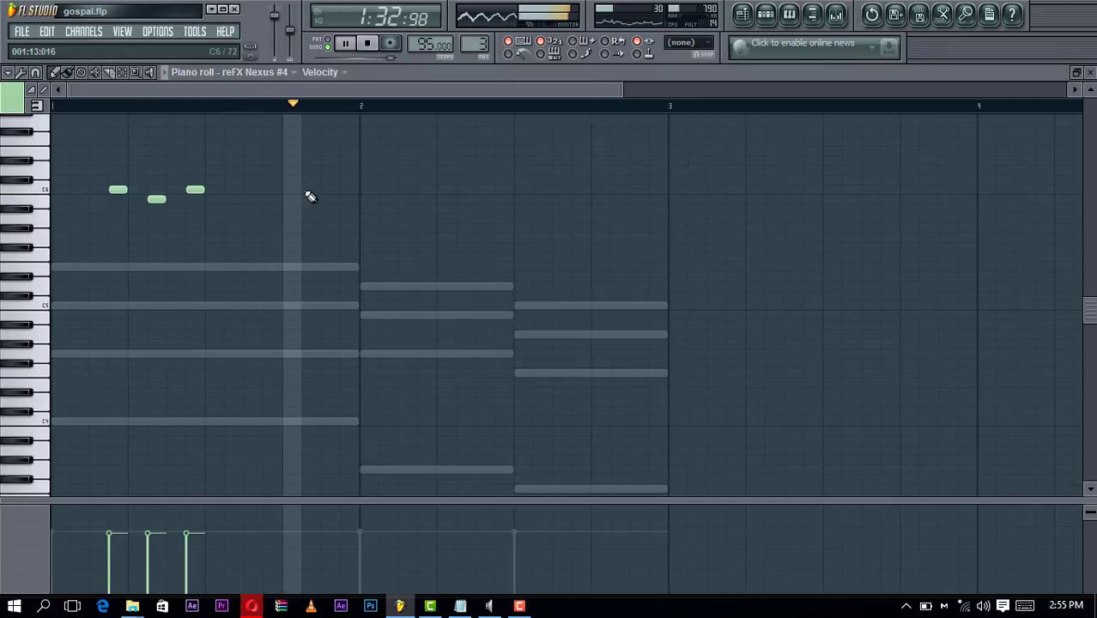
{"action": "key", "text": "space"}
Draw one-step B5, A5 and B5 notes at steps 5, 7 and 9 of bar 2 and play them back
{"action": "left_click", "coordinate": [446, 190]}
{"action": "right_click", "coordinate": [446, 190]}
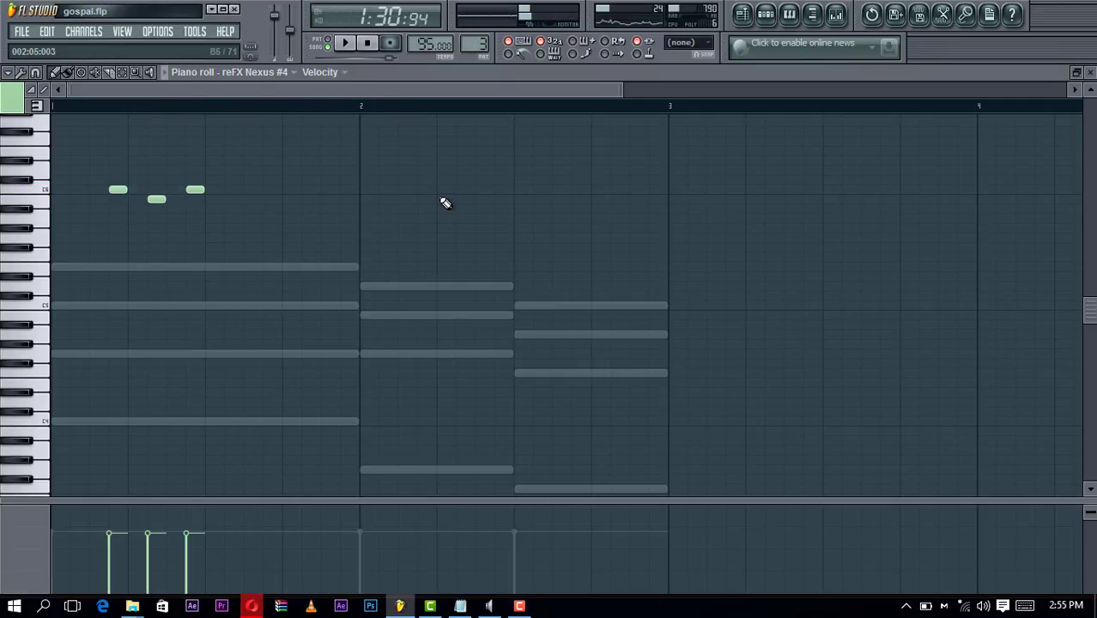
{"action": "left_click", "coordinate": [444, 199]}
{"action": "left_click", "coordinate": [483, 218]}
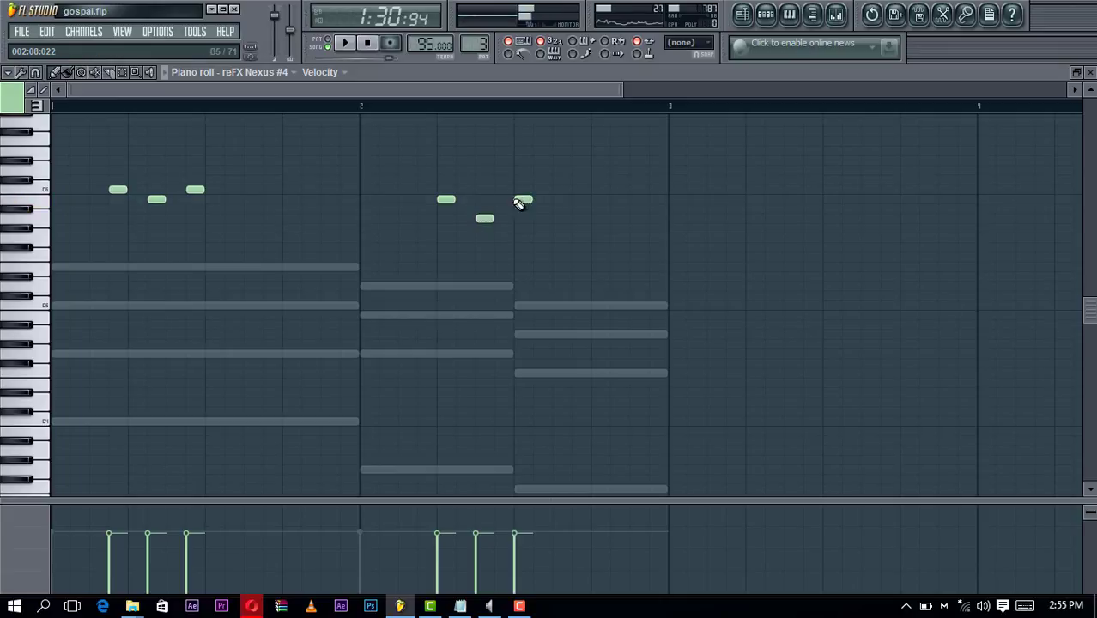
{"action": "key", "text": "space"}
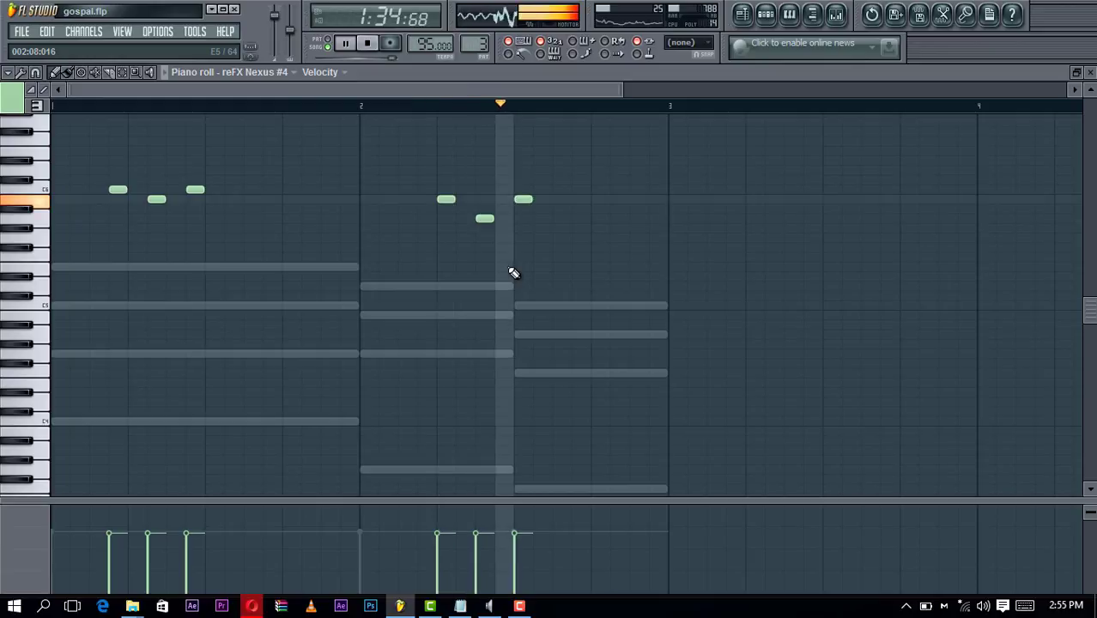
Replace the three bar 2 notes with B5, A5 and B5 at steps 4, 6 and 8, checking them in playback
{"action": "right_click", "coordinate": [523, 199]}
{"action": "right_click", "coordinate": [484, 218]}
{"action": "right_click", "coordinate": [446, 199]}
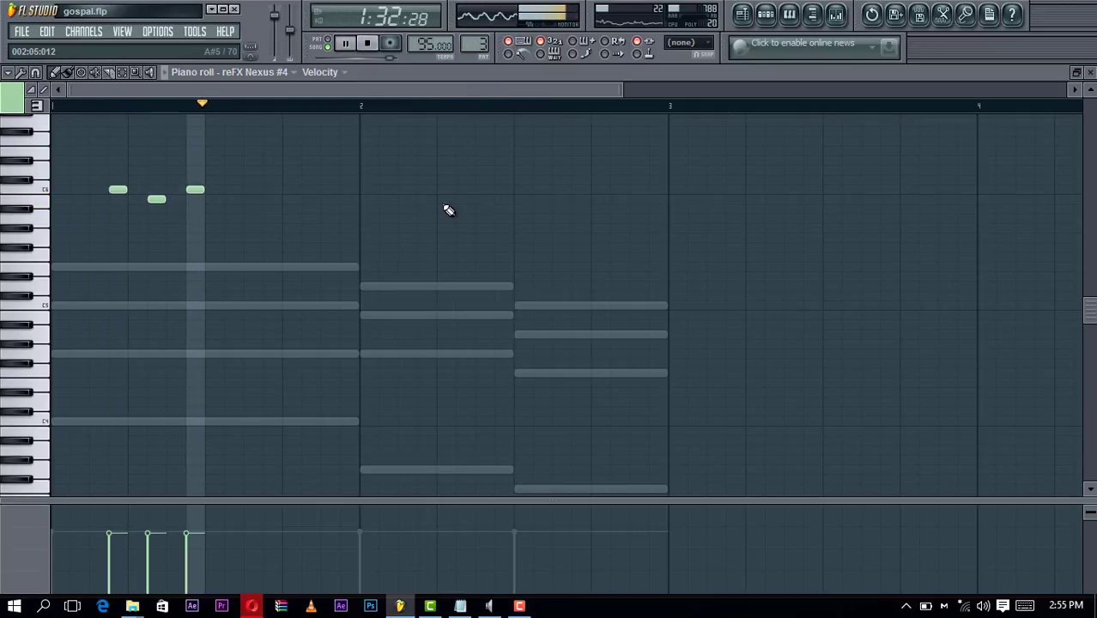
{"action": "left_click", "coordinate": [426, 199]}
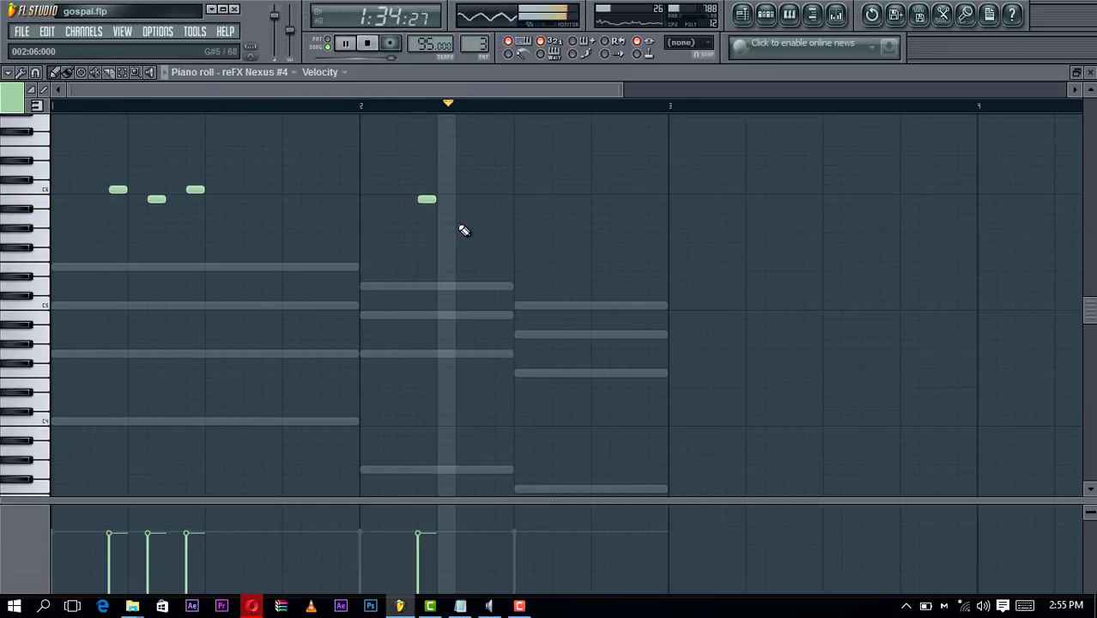
{"action": "key", "text": "space"}
{"action": "left_click", "coordinate": [464, 229]}
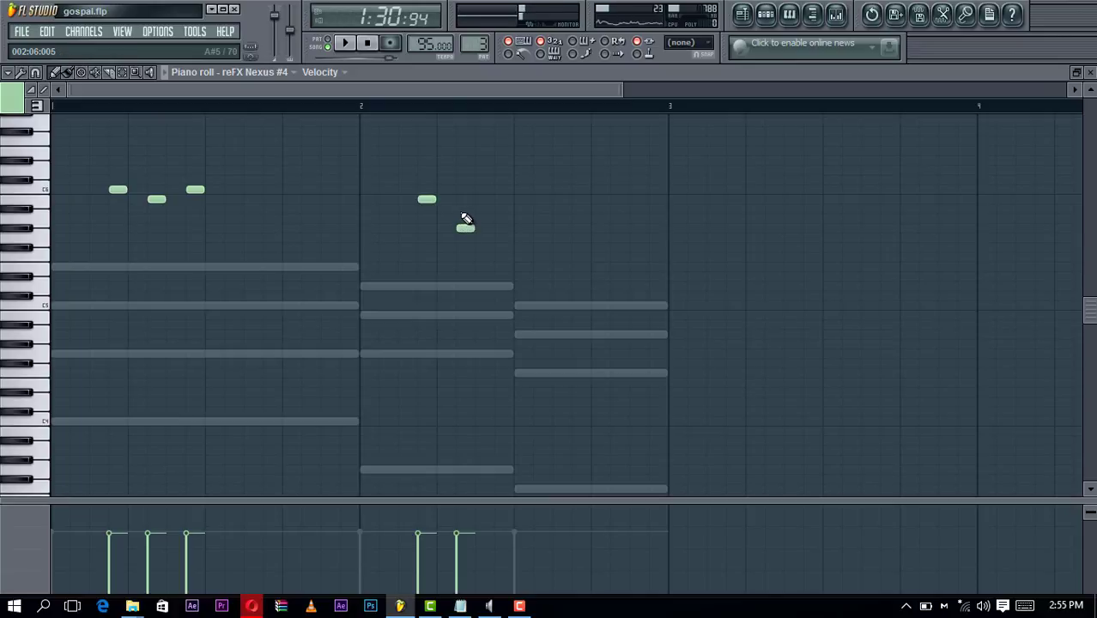
{"action": "left_click", "coordinate": [461, 210]}
{"action": "left_click_drag", "start_coordinate": [462, 206], "coordinate": [461, 217]}
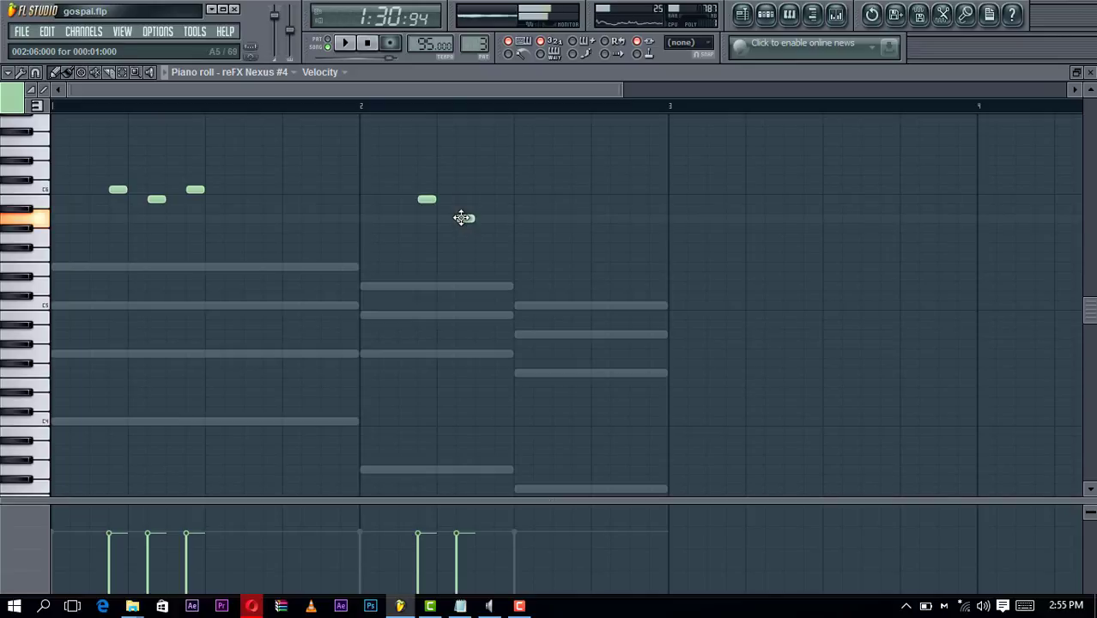
{"action": "key", "text": "space"}
{"action": "left_click", "coordinate": [501, 199]}
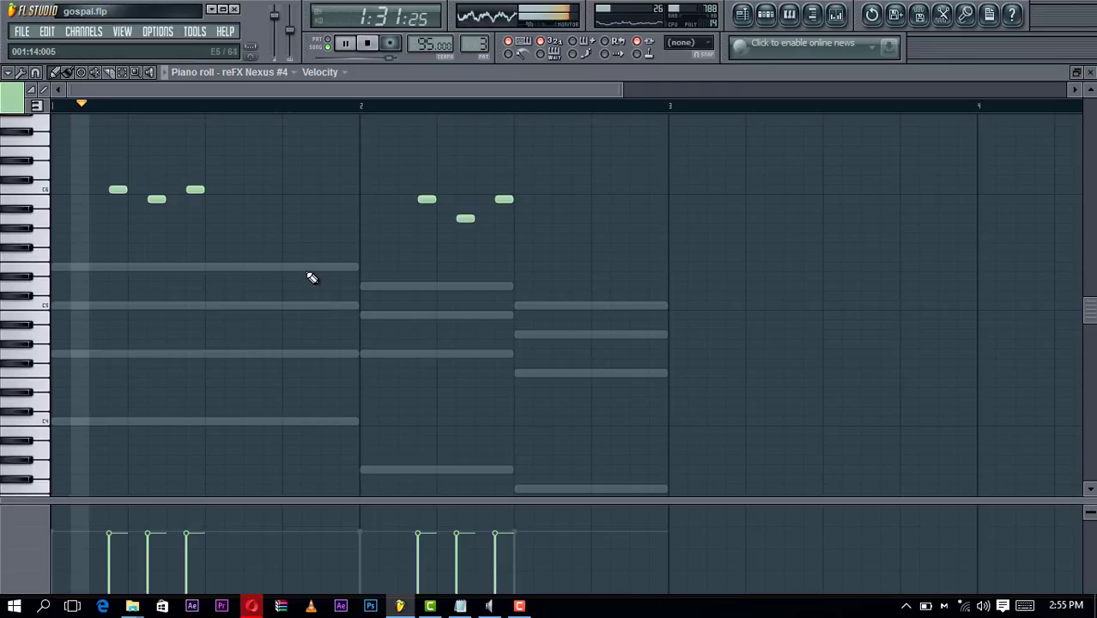
Add a descending run of F6, E6 and D6 at steps 13 to 15 of bar 1 and listen to it
{"action": "scroll", "coordinate": [312, 275], "scroll_direction": "up", "scroll_amount": 1}
{"action": "scroll", "coordinate": [309, 274], "scroll_direction": "up", "scroll_amount": 2}
{"action": "key", "text": "space"}
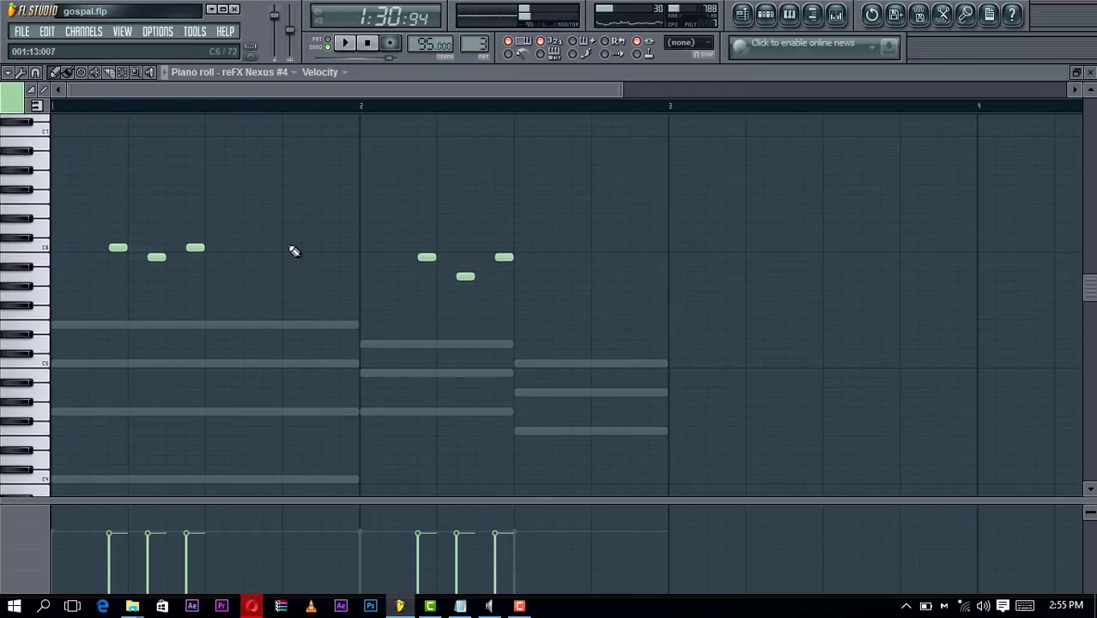
{"action": "left_click", "coordinate": [286, 201]}
{"action": "key", "text": "space"}
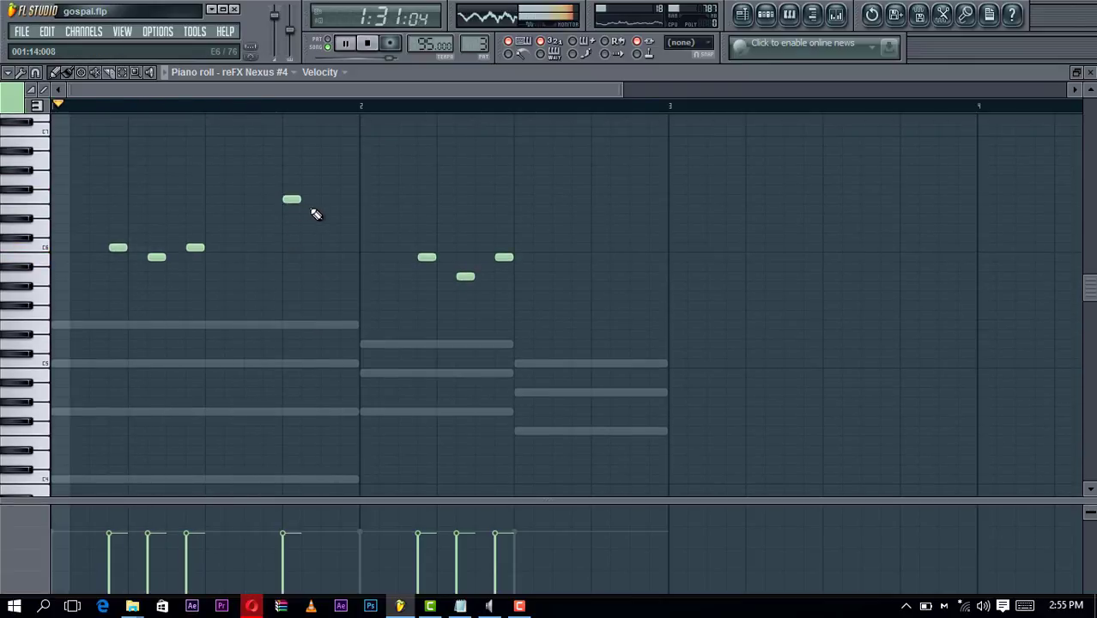
{"action": "left_click", "coordinate": [311, 209]}
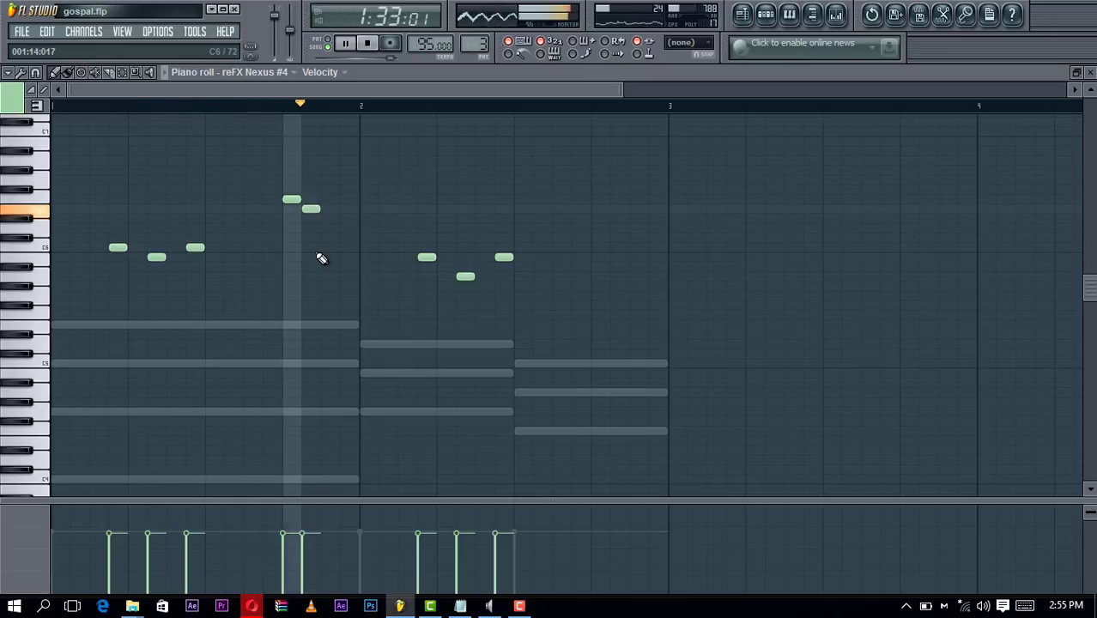
{"action": "key", "text": "space"}
{"action": "left_click", "coordinate": [329, 220]}
{"action": "left_click_drag", "start_coordinate": [326, 226], "coordinate": [327, 234]}
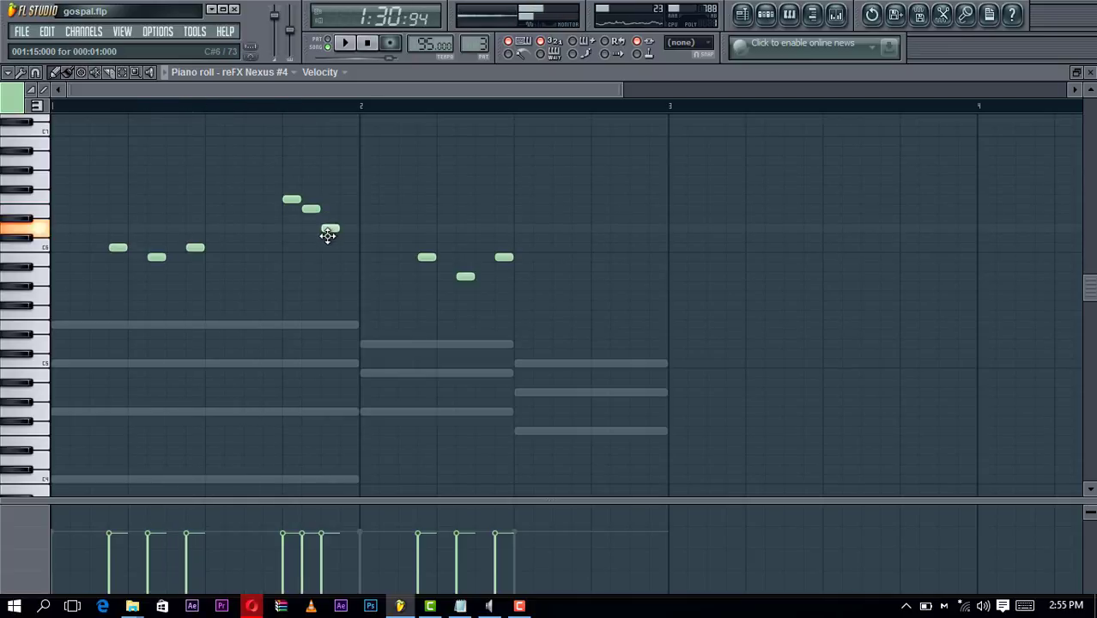
{"action": "key", "text": "space"}
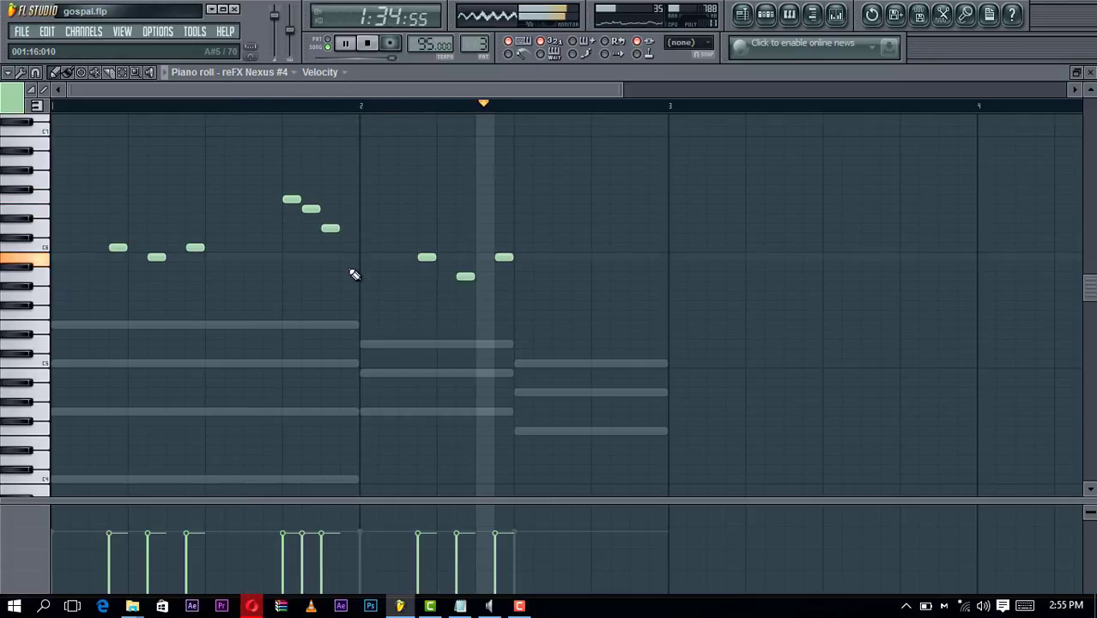
{"action": "key", "text": "space"}
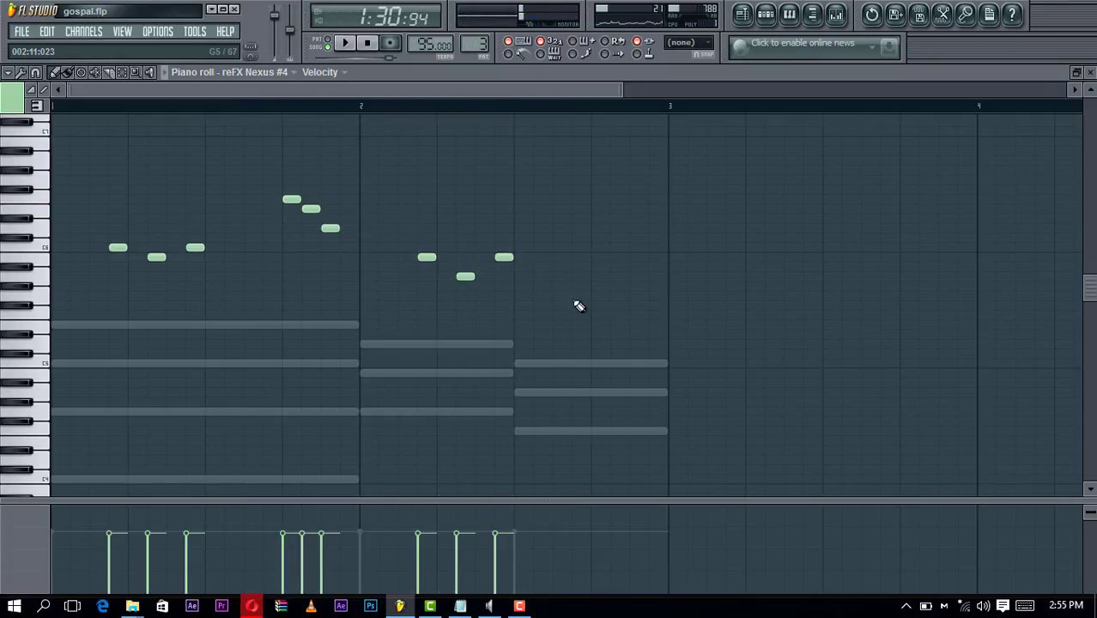
Add a closing run of G5, A5, G5, F5 and E5 at steps 12 to 16 of bar 2 and play the melody
{"action": "left_click", "coordinate": [579, 296]}
{"action": "key", "text": "space"}
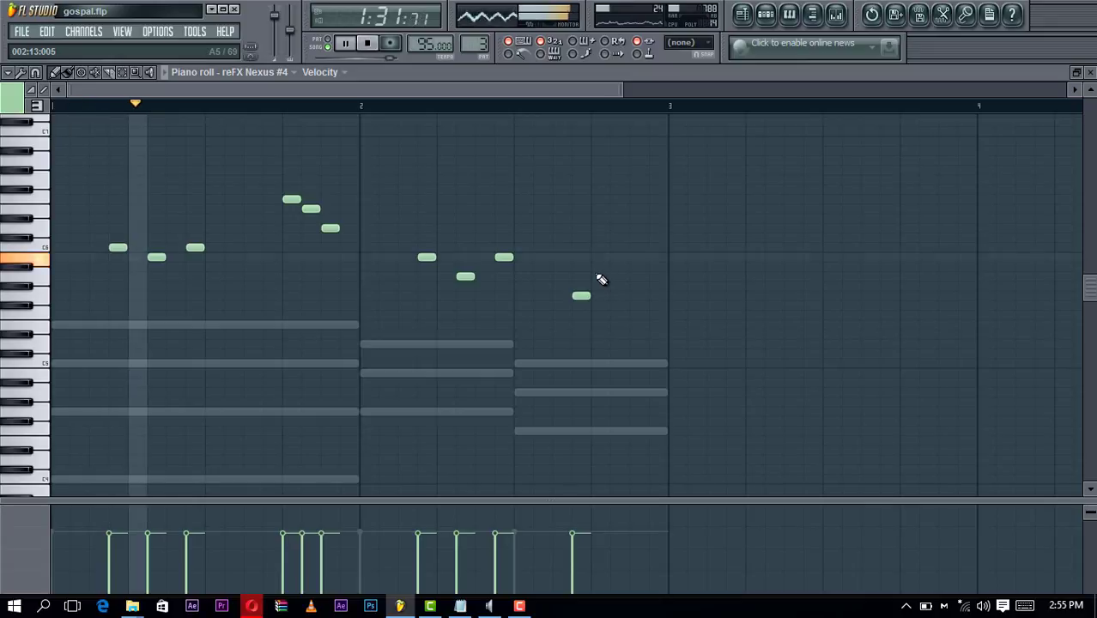
{"action": "left_click", "coordinate": [600, 276]}
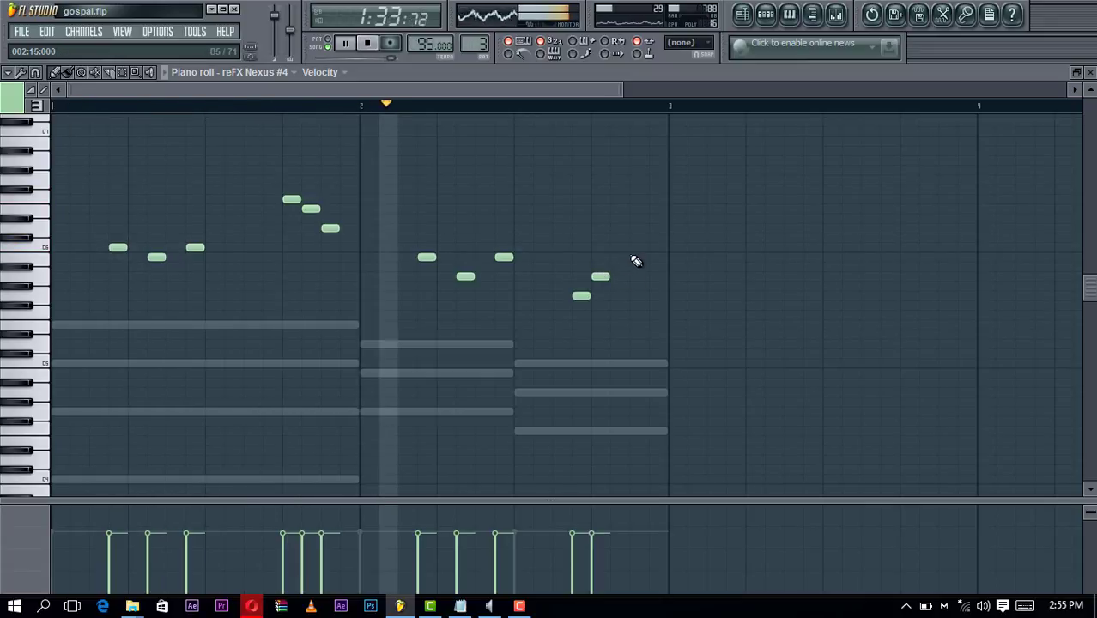
{"action": "key", "text": "space"}
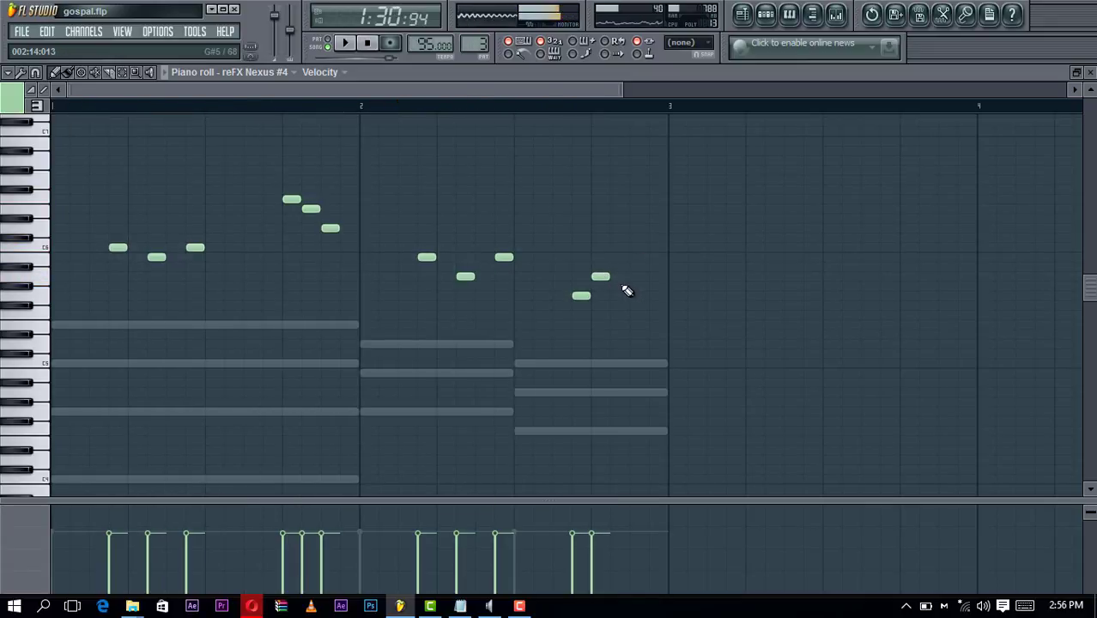
{"action": "left_click", "coordinate": [618, 296]}
{"action": "left_click", "coordinate": [640, 315]}
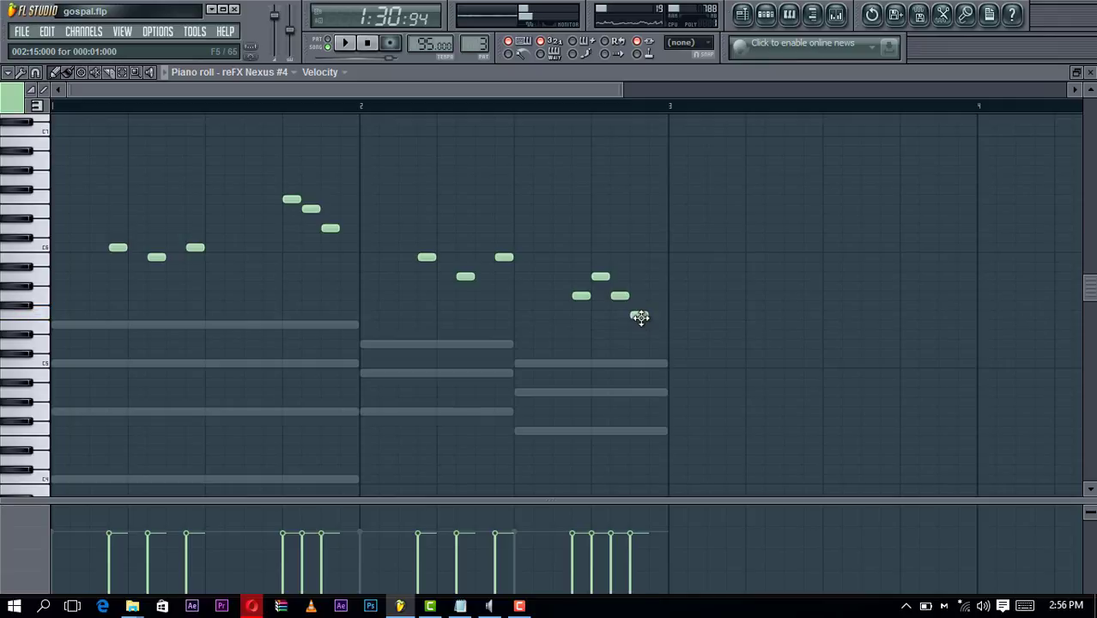
{"action": "left_click", "coordinate": [659, 324]}
{"action": "key", "text": "space"}
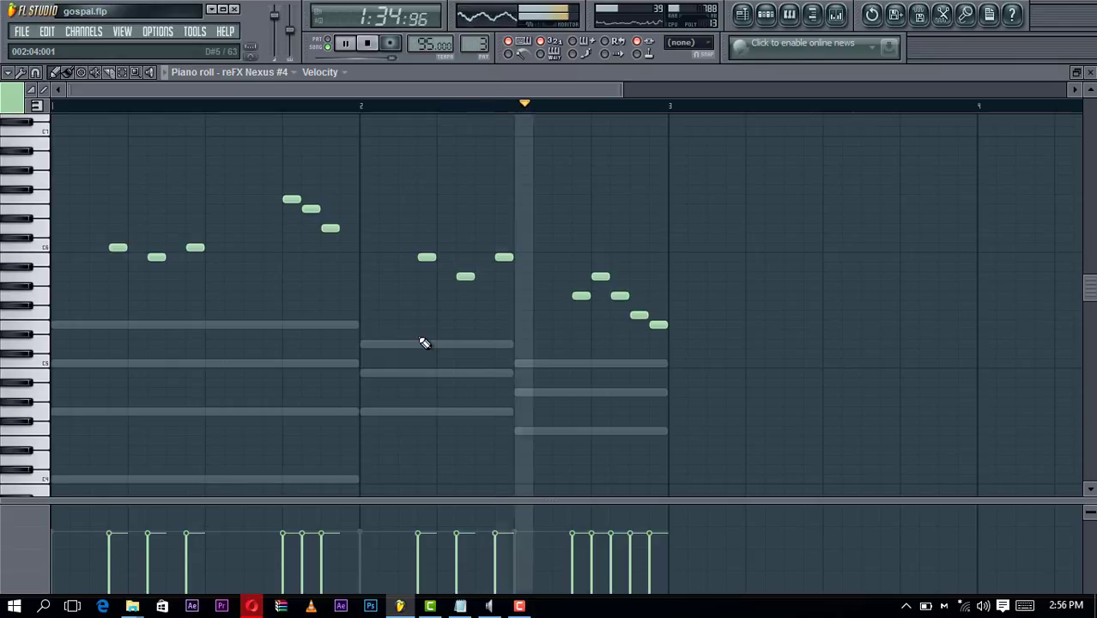
{"action": "key", "text": "space"}
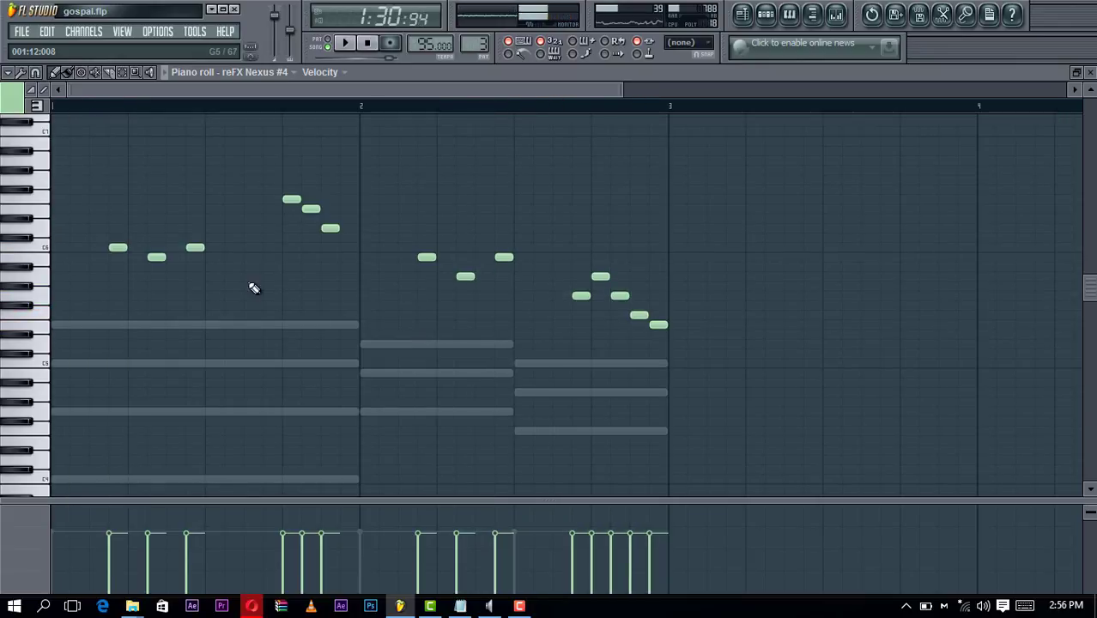
Try an E5 note at the start of bar 1, then delete all the melody notes from the piano roll
{"action": "left_click", "coordinate": [56, 324]}
{"action": "key", "text": "space"}
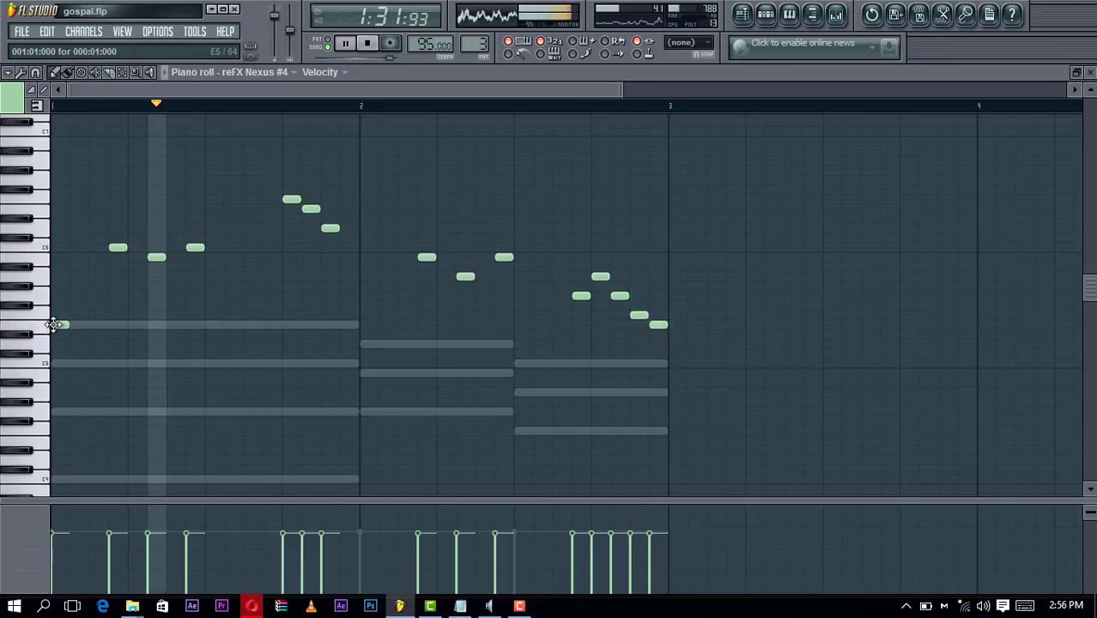
{"action": "key", "text": "space"}
{"action": "left_click_drag", "start_coordinate": [721, 376], "coordinate": [119, 189]}
{"action": "right_click", "coordinate": [120, 193]}
{"action": "left_click_drag", "start_coordinate": [723, 416], "coordinate": [54, 159]}
{"action": "key", "text": "Delete"}
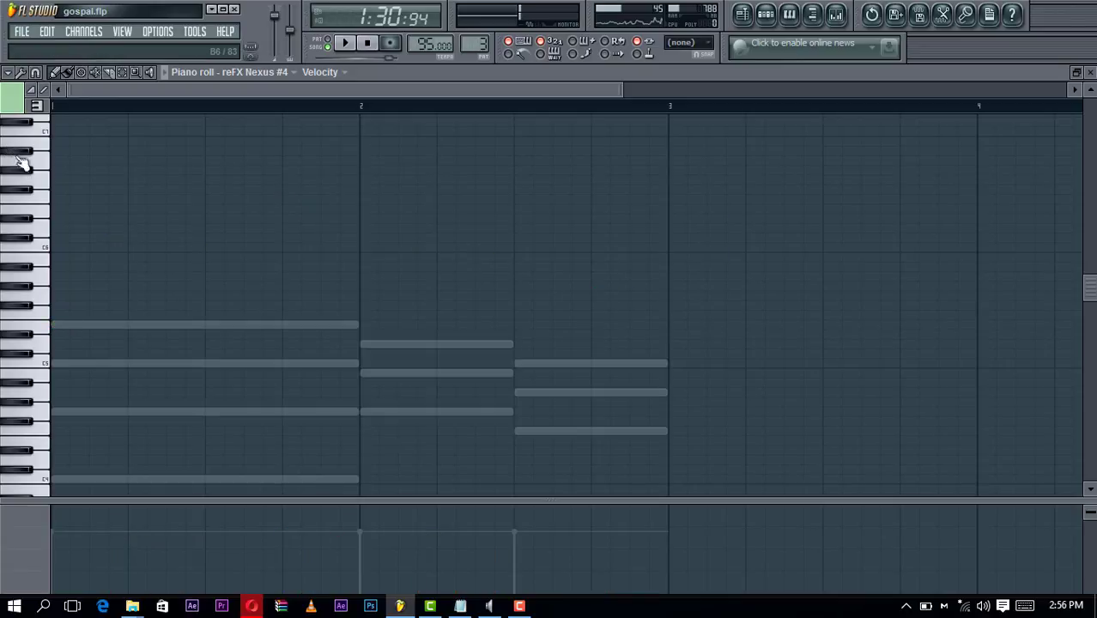
Draw a rising figure of one-step E5, F5 and G5 notes at steps 1 to 3 of bar 1
{"action": "left_click", "coordinate": [56, 324]}
{"action": "left_click", "coordinate": [72, 315]}
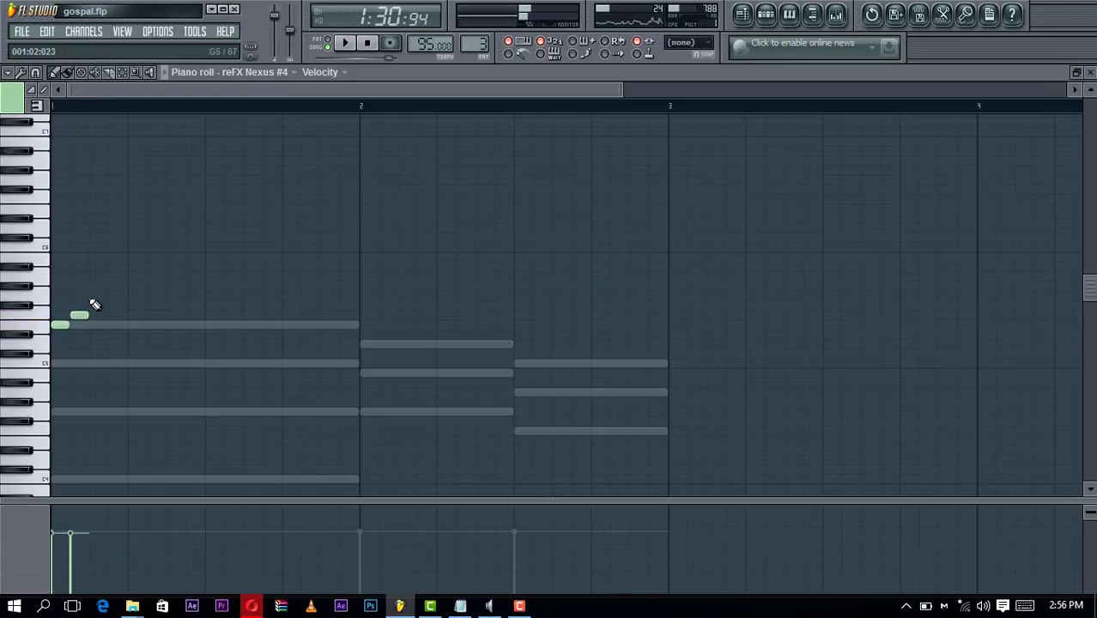
{"action": "key", "text": "space"}
{"action": "left_click", "coordinate": [168, 327]}
{"action": "right_click", "coordinate": [171, 325]}
Repeat the rising E5, F5 and G5 figure at steps 5 to 7 of bar 1 and listen to it over the chords
{"action": "left_click", "coordinate": [130, 324]}
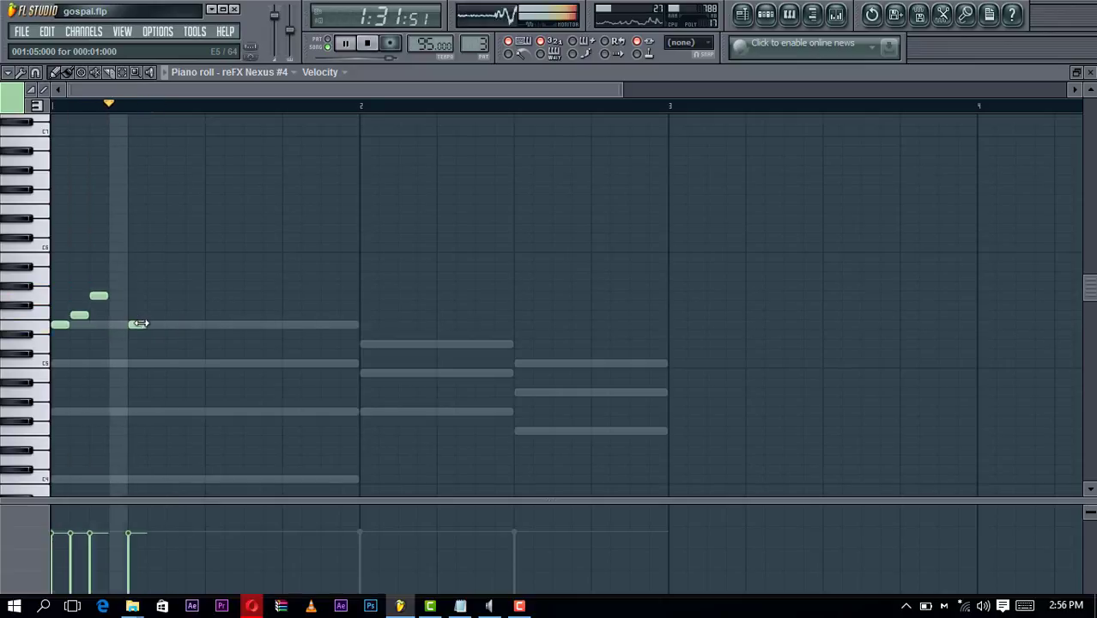
{"action": "key", "text": "space"}
{"action": "key", "text": "space"}
{"action": "left_click", "coordinate": [152, 315]}
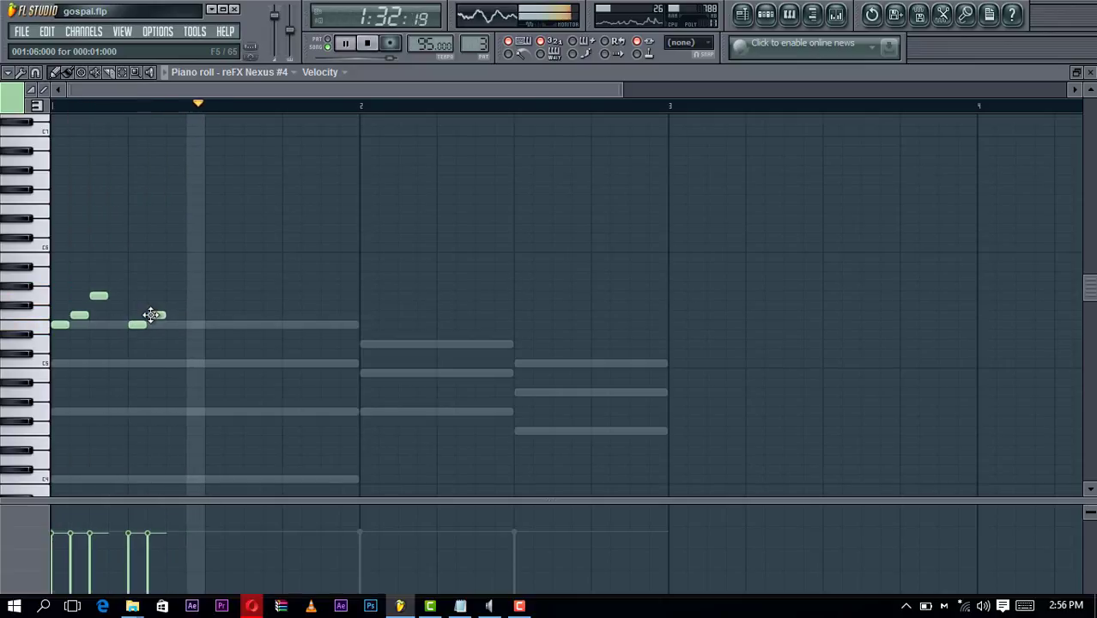
{"action": "key", "text": "space"}
{"action": "left_click", "coordinate": [177, 297]}
{"action": "key", "text": "space"}
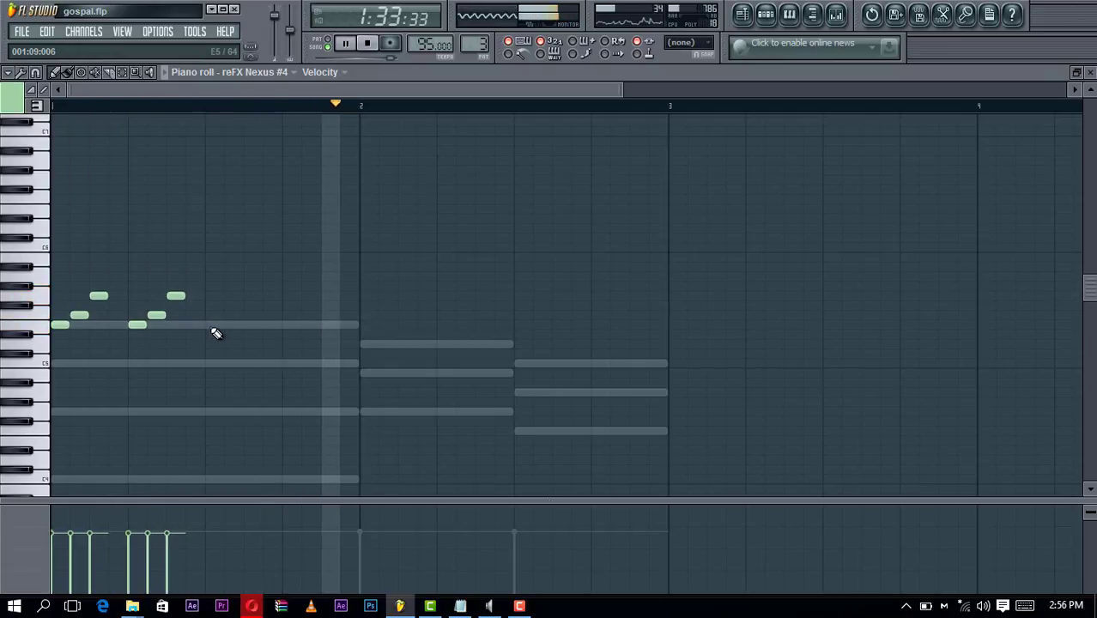
{"action": "key", "text": "space"}
Draw the rising figure D5, E5, F5 at steps 1 to 3 and 5 to 7 of bar 2 and play it back
{"action": "left_click", "coordinate": [367, 344]}
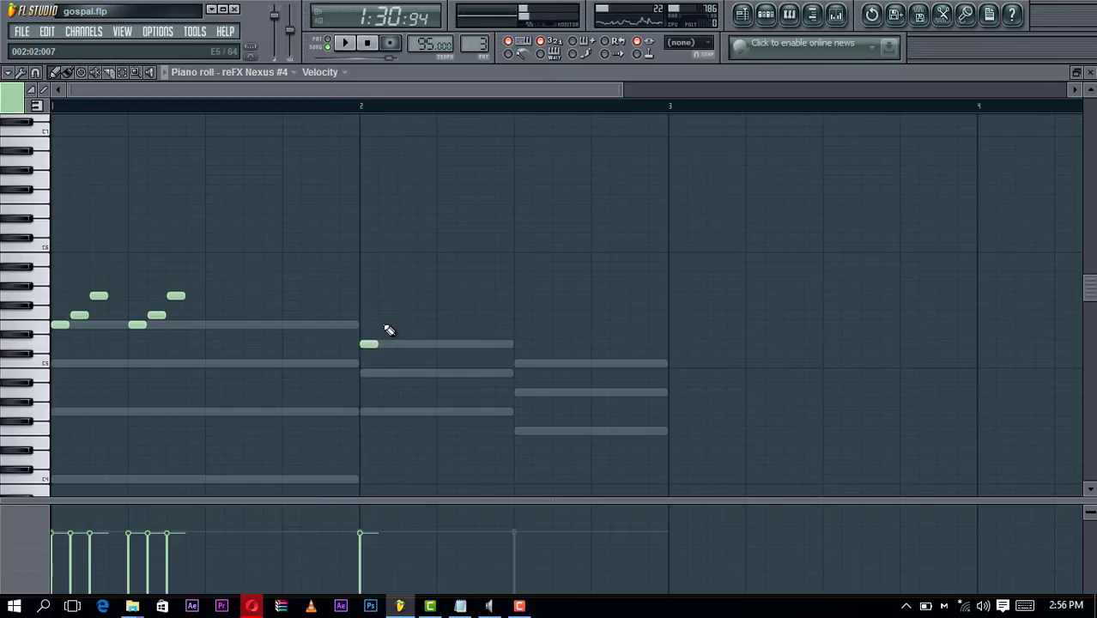
{"action": "left_click", "coordinate": [388, 324]}
{"action": "left_click", "coordinate": [405, 316]}
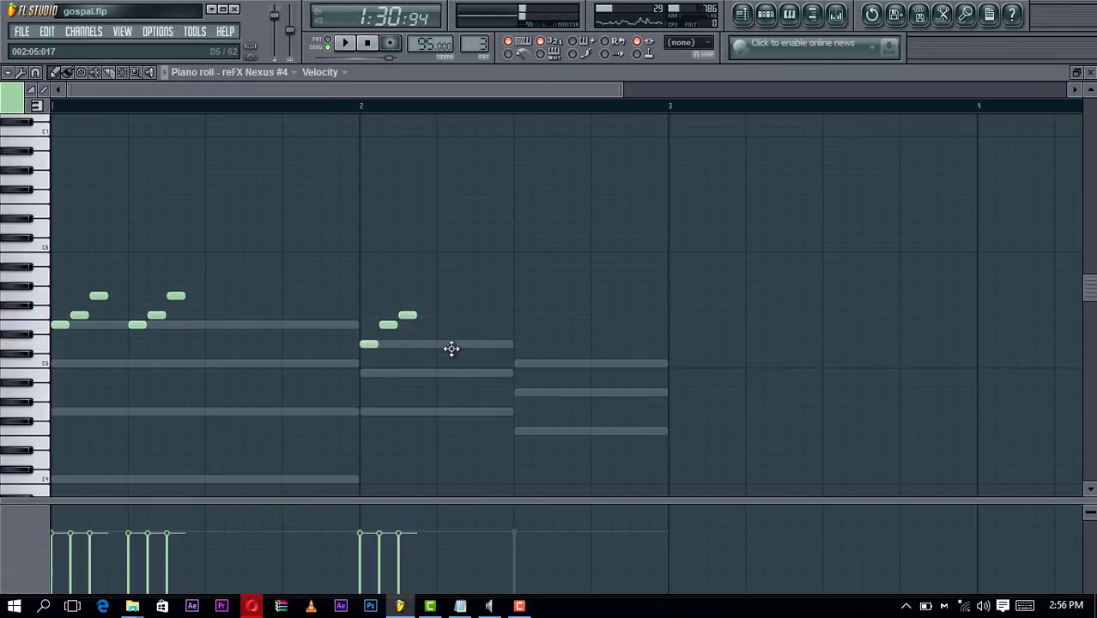
{"action": "left_click", "coordinate": [446, 344]}
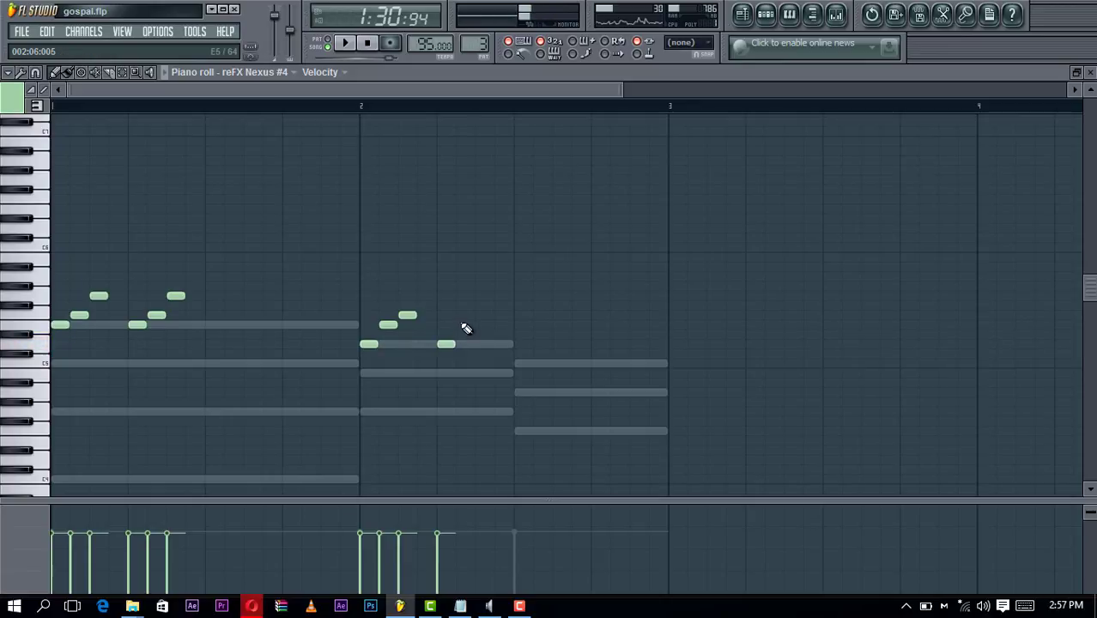
{"action": "left_click", "coordinate": [466, 325]}
{"action": "left_click", "coordinate": [484, 316]}
{"action": "key", "text": "space"}
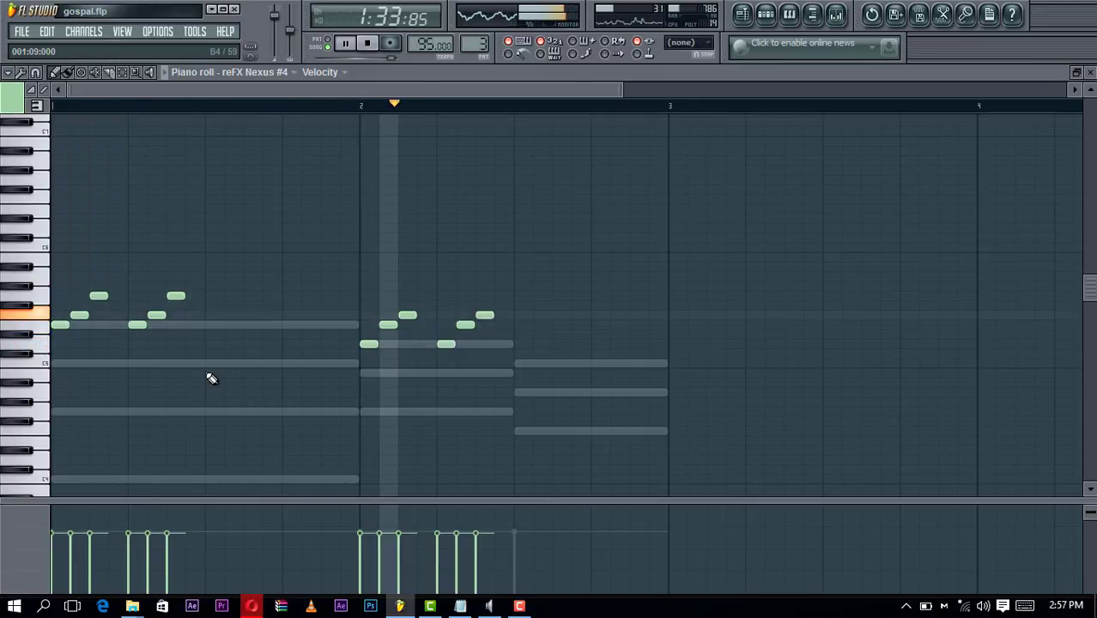
Draw a descending figure of one-step G5, F5 and E5 notes at steps 13 to 15 of bar 2 and play it back
{"action": "key", "text": "space"}
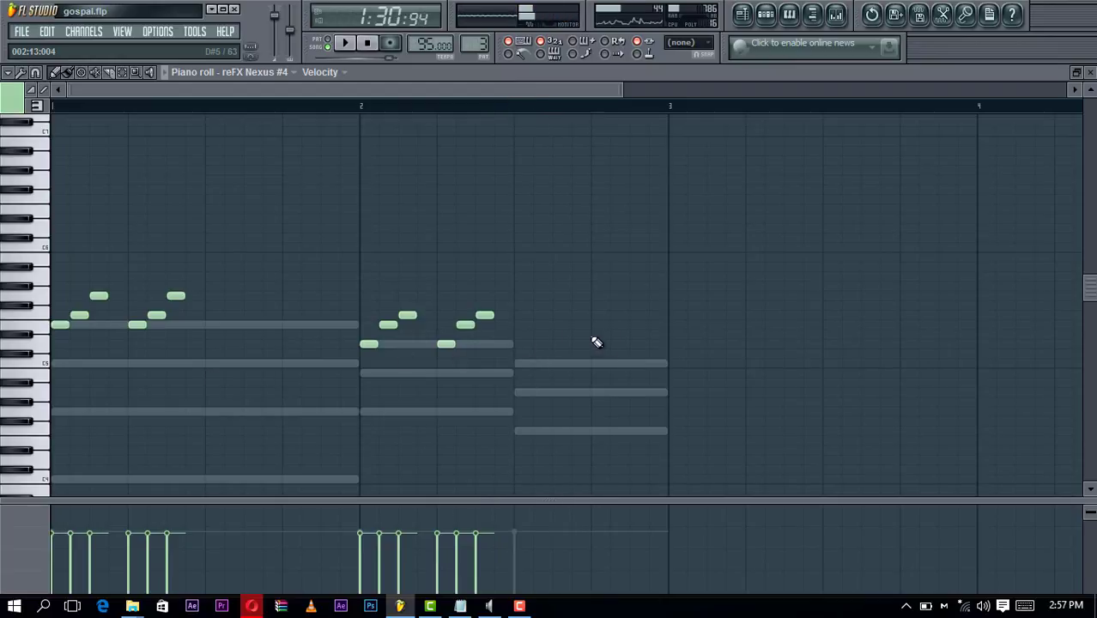
{"action": "left_click", "coordinate": [598, 316]}
{"action": "right_click", "coordinate": [600, 312]}
{"action": "left_click", "coordinate": [600, 298]}
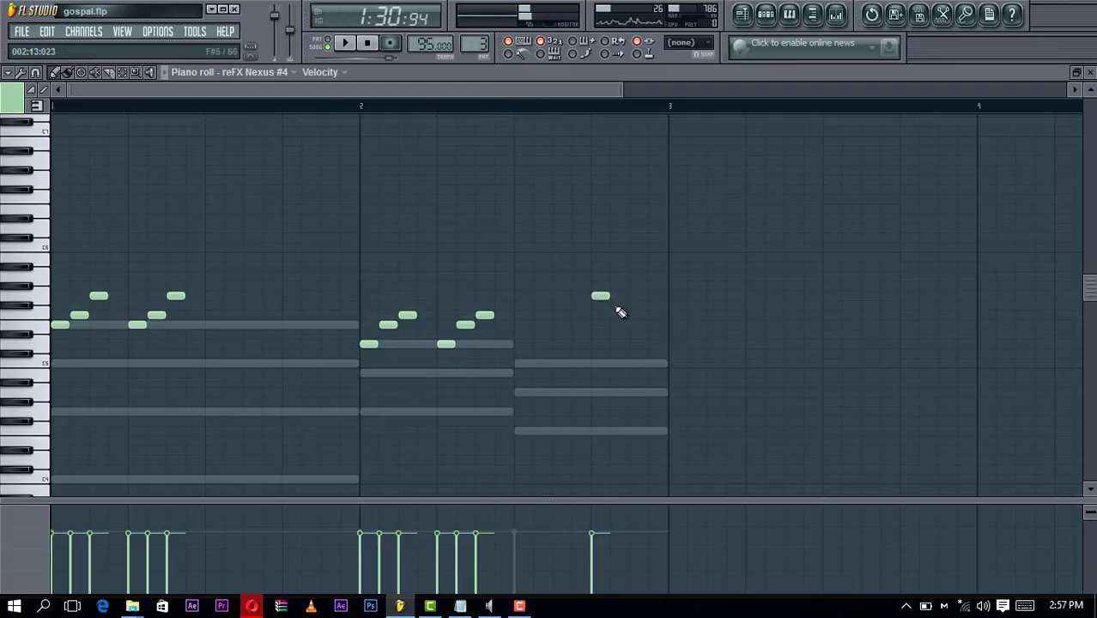
{"action": "left_click", "coordinate": [620, 316]}
{"action": "left_click", "coordinate": [638, 323]}
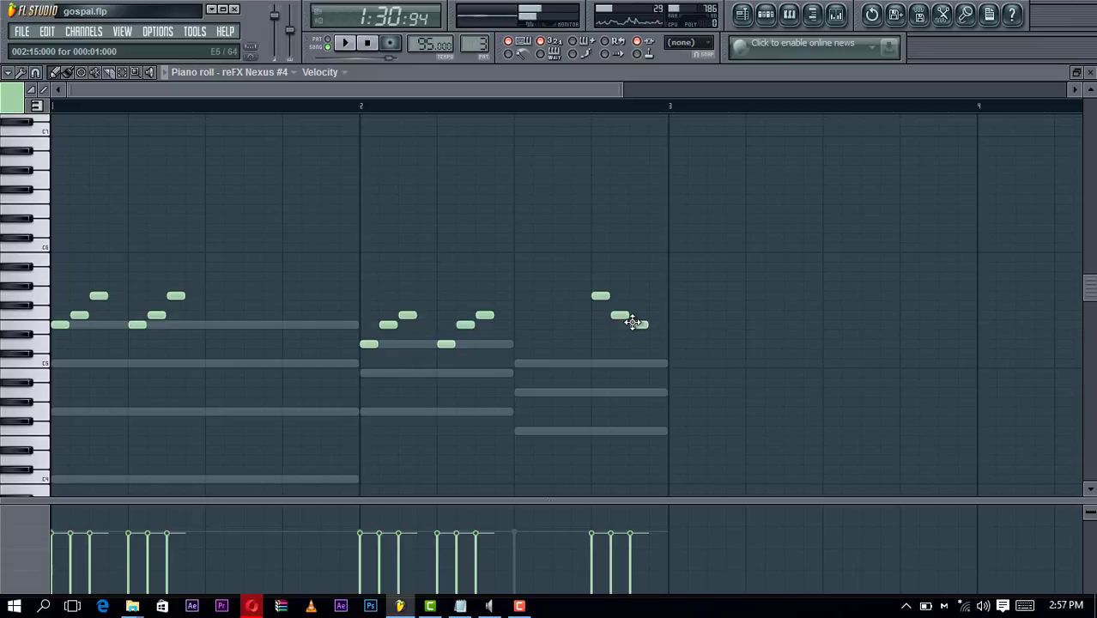
{"action": "key", "text": "space"}
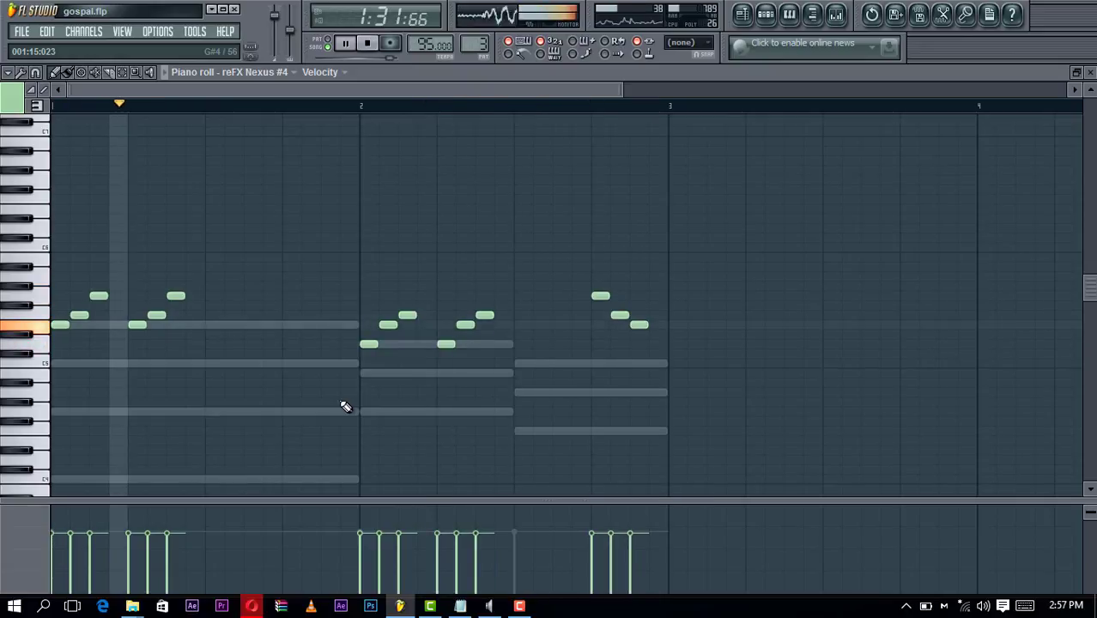
{"action": "key", "text": "space"}
{"action": "key", "text": "space"}
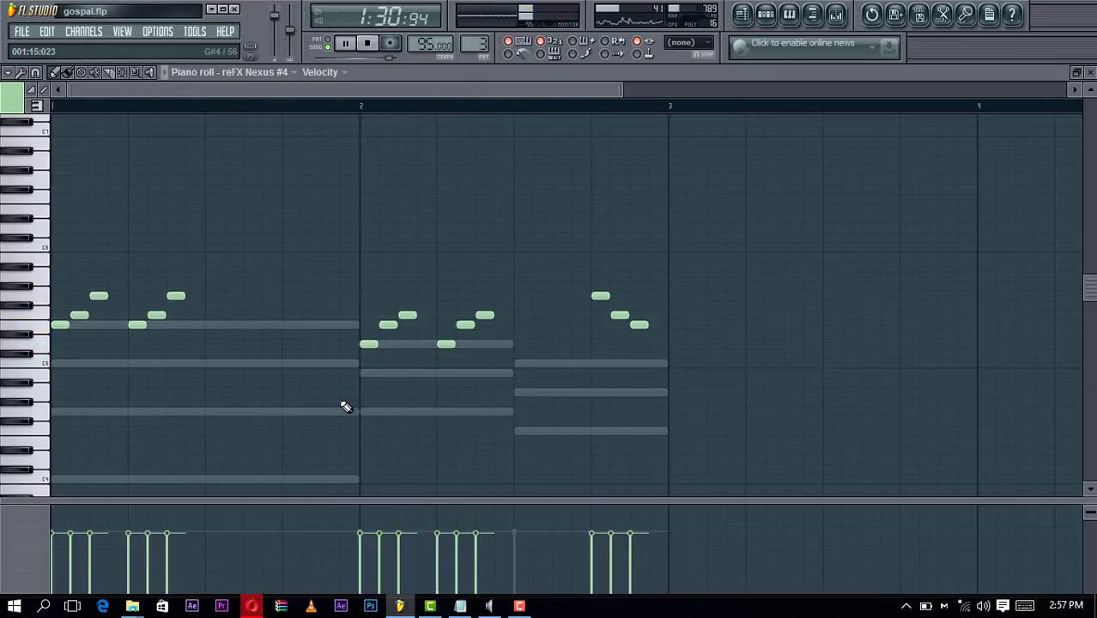
{"action": "key", "text": "space"}
Add a four-step G4 note at step 12 and a two-step C5 note at step 15 of bar 1 during playback
{"action": "left_click", "coordinate": [266, 411]}
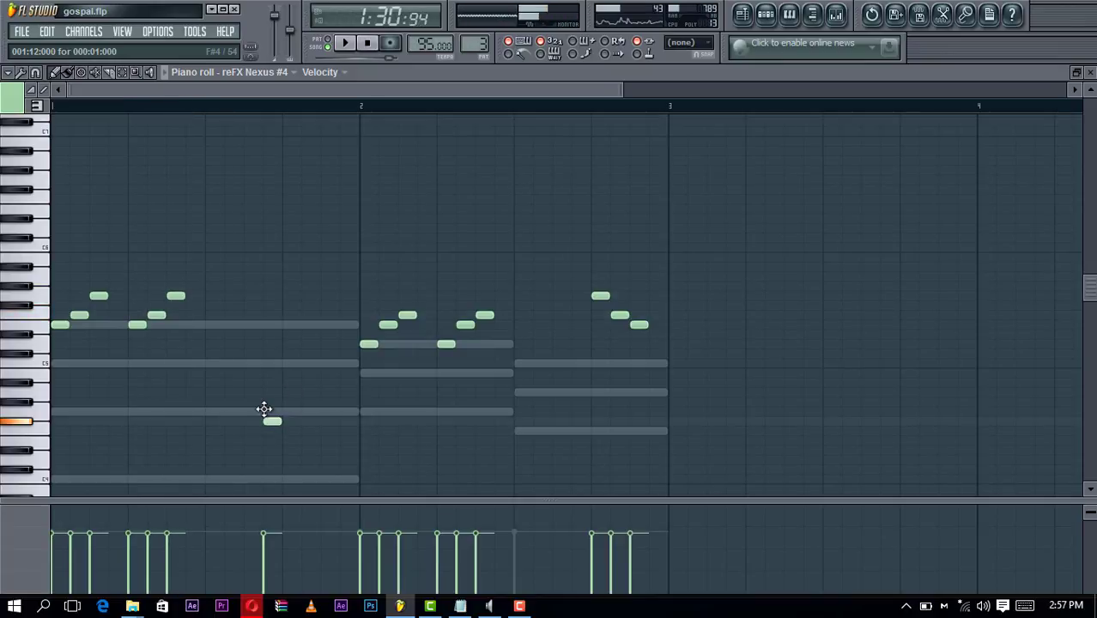
{"action": "key", "text": "space"}
{"action": "left_click_drag", "start_coordinate": [280, 411], "coordinate": [335, 412]}
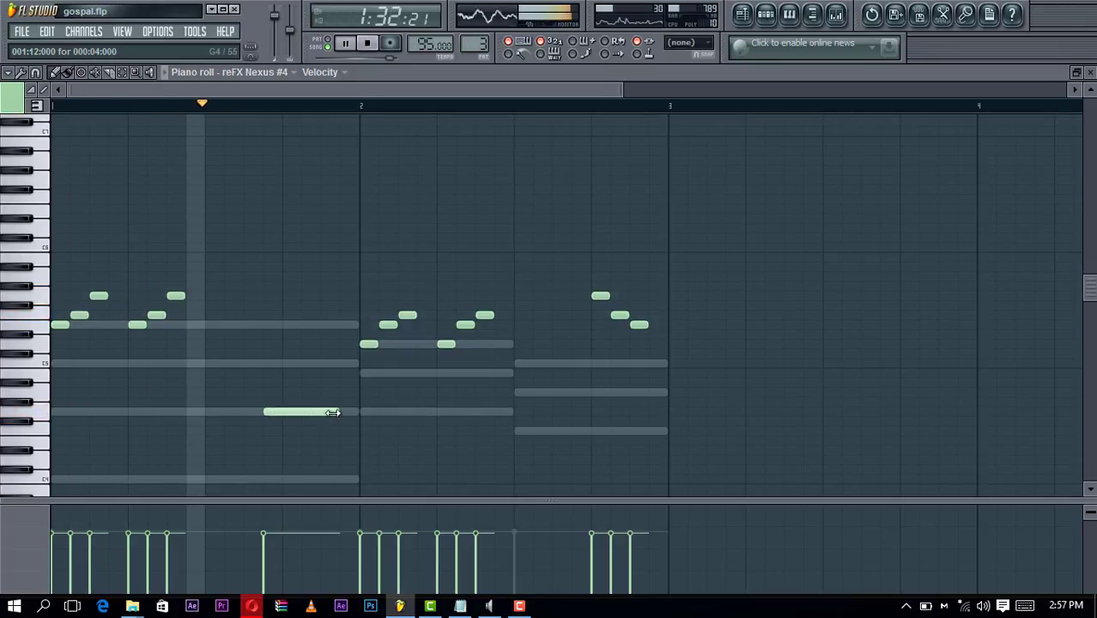
{"action": "left_click", "coordinate": [321, 364]}
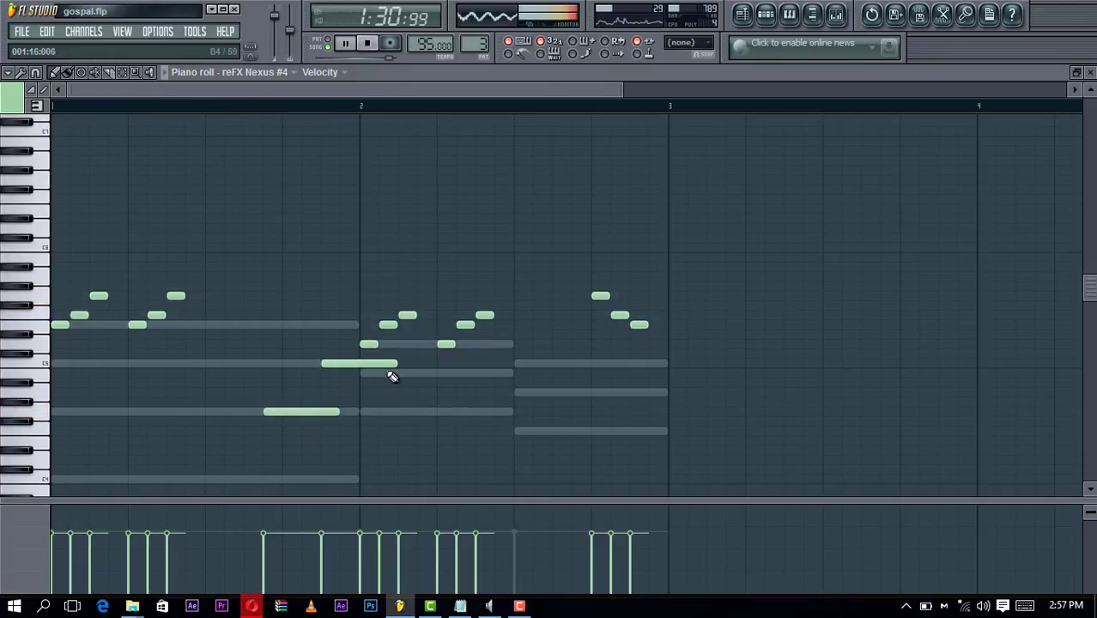
{"action": "left_click_drag", "start_coordinate": [389, 364], "coordinate": [358, 363]}
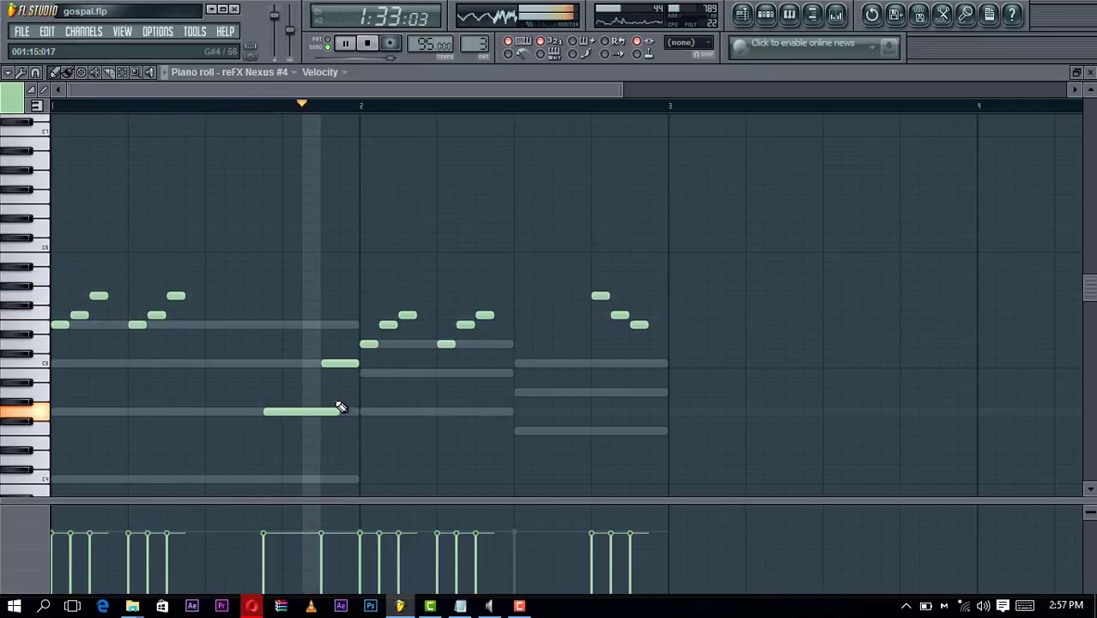
{"action": "key", "text": "space"}
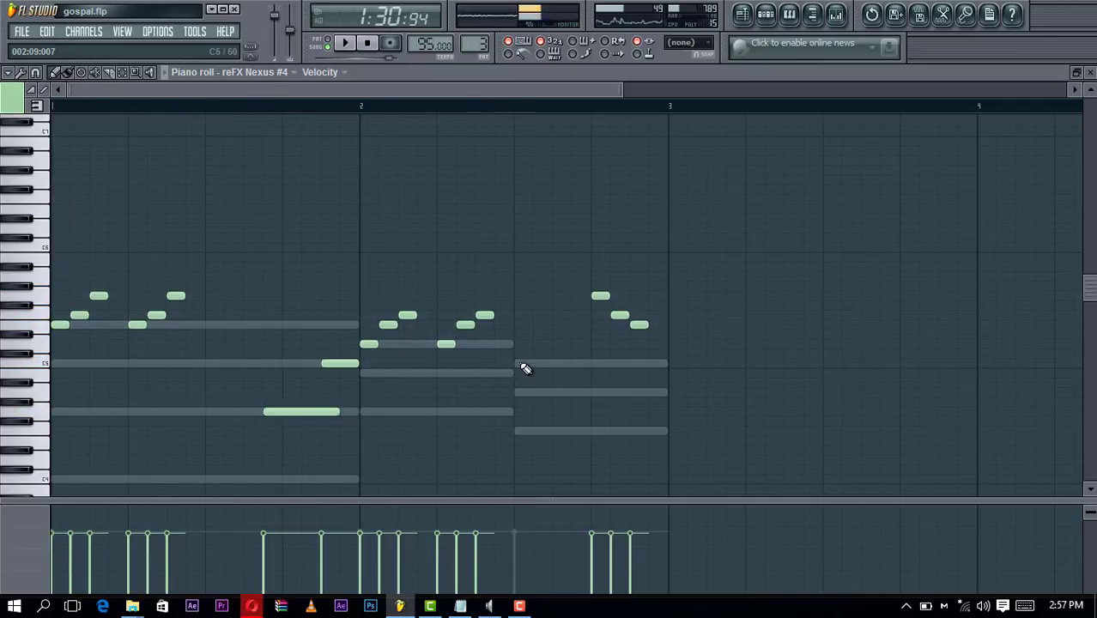
Draw a four-step note at step 9 of bar 2, settle it on A4 and listen to the loop
{"action": "left_click", "coordinate": [520, 363]}
{"action": "key", "text": "space"}
{"action": "left_click_drag", "start_coordinate": [551, 363], "coordinate": [591, 363]}
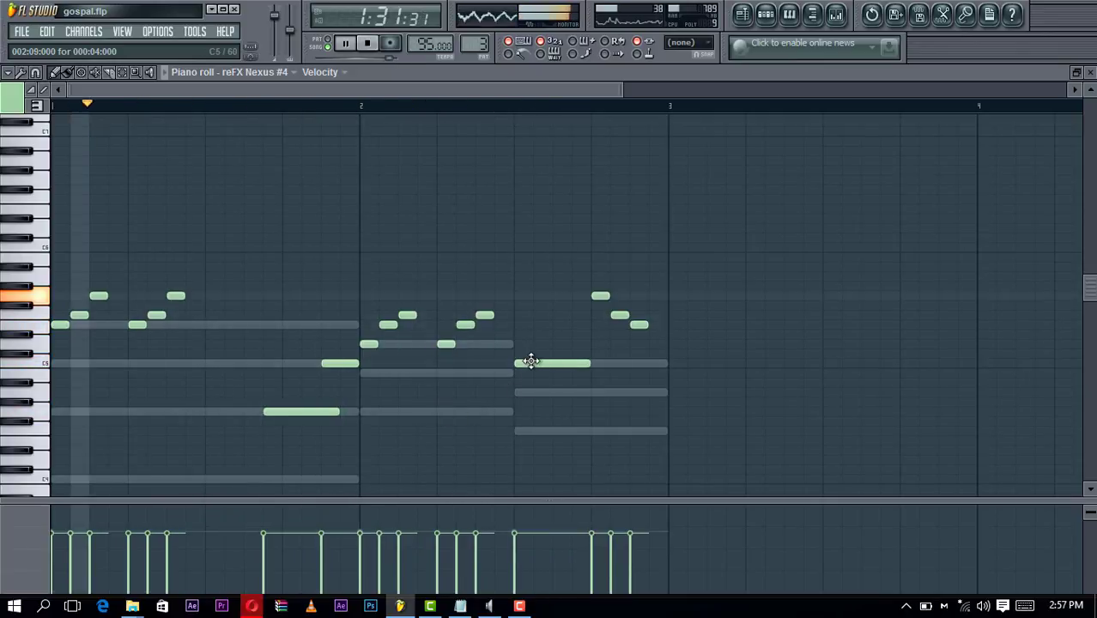
{"action": "left_click_drag", "start_coordinate": [528, 362], "coordinate": [538, 392]}
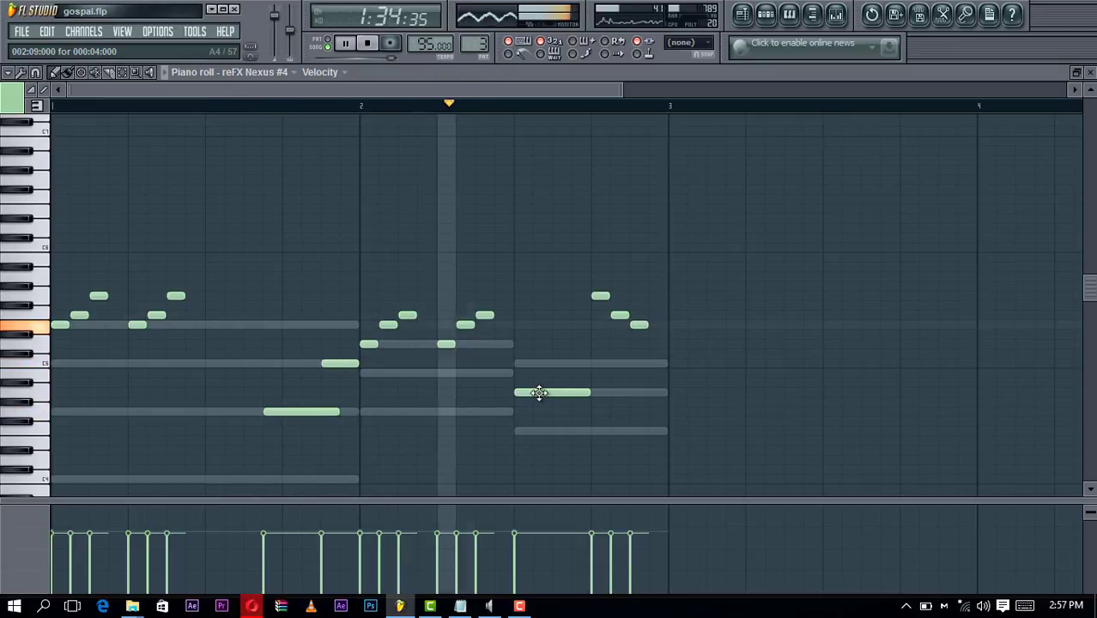
{"action": "key", "text": "space"}
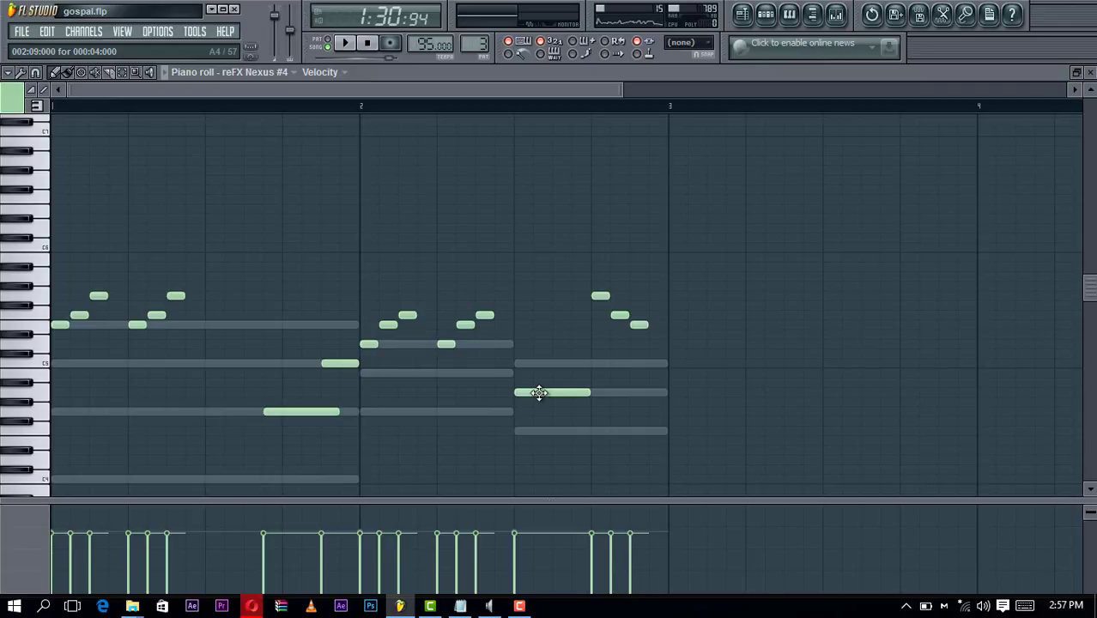
Cut the reFX Nexus #4 melody from the chord pattern, paste it into a new empty pattern and bring the playlist forward
{"action": "key", "text": "Escape"}
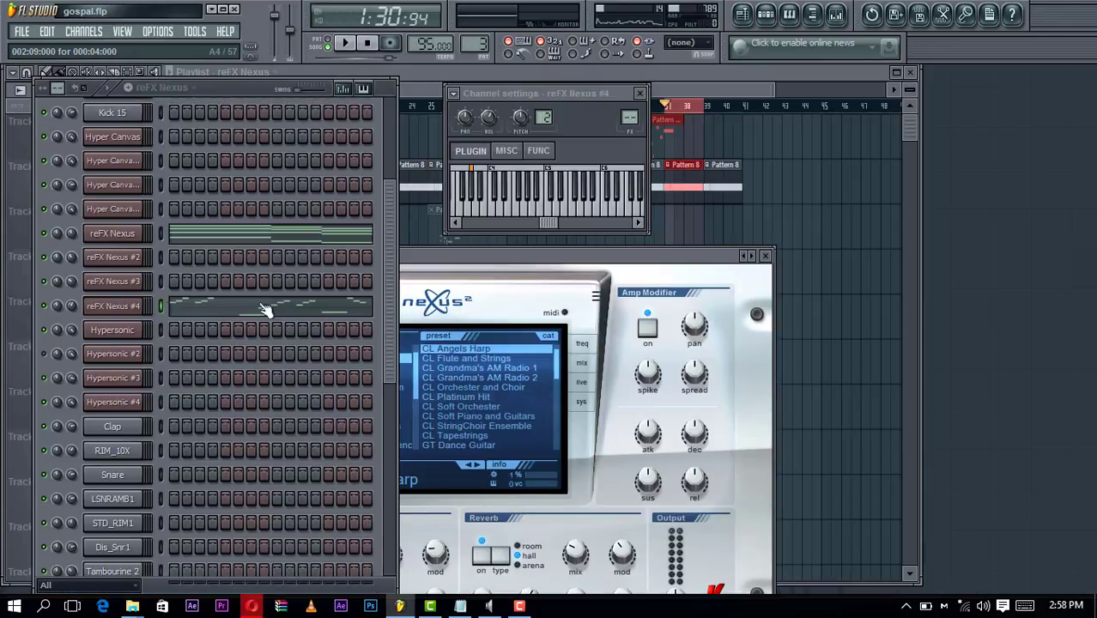
{"action": "right_click", "coordinate": [129, 306]}
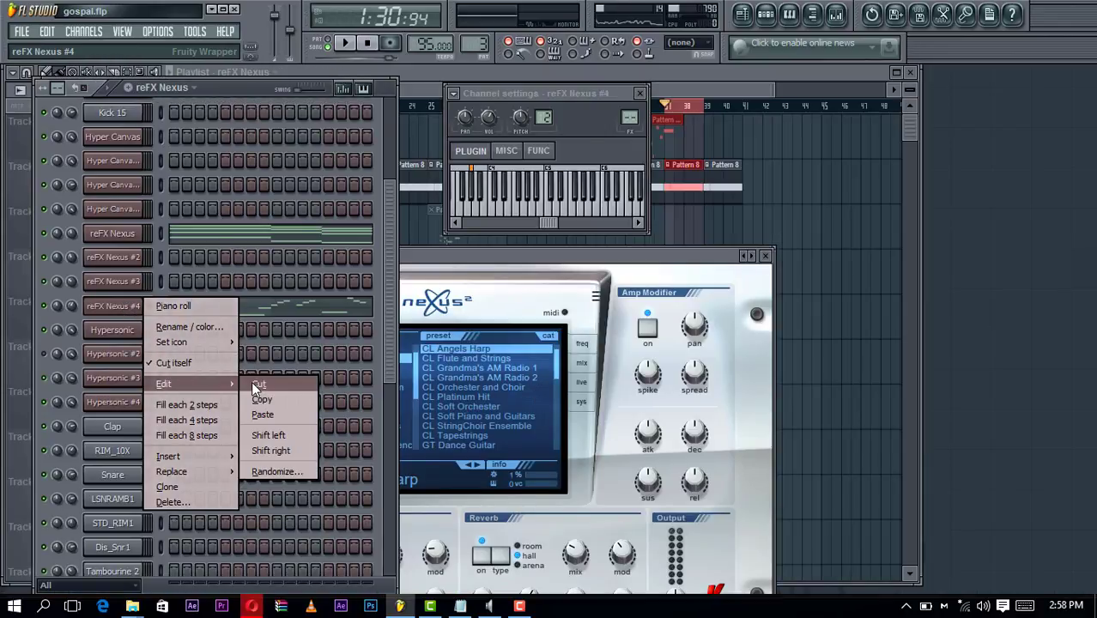
{"action": "left_click", "coordinate": [252, 381]}
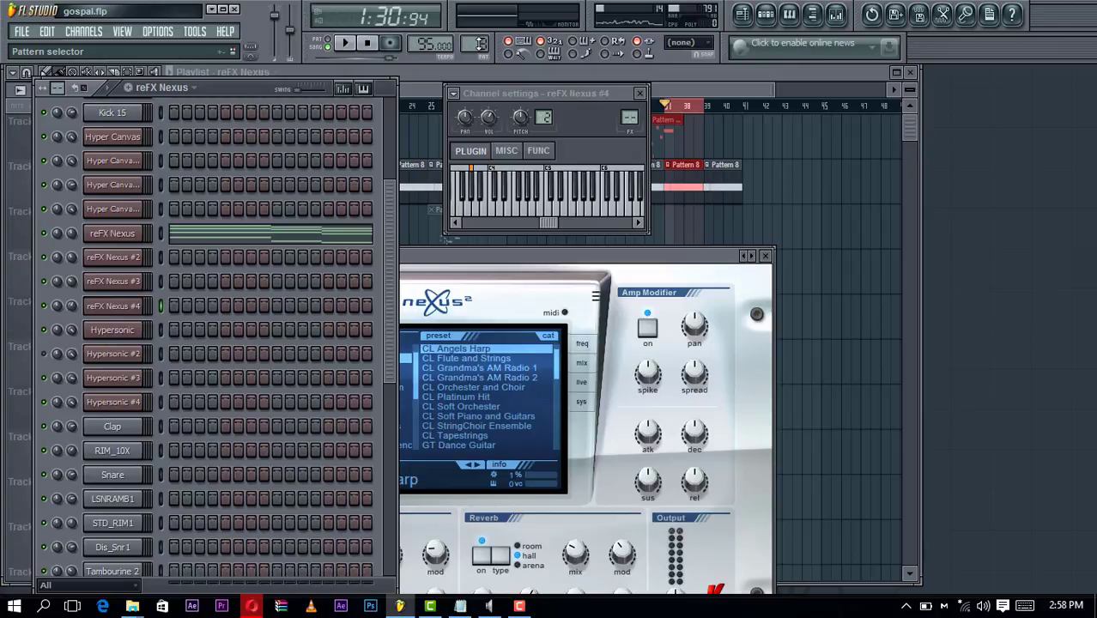
{"action": "key", "text": "F4"}
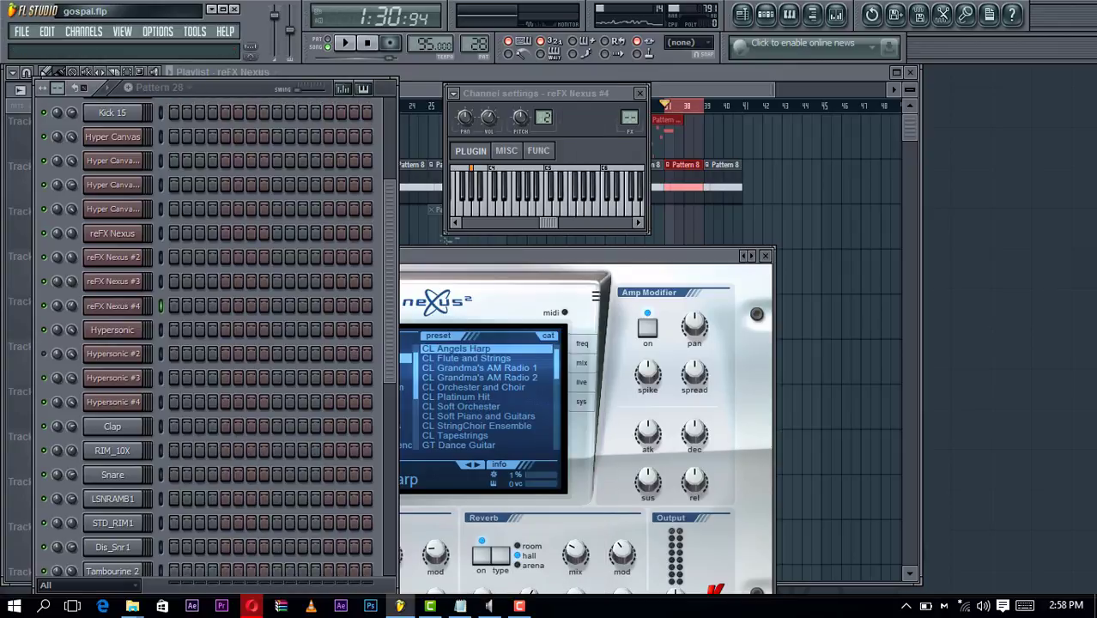
{"action": "key", "text": "ctrl+v"}
{"action": "left_click", "coordinate": [665, 72]}
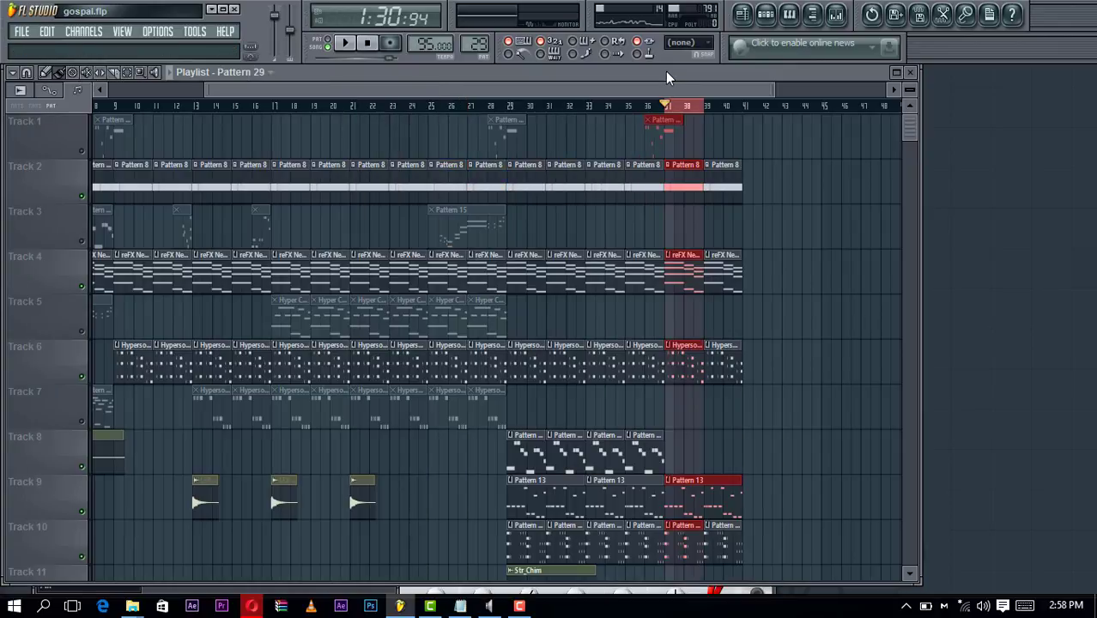
Listen to the arrangement in the looped section at bar 37 and around bar 29
{"action": "key", "text": "space"}
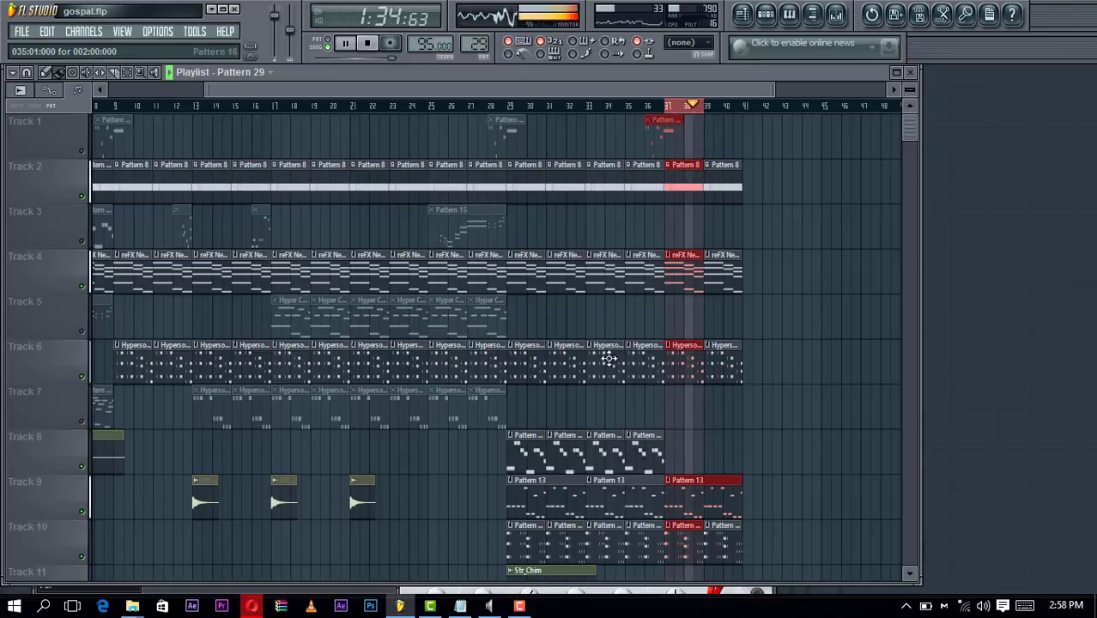
{"action": "left_click", "coordinate": [510, 107]}
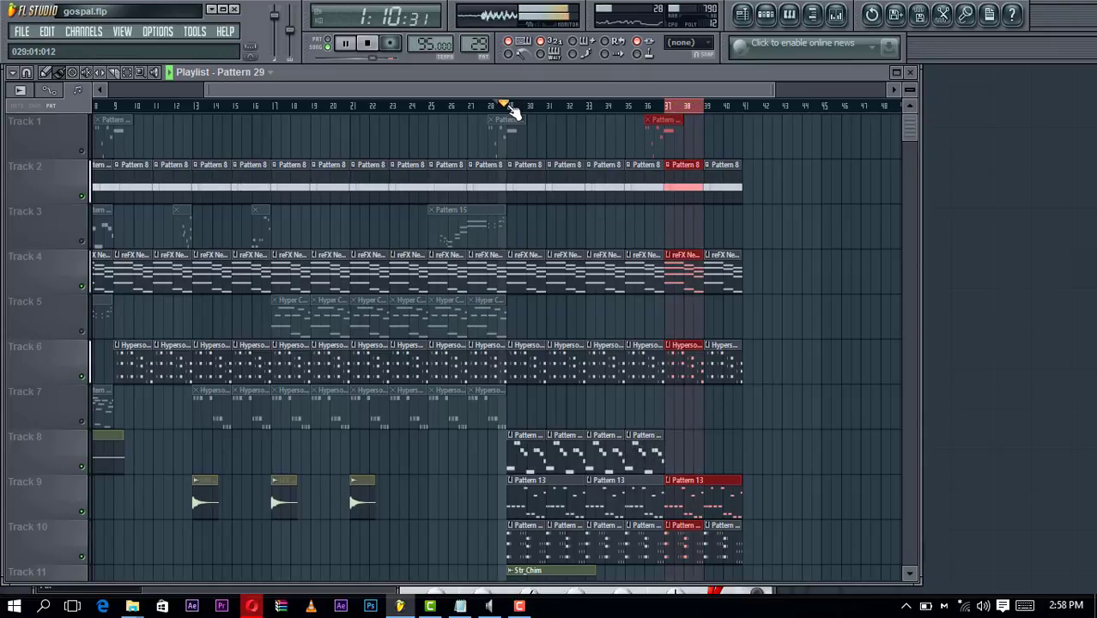
{"action": "key", "text": "space"}
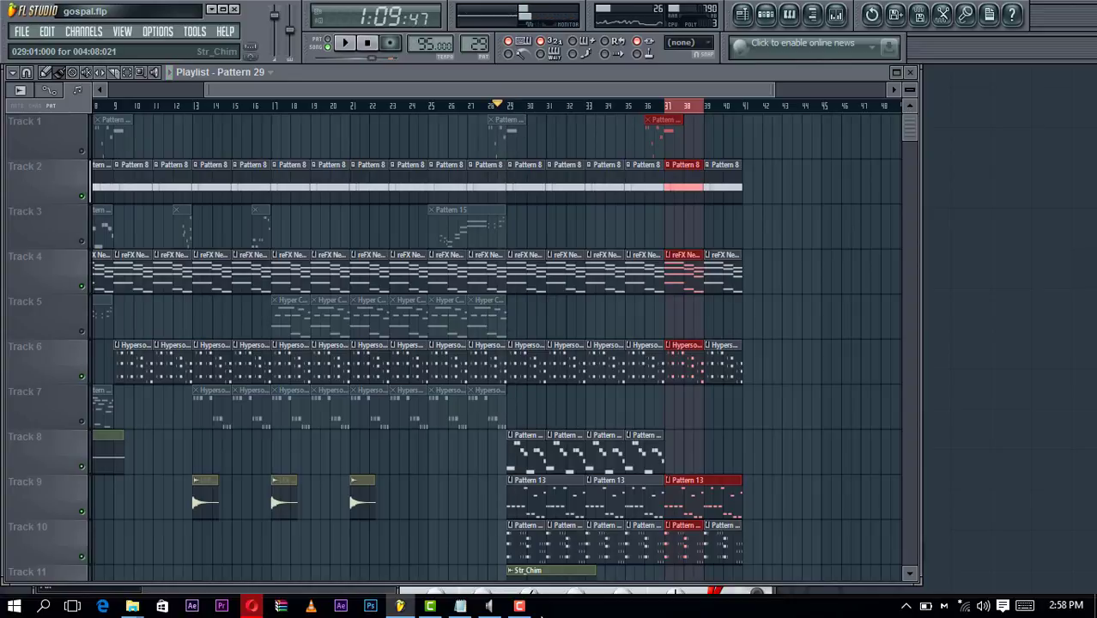
{"action": "left_click", "coordinate": [524, 607]}
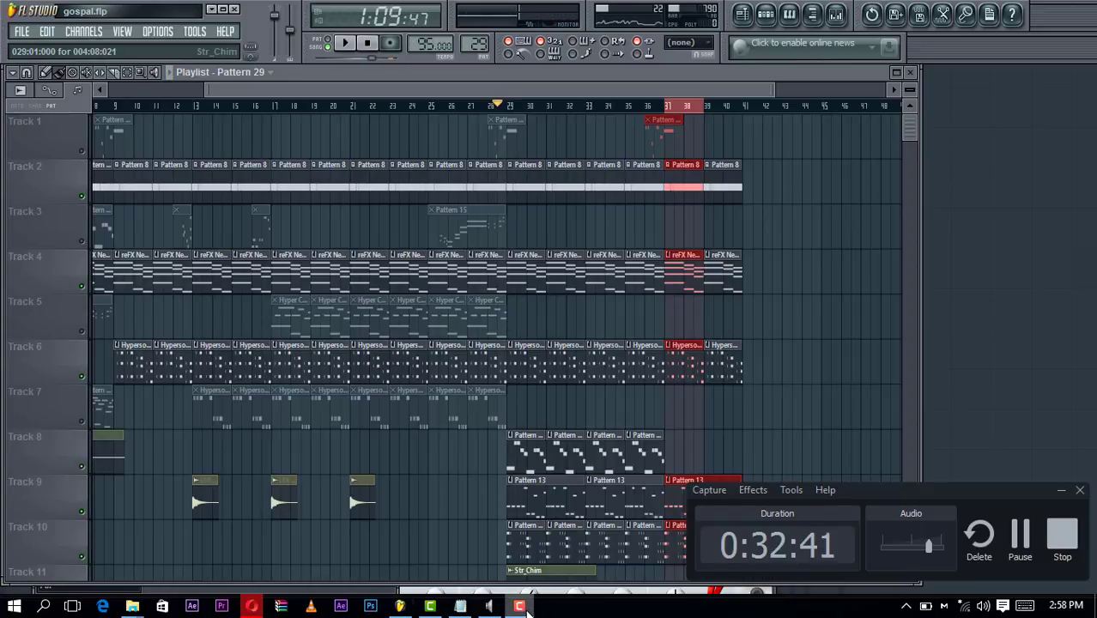
{"action": "left_click", "coordinate": [524, 607]}
{"action": "key", "text": "space"}
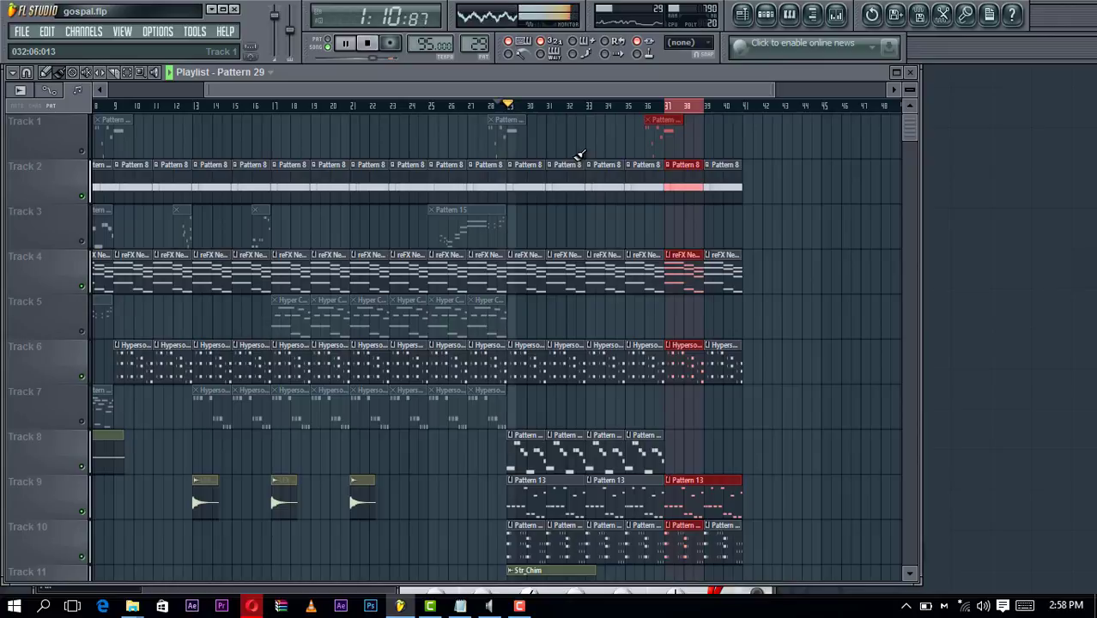
{"action": "key", "text": "space"}
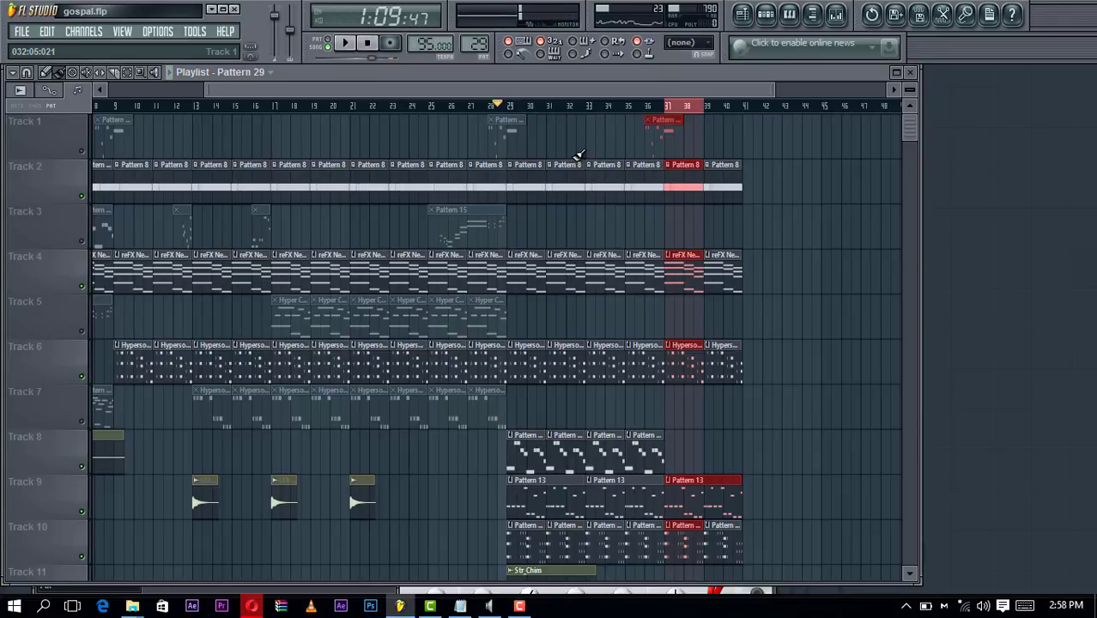